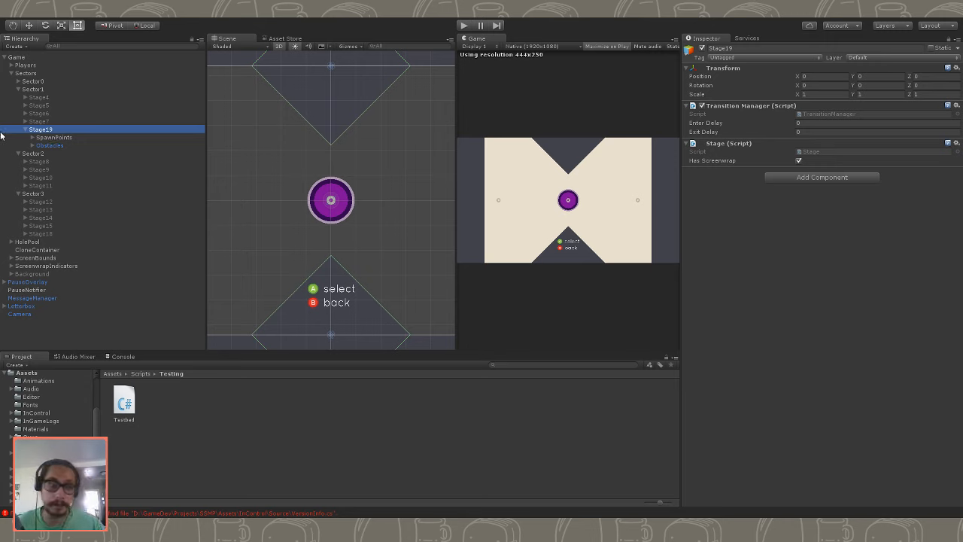
# - Delete all six obstacles, from ObstacleTop to ObstacleBottomOffscreenRight, under Stage19's ObstacleTier0, keeping its Movers group
pyautogui.click(41, 139)
pyautogui.click(47, 145)
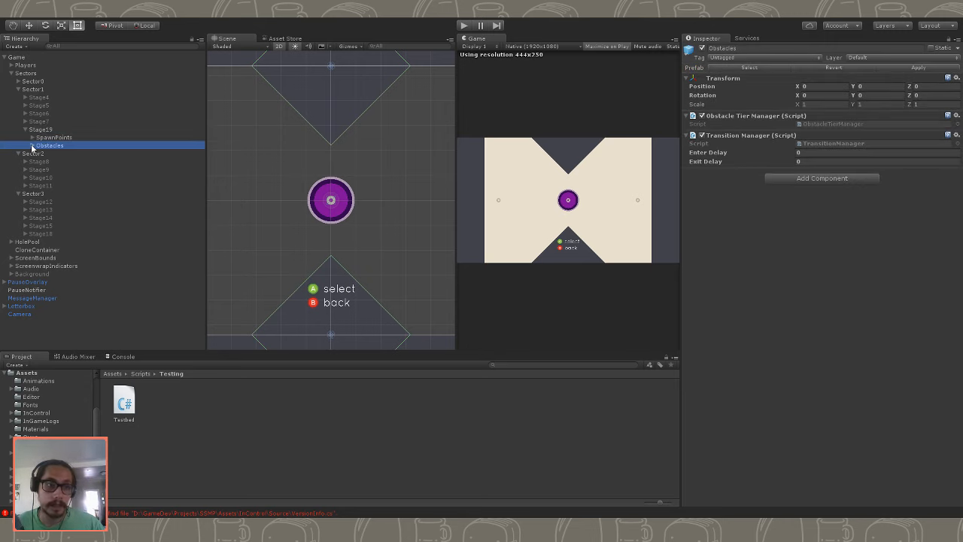
pyautogui.click(32, 146)
pyautogui.click(30, 154)
pyautogui.click(39, 154)
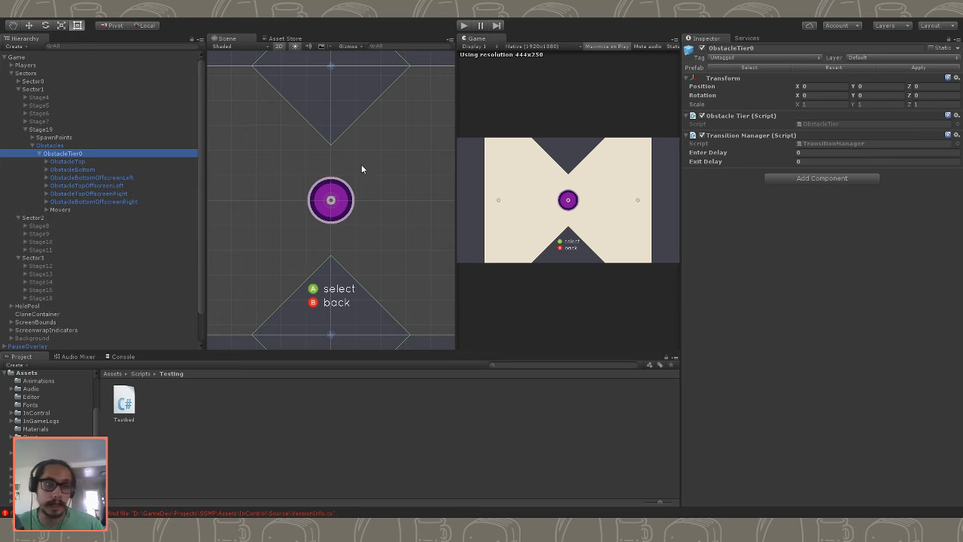
pyautogui.scroll(-5, 361, 165)
pyautogui.click(67, 161)
pyautogui.keyDown('shift'); pyautogui.click(118, 195); pyautogui.keyUp('shift')
pyautogui.keyDown('shift'); pyautogui.click(120, 201); pyautogui.keyUp('shift')
pyautogui.press('Delete')
pyautogui.click(134, 202)
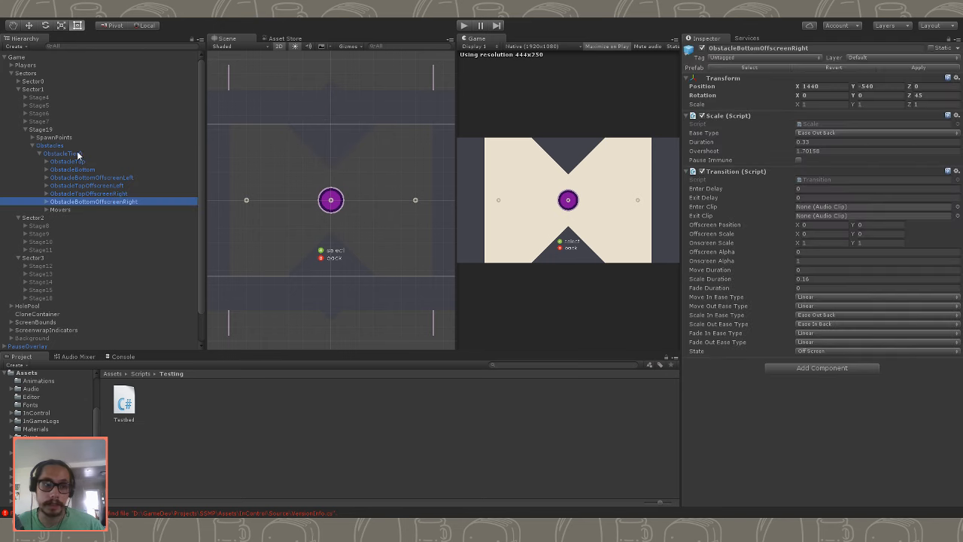
pyautogui.keyDown('shift'); pyautogui.click(82, 161); pyautogui.keyUp('shift')
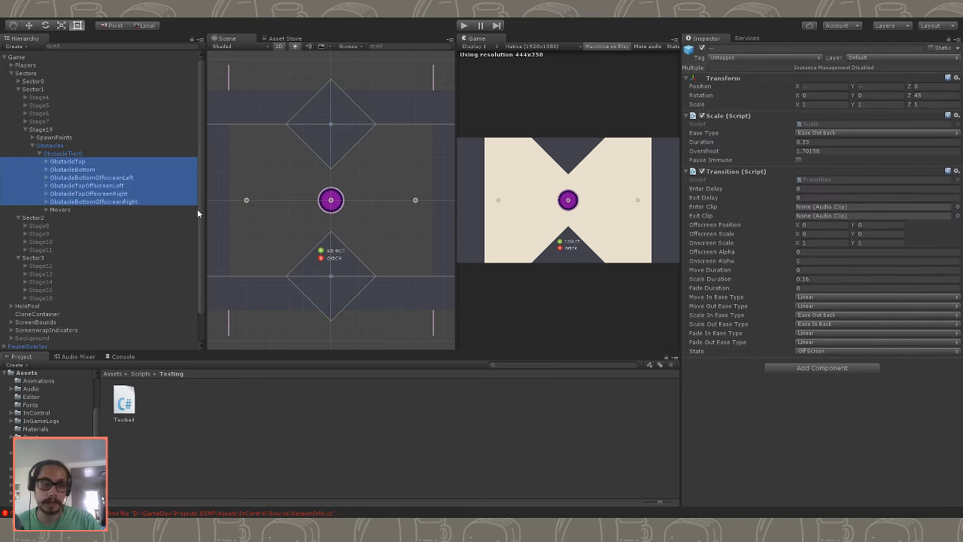
pyautogui.press('Delete')
# - Expand Stage19's Movers group and examine the settings of its first Mover
pyautogui.click(60, 162)
pyautogui.click(46, 161)
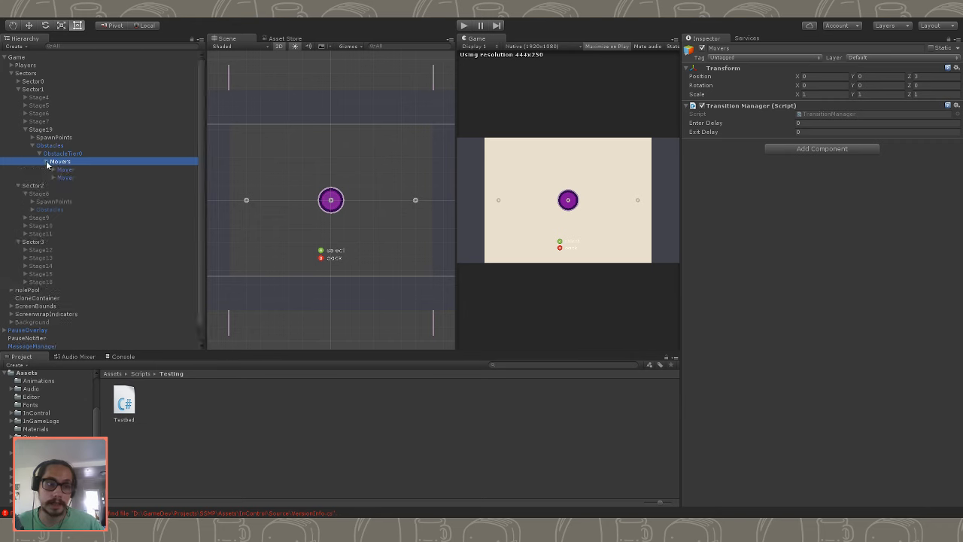
pyautogui.click(53, 170)
pyautogui.click(52, 169)
pyautogui.click(66, 170)
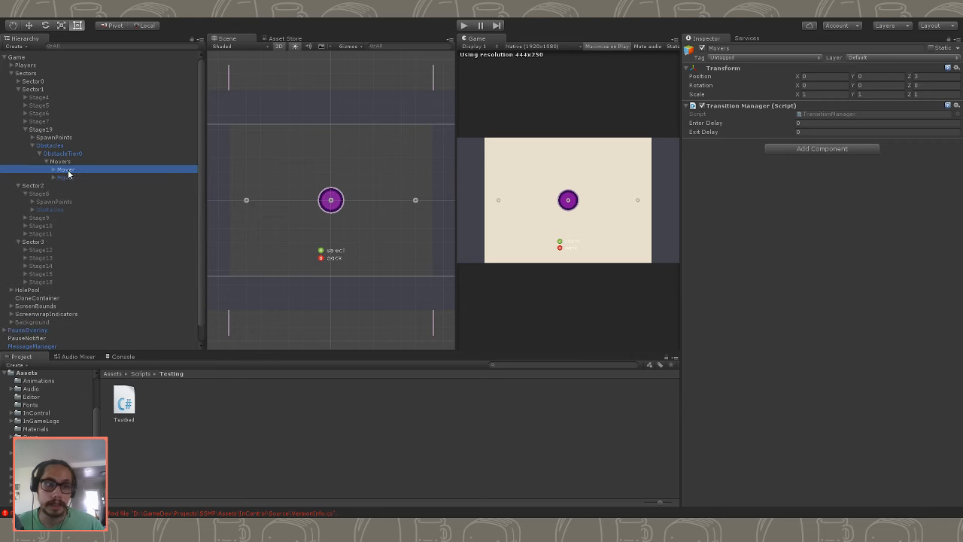
pyautogui.press('f')
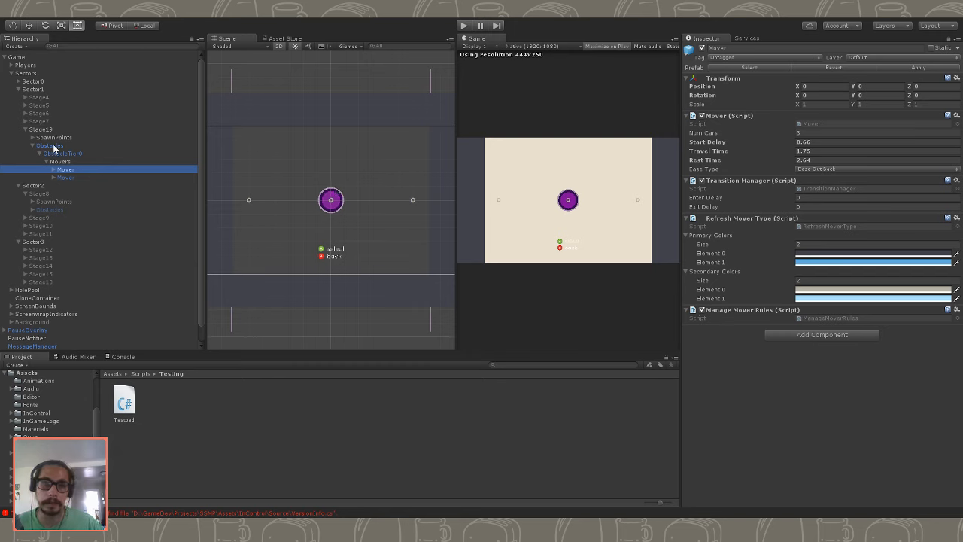
# - Examine the first Mover's StartPoint with its Image, EndPoint and TrainContainer, including their components and location in the scene
pyautogui.click(53, 169)
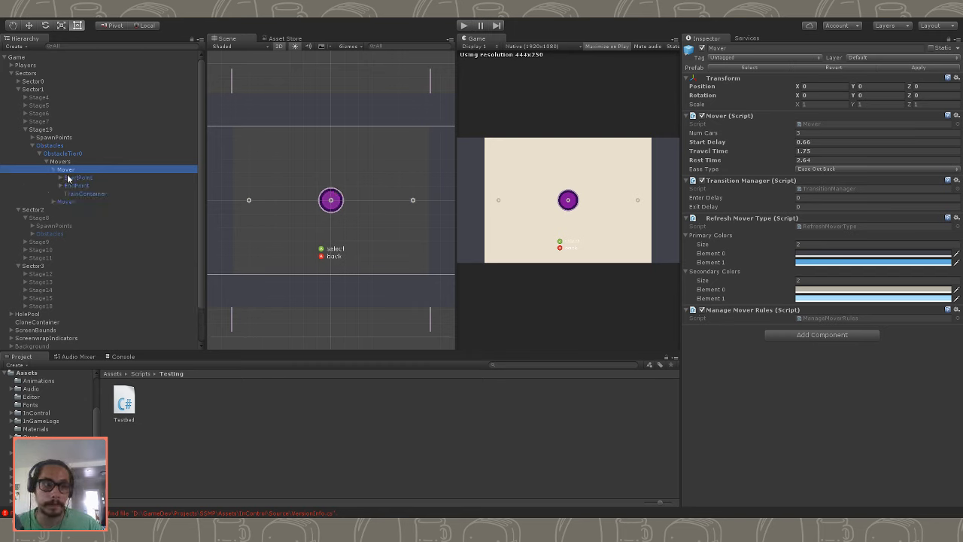
pyautogui.press('Down')
pyautogui.press('Down')
pyautogui.press('Down')
pyautogui.click(86, 186)
pyautogui.click(86, 178)
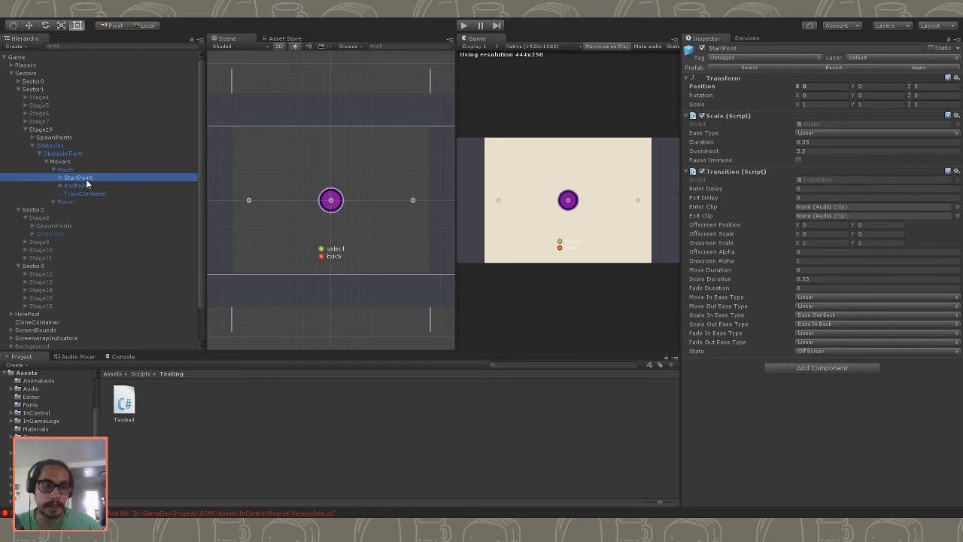
pyautogui.click(89, 186)
pyautogui.click(79, 177)
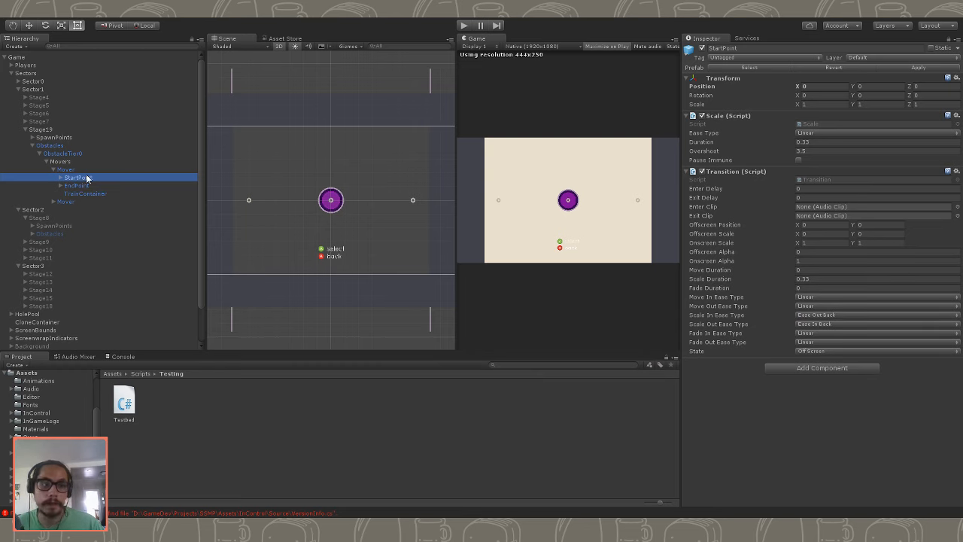
pyautogui.click(61, 178)
pyautogui.click(75, 186)
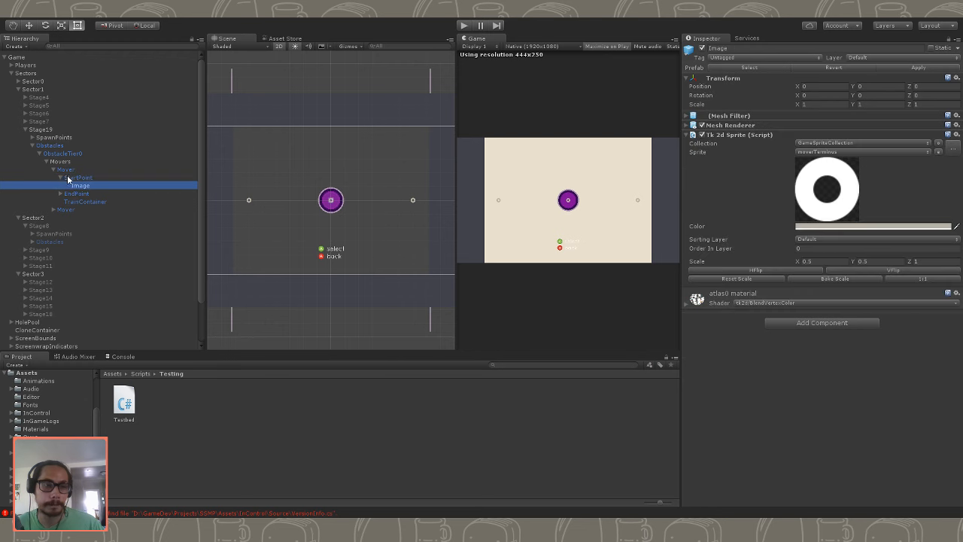
pyautogui.click(61, 178)
pyautogui.click(73, 186)
pyautogui.click(73, 178)
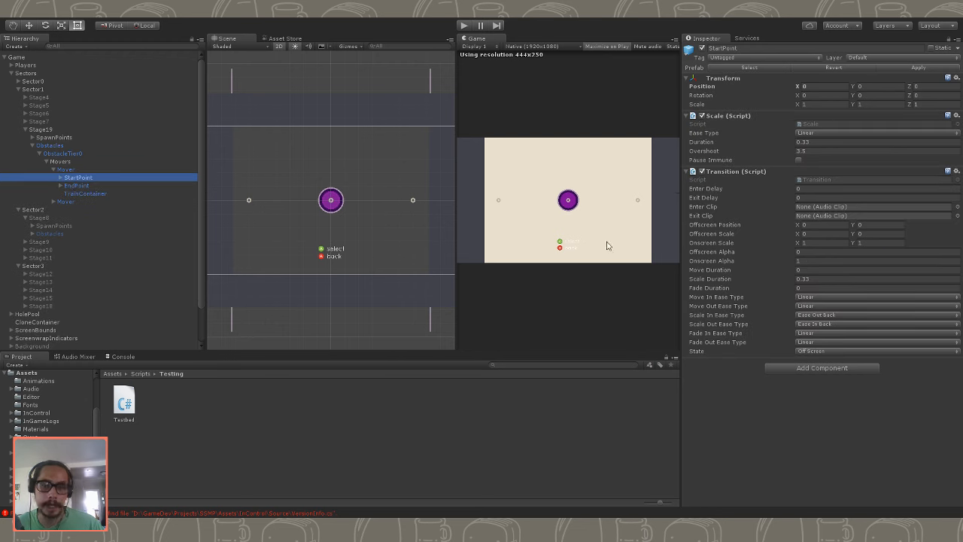
pyautogui.scroll(4, 321, 219)
pyautogui.press('q')
pyautogui.moveTo(286, 235); pyautogui.dragTo(397, 243)
pyautogui.scroll(4, 349, 236)
pyautogui.press('f')
pyautogui.click(85, 193)
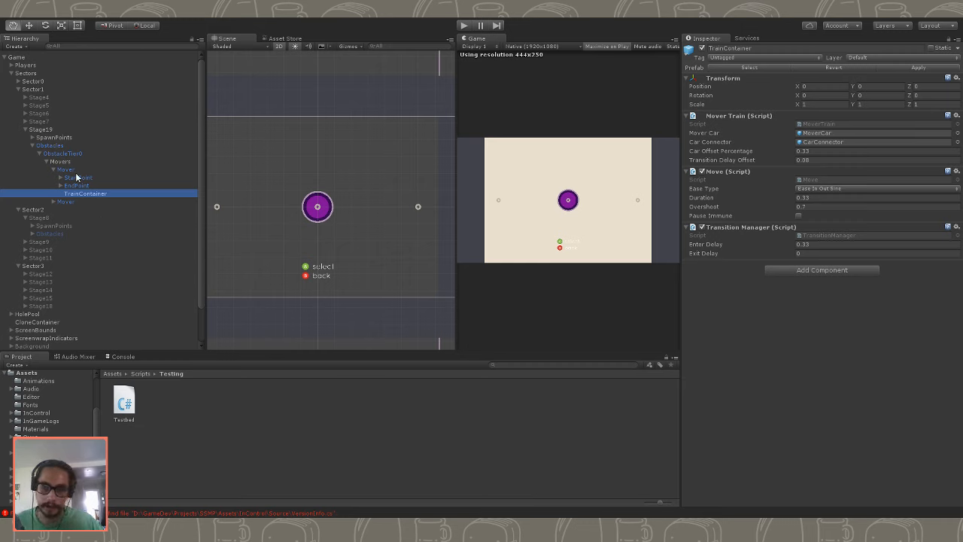
# - Set Num Cars to 1 on the first Mover in Stage19
pyautogui.click(84, 173)
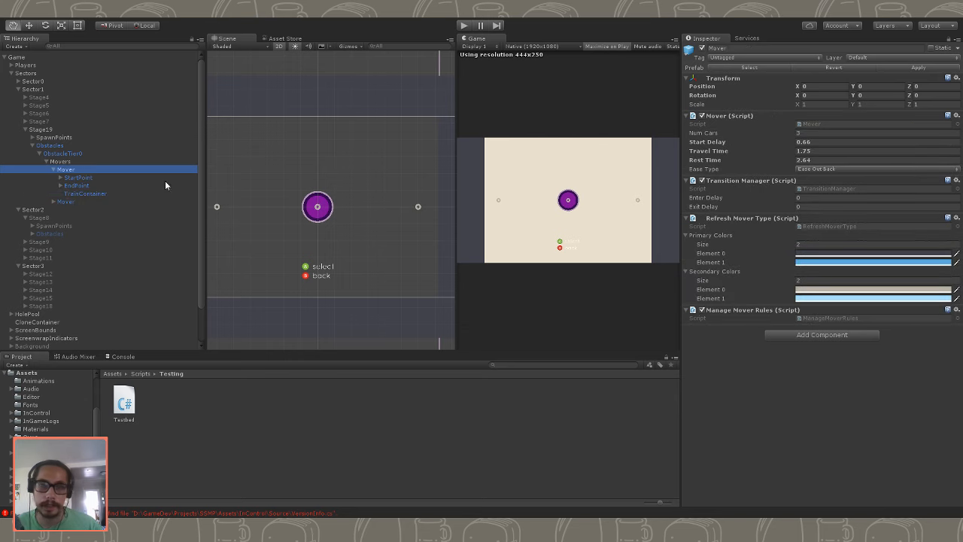
pyautogui.click(808, 133)
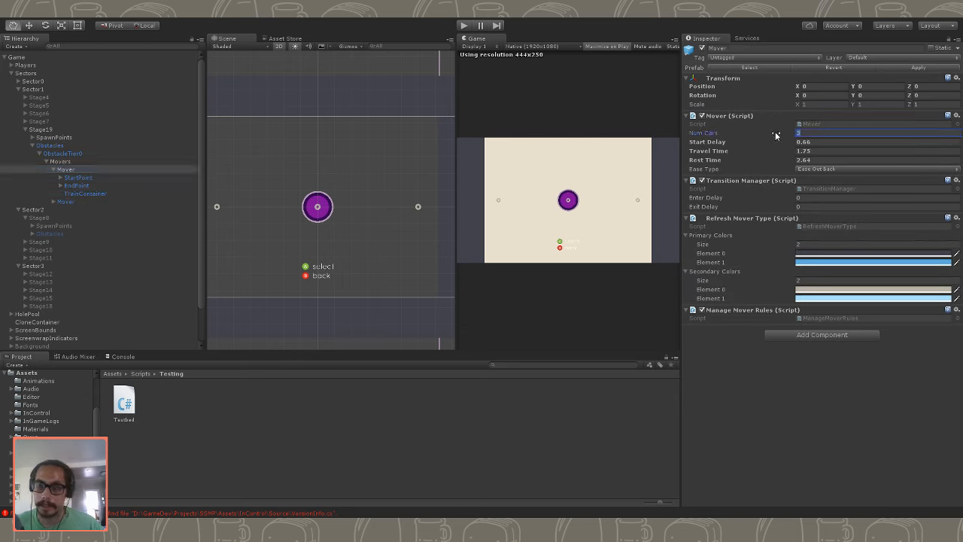
pyautogui.press('Tab')
pyautogui.press('Tab')
pyautogui.press('Tab')
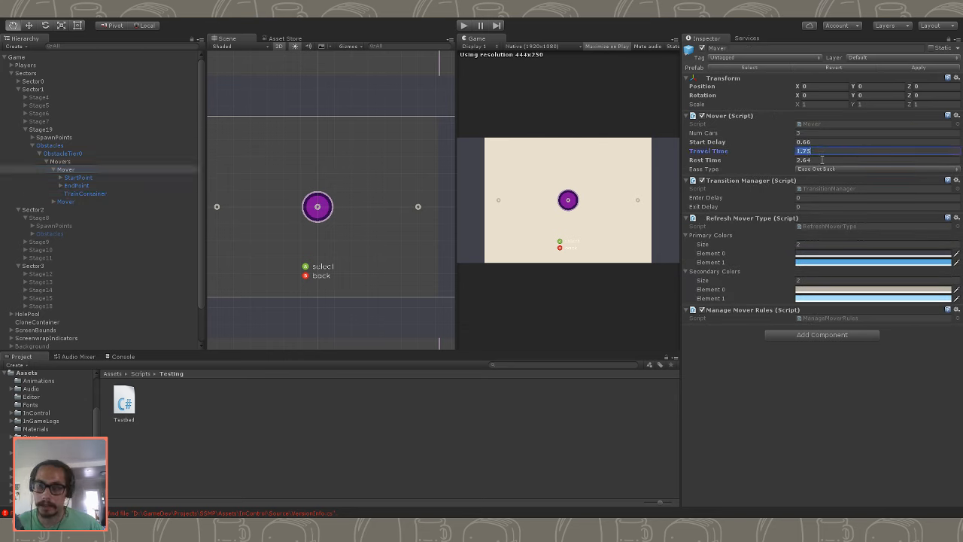
pyautogui.press('Return')
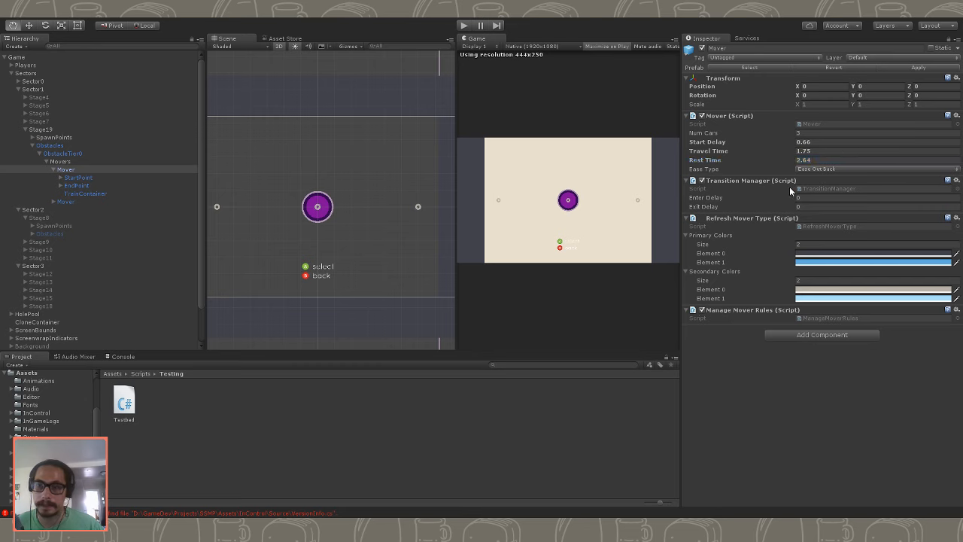
pyautogui.click(803, 134)
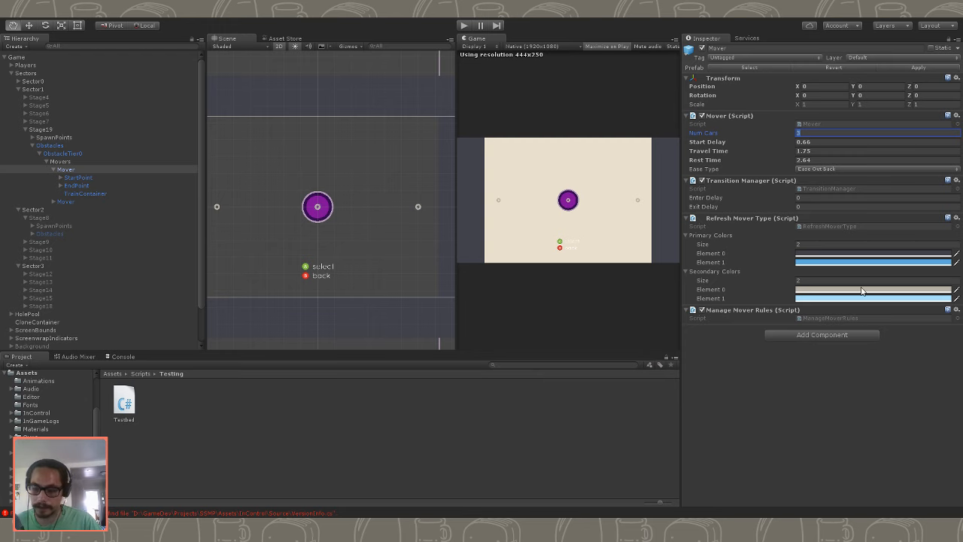
pyautogui.write('1')
pyautogui.press('Return')
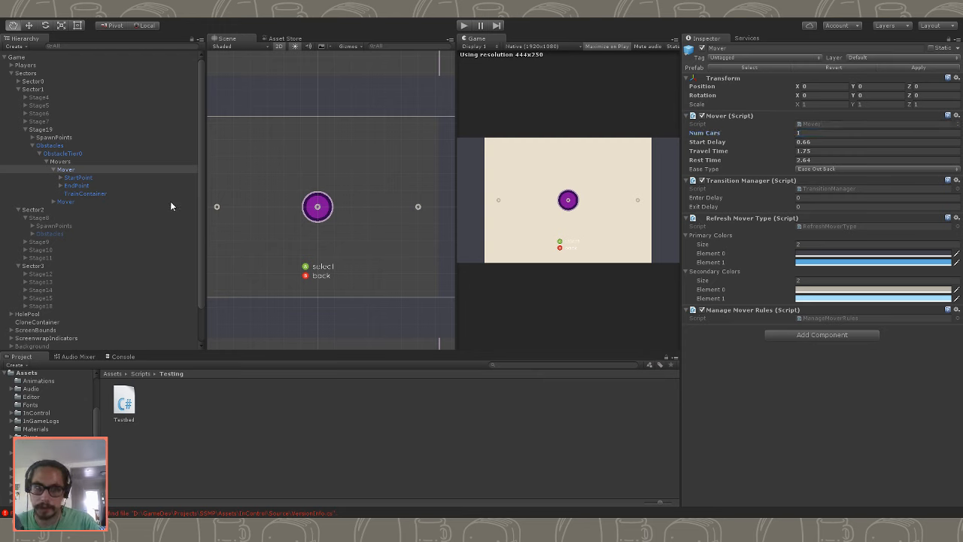
# - In the Game object's Testbed script, set Test Stage to 19 and turn off Stealth
pyautogui.click(55, 137)
pyautogui.click(113, 129)
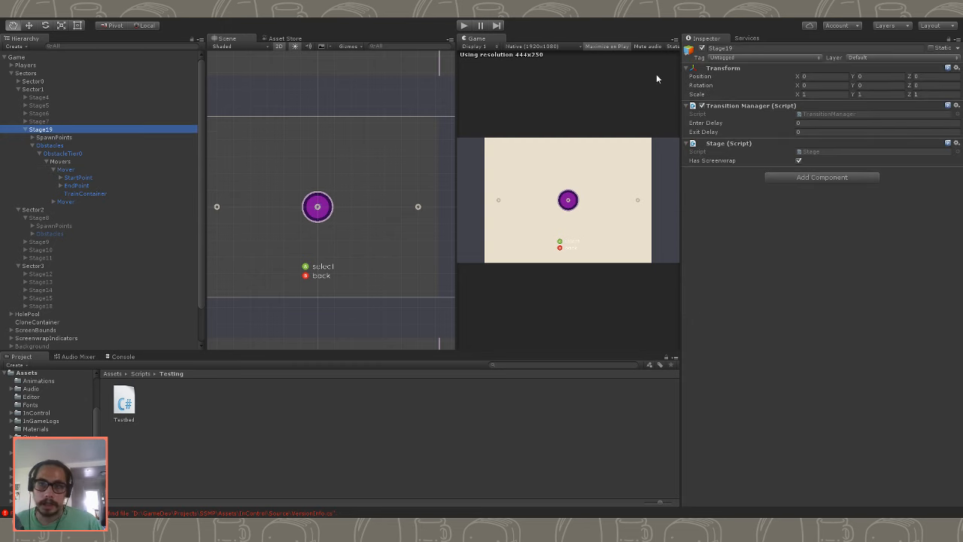
pyautogui.click(21, 57)
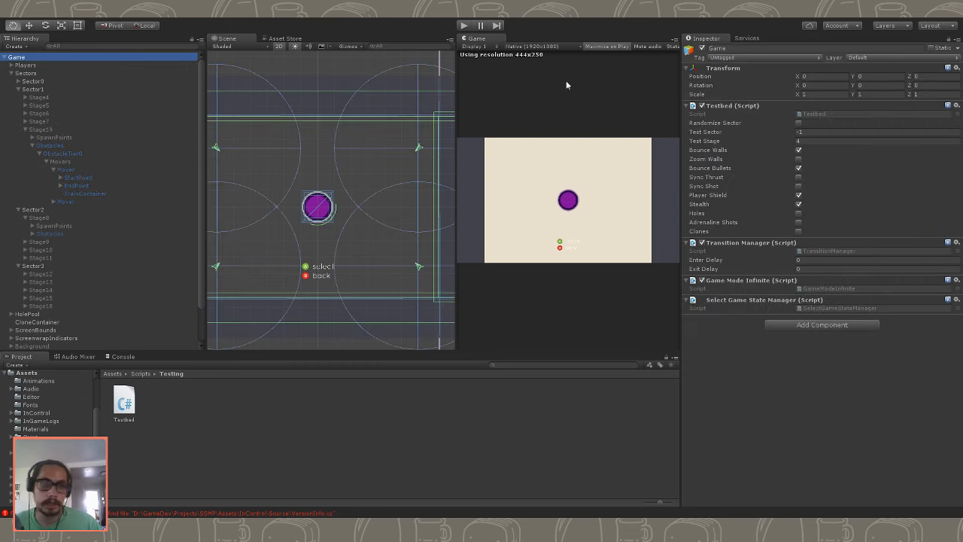
pyautogui.click(809, 141)
pyautogui.write('19')
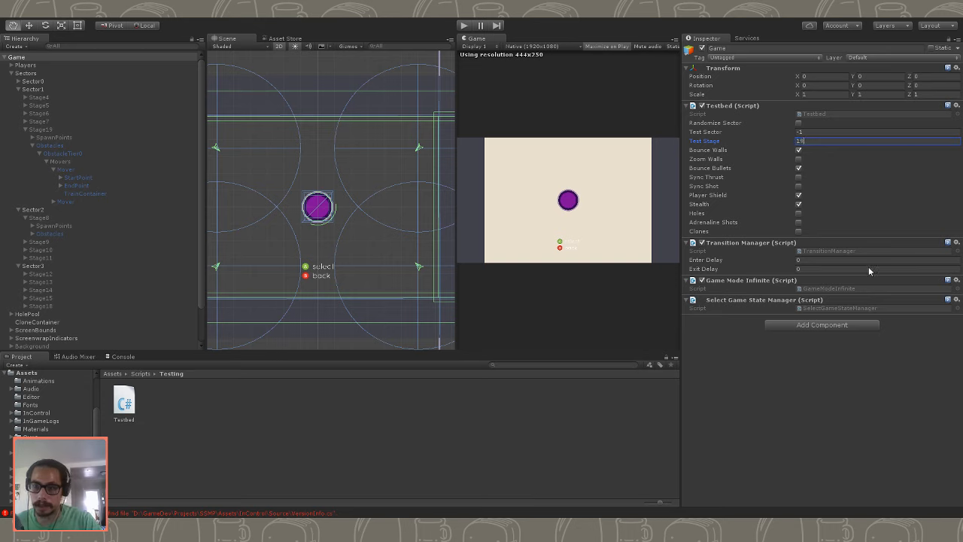
pyautogui.press('Return')
pyautogui.click(798, 204)
# - Play-test Stage19 in the maximised game view, then restore the full editor layout while it runs
pyautogui.click(464, 24)
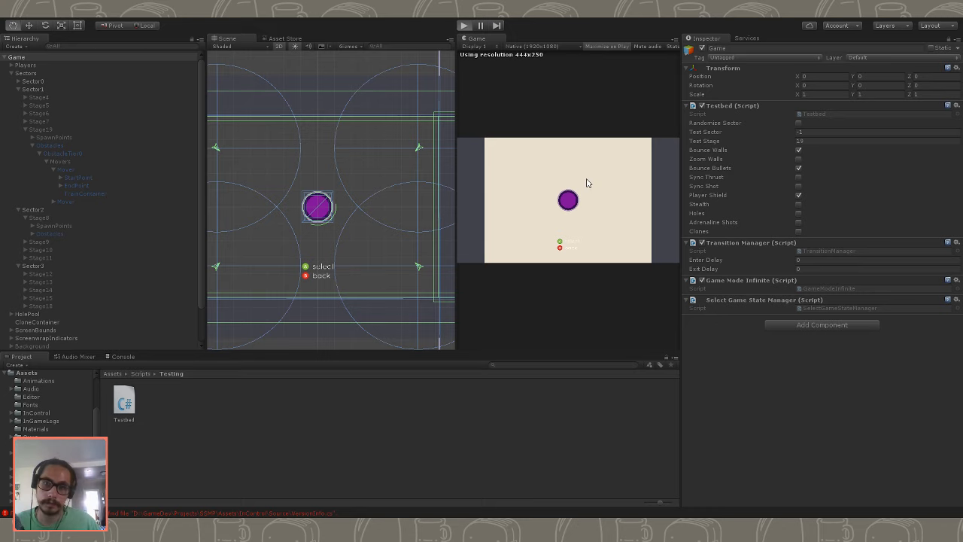
pyautogui.hotkey('shift', 'space')
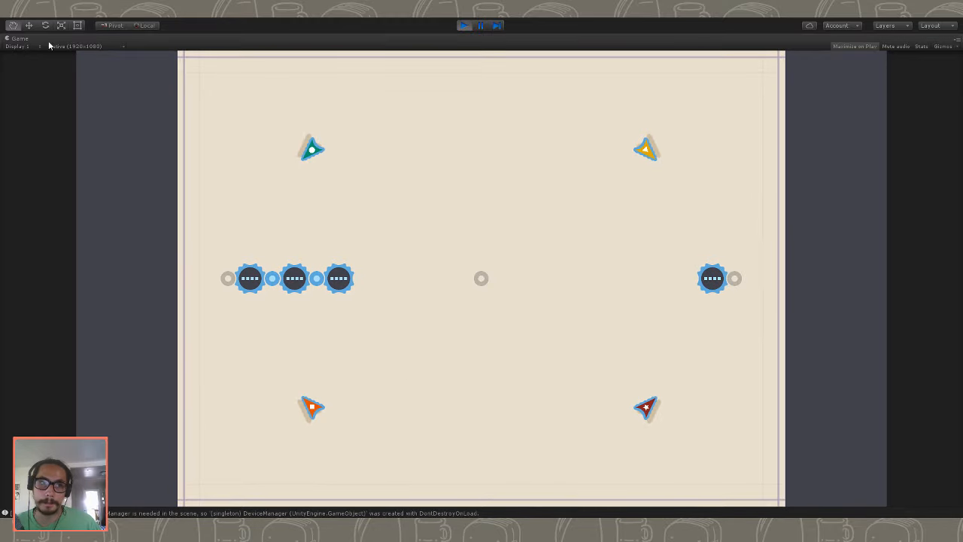
pyautogui.hotkey('shift', 'space')
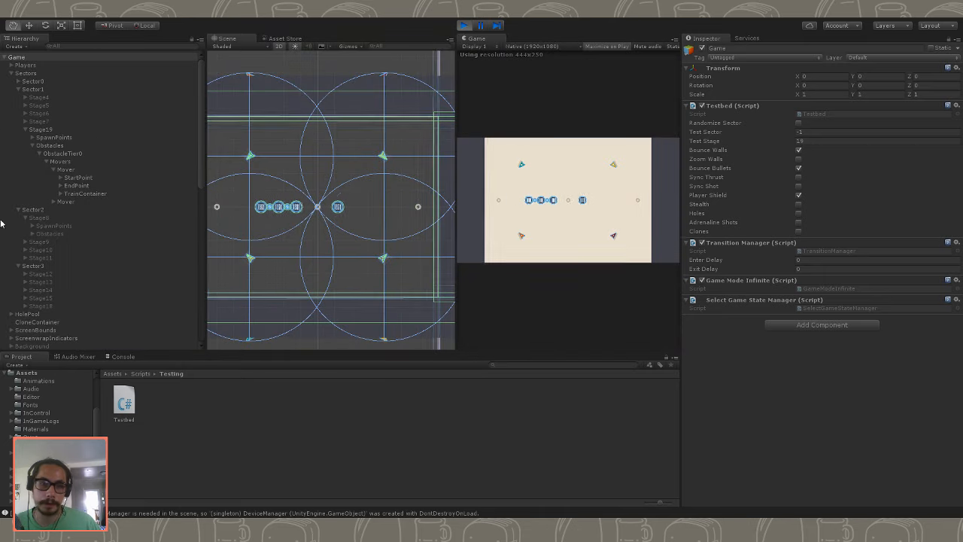
# - Inspect the first Mover and its StartPoint, EndPoint and TrainContainer while the game runs, then stop play mode
pyautogui.click(98, 192)
pyautogui.click(92, 186)
pyautogui.click(89, 179)
pyautogui.click(61, 186)
pyautogui.click(60, 178)
pyautogui.click(66, 169)
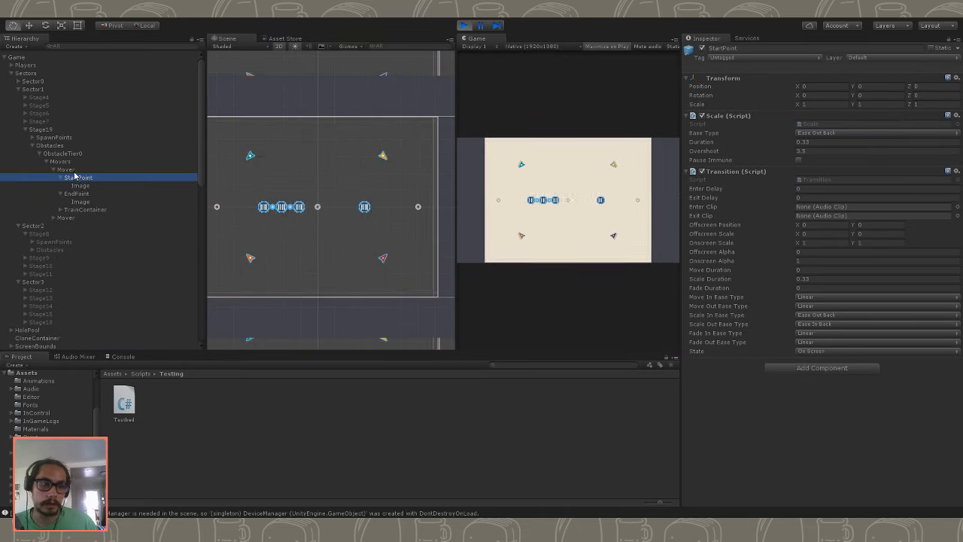
pyautogui.click(465, 25)
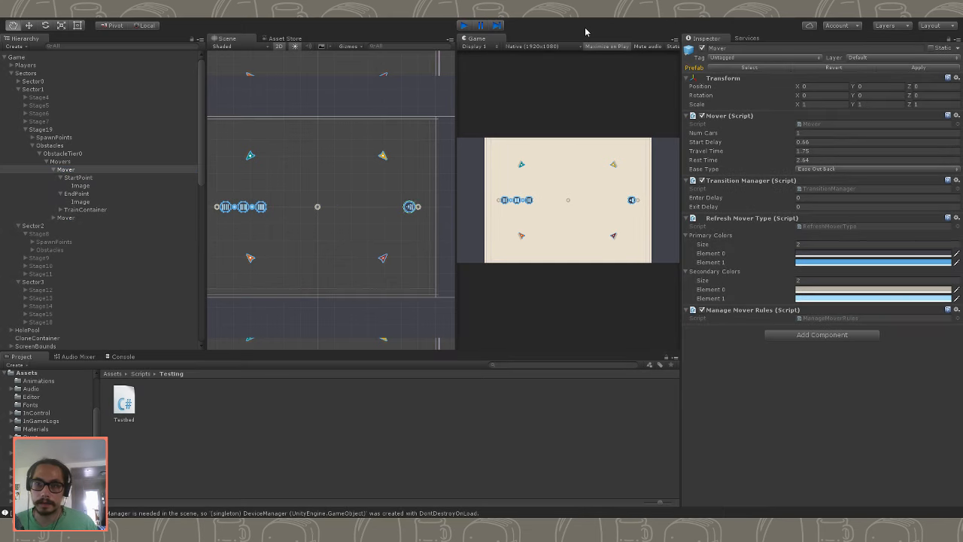
# - Set the first Mover's Travel Time to 0.33
pyautogui.click(730, 151)
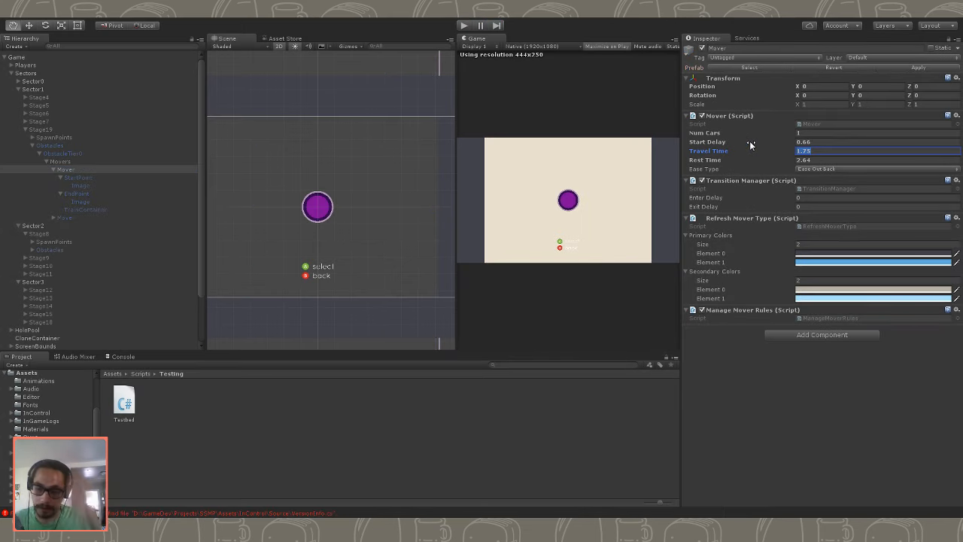
pyautogui.write('0.33')
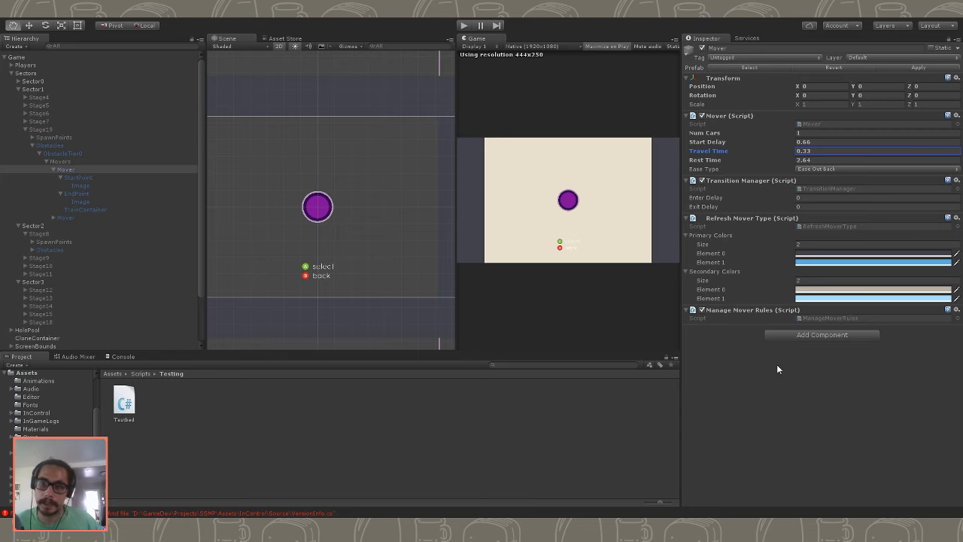
pyautogui.press('Return')
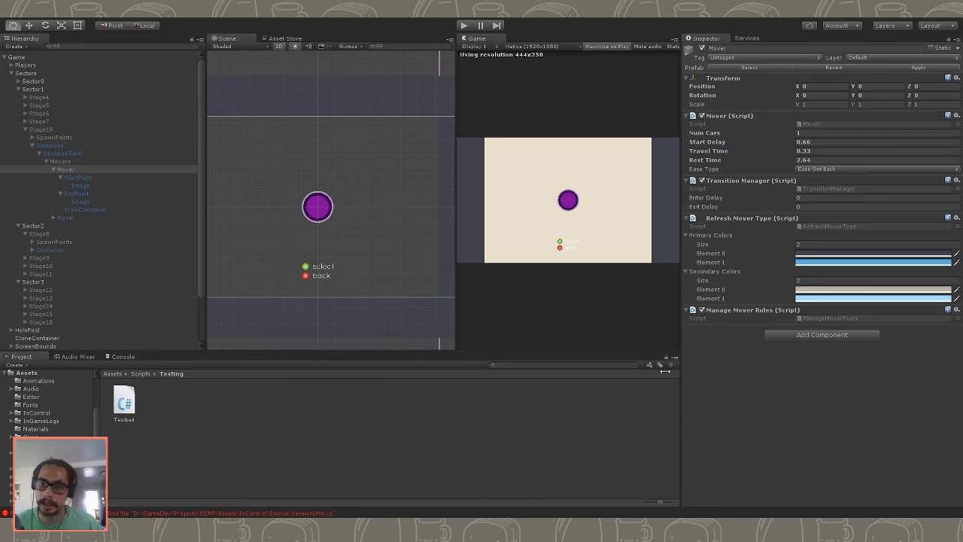
# - Play-test Stage19 with the shorter mover travel time, then restore the editor layout and stop play mode
pyautogui.click(464, 25)
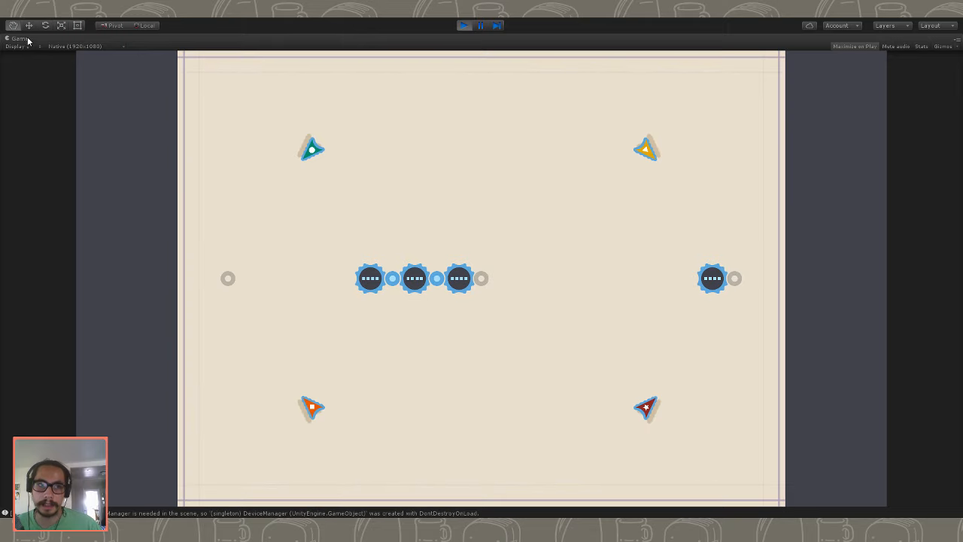
pyautogui.hotkey('shift', 'space')
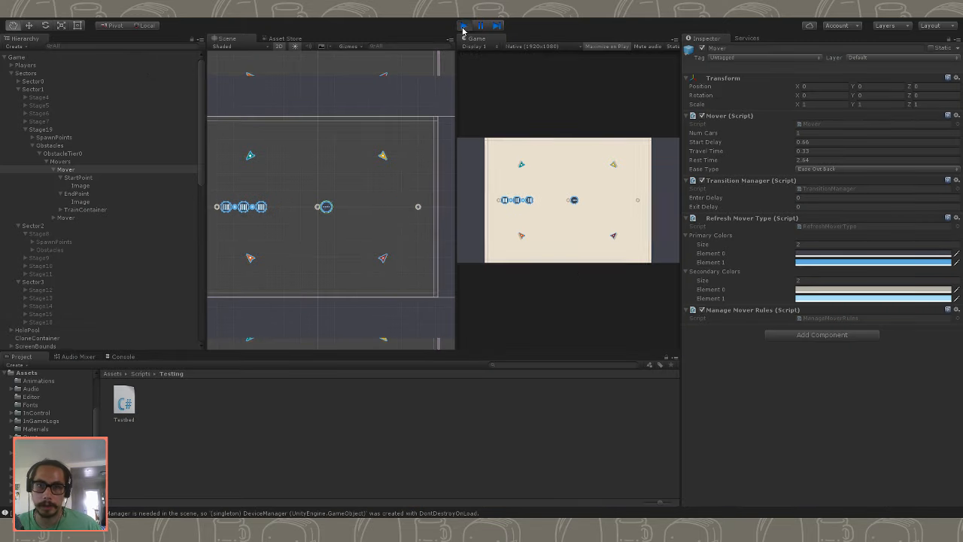
pyautogui.hotkey('ctrl', 'p')
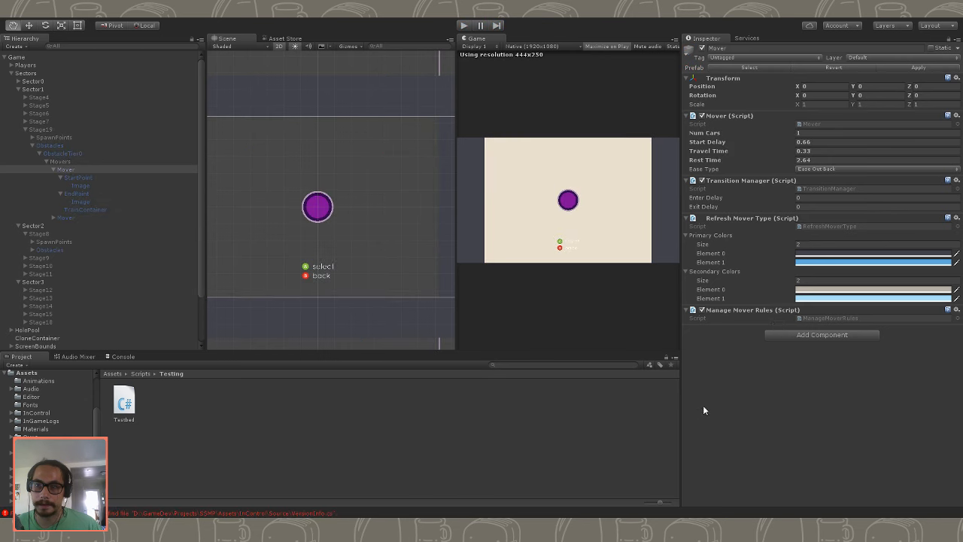
# - Examine the first Mover and the Image sprites under its StartPoint and EndPoint
pyautogui.click(71, 186)
pyautogui.click(86, 169)
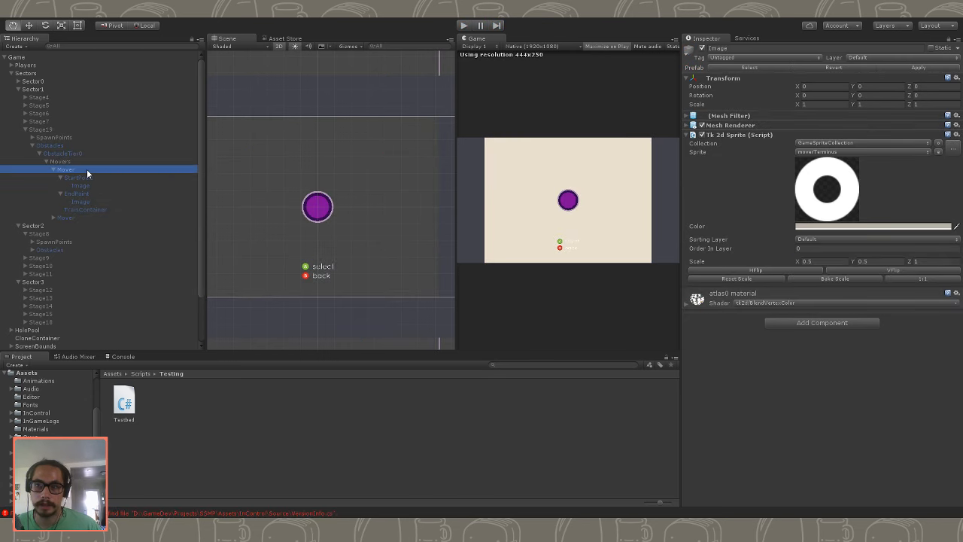
pyautogui.keyDown('ctrl'); pyautogui.click(88, 170); pyautogui.keyUp('ctrl')
pyautogui.click(107, 229)
pyautogui.click(125, 203)
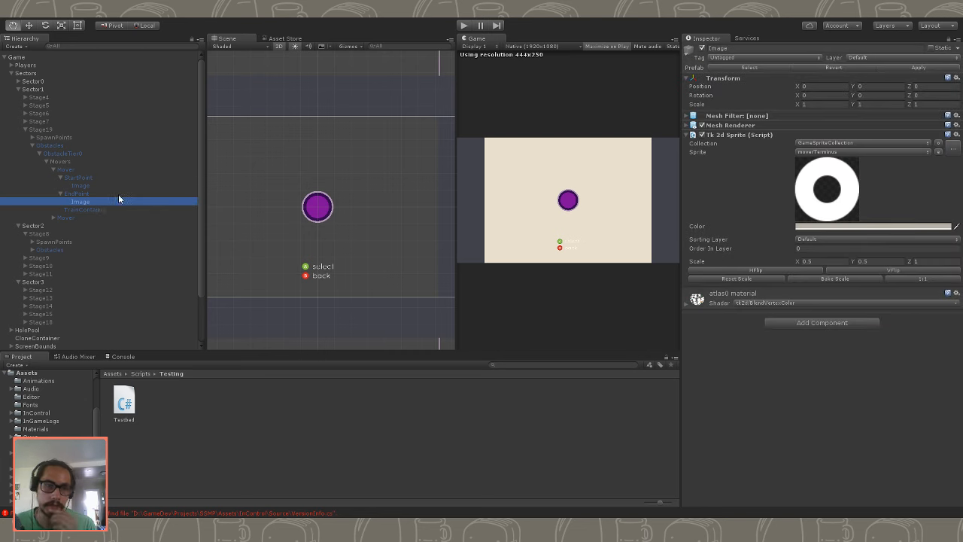
# - Compare the settings of Stage19's two Movers and look through their StartPoint, EndPoint and TrainContainer objects
pyautogui.click(117, 194)
pyautogui.press('Down')
pyautogui.click(98, 217)
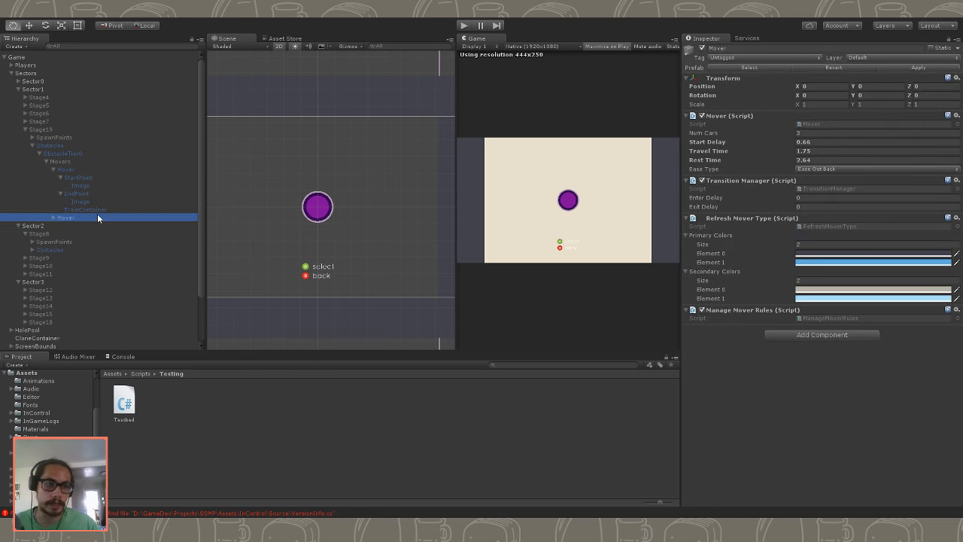
pyautogui.click(54, 217)
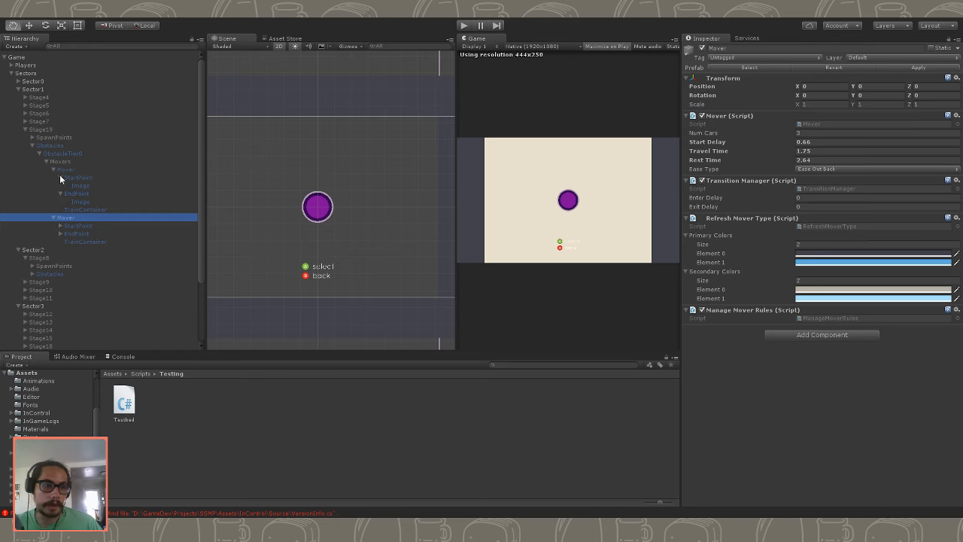
pyautogui.click(60, 177)
pyautogui.click(61, 186)
pyautogui.click(67, 192)
pyautogui.click(71, 185)
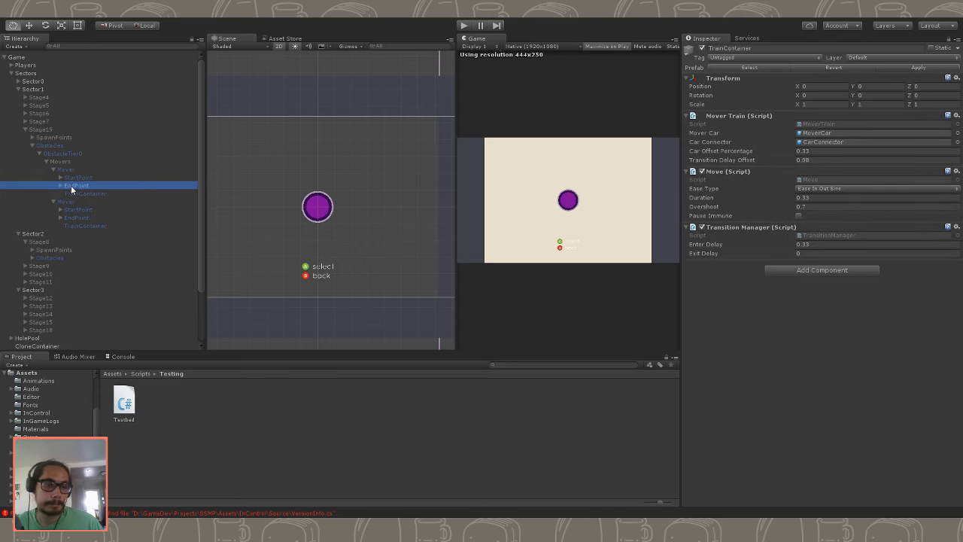
pyautogui.click(60, 184)
pyautogui.click(60, 184)
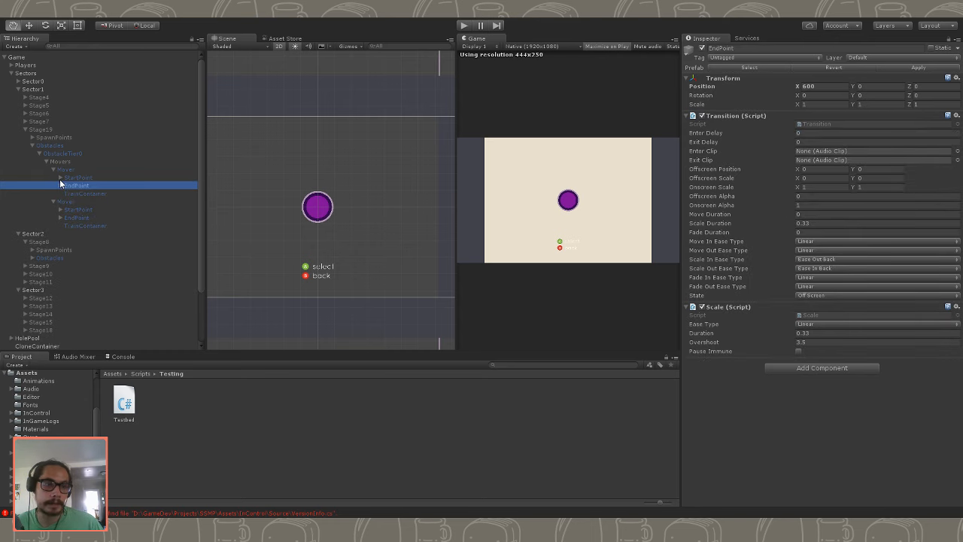
pyautogui.click(62, 169)
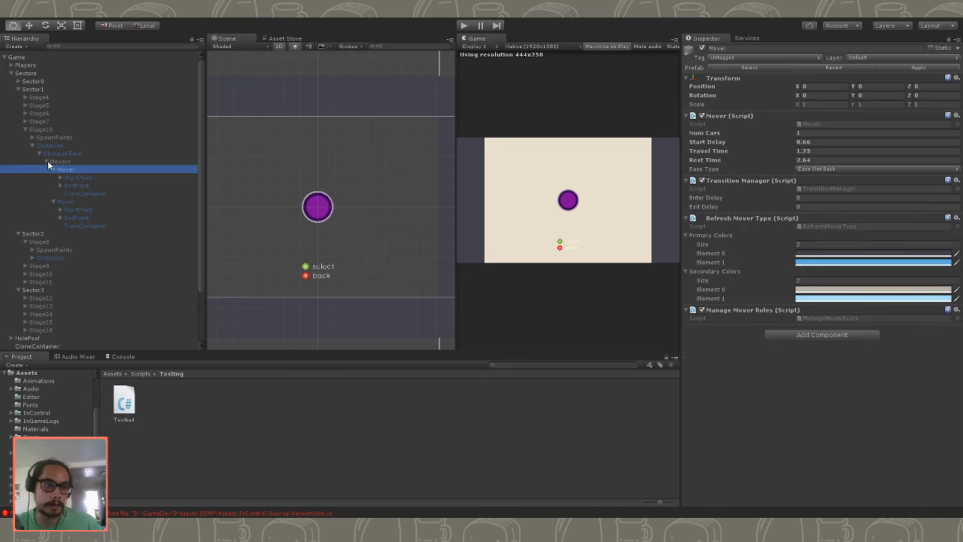
pyautogui.click(54, 170)
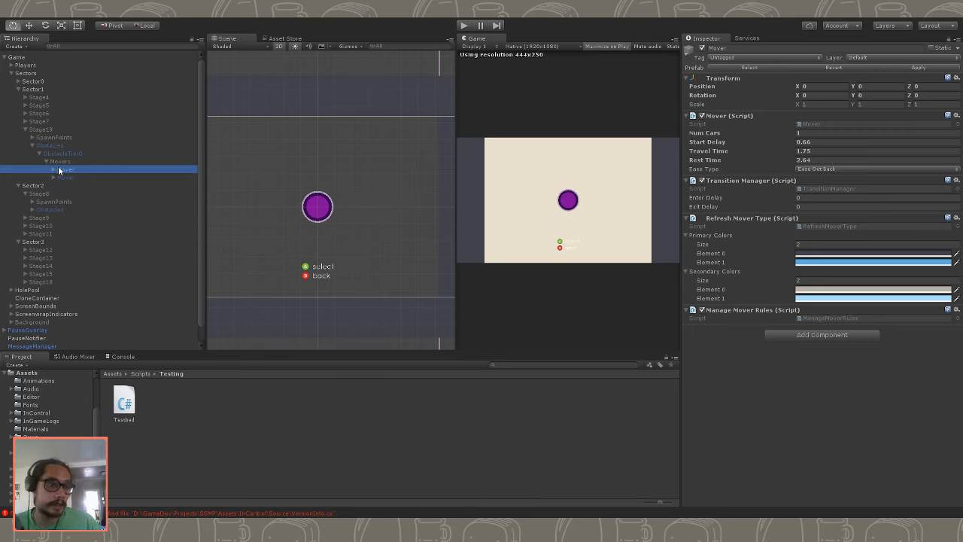
pyautogui.click(54, 177)
# - Activate Stage19 in the scene and expand both of its Movers in the hierarchy
pyautogui.click(91, 128)
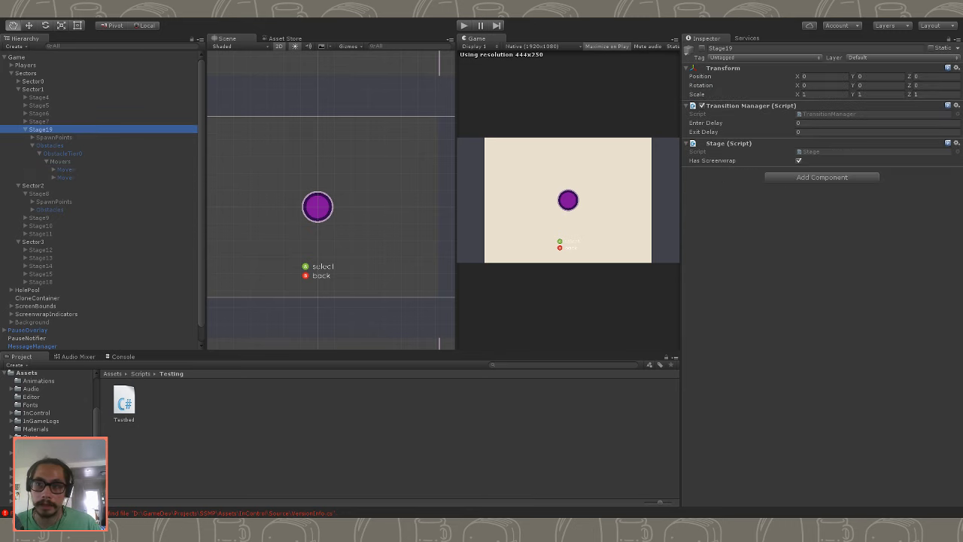
pyautogui.click(701, 42)
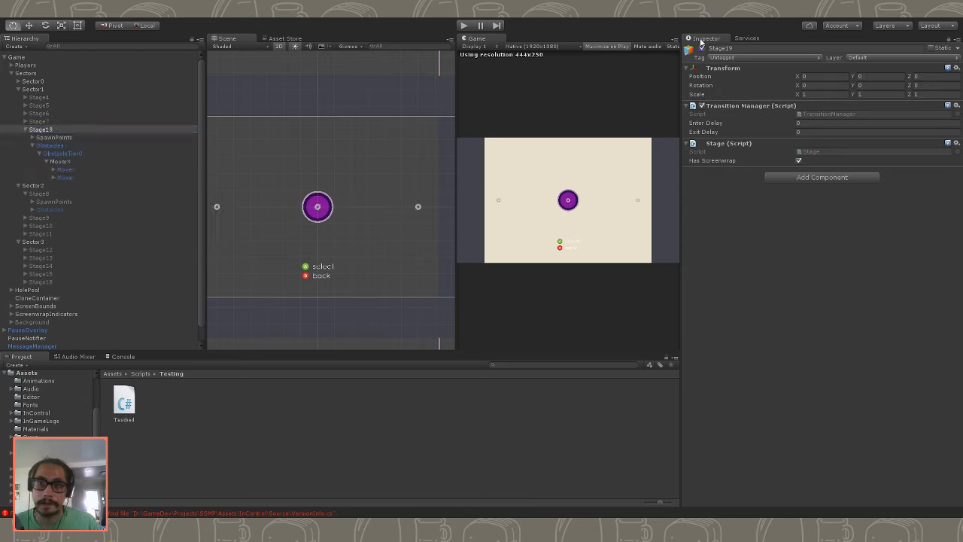
pyautogui.click(74, 163)
pyautogui.click(59, 172)
pyautogui.click(53, 170)
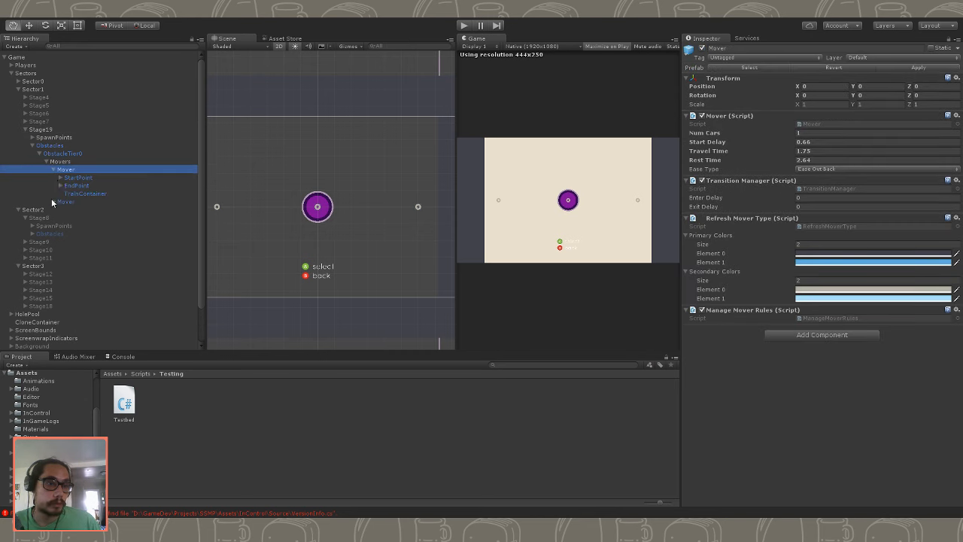
pyautogui.click(52, 200)
# - Set the Y position of the first Mover's StartPoint to 520
pyautogui.click(89, 176)
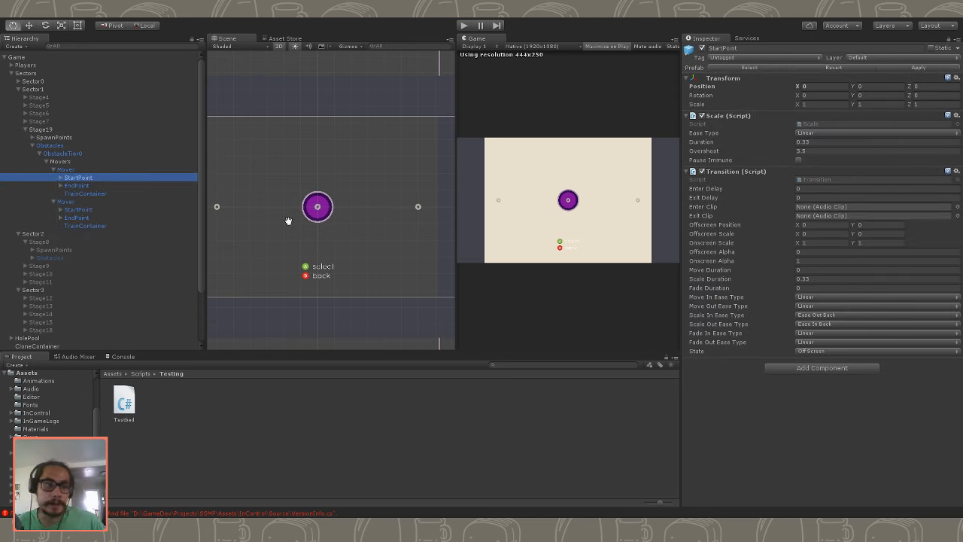
pyautogui.press('f')
pyautogui.scroll(2, 264, 202)
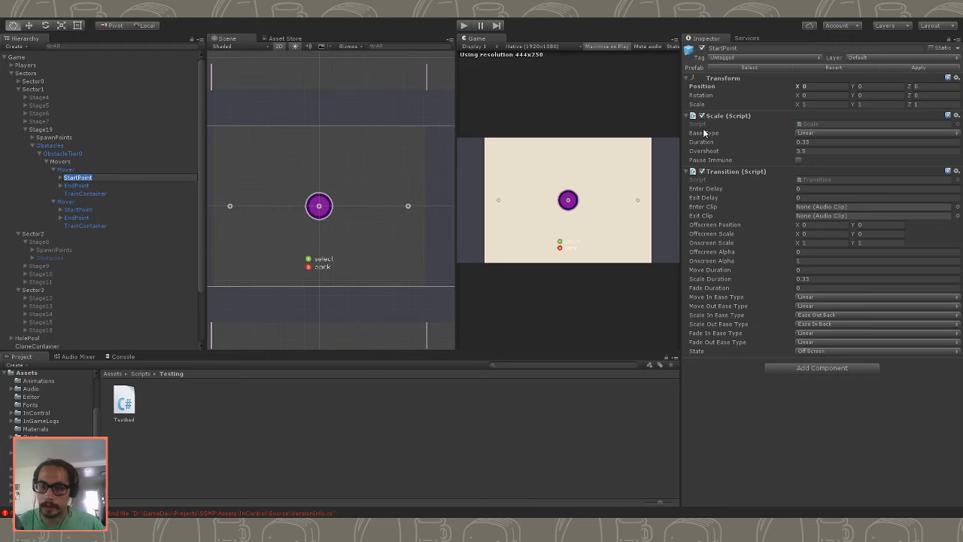
pyautogui.click(818, 90)
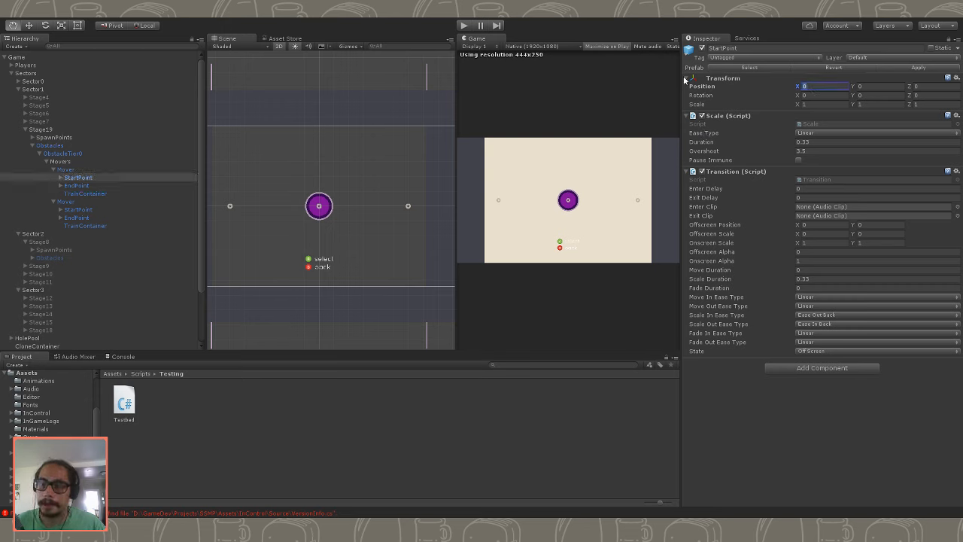
pyautogui.click(75, 185)
pyautogui.click(73, 170)
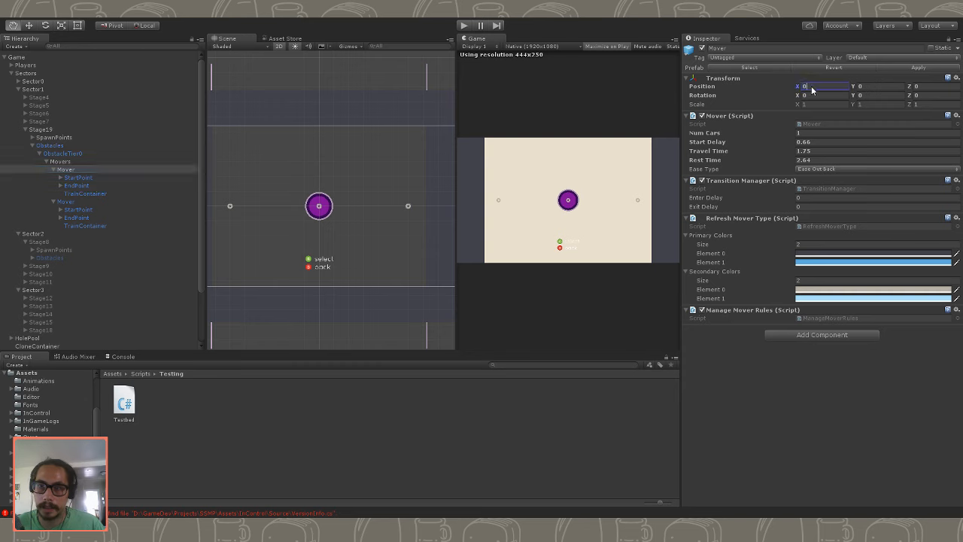
pyautogui.click(81, 178)
pyautogui.click(858, 87)
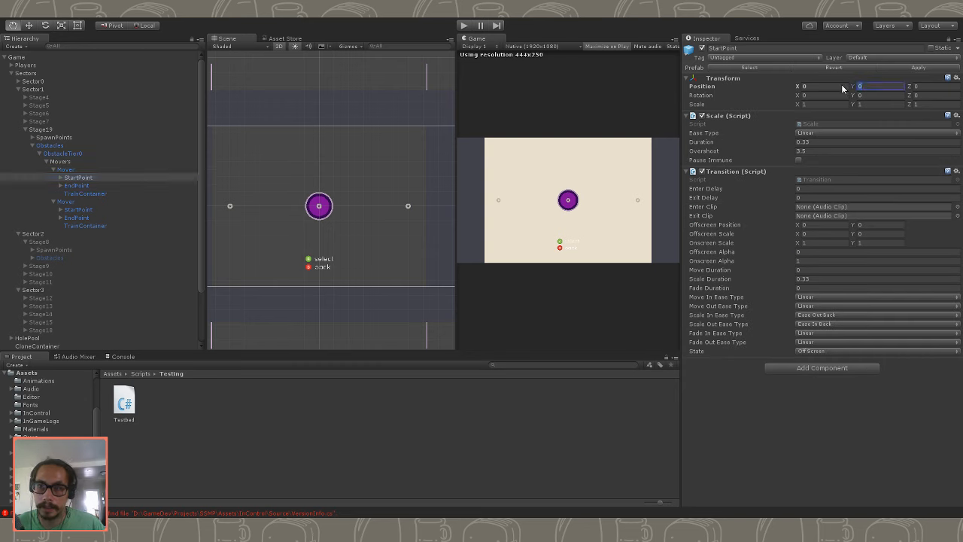
pyautogui.press('BackSpace')
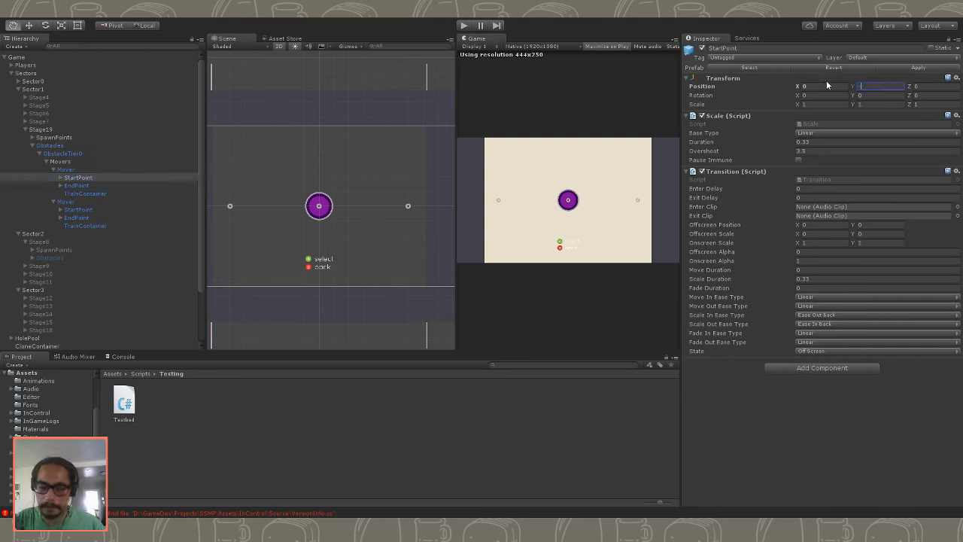
pyautogui.write('-540')
pyautogui.press('BackSpace')
pyautogui.press('BackSpace')
pyautogui.press('BackSpace')
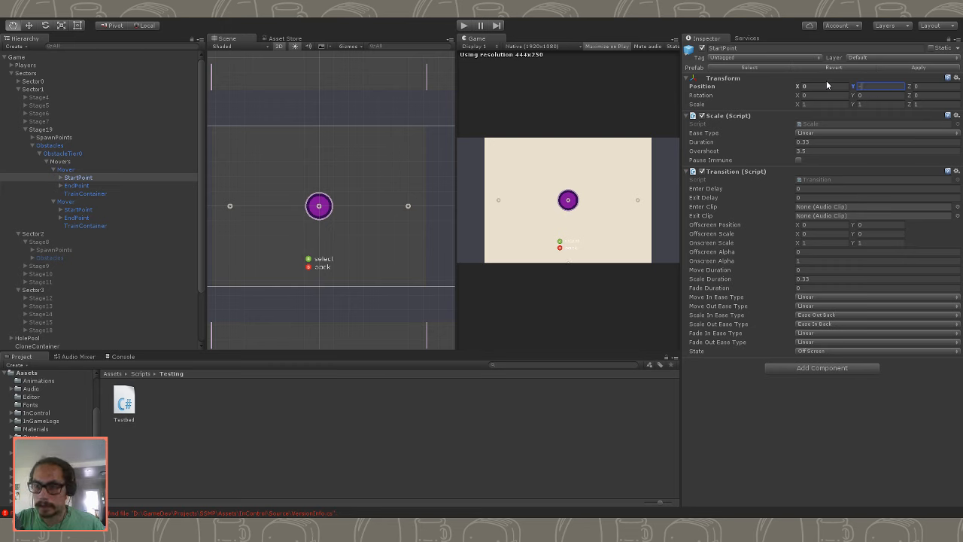
pyautogui.press('BackSpace')
pyautogui.write('520')
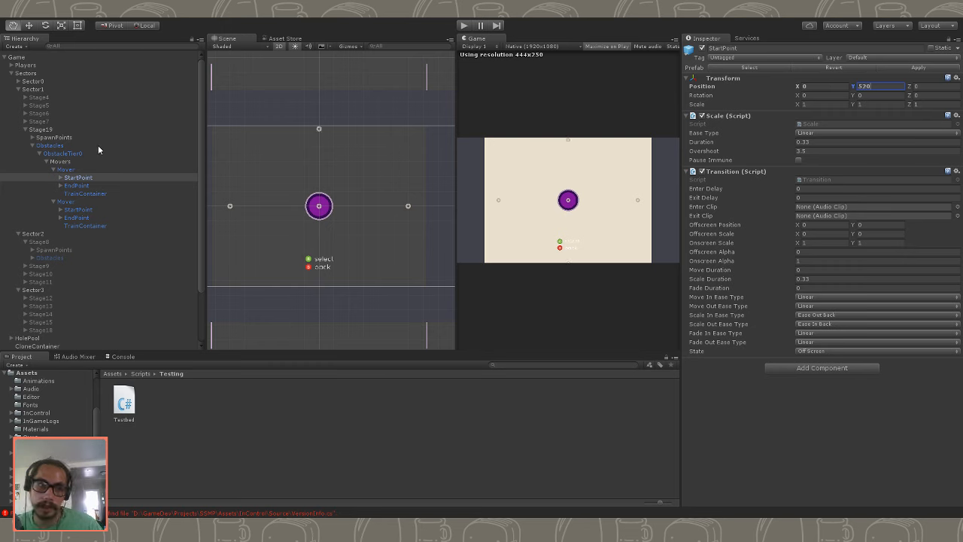
# - Position the first Mover's EndPoint at X 0 and Y -520
pyautogui.click(76, 185)
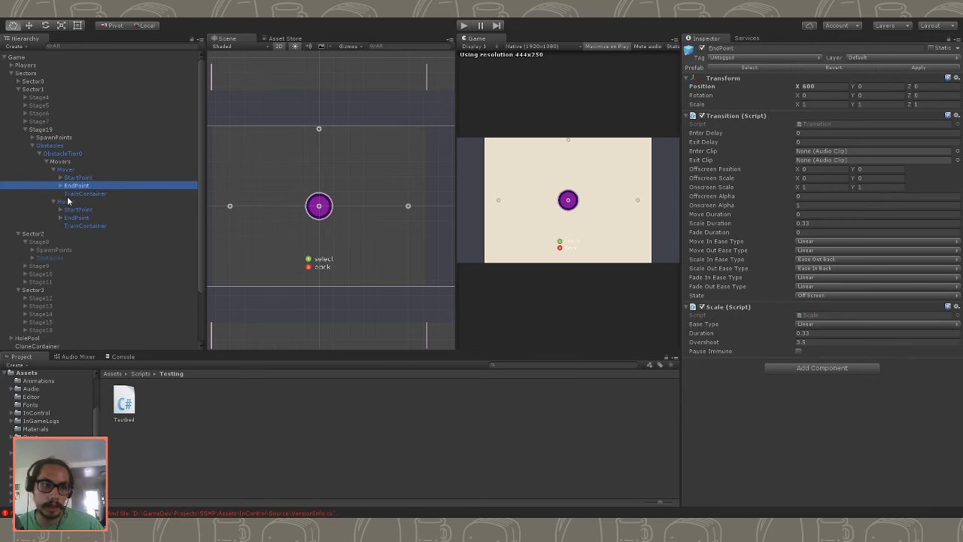
pyautogui.click(811, 86)
pyautogui.write('0')
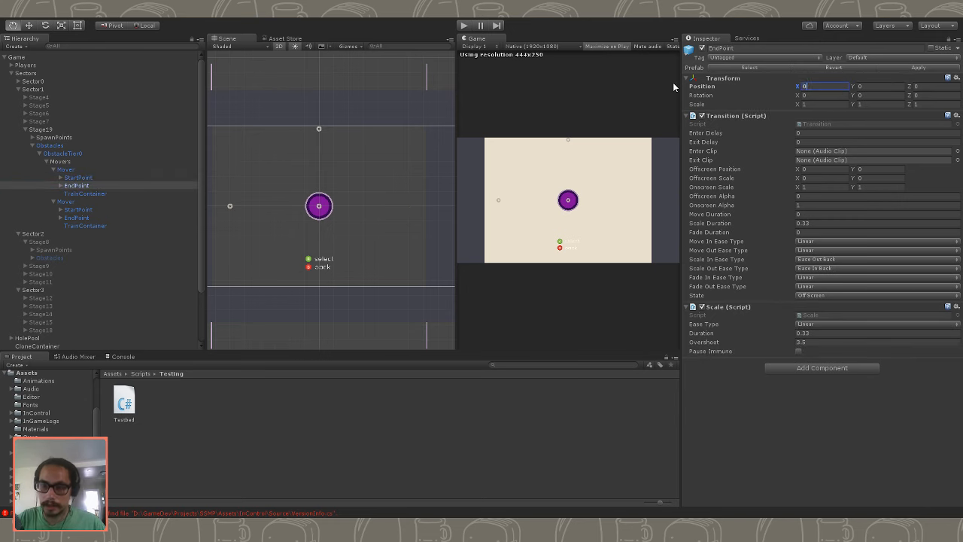
pyautogui.press('Tab')
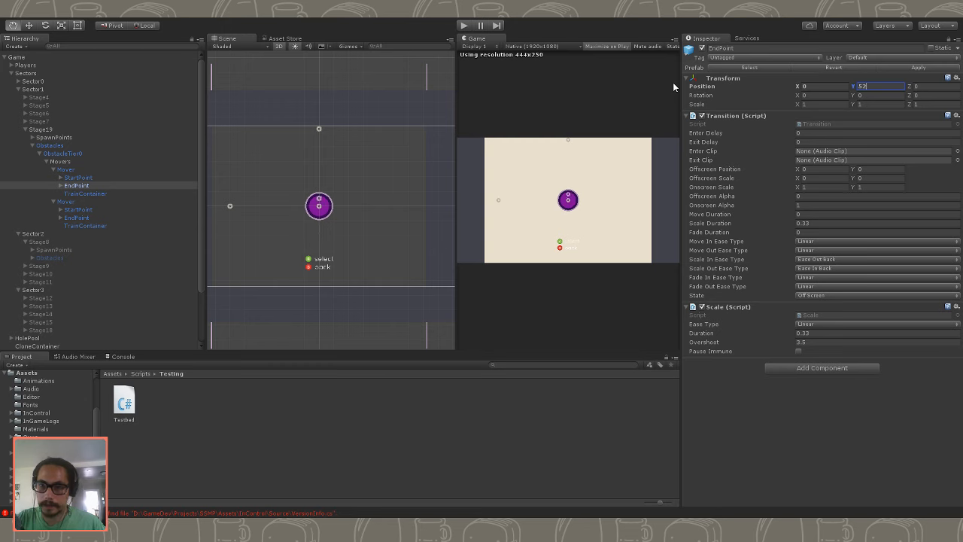
pyautogui.write('-520')
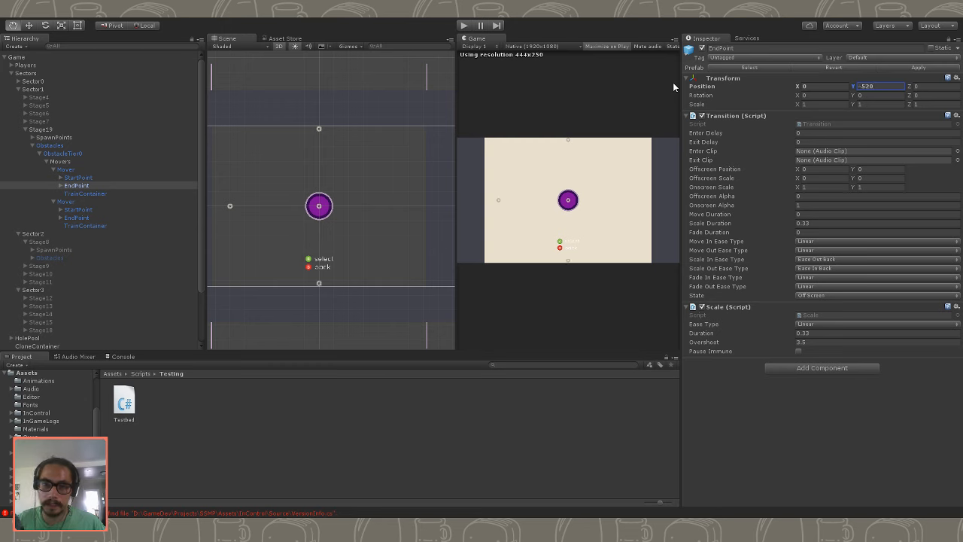
# - Set the first Mover's X position to -700
pyautogui.click(90, 168)
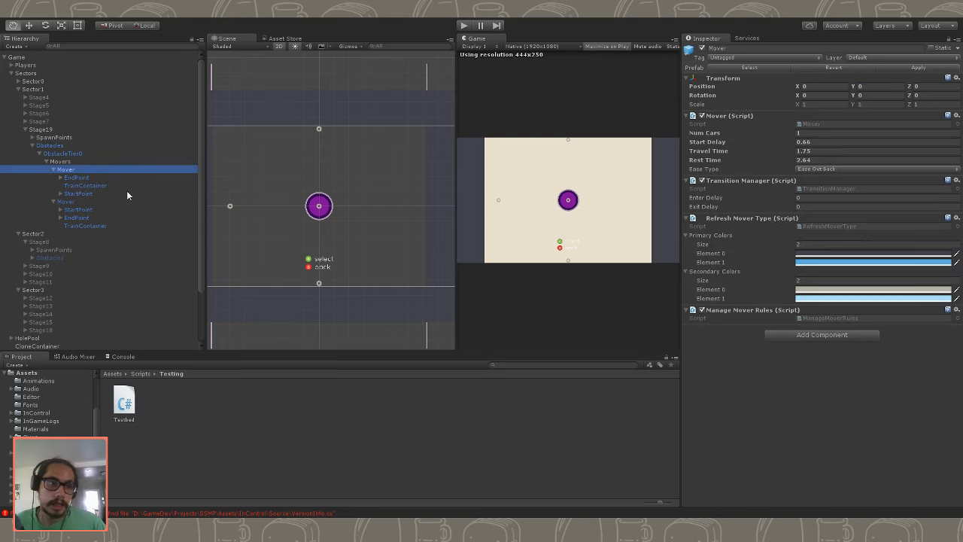
pyautogui.click(120, 186)
pyautogui.click(87, 170)
pyautogui.click(822, 87)
pyautogui.write('-700')
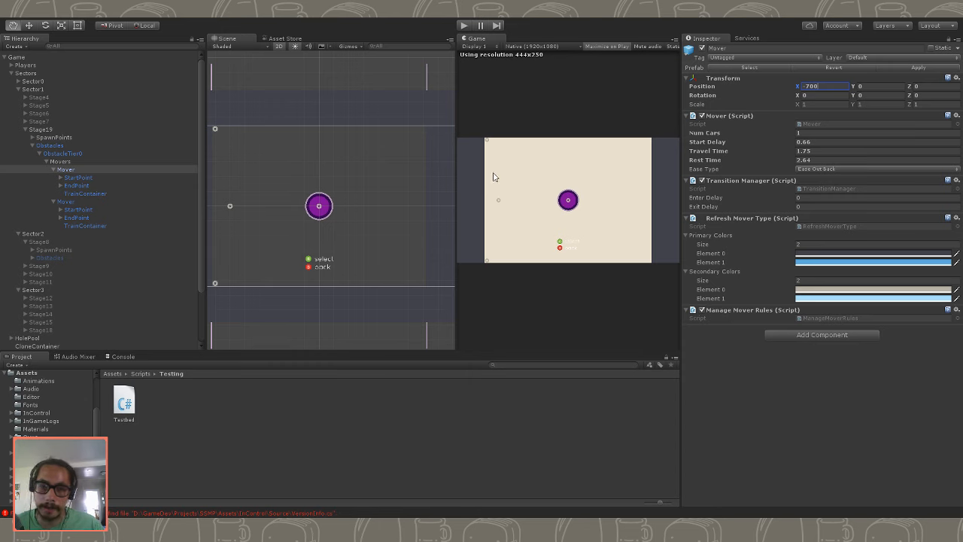
# - Delete the second Mover, including its start and end points, from Stage19
pyautogui.click(91, 178)
pyautogui.click(79, 218)
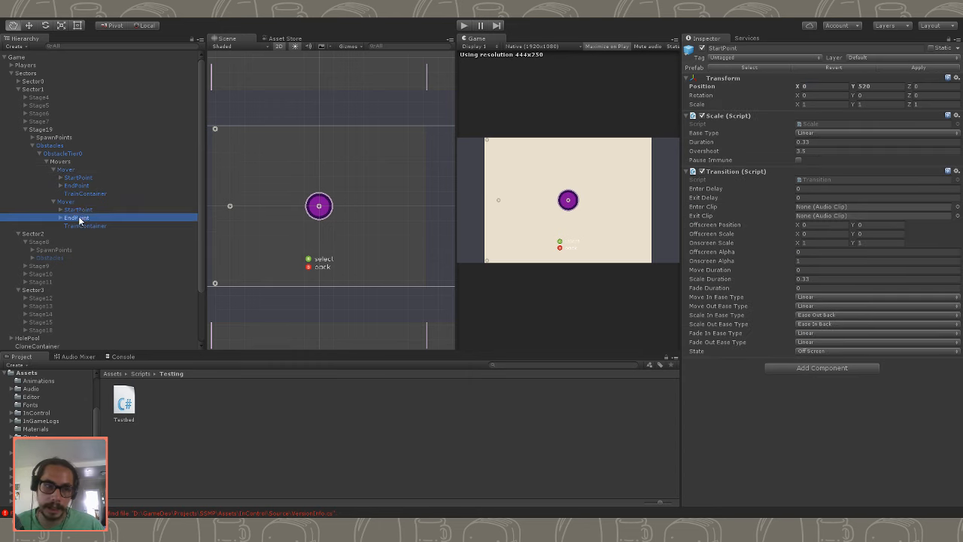
pyautogui.press('Up')
pyautogui.press('Up')
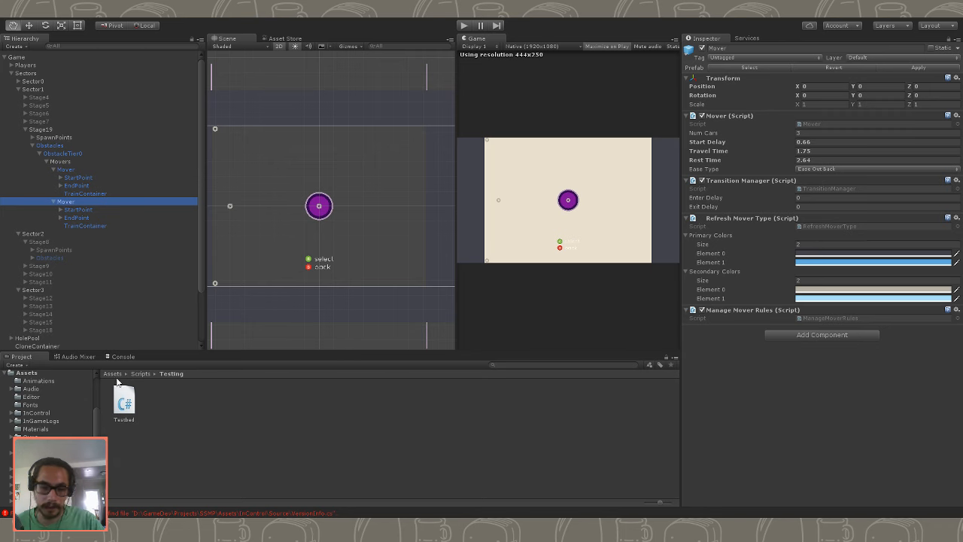
pyautogui.press('Down')
pyautogui.press('Up')
pyautogui.press('Delete')
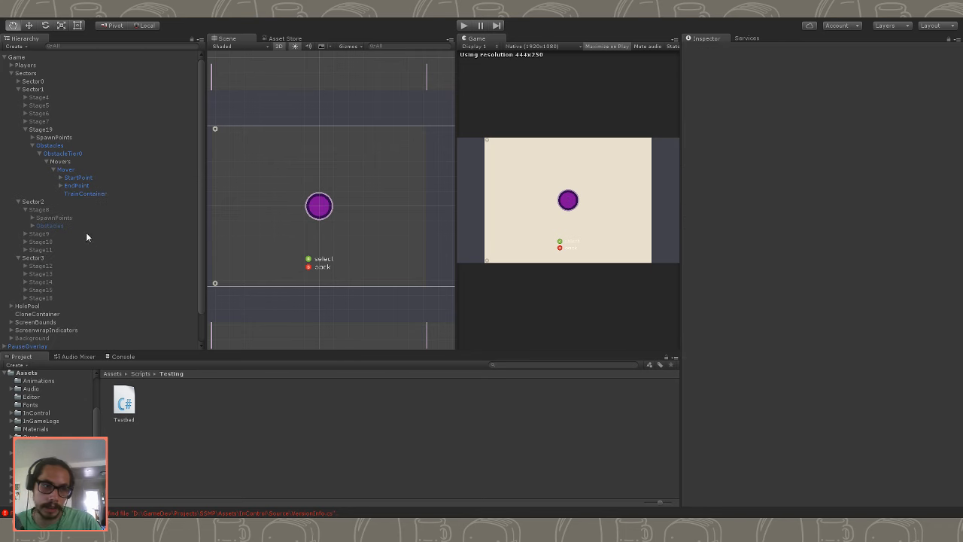
# - Duplicate the remaining Mover and rename the copy MoverRight
pyautogui.click(85, 168)
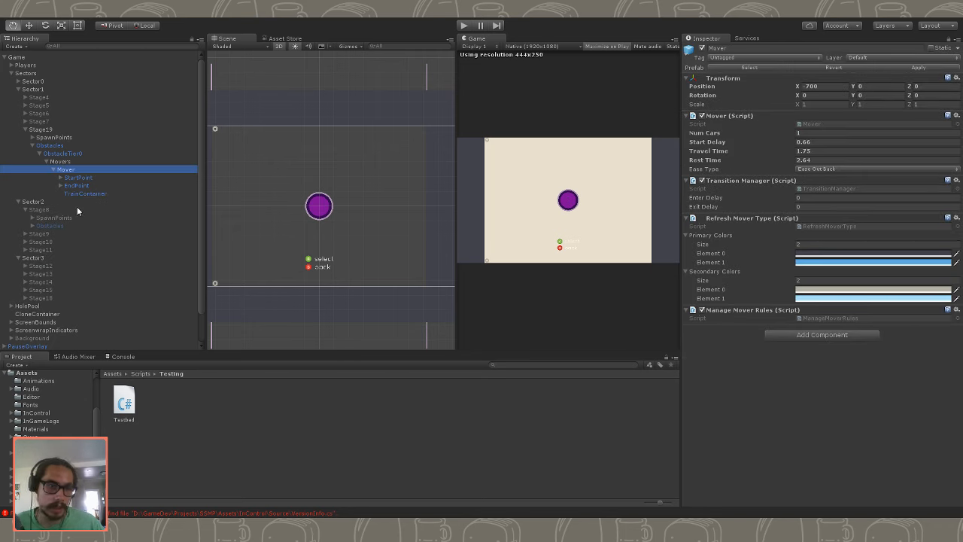
pyautogui.hotkey('ctrl', 'd')
pyautogui.press('F2')
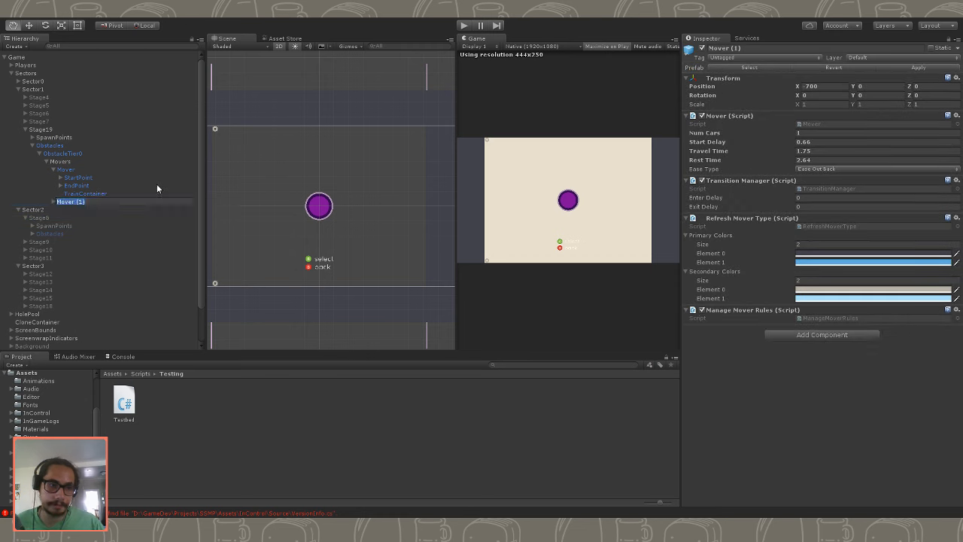
pyautogui.press('End')
pyautogui.press('BackSpace')
pyautogui.press('BackSpace')
pyautogui.press('BackSpace')
pyautogui.press('BackSpace')
pyautogui.write('Right')
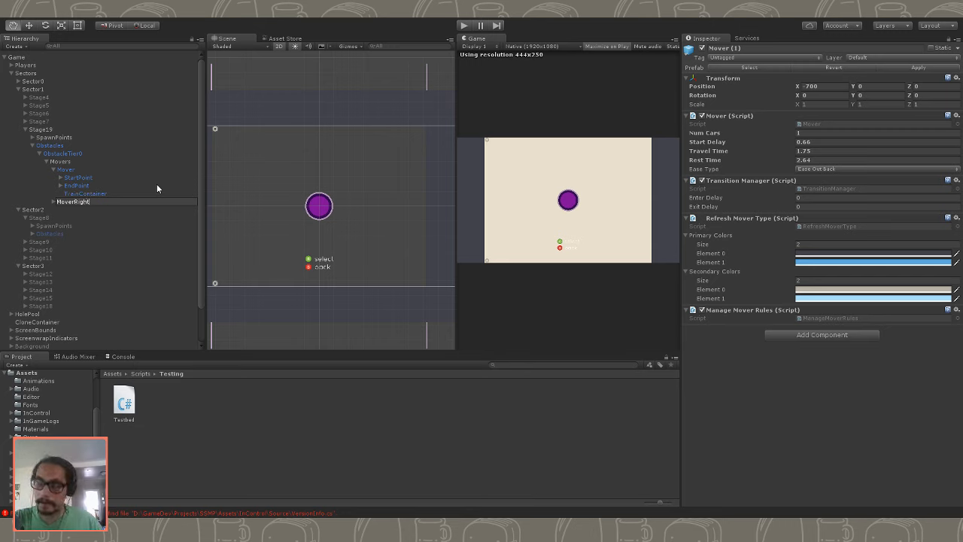
pyautogui.press('Return')
# - Rename the original Mover as MoverLeft
pyautogui.press('Up')
pyautogui.press('Up')
pyautogui.press('Up')
pyautogui.press('Up')
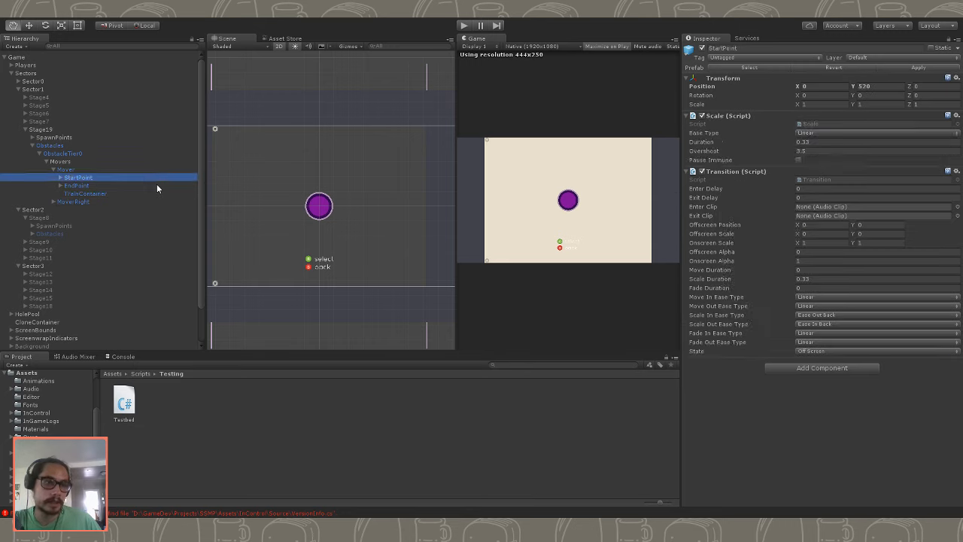
pyautogui.press('End')
pyautogui.write('Left')
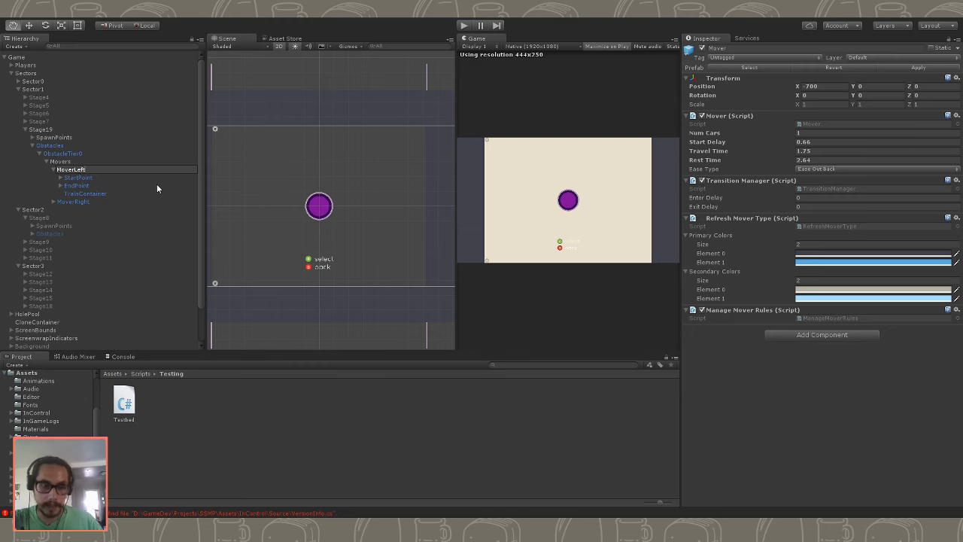
pyautogui.press('Return')
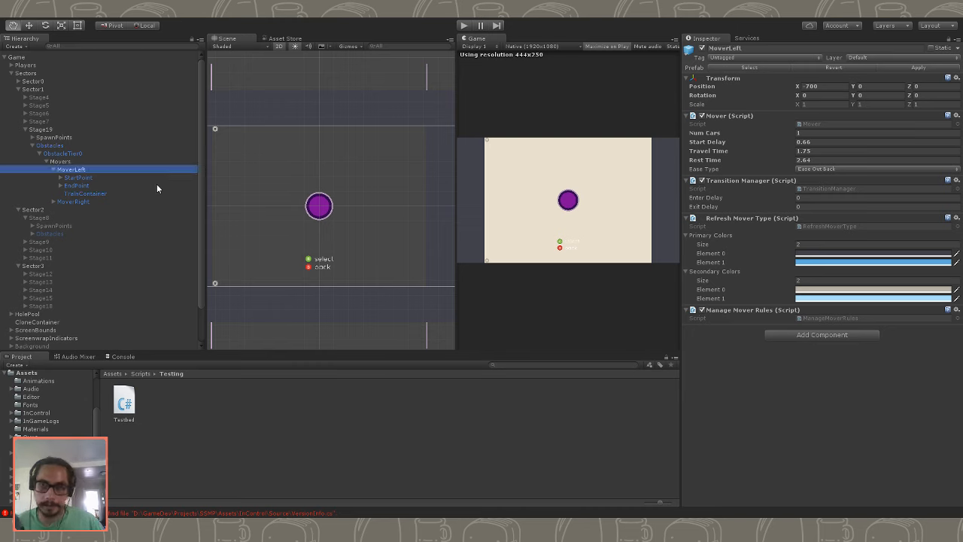
# - Set MoverRight's X position to 700 and collapse MoverLeft in the hierarchy
pyautogui.click(90, 201)
pyautogui.click(816, 86)
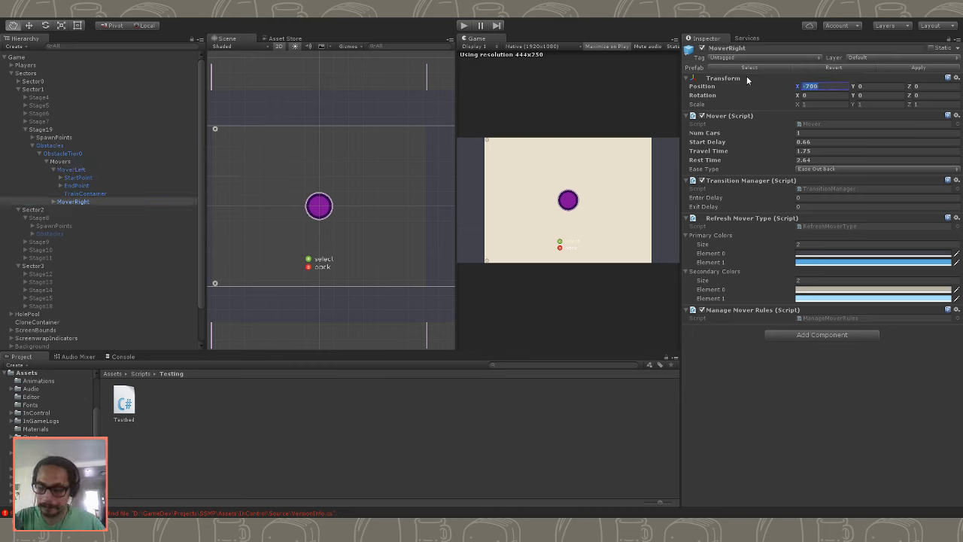
pyautogui.write('700')
pyautogui.click(571, 209)
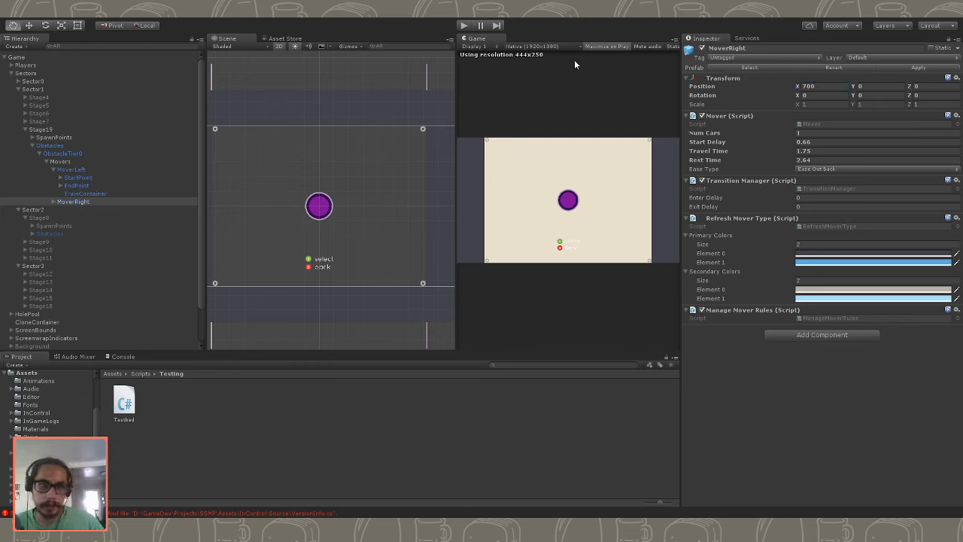
pyautogui.click(42, 169)
pyautogui.click(52, 170)
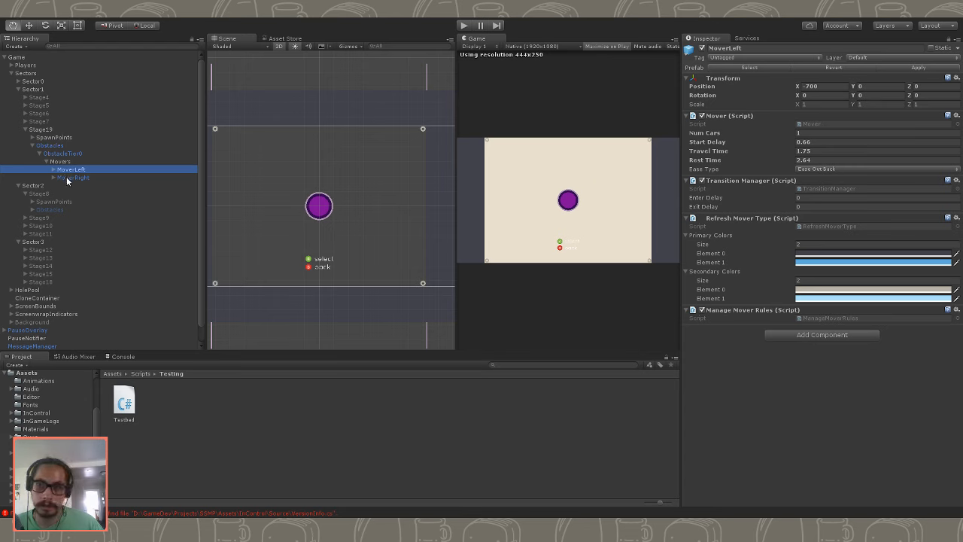
pyautogui.keyDown('ctrl'); pyautogui.click(67, 178); pyautogui.keyUp('ctrl')
pyautogui.click(813, 134)
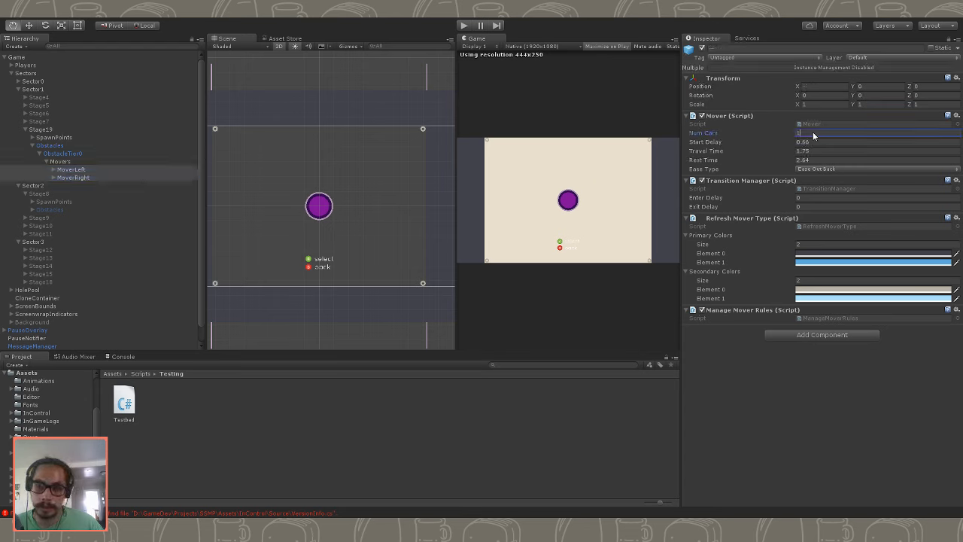
pyautogui.doubleClick(812, 133)
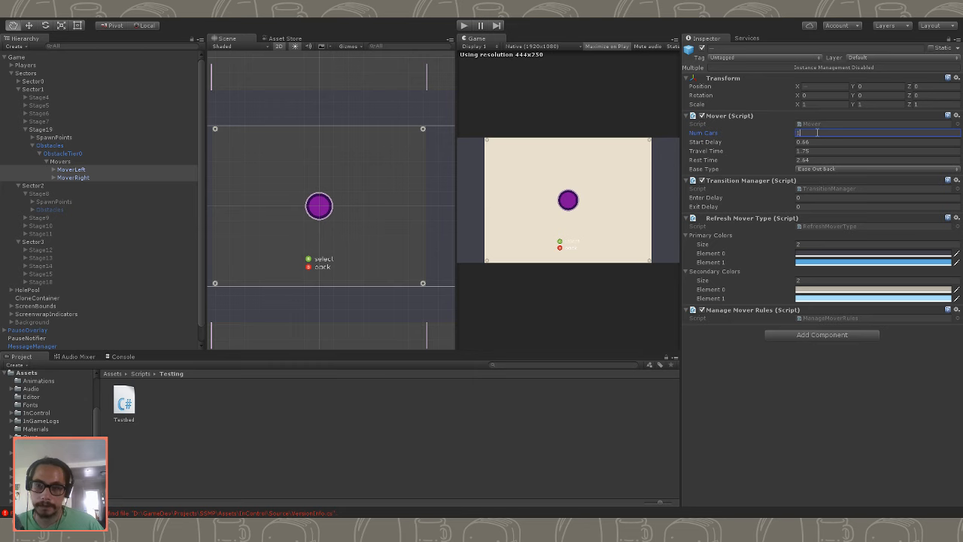
pyautogui.click(143, 173)
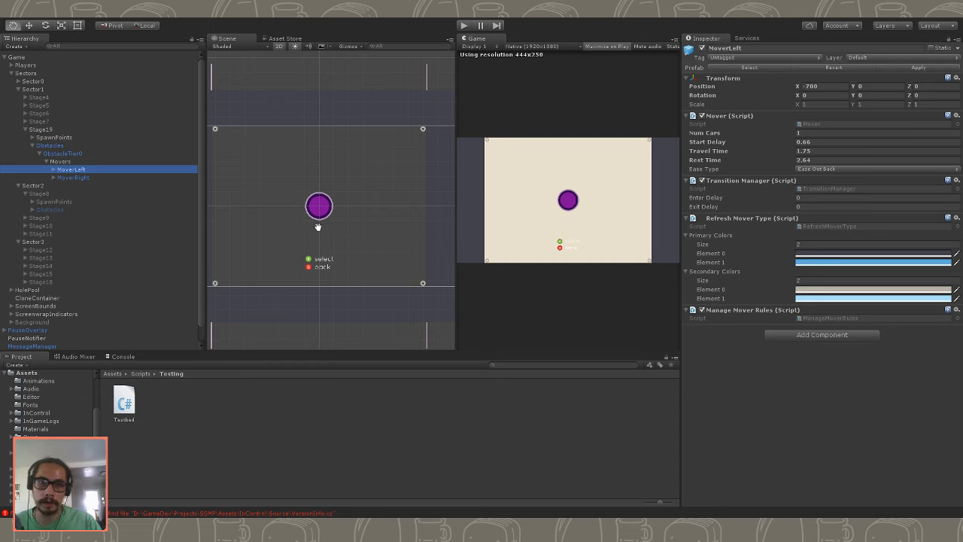
# - Play-test Stage19 with one single-car mover on each side, and stop the game after watching their movement
pyautogui.click(463, 25)
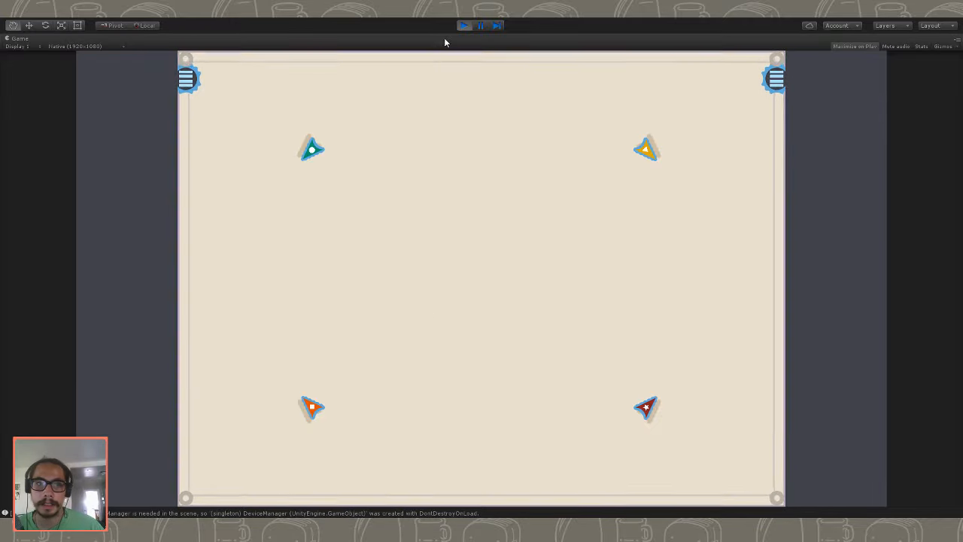
pyautogui.click(464, 25)
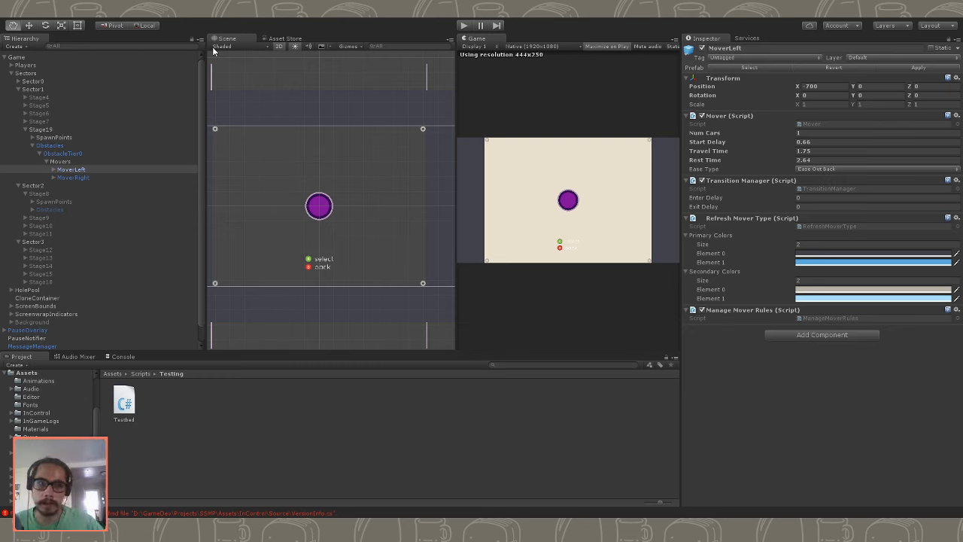
# - Set the Y position of MoverLeft's EndPoint to 0
pyautogui.click(46, 170)
pyautogui.click(53, 170)
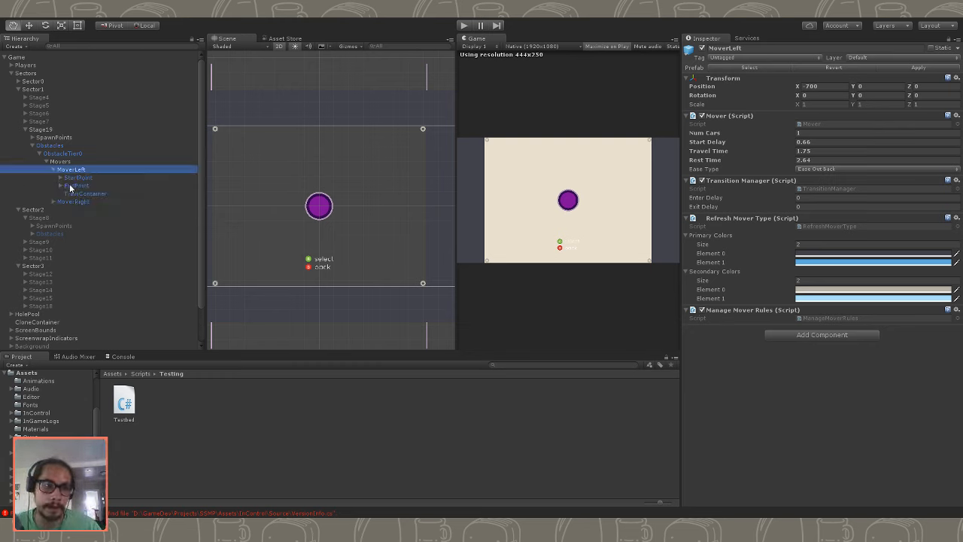
pyautogui.click(76, 185)
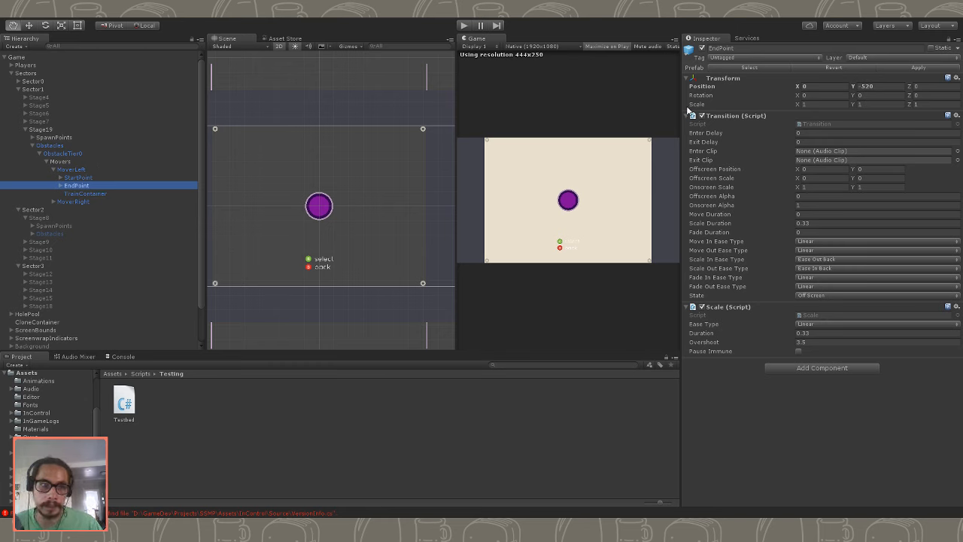
pyautogui.click(869, 85)
pyautogui.write('0')
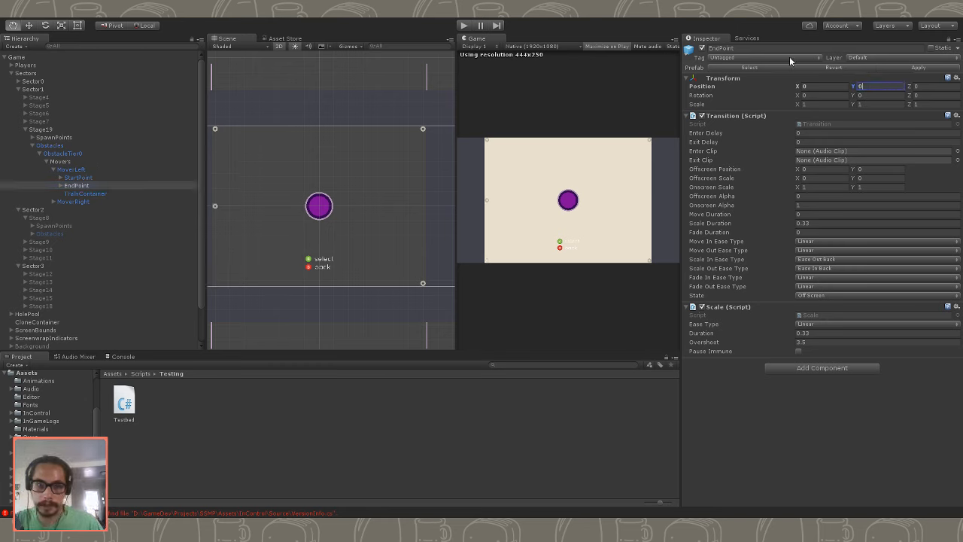
# - Set the Y position of MoverRight's EndPoint to 0
pyautogui.click(53, 201)
pyautogui.click(79, 218)
pyautogui.click(868, 86)
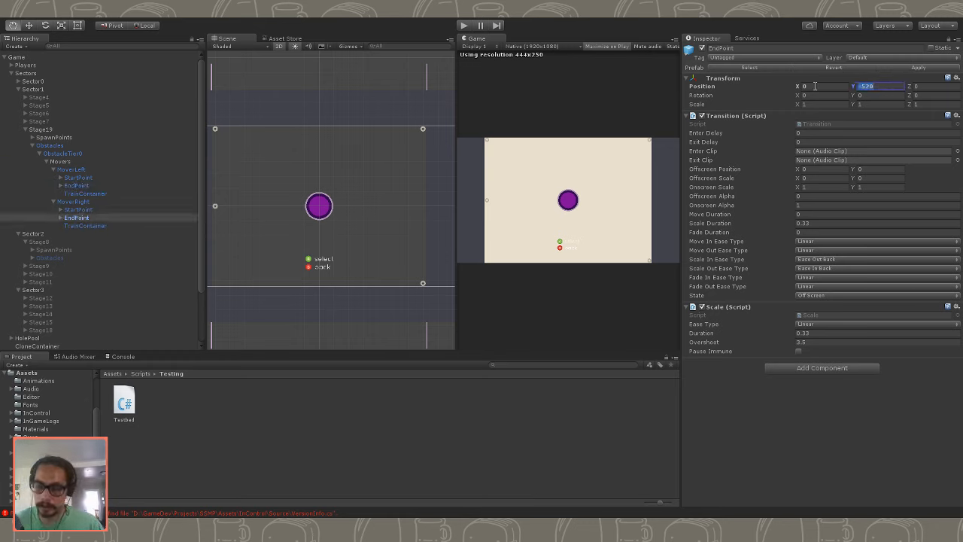
pyautogui.write('0')
pyautogui.click(113, 226)
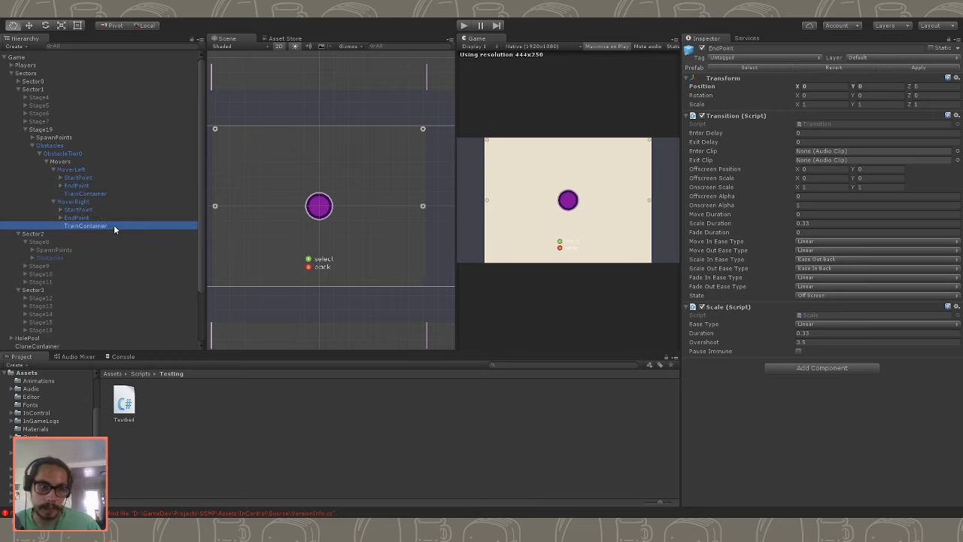
pyautogui.click(92, 210)
pyautogui.click(91, 218)
pyautogui.click(85, 203)
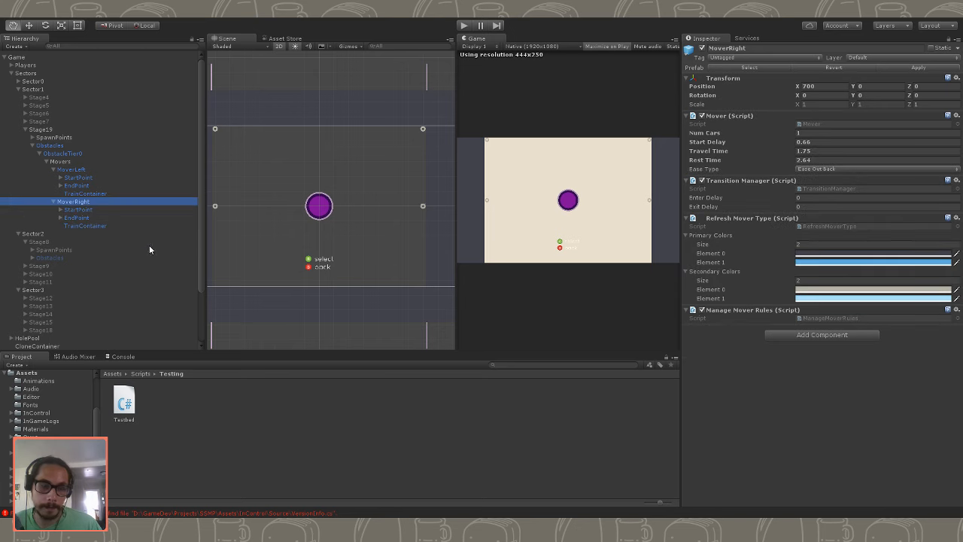
# - Duplicate MoverLeft and MoverRight, placing the MoverLeft copy directly beneath its original in the hierarchy
pyautogui.click(62, 170)
pyautogui.click(53, 170)
pyautogui.hotkey('ctrl', 'd')
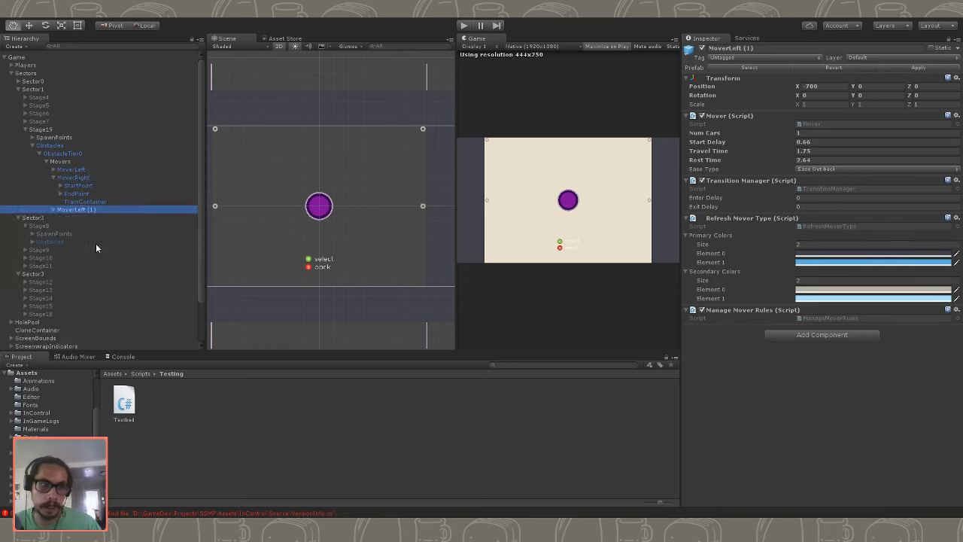
pyautogui.moveTo(79, 209); pyautogui.dragTo(77, 174)
pyautogui.click(67, 187)
pyautogui.click(53, 185)
pyautogui.hotkey('ctrl', 'd')
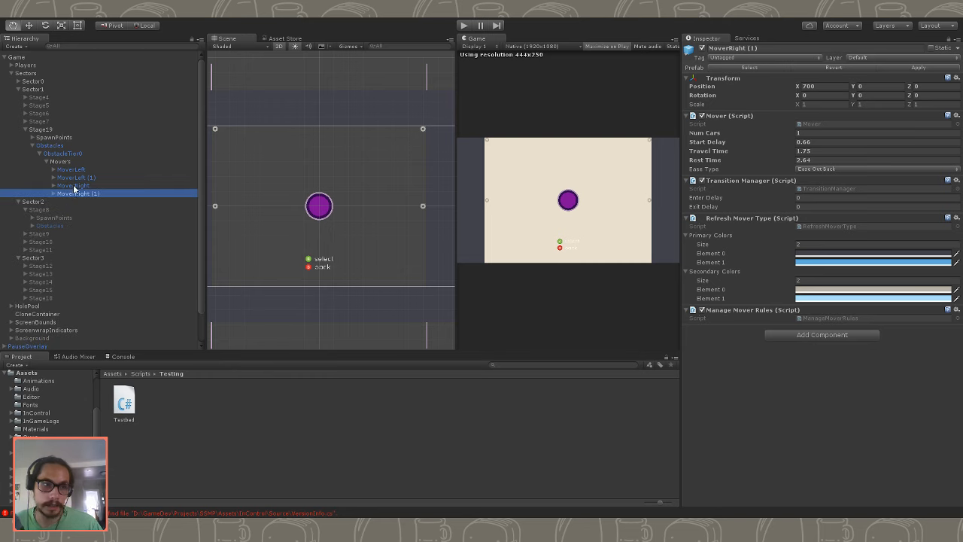
# - Set the Y position of the StartPoint in MoverLeft (1) to -520
pyautogui.click(74, 186)
pyautogui.click(66, 178)
pyautogui.click(53, 177)
pyautogui.click(79, 195)
pyautogui.click(78, 188)
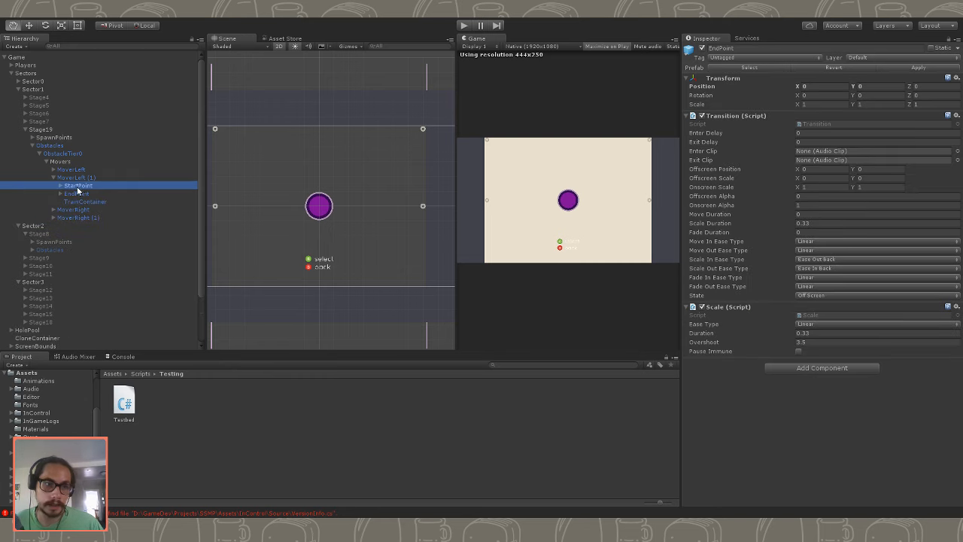
pyautogui.click(877, 86)
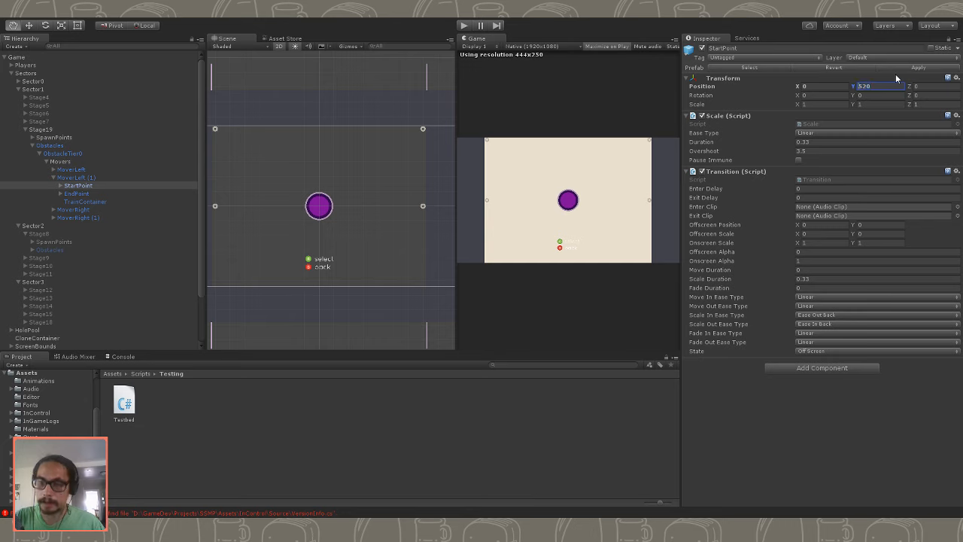
pyautogui.press('Home')
pyautogui.write('-')
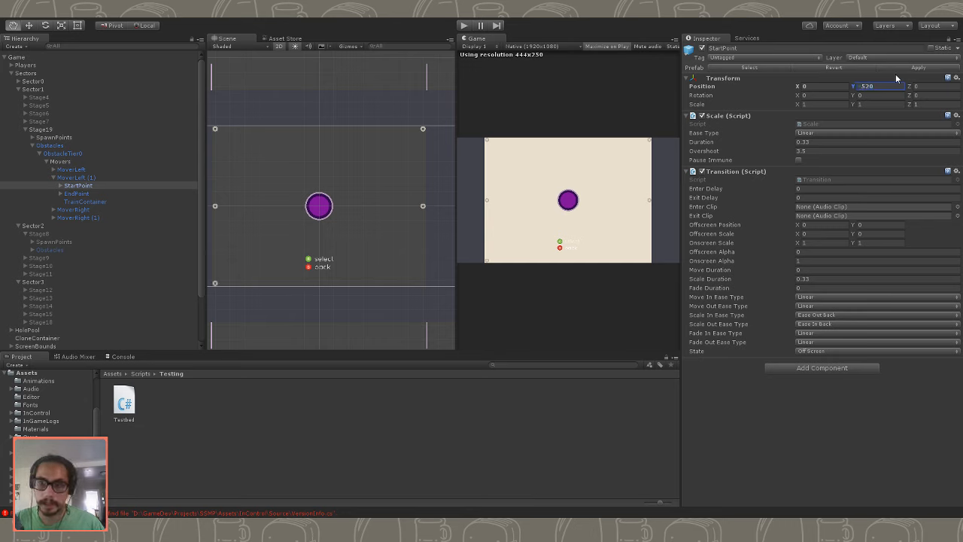
# - Set the Y position of the StartPoint in MoverRight (1) to -520
pyautogui.click(87, 217)
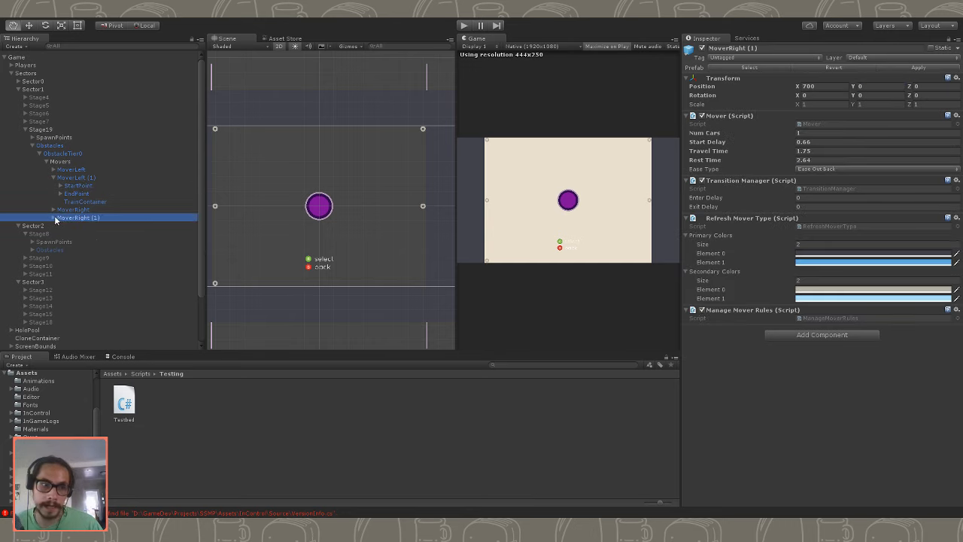
pyautogui.click(53, 217)
pyautogui.click(76, 234)
pyautogui.click(60, 234)
pyautogui.click(60, 234)
pyautogui.click(60, 226)
pyautogui.click(77, 225)
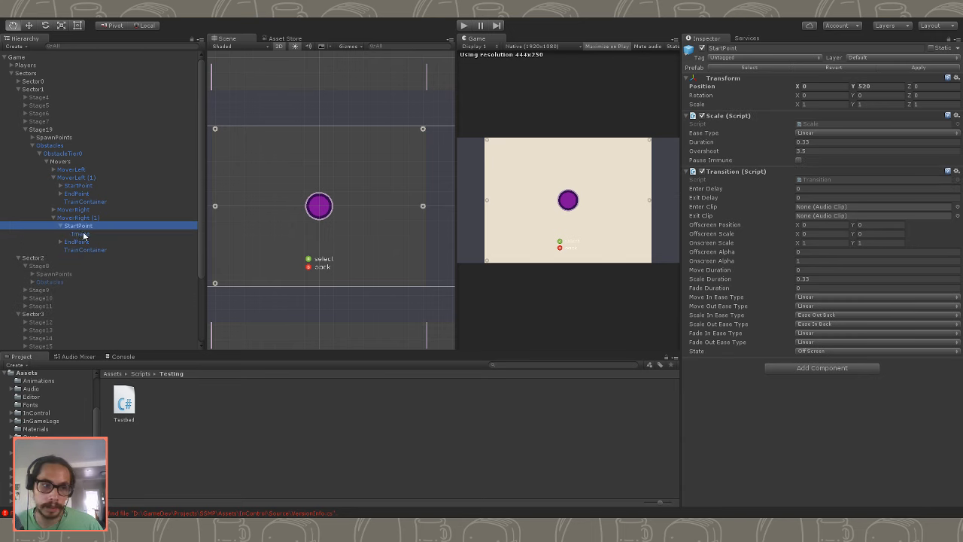
pyautogui.click(868, 86)
pyautogui.write('-520')
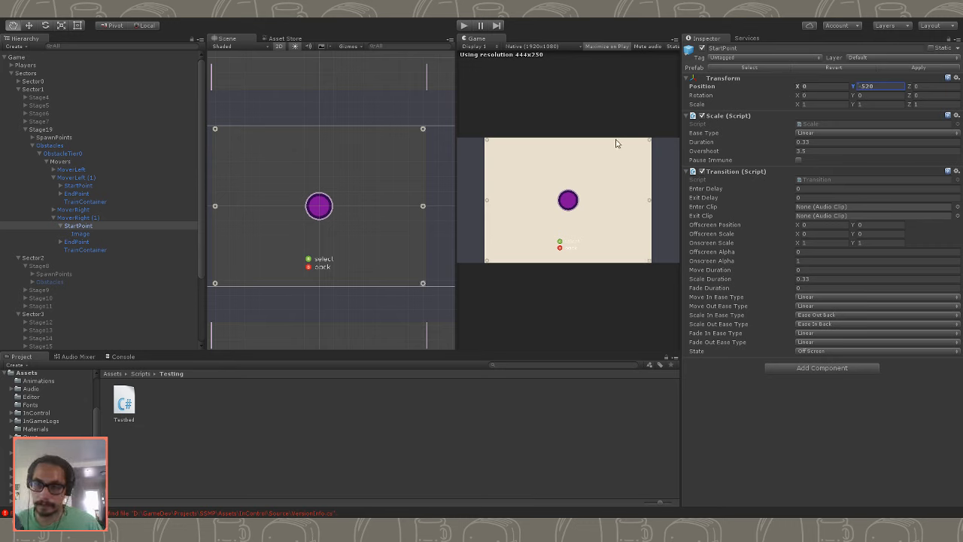
# - Set Num Cars to 3 for all four left and right movers at once
pyautogui.click(62, 170)
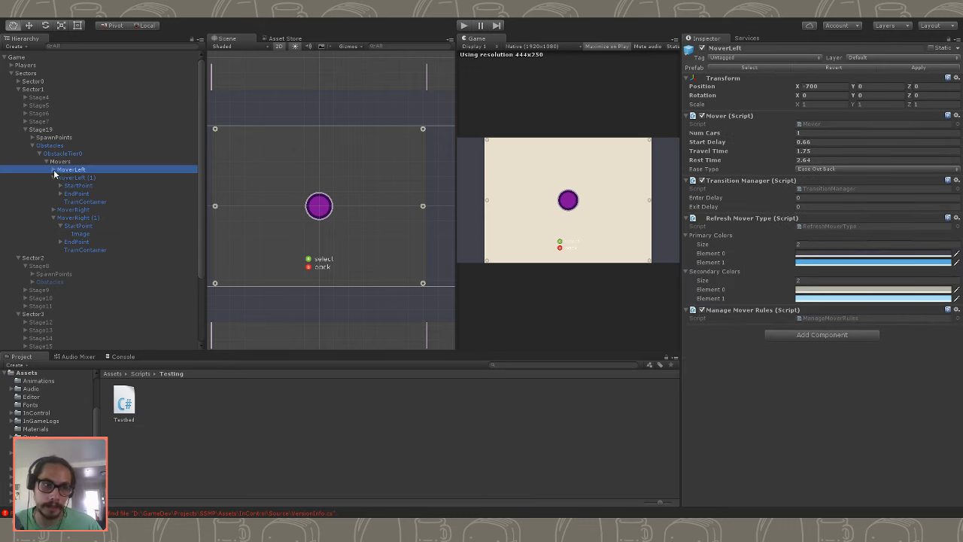
pyautogui.press('Right')
pyautogui.click(53, 202)
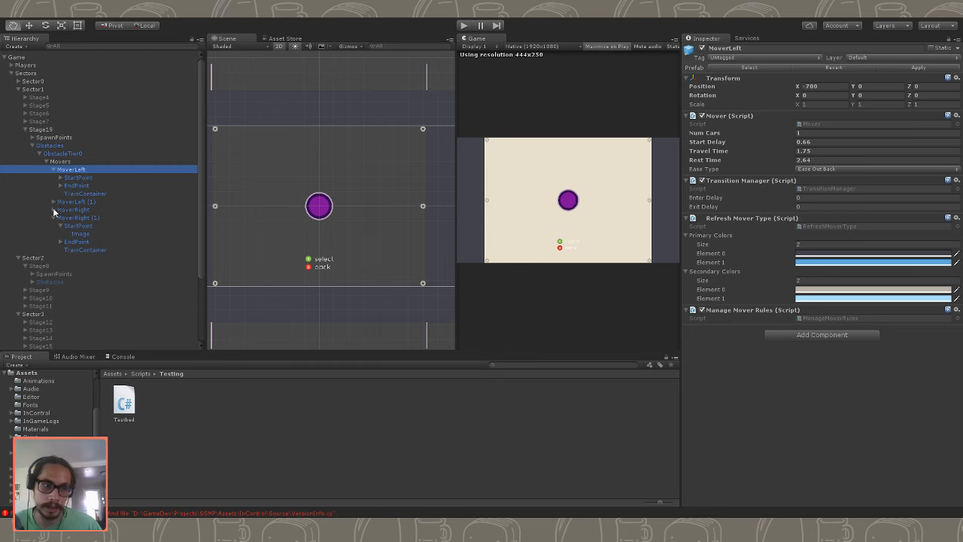
pyautogui.click(53, 217)
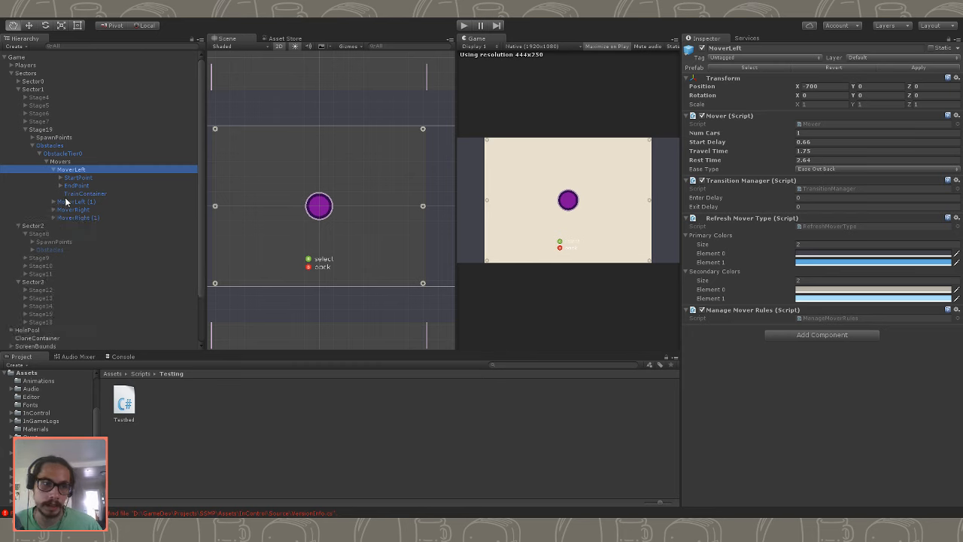
pyautogui.keyDown('ctrl'); pyautogui.click(72, 201); pyautogui.keyUp('ctrl')
pyautogui.keyDown('ctrl'); pyautogui.click(74, 210); pyautogui.keyUp('ctrl')
pyautogui.keyDown('ctrl'); pyautogui.click(79, 218); pyautogui.keyUp('ctrl')
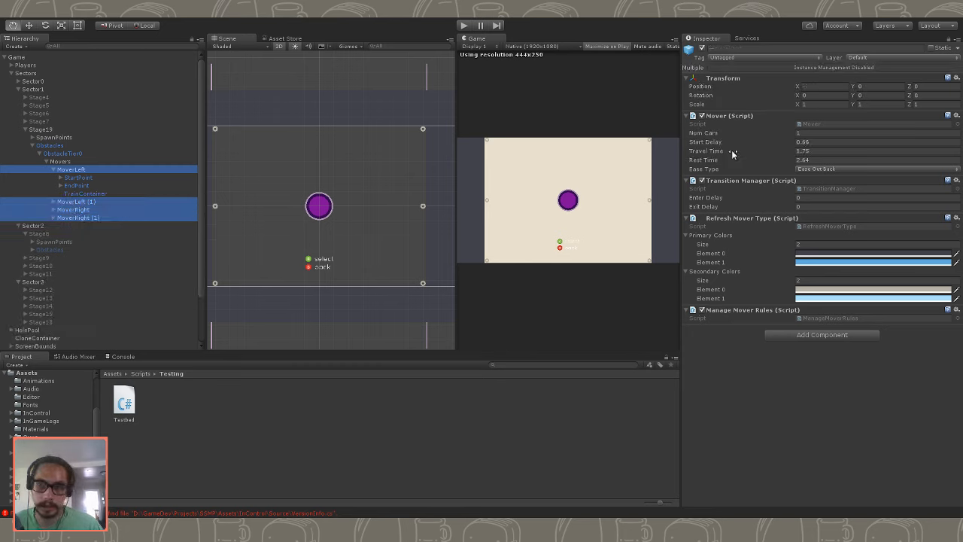
pyautogui.click(820, 134)
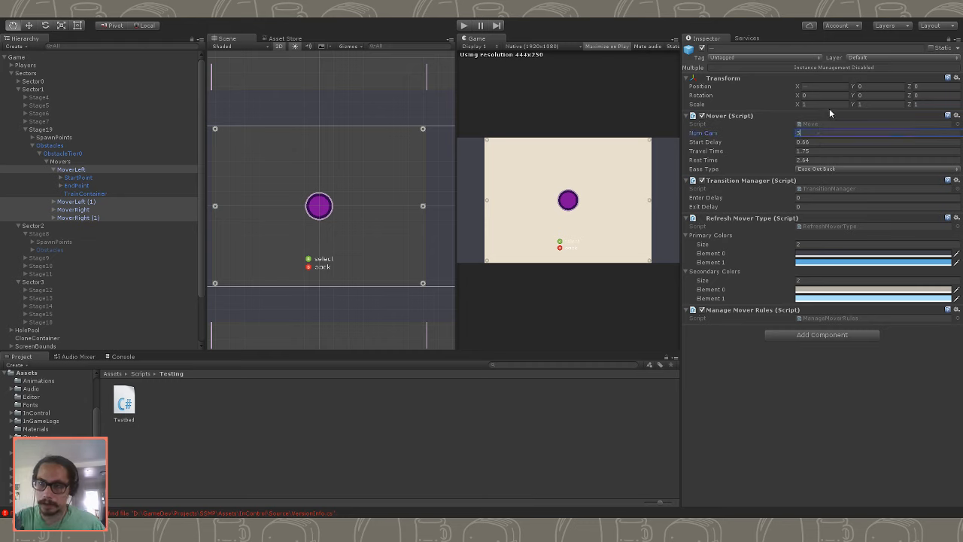
# - Play-test Stage19 with three cars on each of the four movers, and stop the game
pyautogui.click(465, 26)
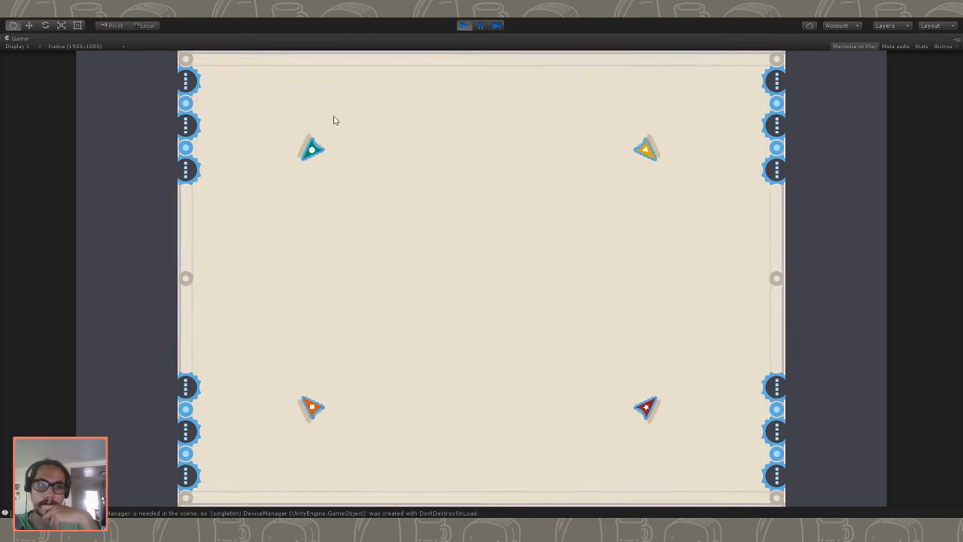
pyautogui.click(462, 25)
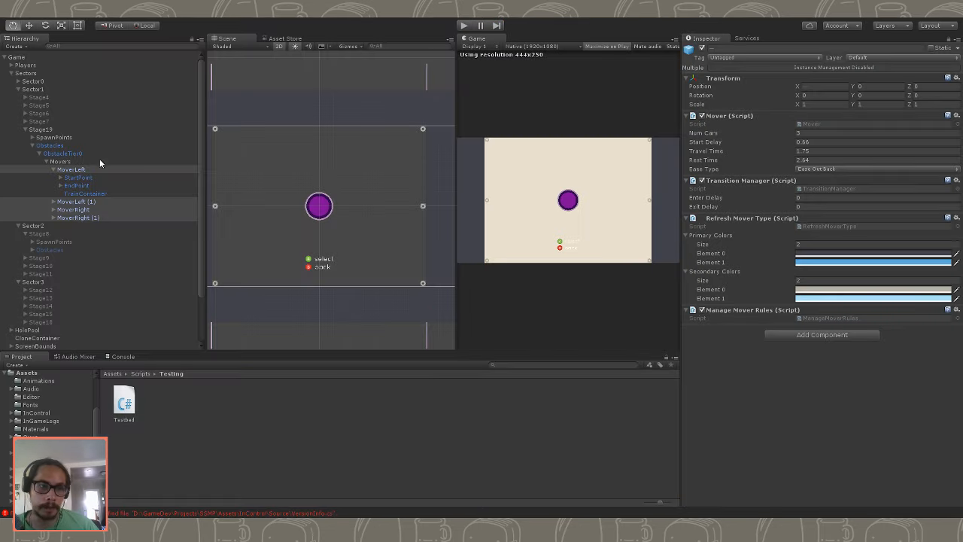
pyautogui.click(98, 162)
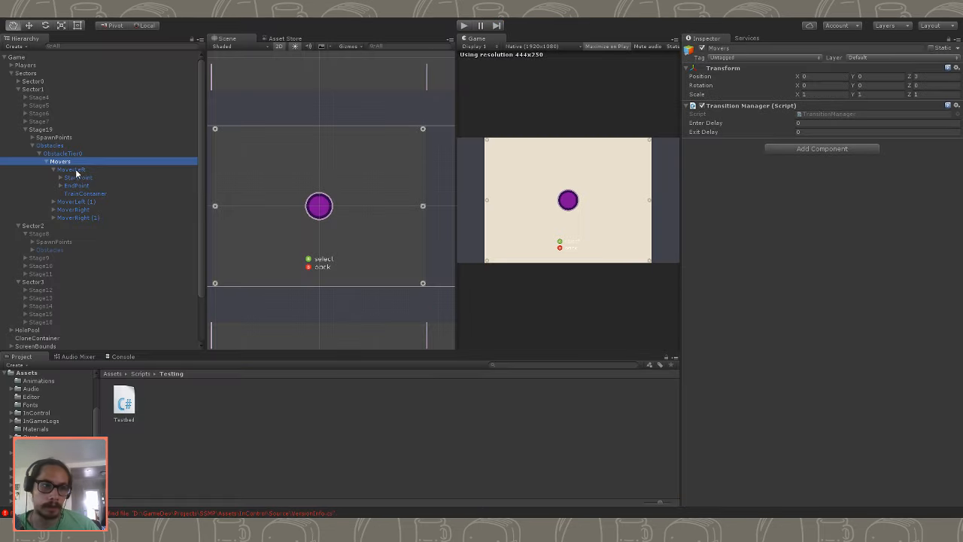
pyautogui.click(74, 171)
pyautogui.click(54, 170)
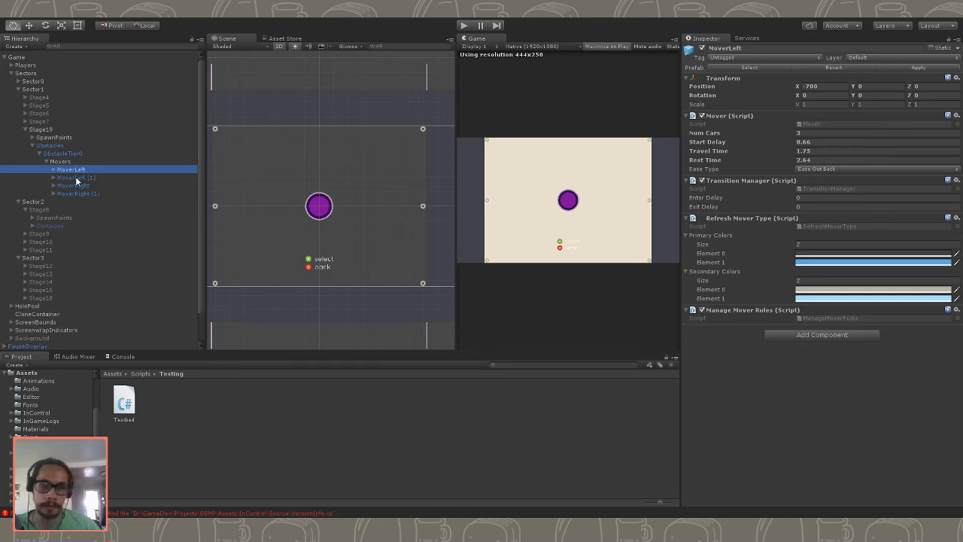
pyautogui.keyDown('shift'); pyautogui.click(76, 178); pyautogui.keyUp('shift')
pyautogui.click(815, 132)
pyautogui.moveTo(817, 132); pyautogui.dragTo(775, 136)
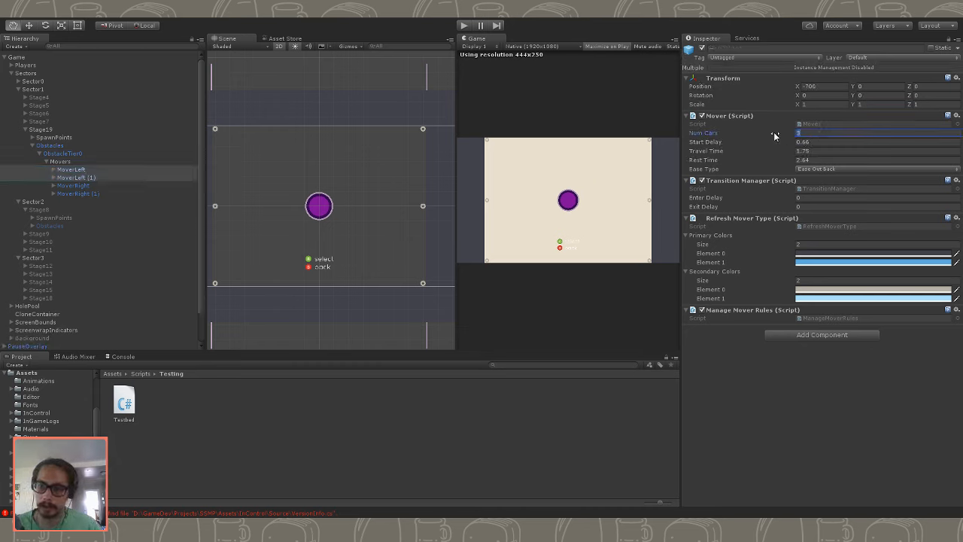
# - Select all four movers together and set their Num Cars to 6
pyautogui.click(138, 193)
pyautogui.click(127, 177)
pyautogui.click(126, 170)
pyautogui.keyDown('shift'); pyautogui.click(124, 193); pyautogui.keyUp('shift')
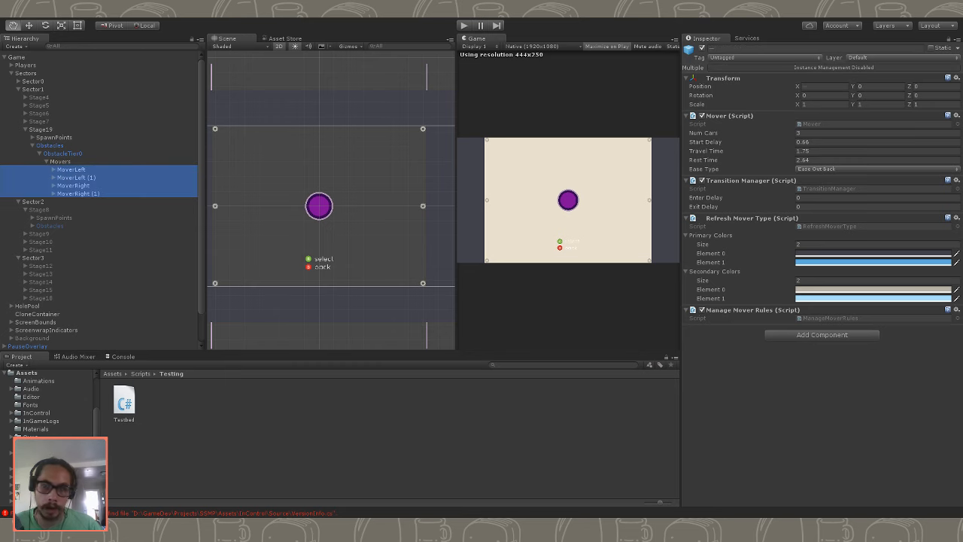
pyautogui.click(816, 133)
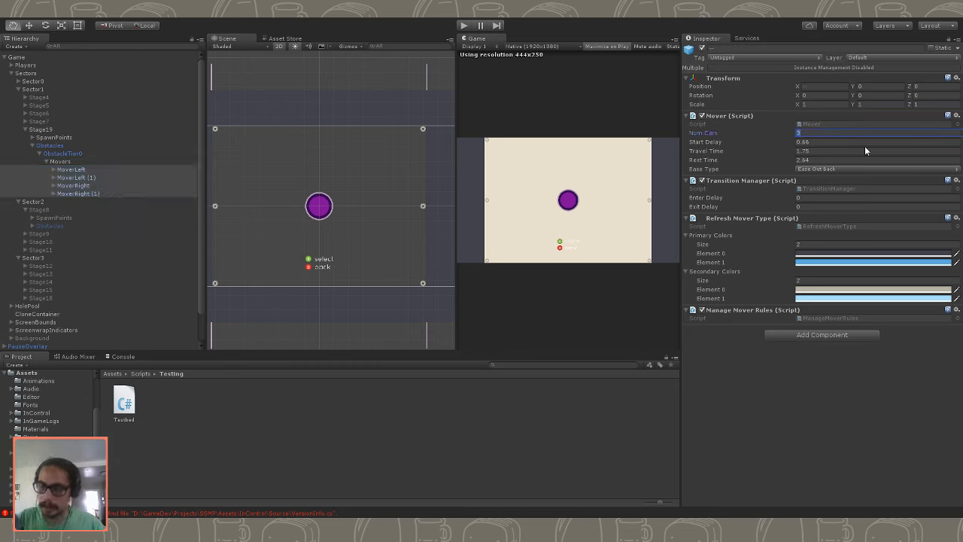
pyautogui.write('6')
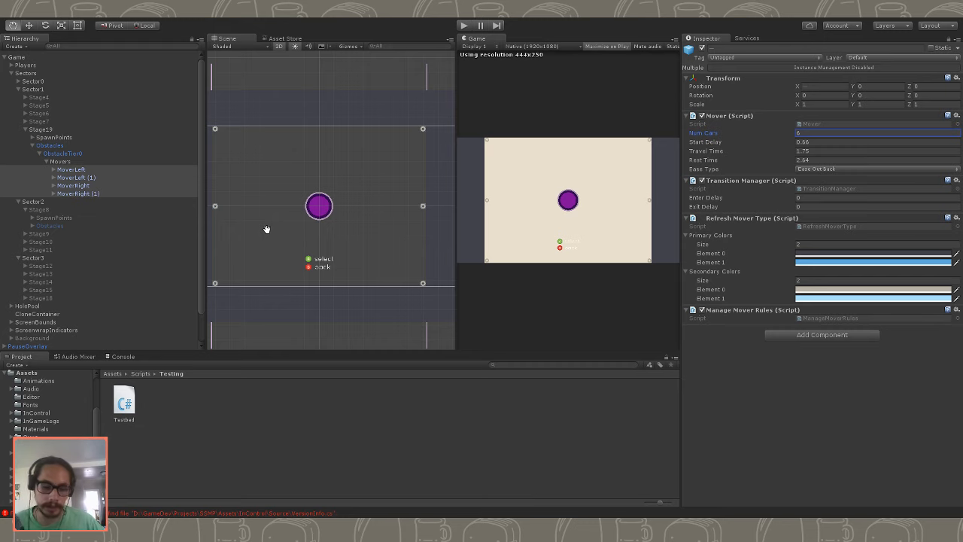
# - Play-test Stage19 with six cars per mover to check how they fill the side tracks, and stop the game
pyautogui.click(463, 26)
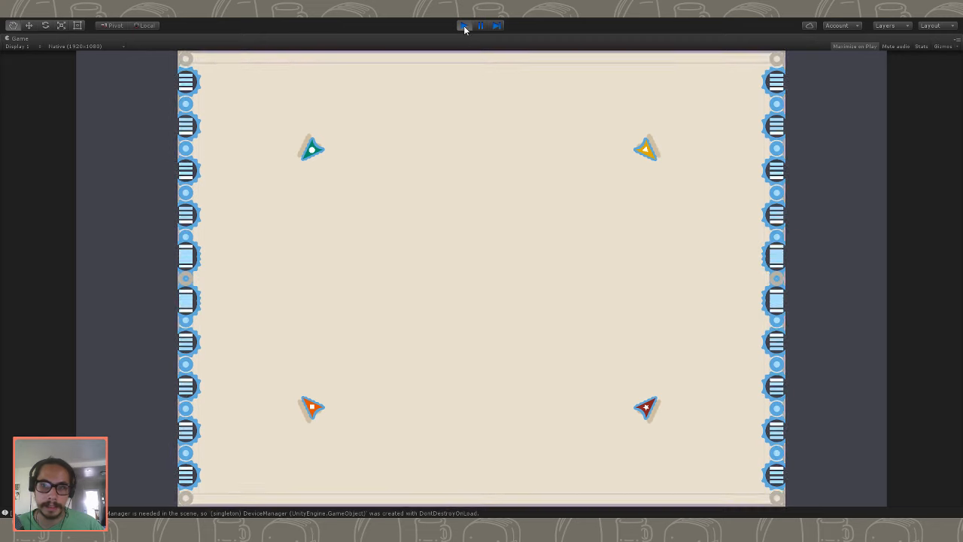
pyautogui.click(463, 25)
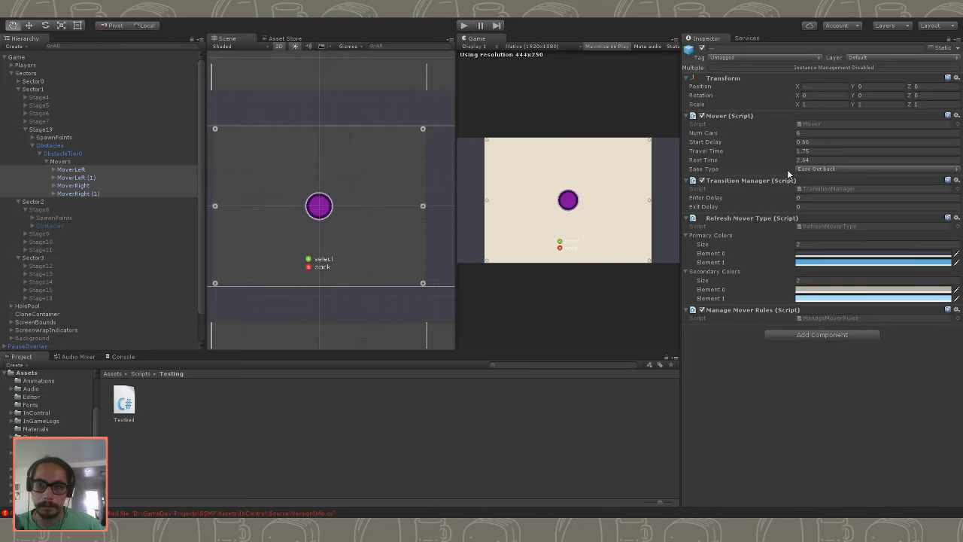
# - Set Num Cars to 5 for the four selected movers
pyautogui.click(779, 135)
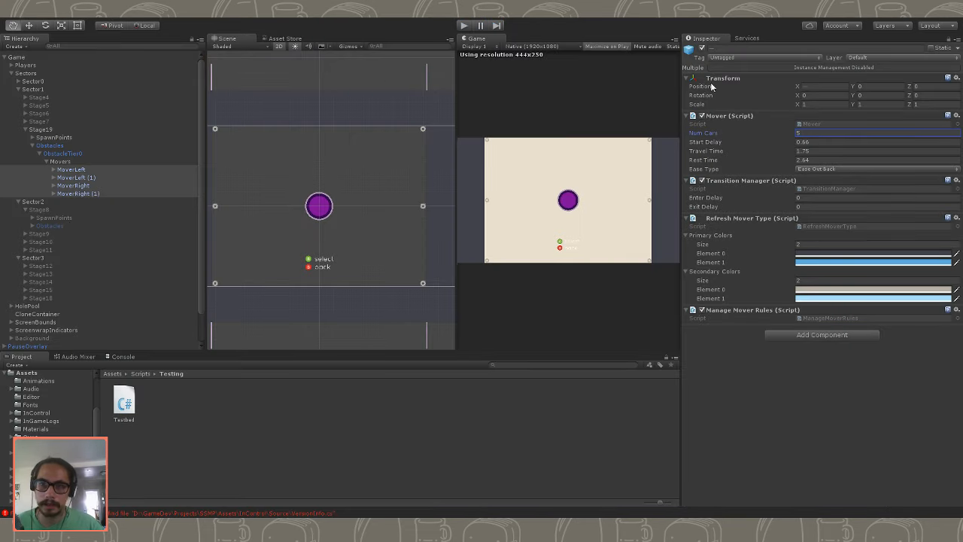
# - Play-test Stage19 with five cars per mover, and stop the game
pyautogui.click(464, 26)
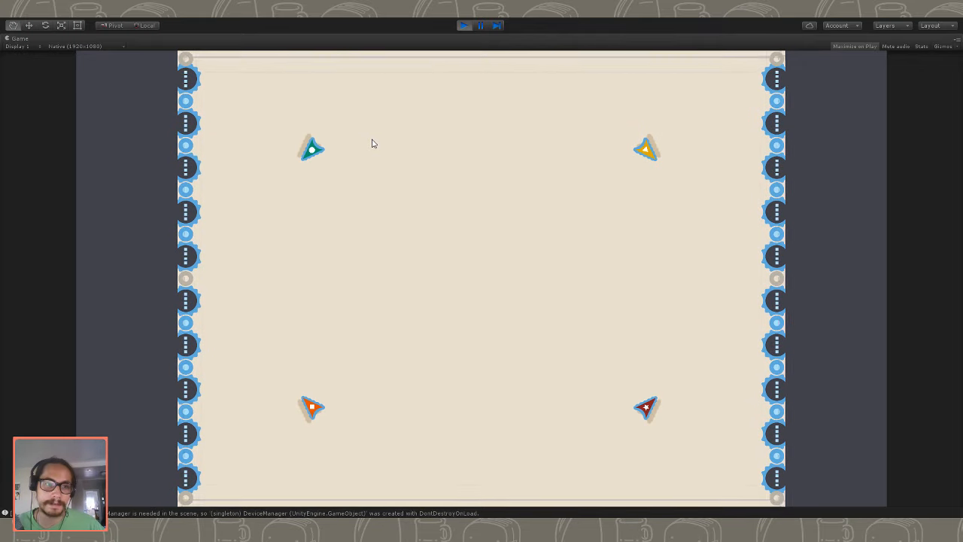
pyautogui.click(465, 26)
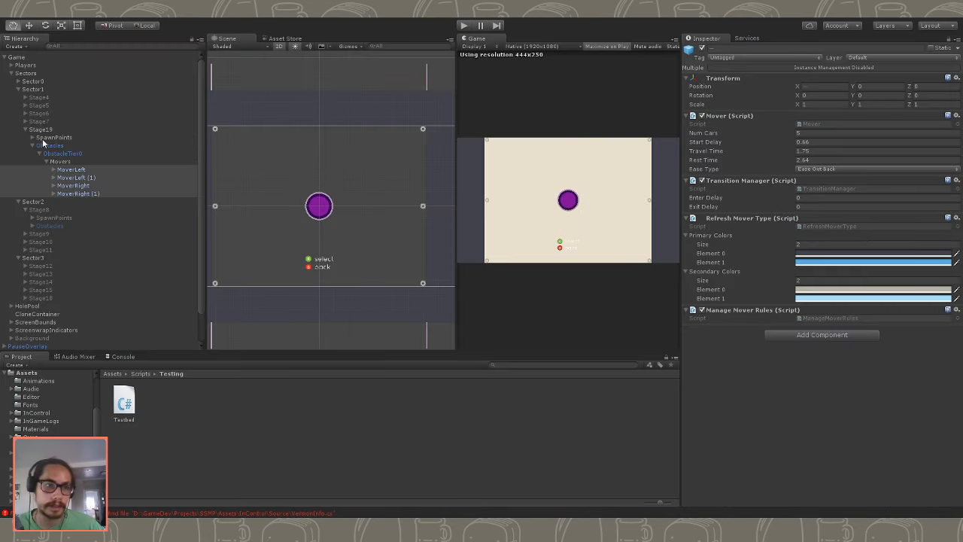
# - Expand MoverLeft and MoverLeft (1) in the hierarchy to reveal their start and end points
pyautogui.click(64, 177)
pyautogui.click(62, 170)
pyautogui.click(55, 169)
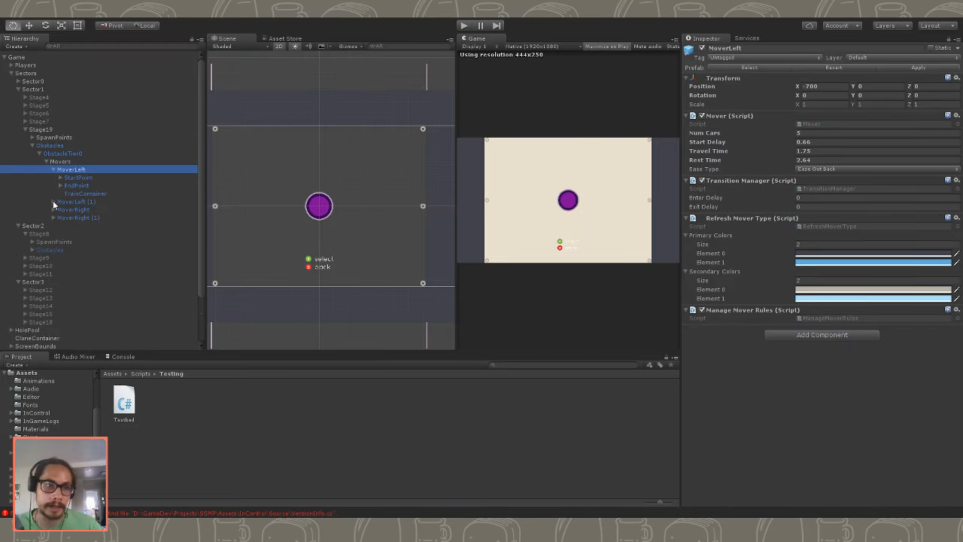
pyautogui.click(52, 202)
# - Frame MoverLeft's EndPoint in the Scene view and set its Y position to -240
pyautogui.click(88, 186)
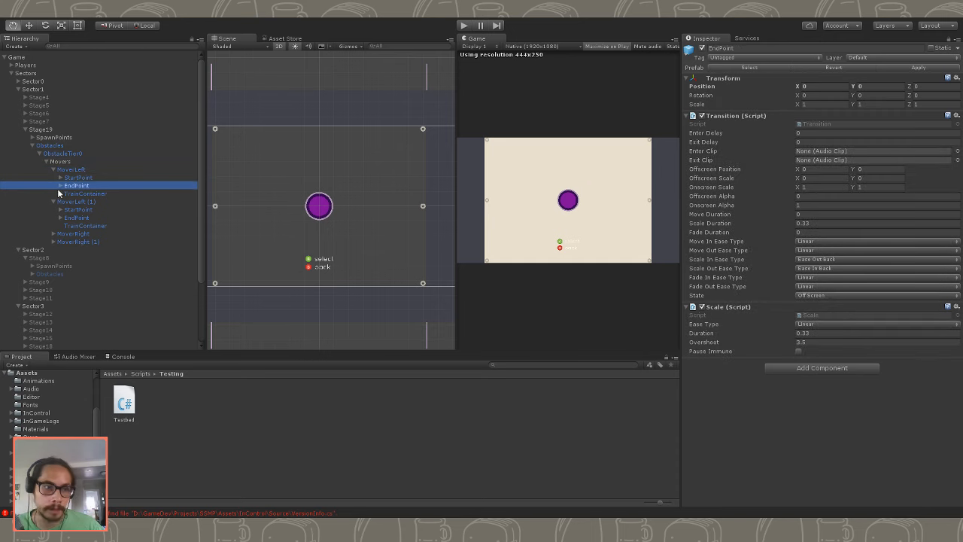
pyautogui.click(871, 85)
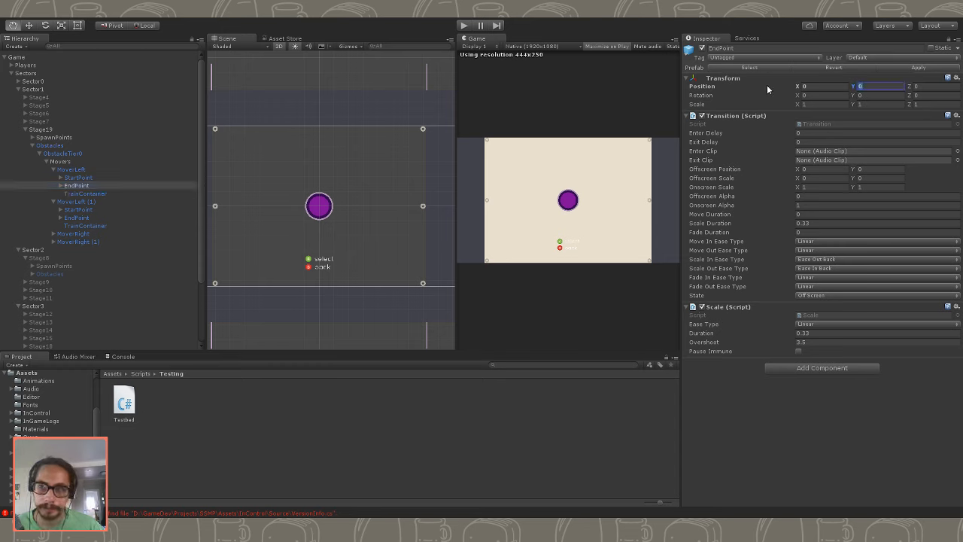
pyautogui.click(75, 179)
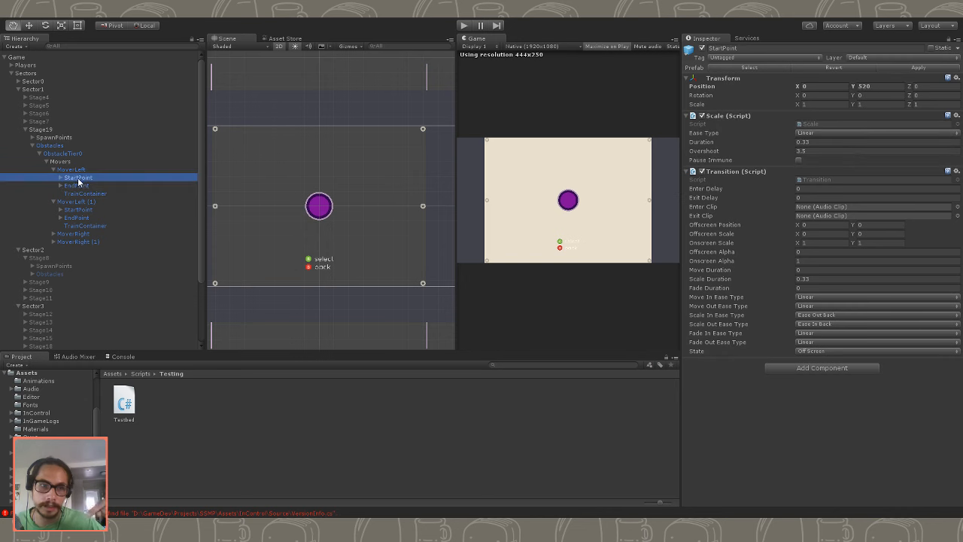
pyautogui.click(86, 193)
pyautogui.press('f')
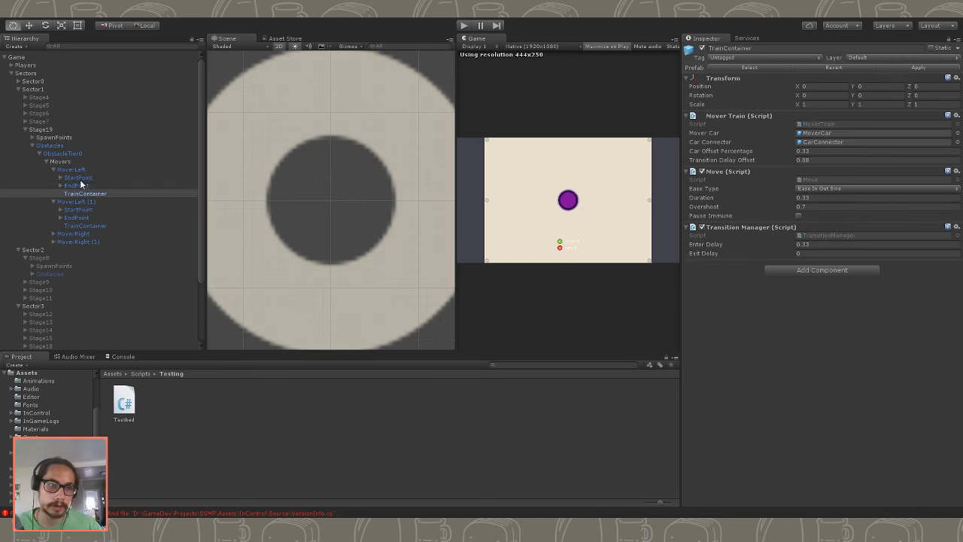
pyautogui.click(81, 185)
pyautogui.press('f')
pyautogui.scroll(-20, 344, 179)
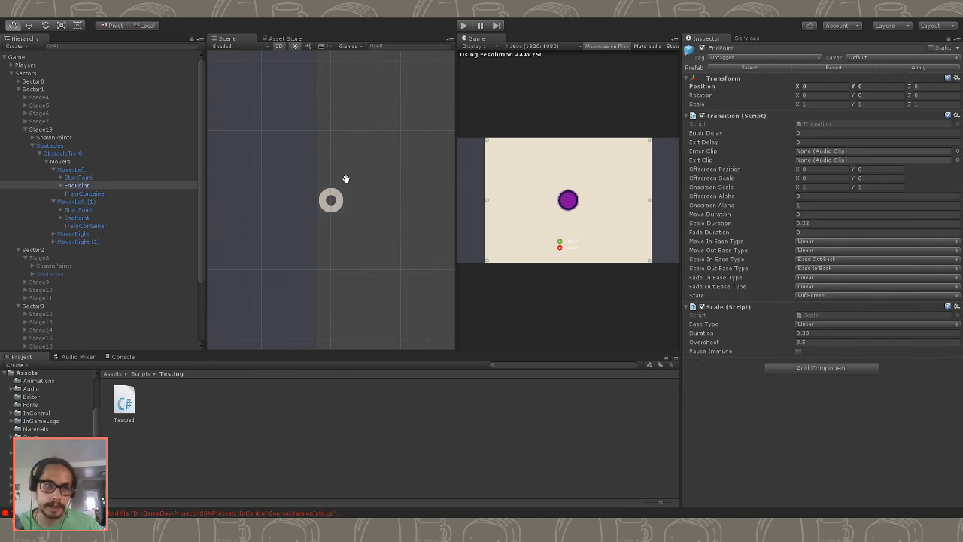
pyautogui.scroll(-4, 367, 182)
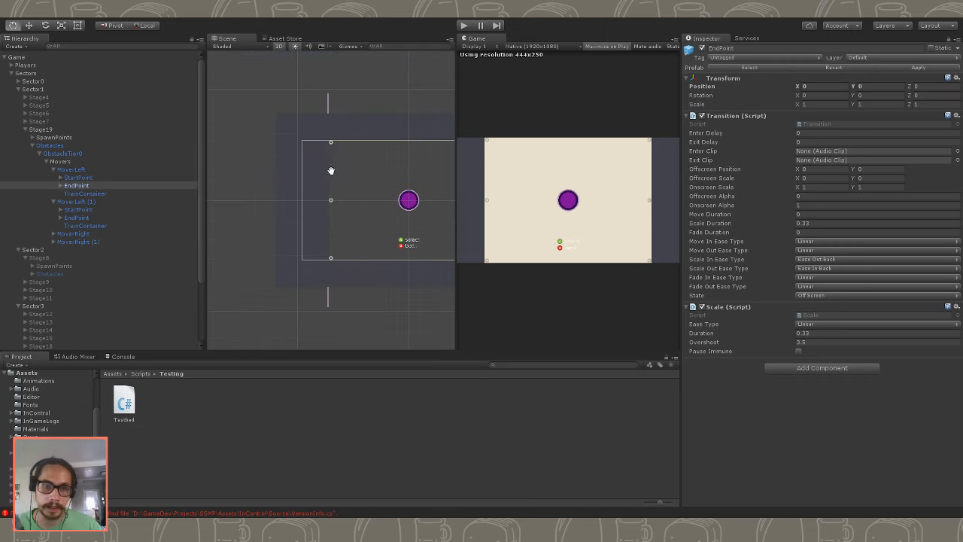
pyautogui.click(884, 86)
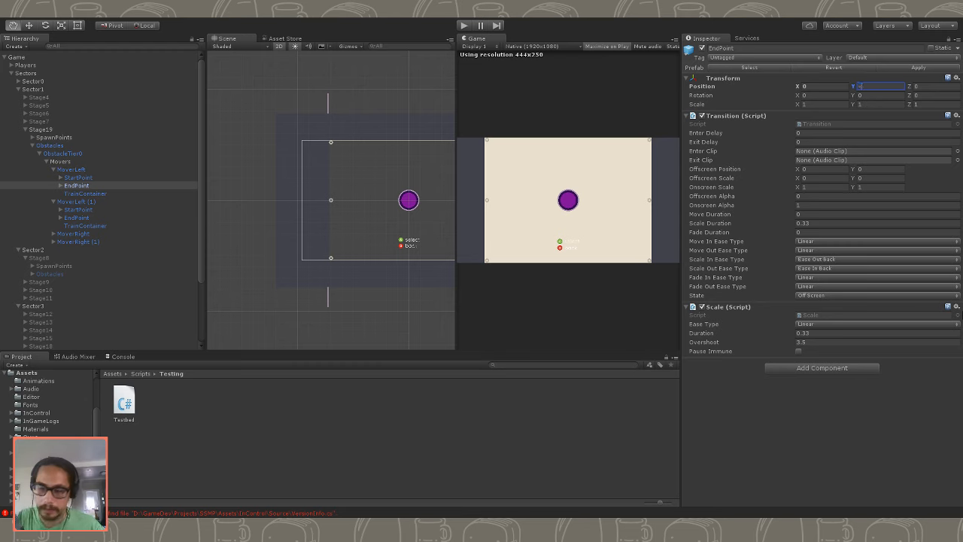
# - Set the Y position of MoverLeft (1)'s EndPoint to 240, and play-test Stage19 with the extended left tracks
pyautogui.click(80, 210)
pyautogui.click(82, 218)
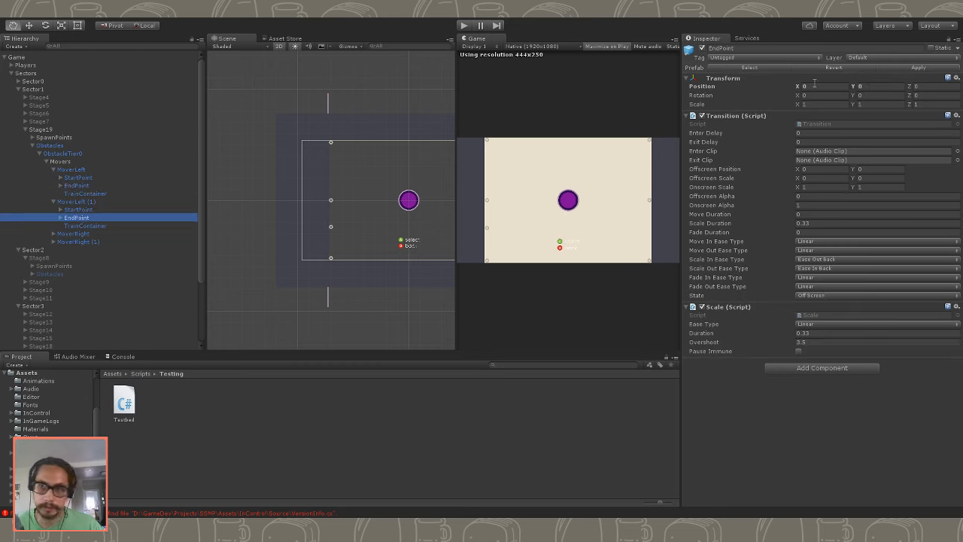
pyautogui.click(873, 86)
pyautogui.write('240')
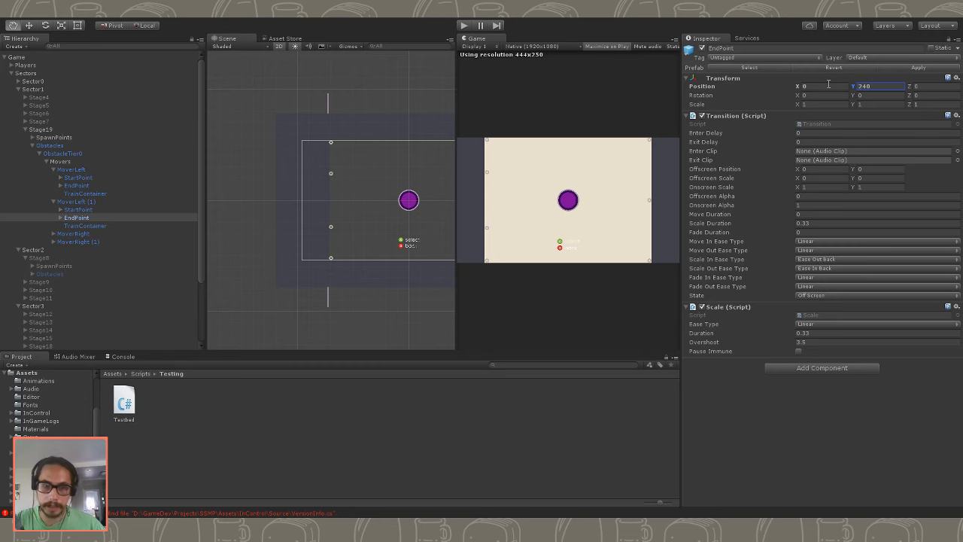
pyautogui.click(462, 26)
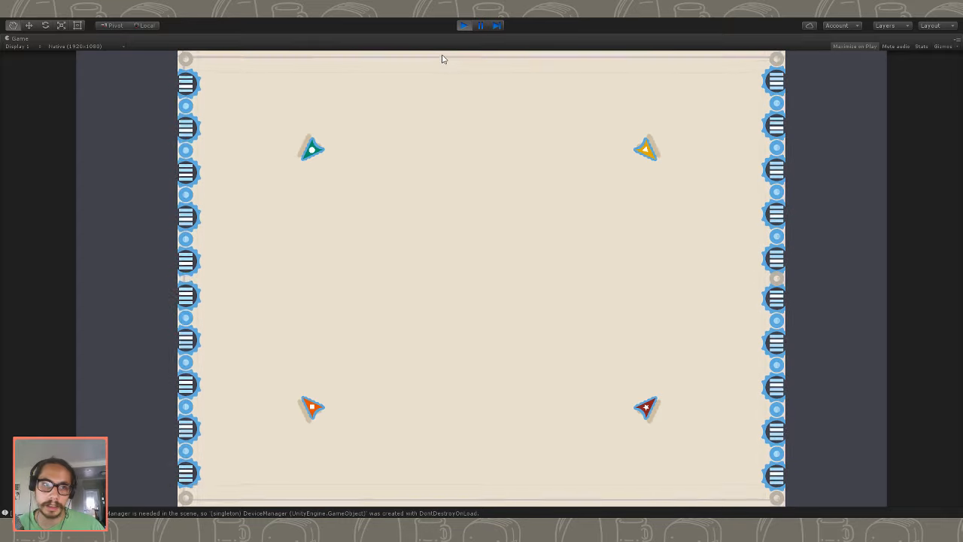
pyautogui.click(464, 25)
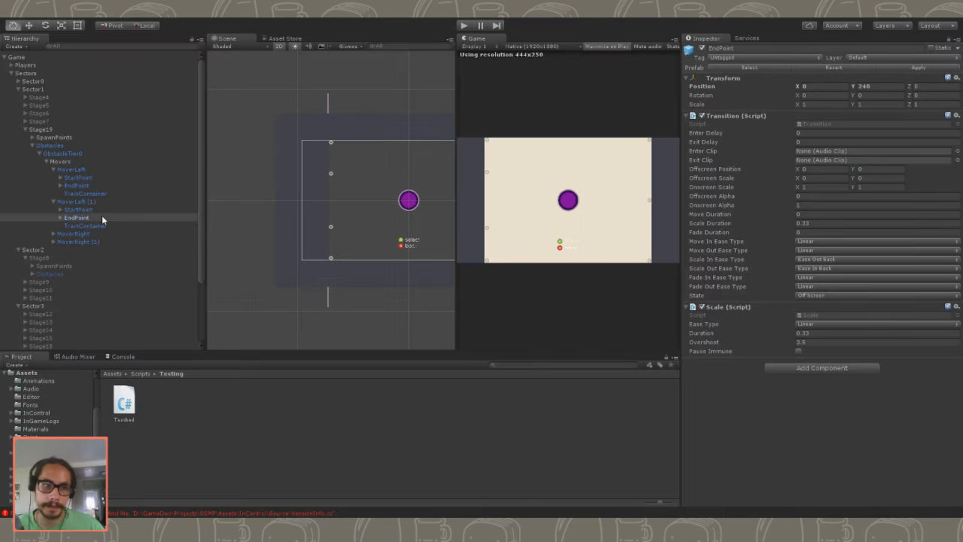
# - Set the EndPoint Y position to -260 for MoverLeft and 260 for MoverLeft (1), and play-test Stage19
pyautogui.click(97, 185)
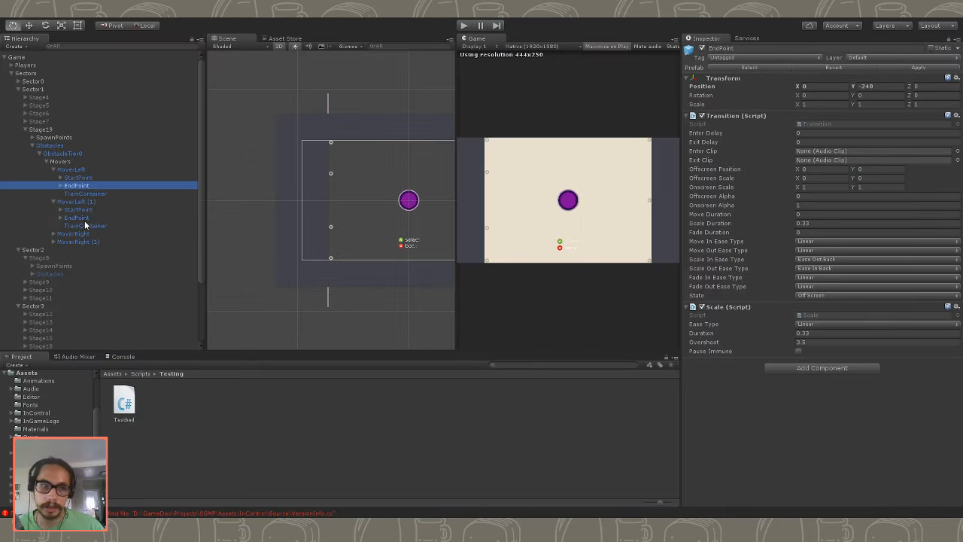
pyautogui.click(879, 86)
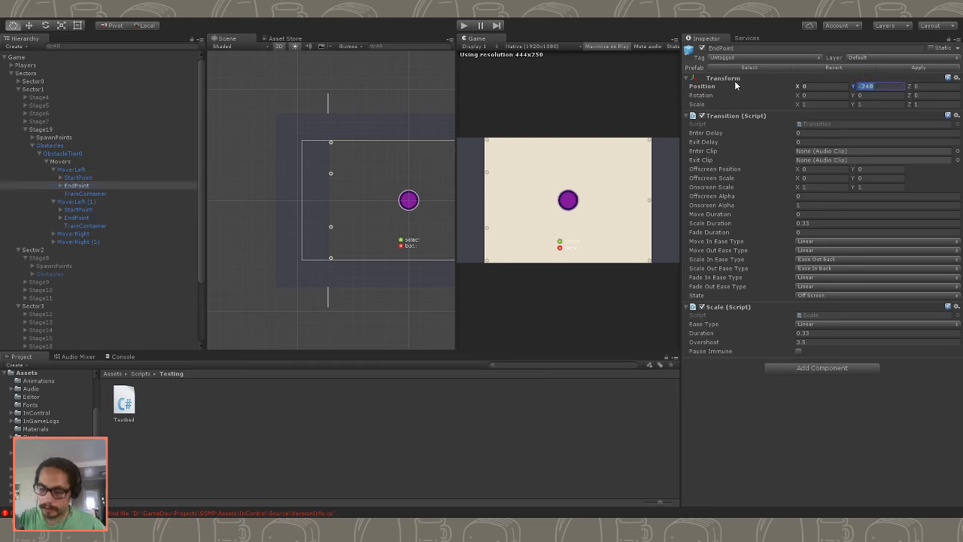
pyautogui.write('-260')
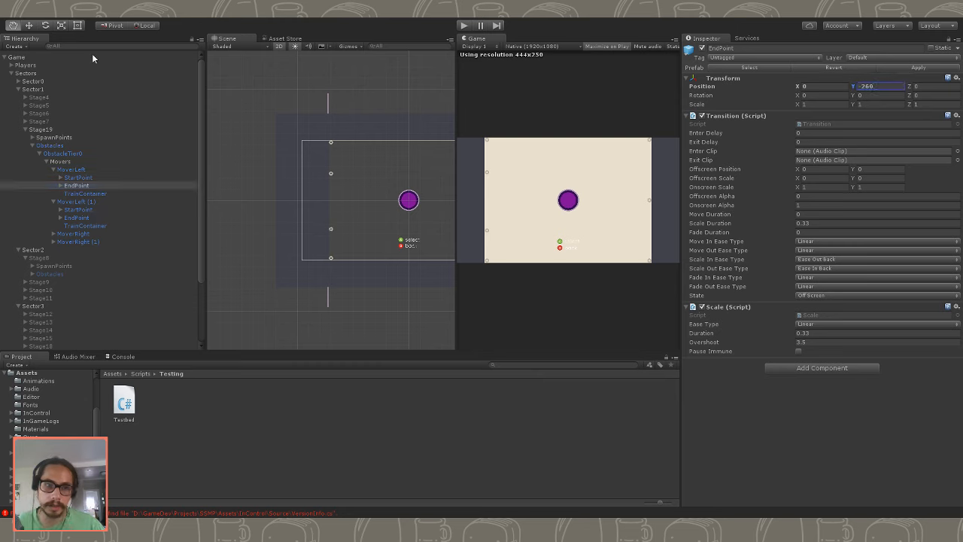
pyautogui.click(83, 217)
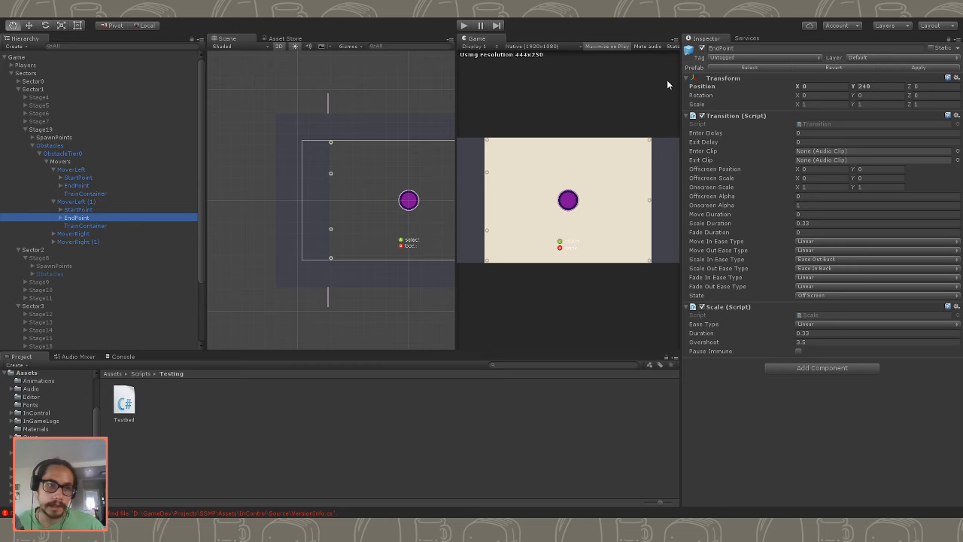
pyautogui.click(874, 88)
pyautogui.write('260')
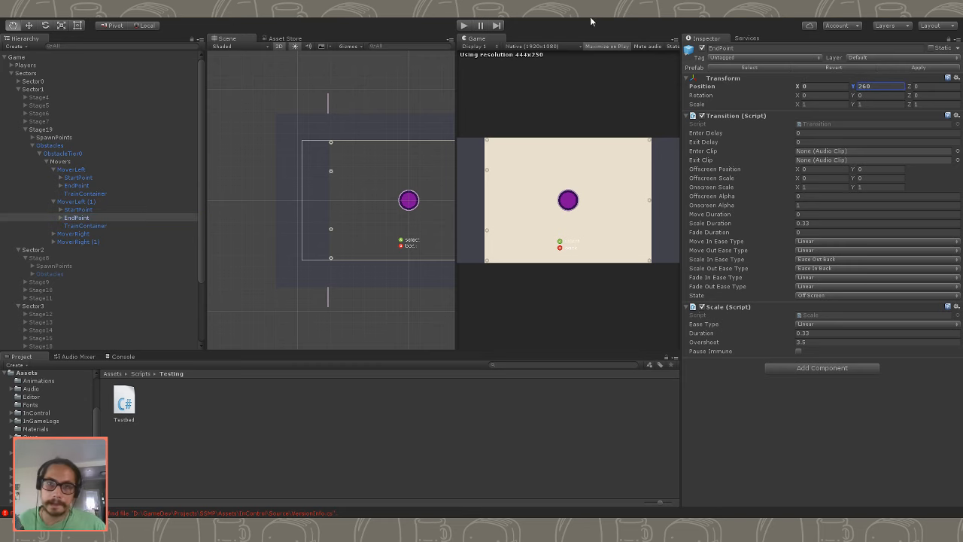
pyautogui.click(464, 25)
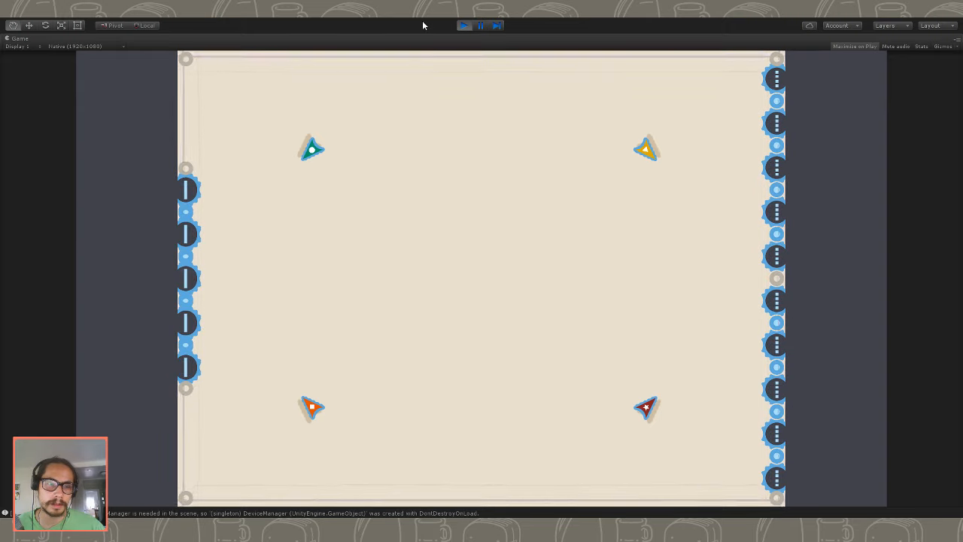
pyautogui.click(462, 27)
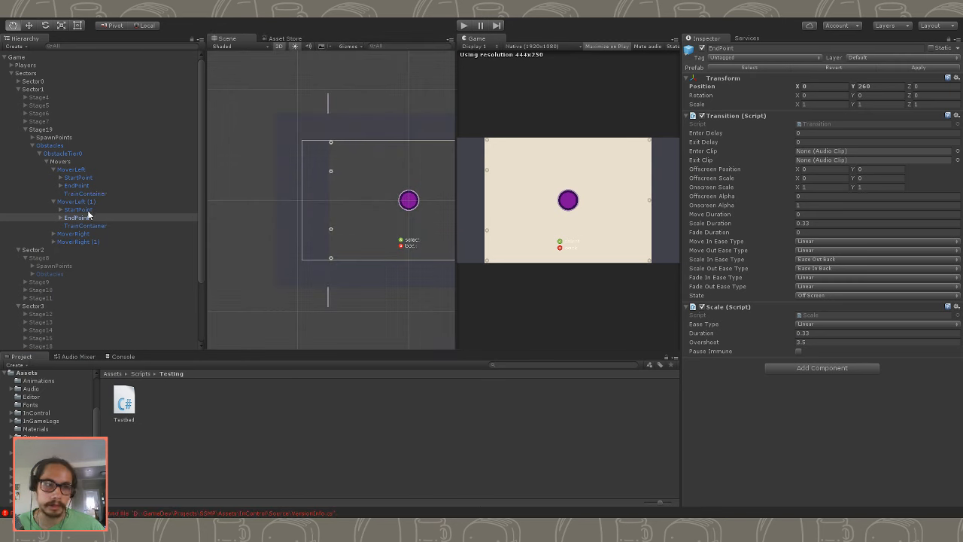
# - Set the EndPoint Y position to 265 for MoverLeft (1) and -265 for MoverLeft, and play-test the stage again
pyautogui.click(88, 217)
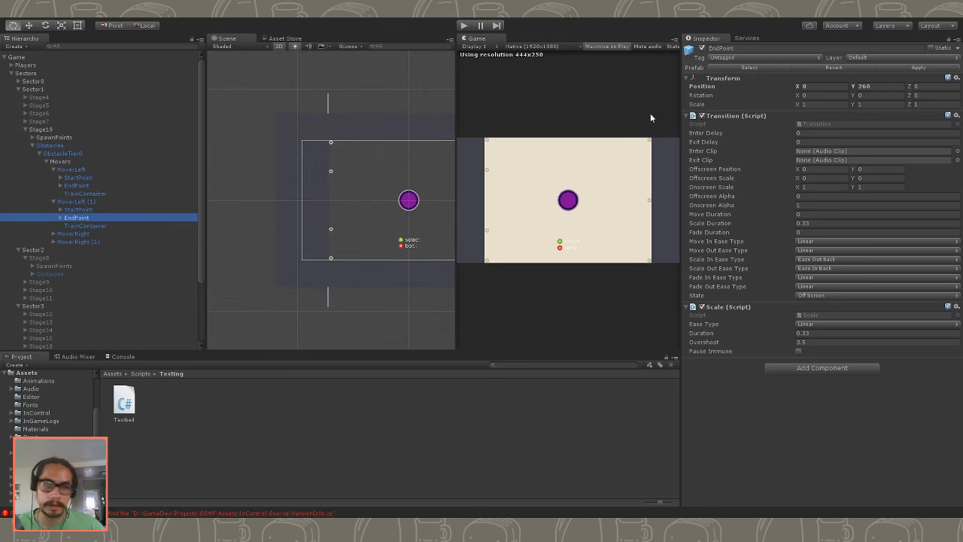
pyautogui.click(876, 86)
pyautogui.write('265')
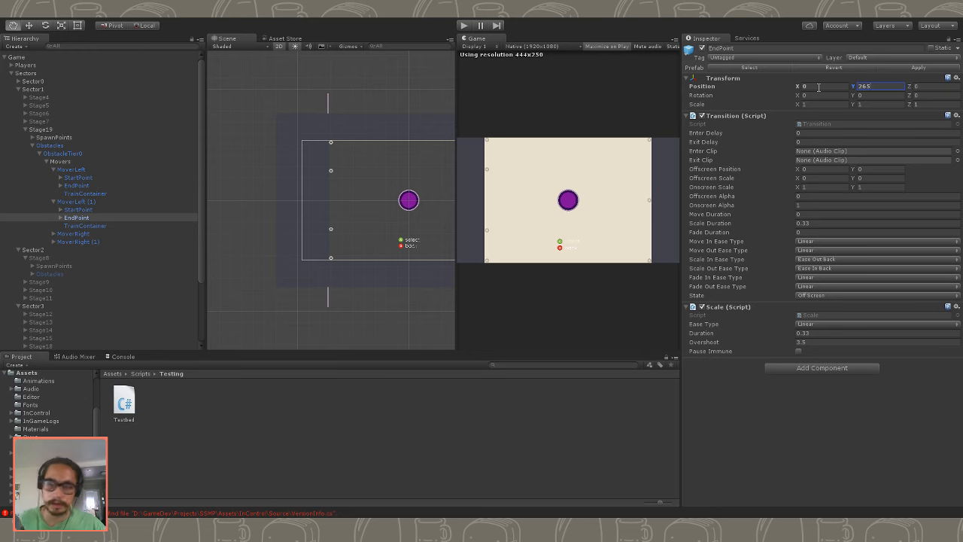
pyautogui.click(104, 184)
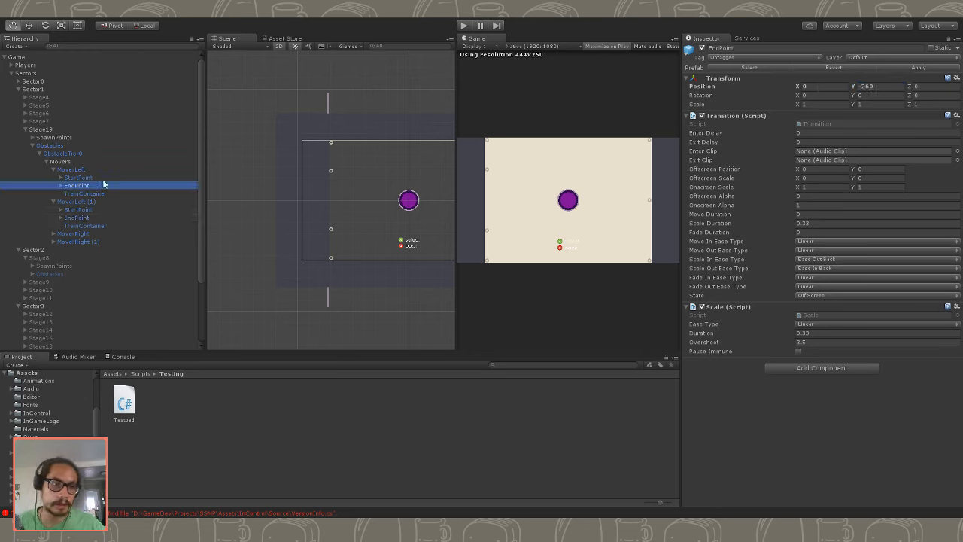
pyautogui.click(893, 85)
pyautogui.write('2')
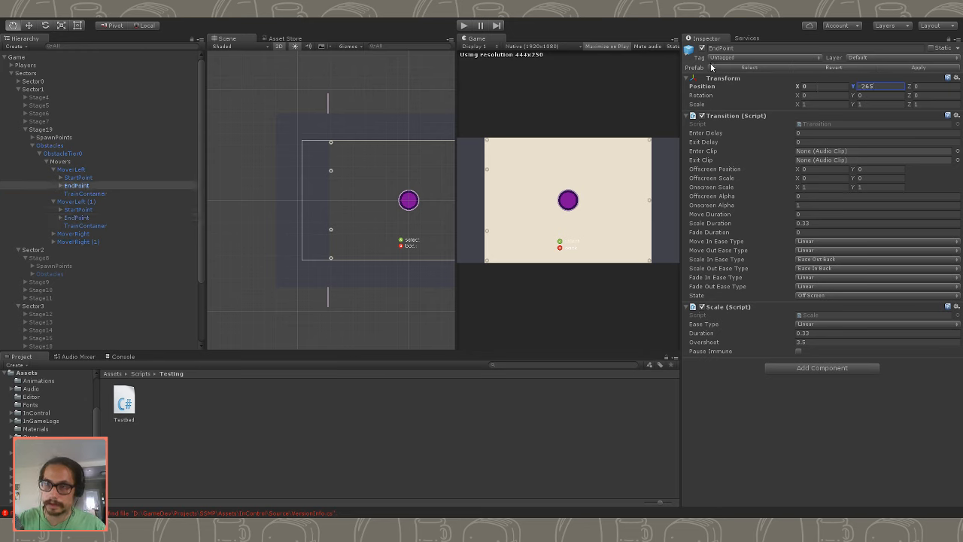
pyautogui.write('65')
pyautogui.click(465, 27)
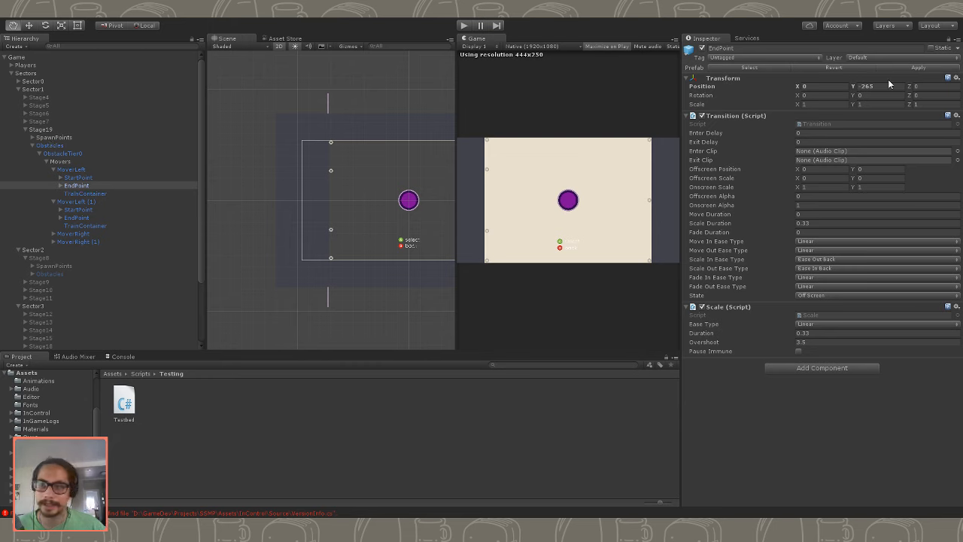
# - Set the EndPoint Y position to -270 for MoverLeft and 270 for MoverLeft (1)
pyautogui.click(888, 86)
pyautogui.write('-275')
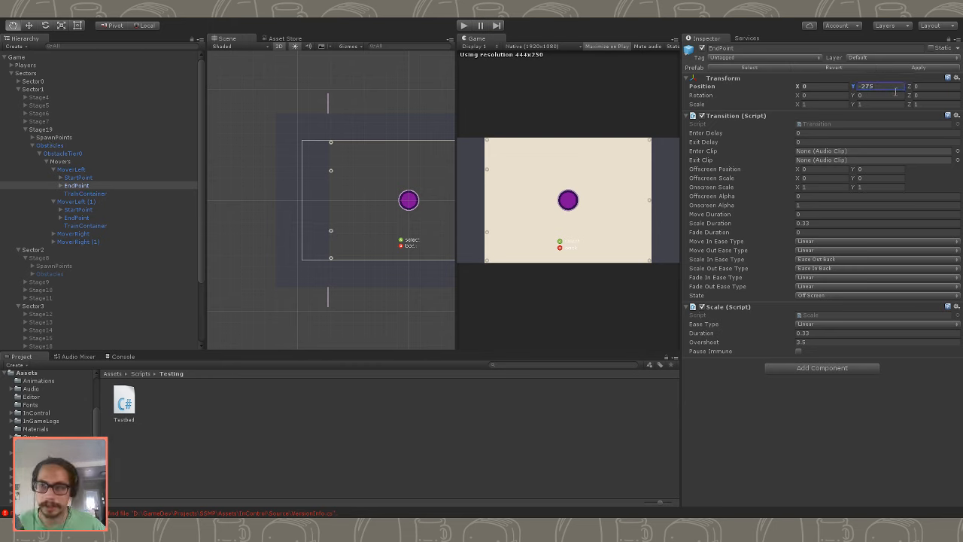
pyautogui.moveTo(881, 88); pyautogui.dragTo(792, 88)
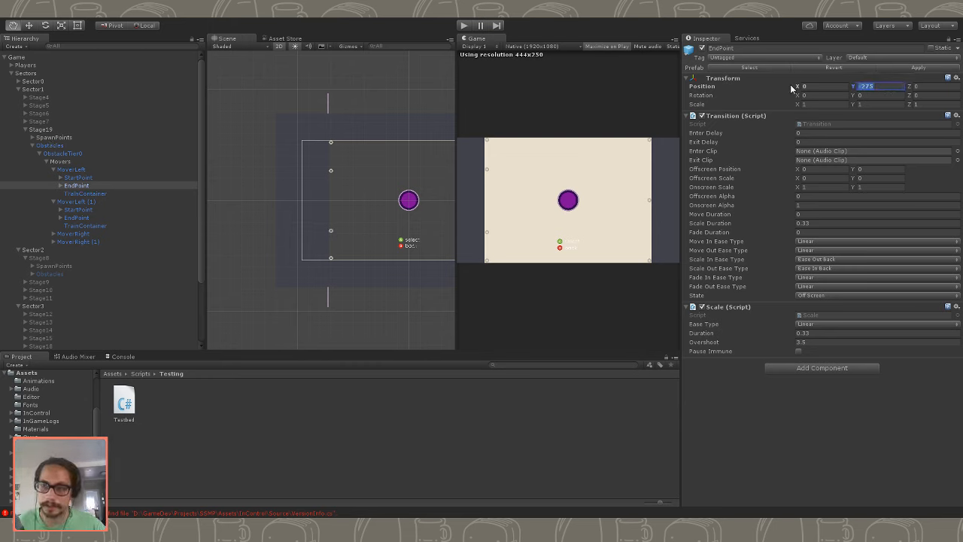
pyautogui.write('-270')
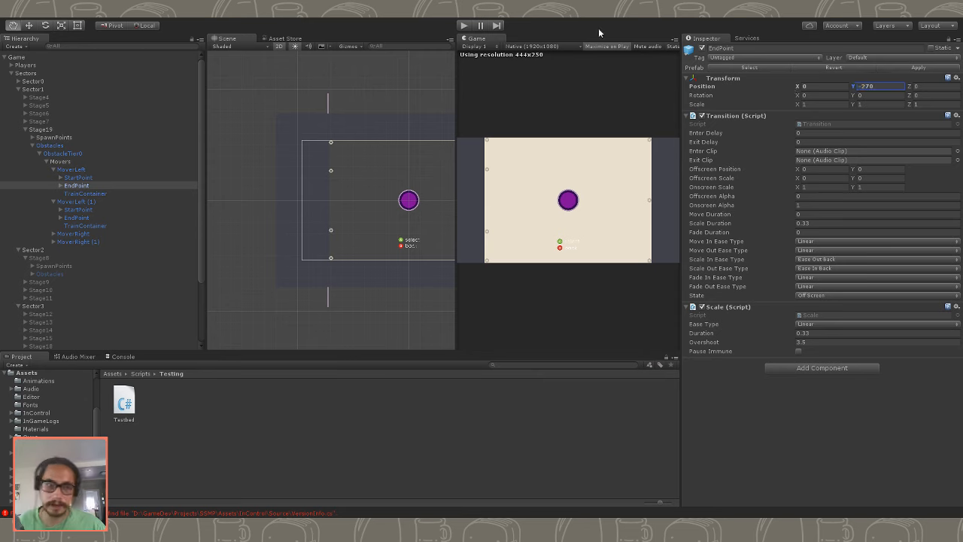
pyautogui.click(90, 217)
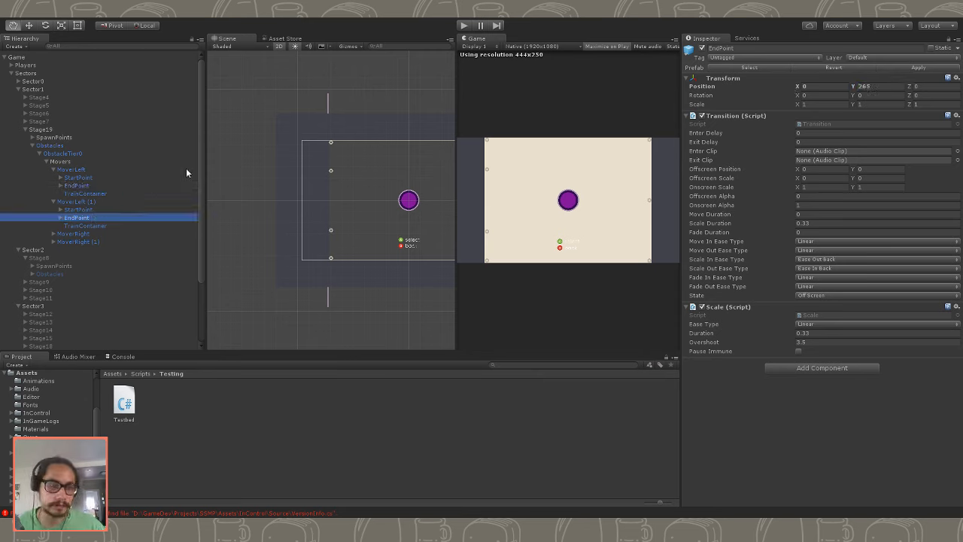
pyautogui.click(858, 87)
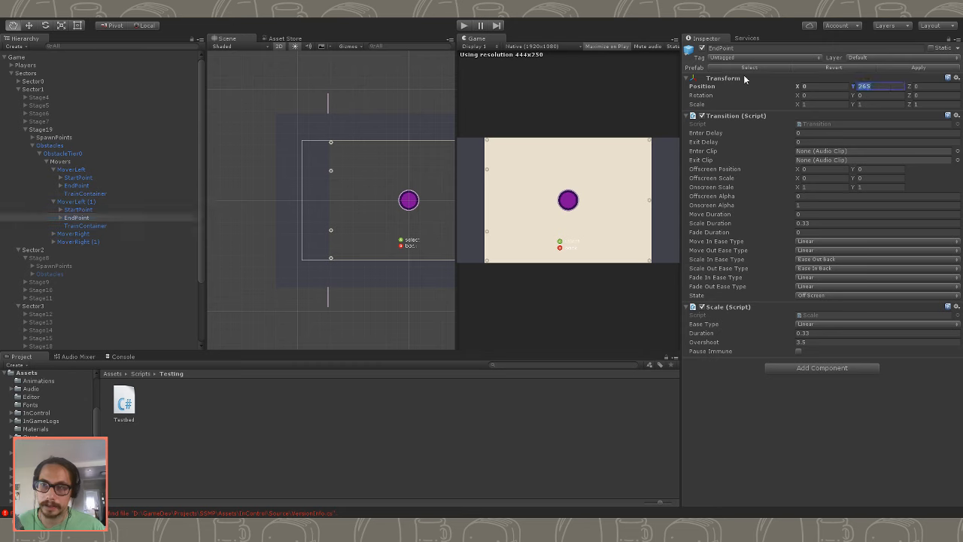
pyautogui.write('270')
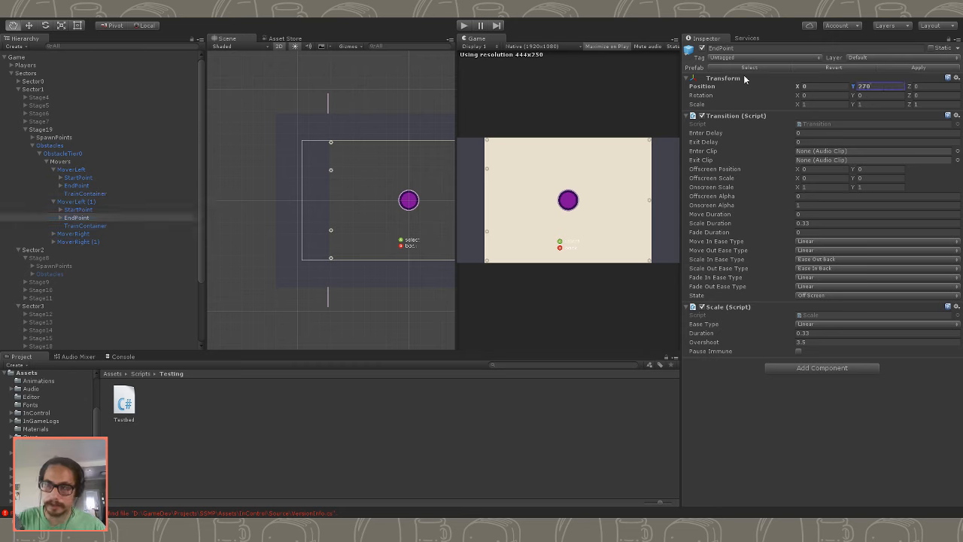
# - Play-test Stage19 with the new left end points, un-maximize the Game view to watch it beside the Scene, and pause the game
pyautogui.click(464, 27)
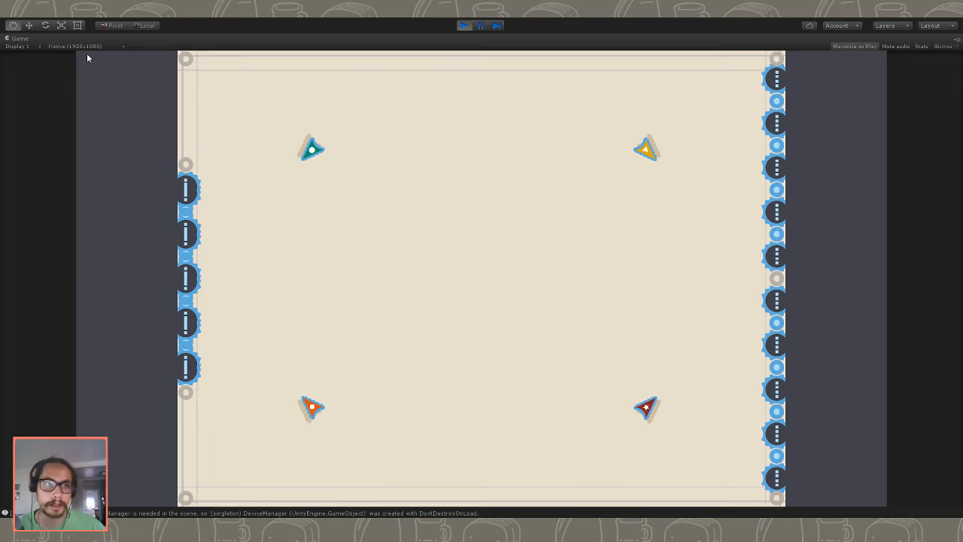
pyautogui.hotkey('shift', 'space')
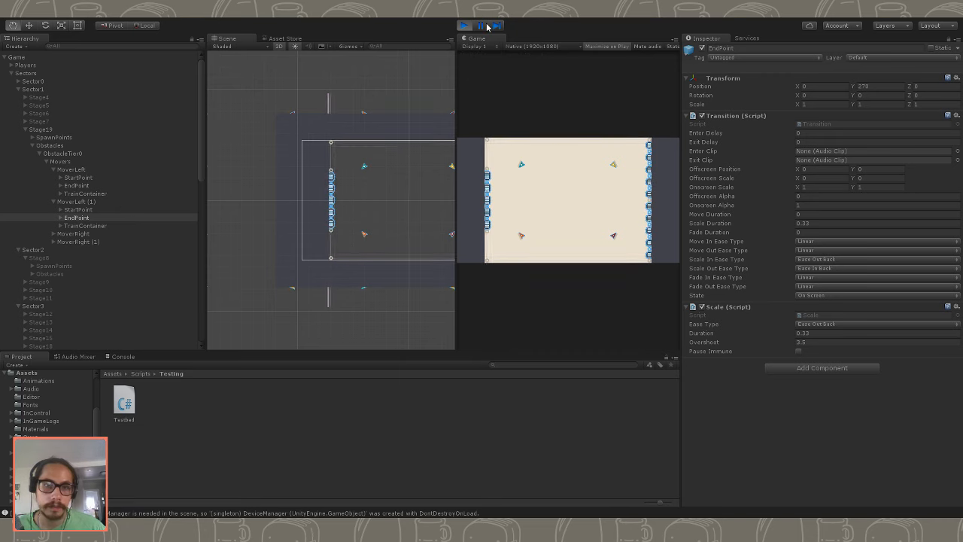
pyautogui.click(487, 27)
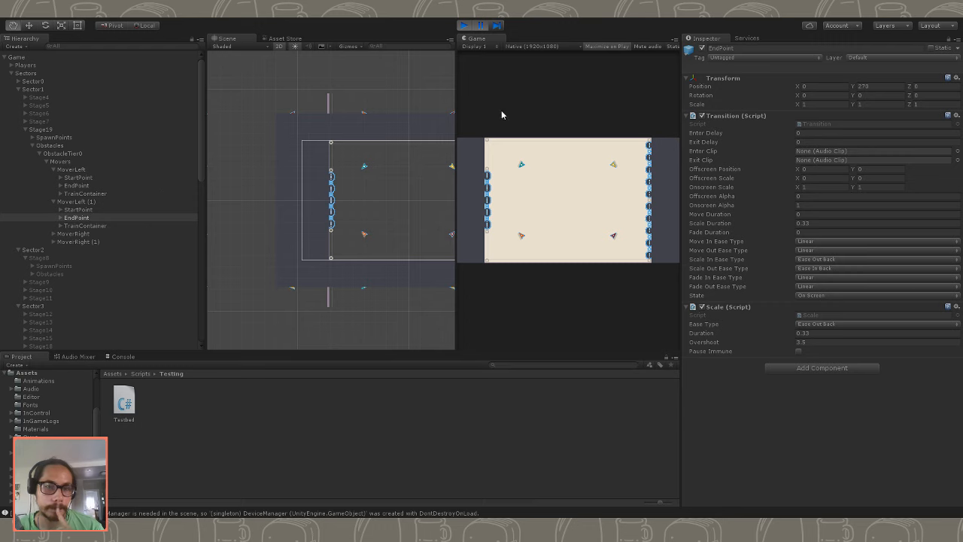
# - Examine the paused left cars up close, compare both left movers' TrainContainer positions and MoverLeft's EndPoint, and stop the play-test
pyautogui.scroll(5, 340, 149)
pyautogui.scroll(10, 346, 251)
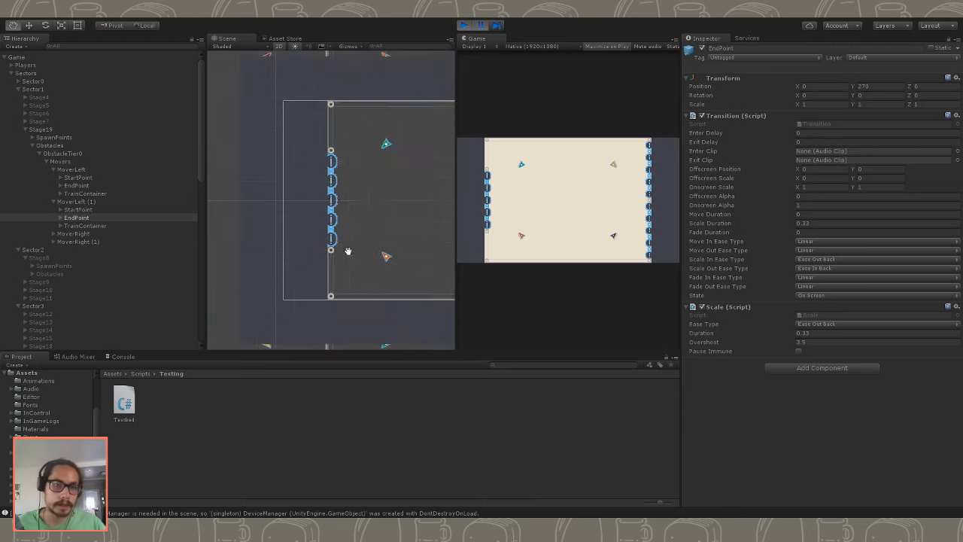
pyautogui.scroll(3, 360, 251)
pyautogui.click(88, 203)
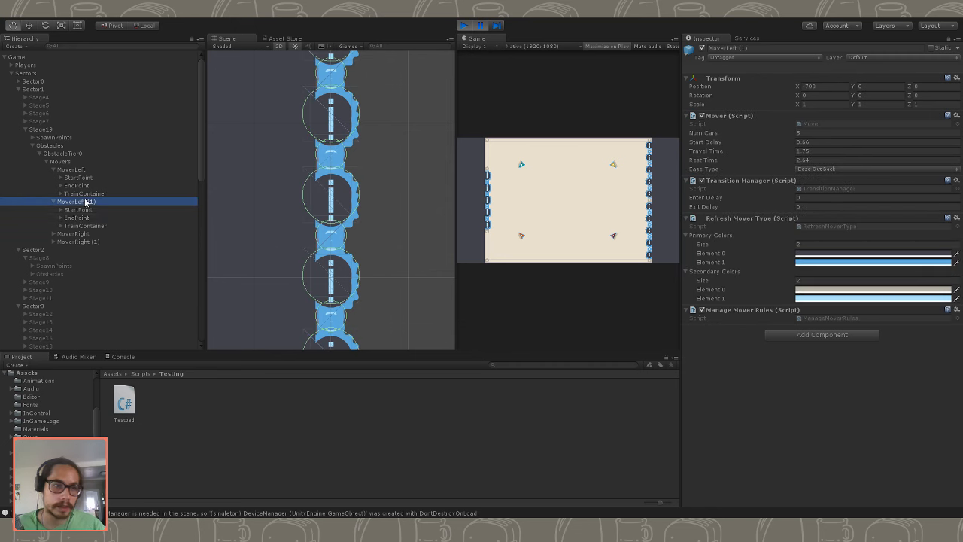
pyautogui.click(83, 156)
pyautogui.click(83, 169)
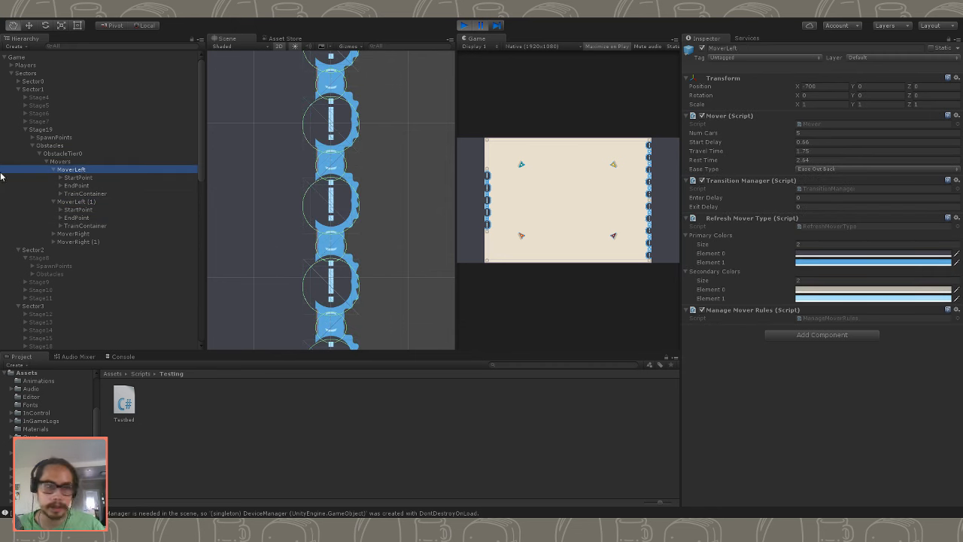
pyautogui.click(96, 195)
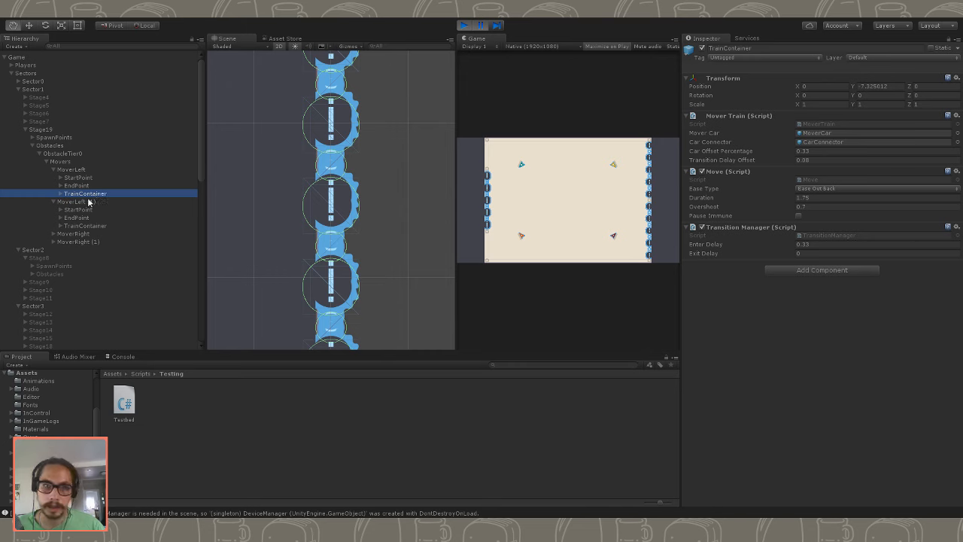
pyautogui.click(87, 226)
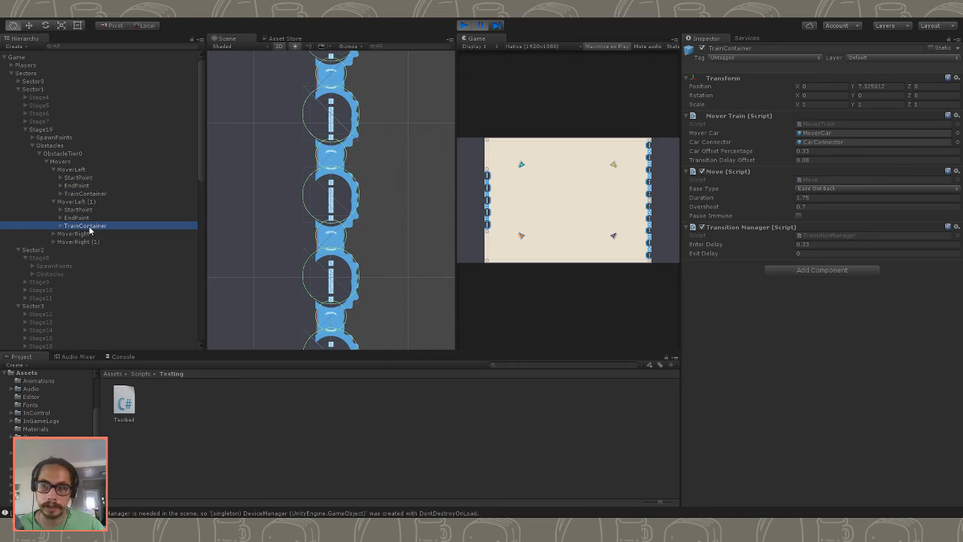
pyautogui.click(106, 185)
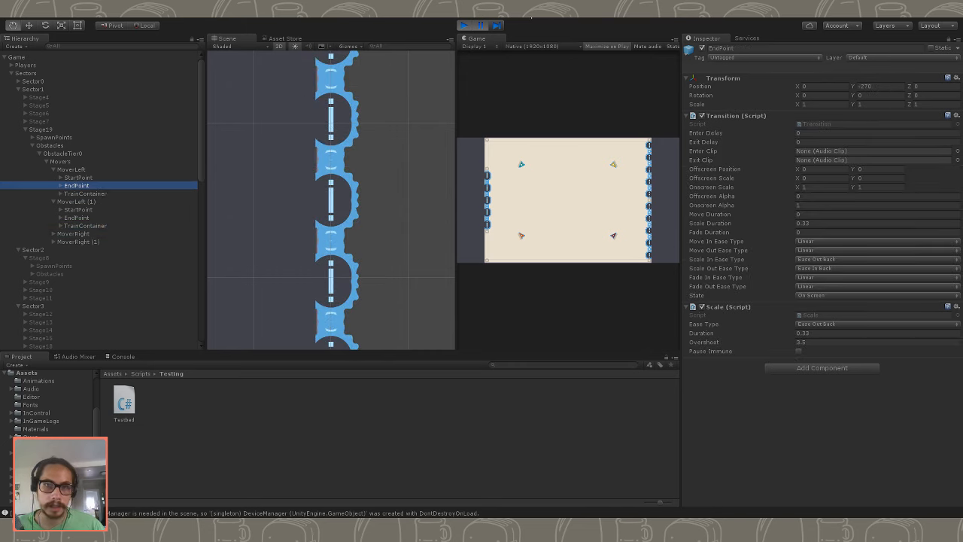
pyautogui.hotkey('ctrl', 'p')
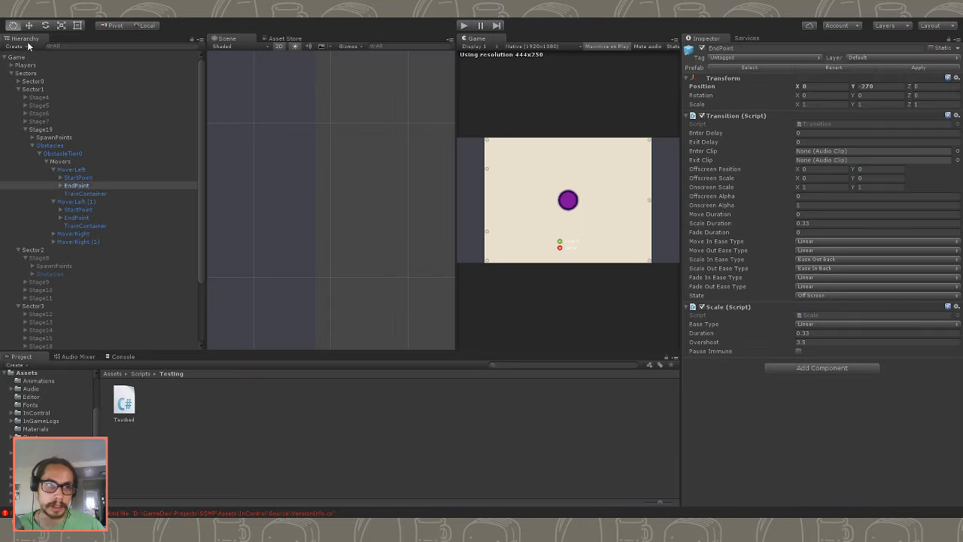
# - Set the Y position of MoverLeft's EndPoint to -263
pyautogui.click(96, 194)
pyautogui.click(96, 199)
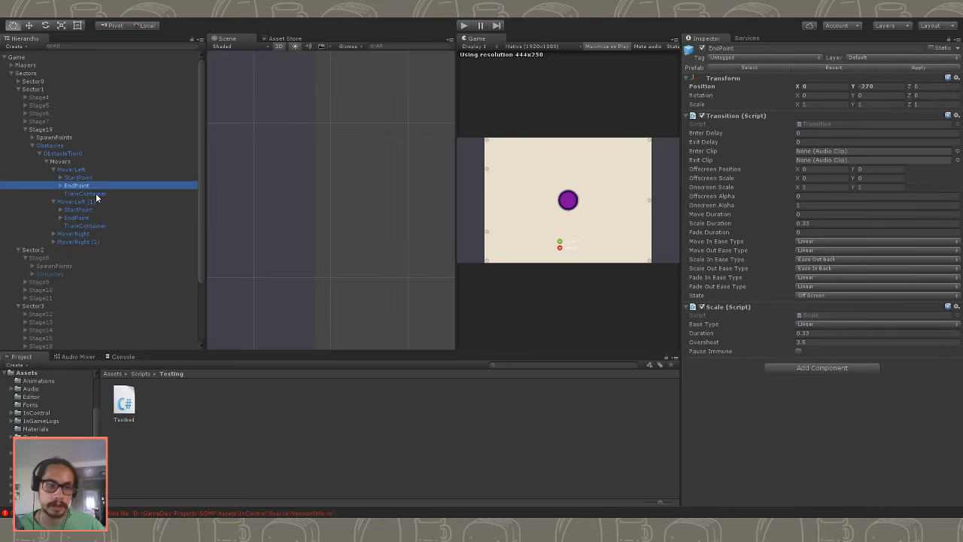
pyautogui.click(97, 194)
pyautogui.click(78, 178)
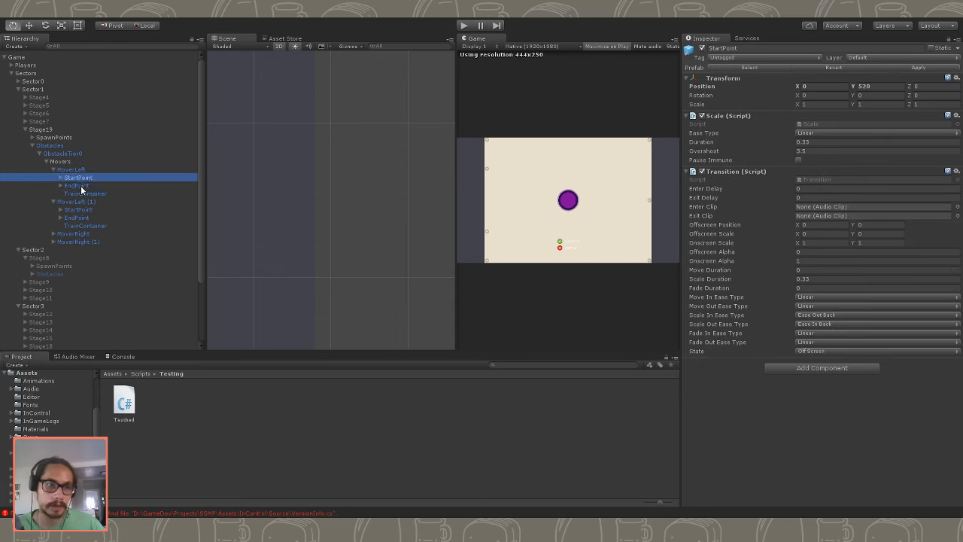
pyautogui.click(77, 185)
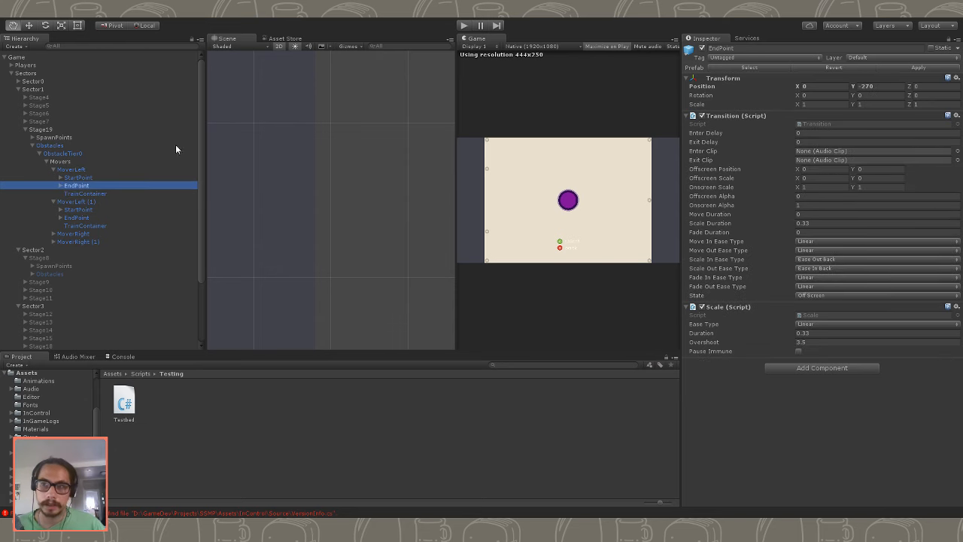
pyautogui.click(882, 85)
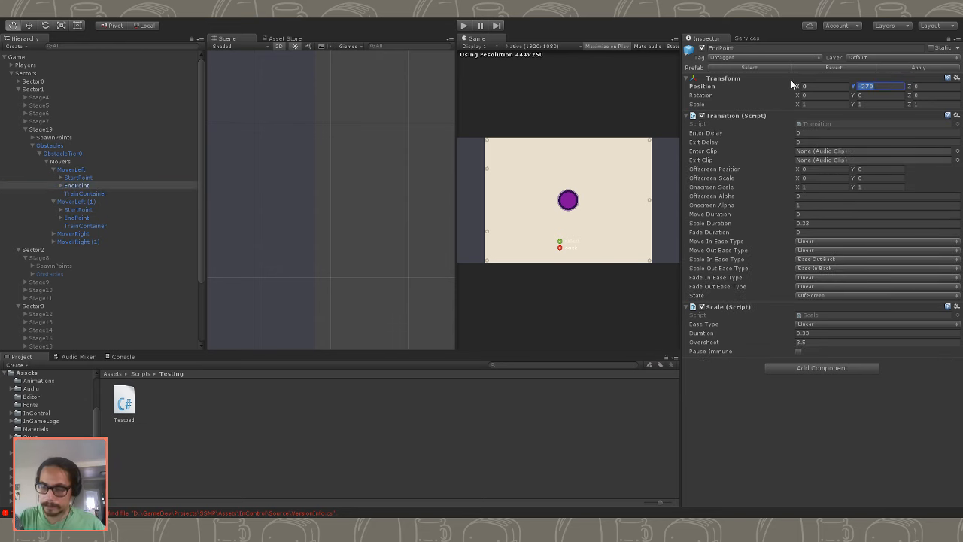
pyautogui.write('-26.3')
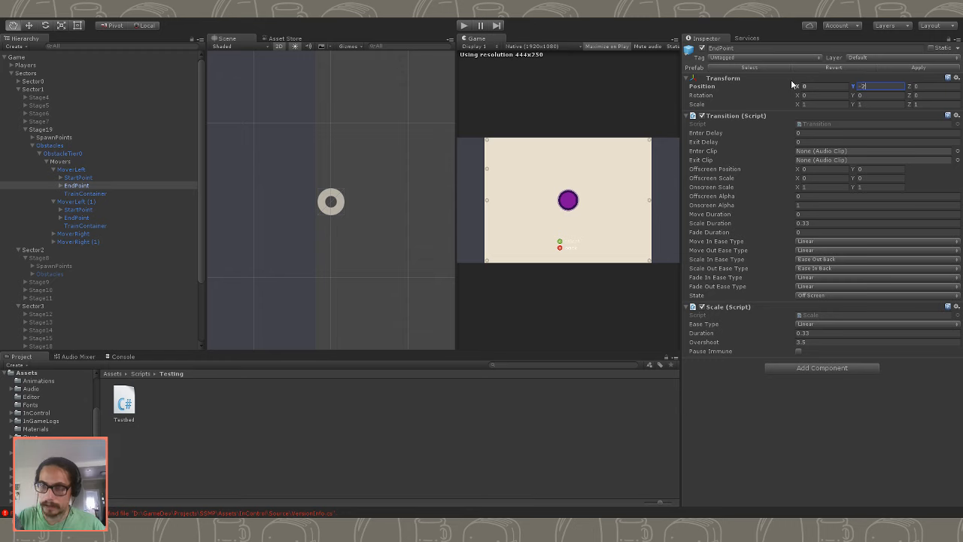
# - Set the Y position of MoverLeft (1)'s EndPoint to 263 and play-test Stage19
pyautogui.click(97, 226)
pyautogui.click(78, 218)
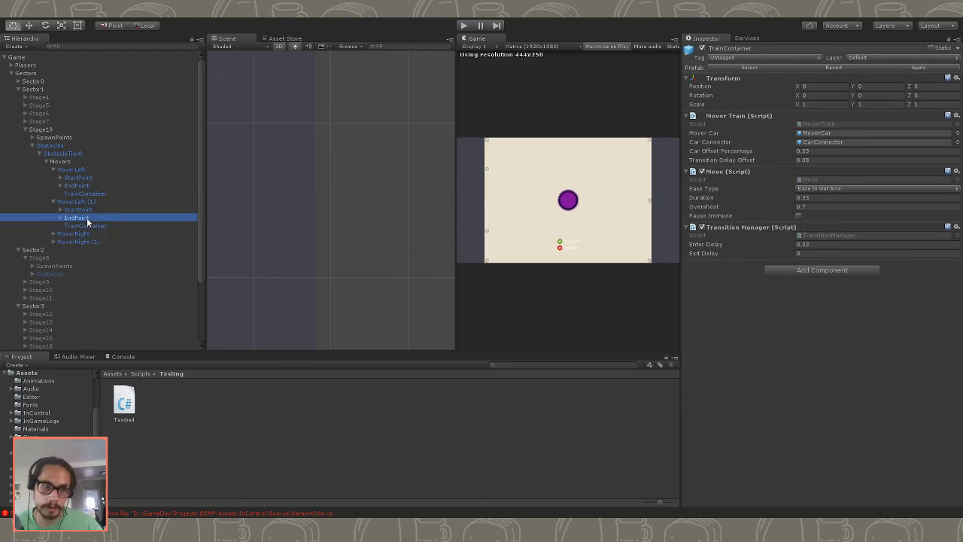
pyautogui.click(878, 87)
pyautogui.write('263')
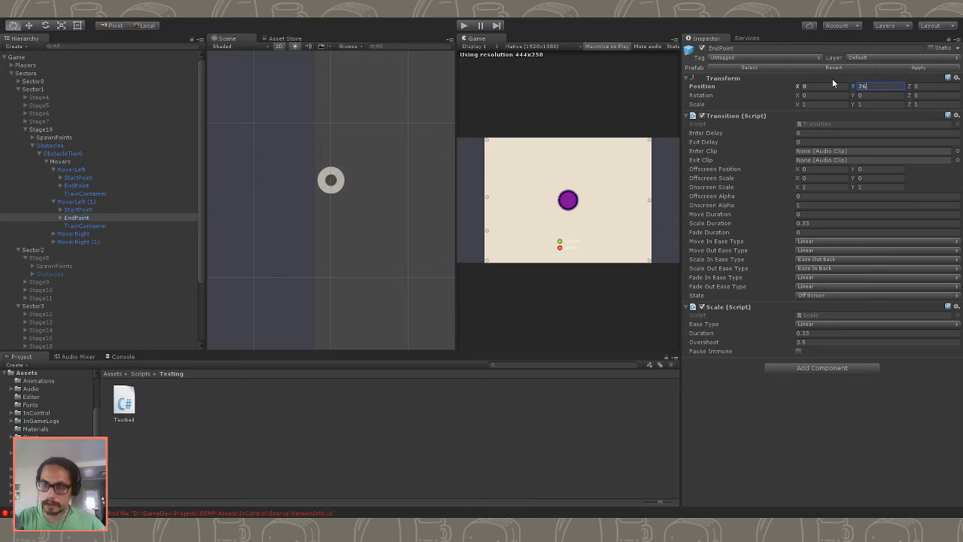
pyautogui.click(462, 26)
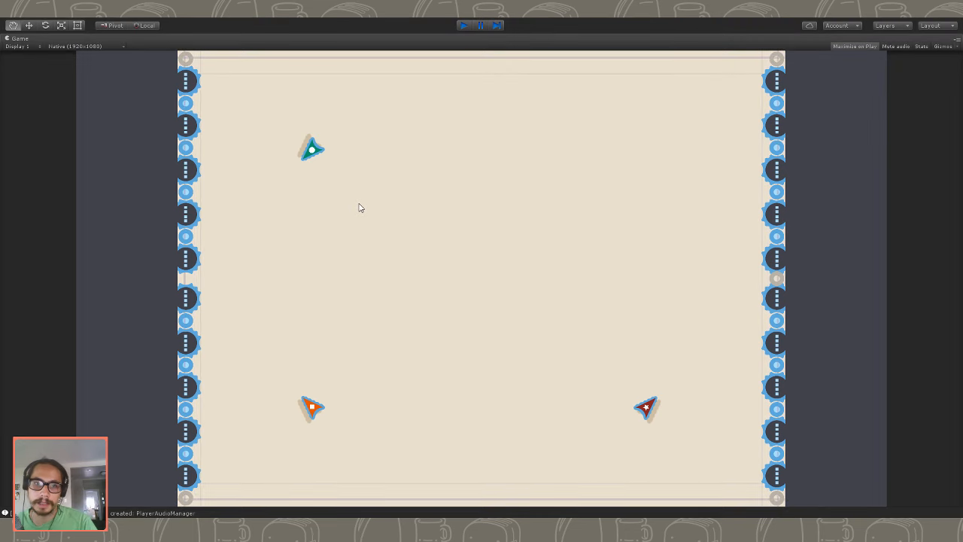
pyautogui.hotkey('ctrl', 'p')
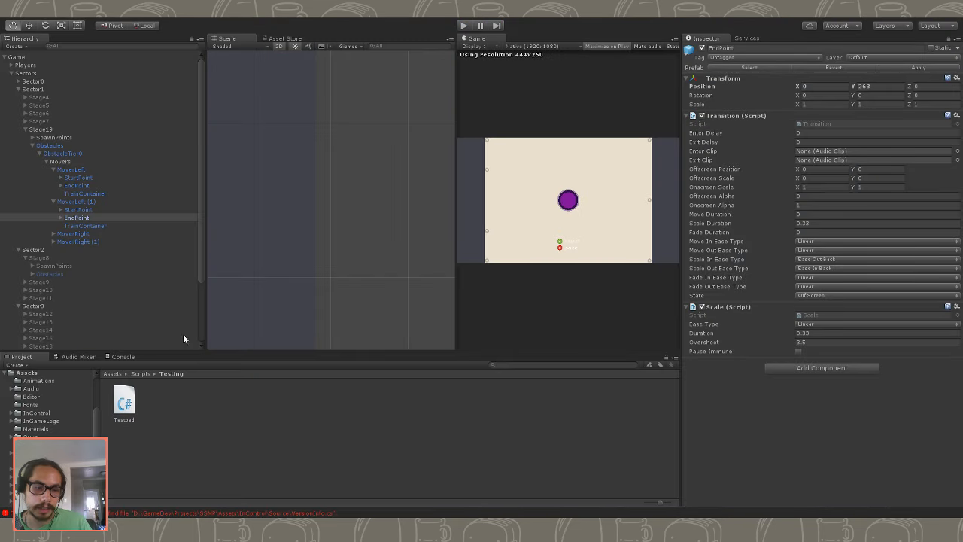
# - Collapse MoverLeft in the object tree and delete both MoverRight and MoverRight (1) from Stage19's Movers
pyautogui.click(92, 210)
pyautogui.click(92, 218)
pyautogui.click(93, 210)
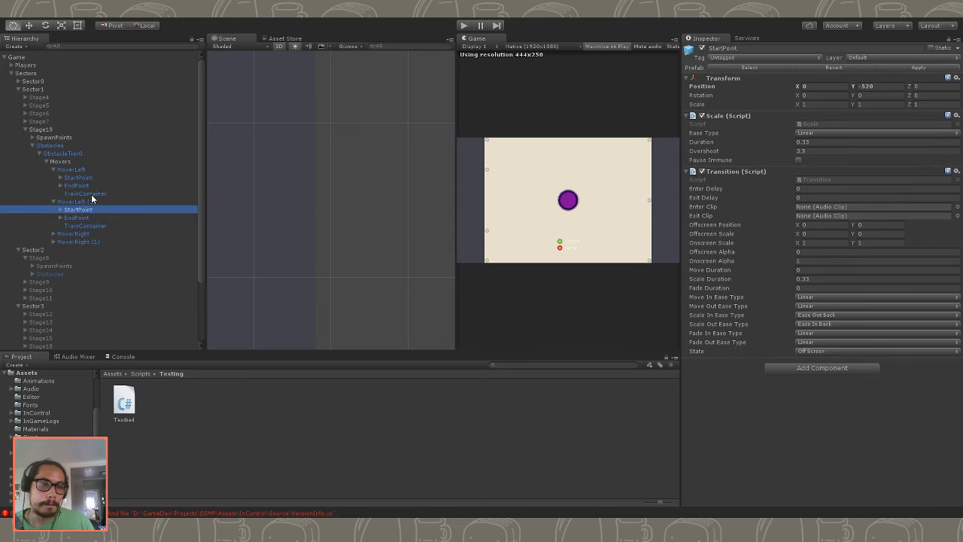
pyautogui.click(90, 201)
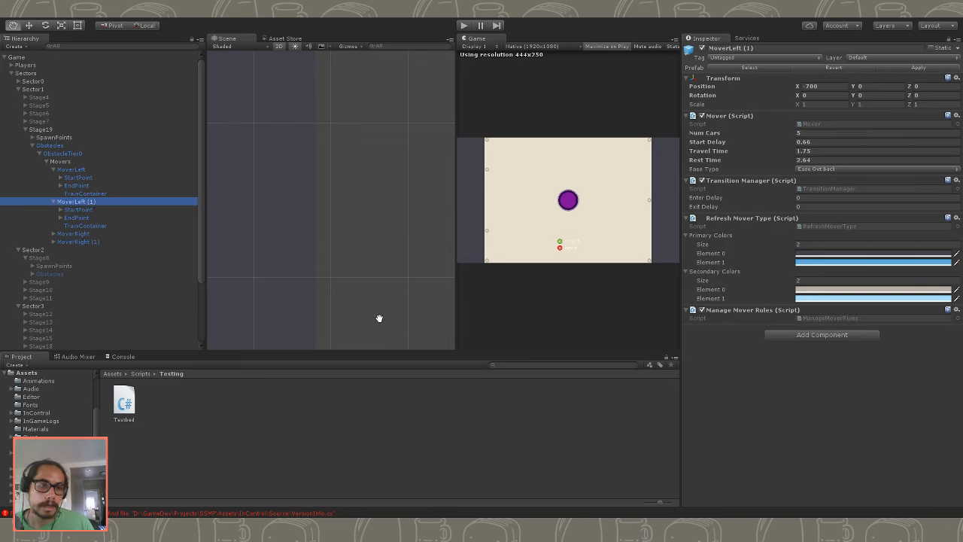
pyautogui.click(54, 169)
pyautogui.click(71, 170)
pyautogui.click(57, 178)
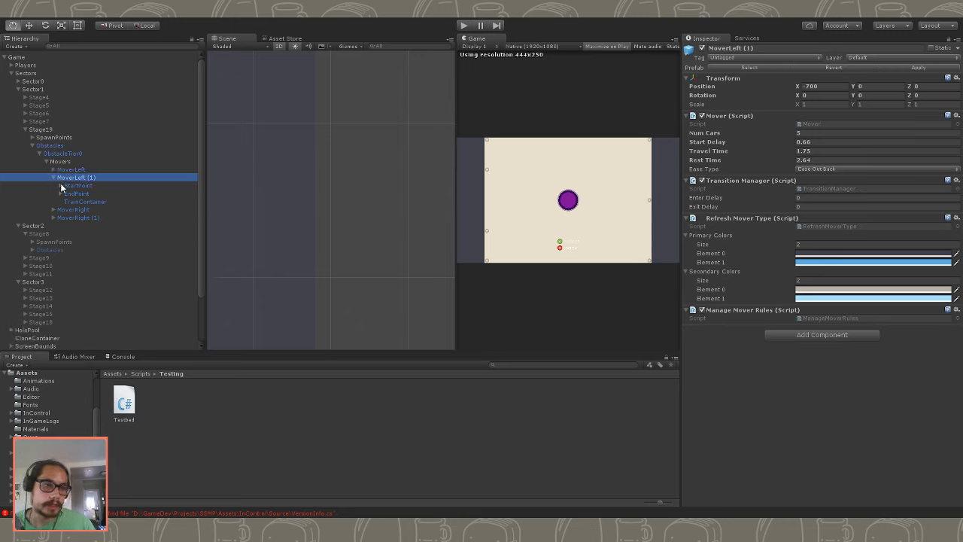
pyautogui.click(66, 209)
pyautogui.keyDown('shift'); pyautogui.click(70, 218); pyautogui.keyUp('shift')
pyautogui.press('Delete')
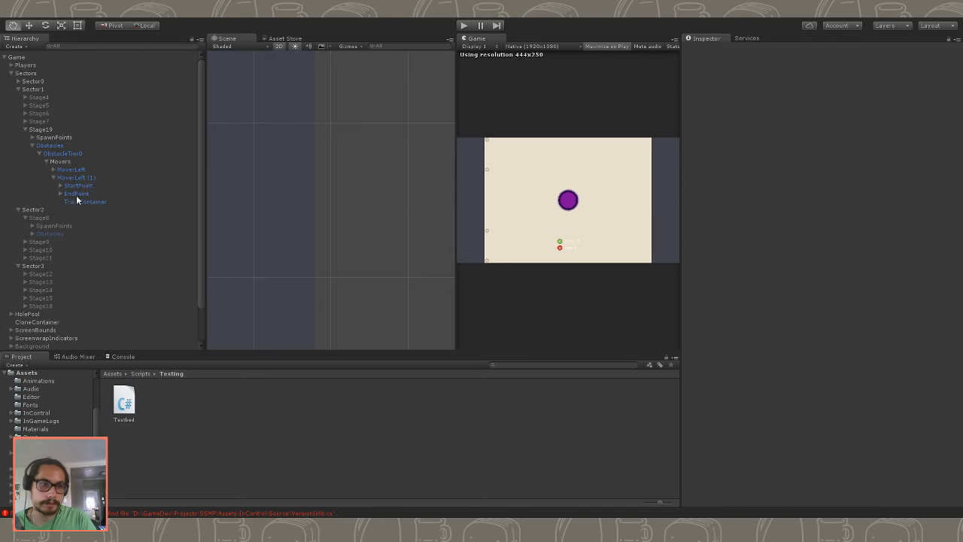
# - Duplicate MoverLeft and MoverLeft (1), and set the X position of both copies to 700
pyautogui.click(53, 178)
pyautogui.click(75, 177)
pyautogui.keyDown('shift'); pyautogui.click(78, 171); pyautogui.keyUp('shift')
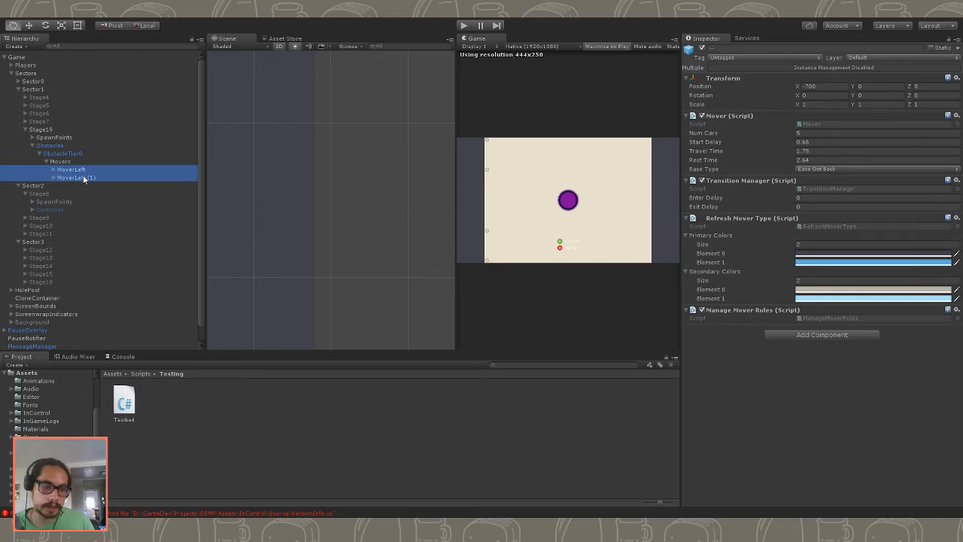
pyautogui.hotkey('ctrl', 'd')
pyautogui.click(820, 86)
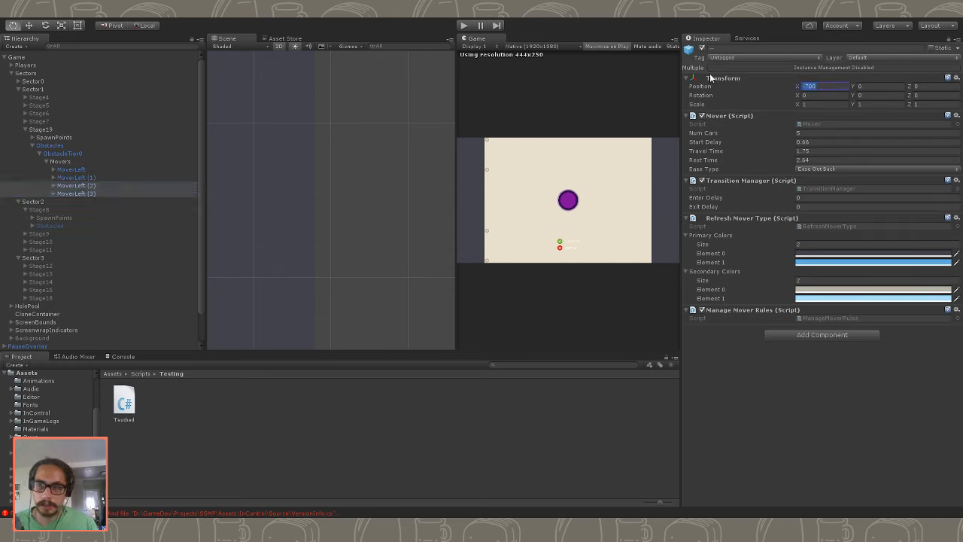
pyautogui.write('700')
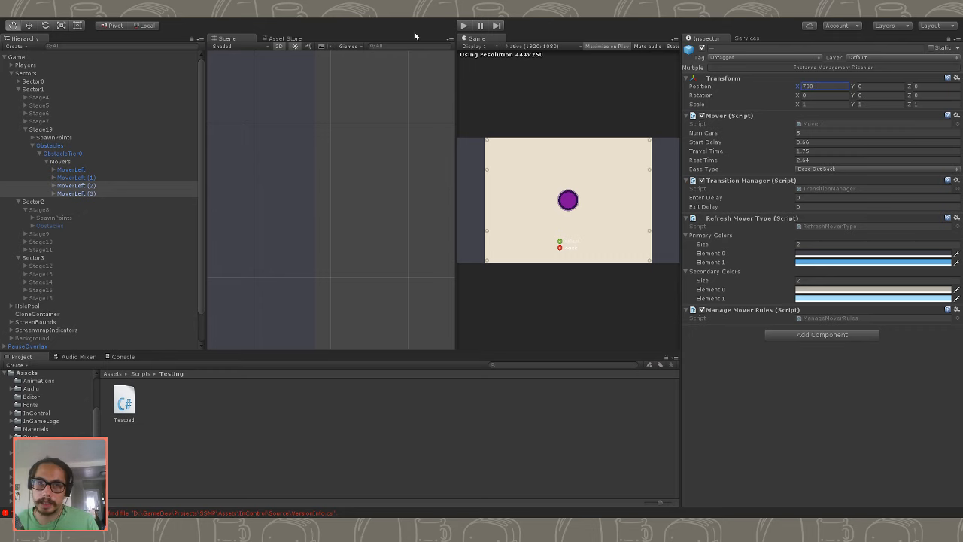
# - Play-test Stage19 with the duplicated movers, flying the red ship near the cars on the right side, and stop the game
pyautogui.click(464, 25)
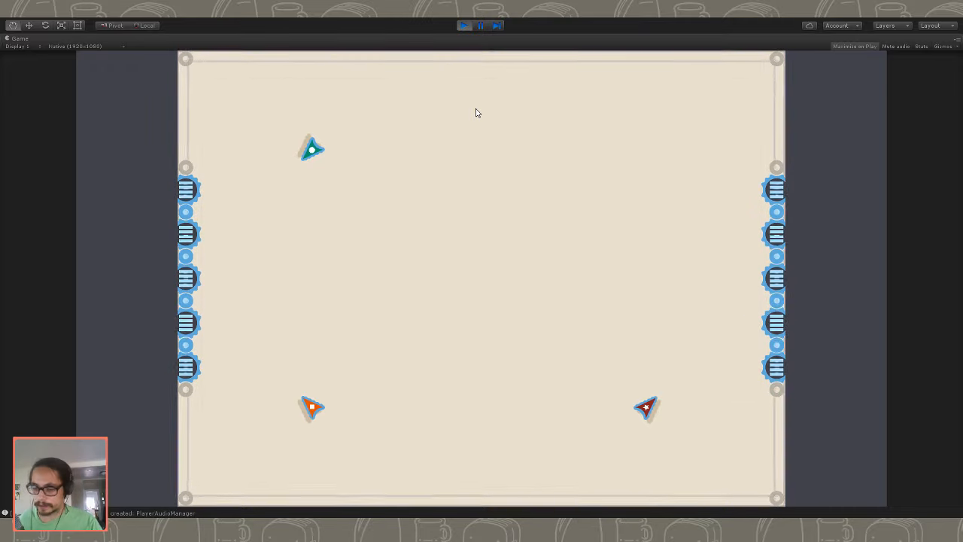
pyautogui.press('Up')
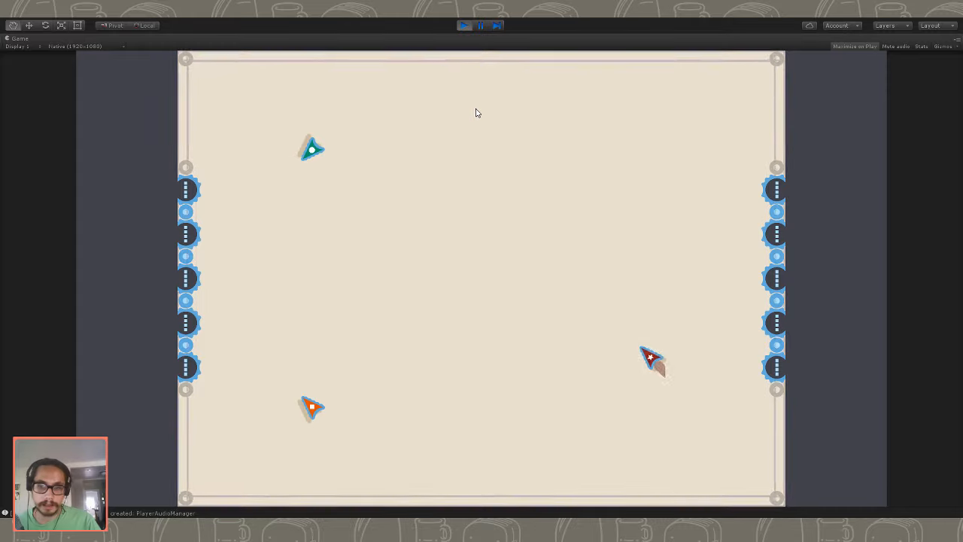
pyautogui.press('Up')
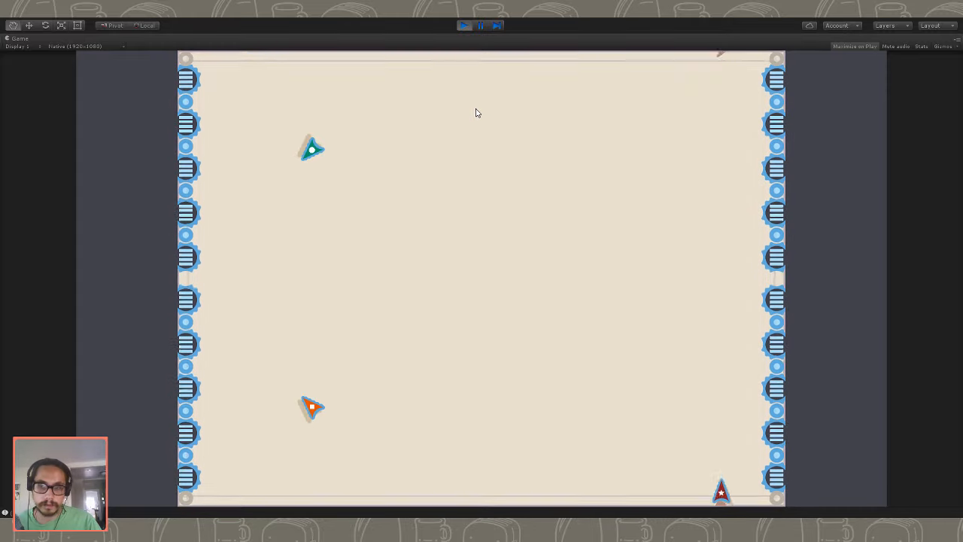
pyautogui.press('Right')
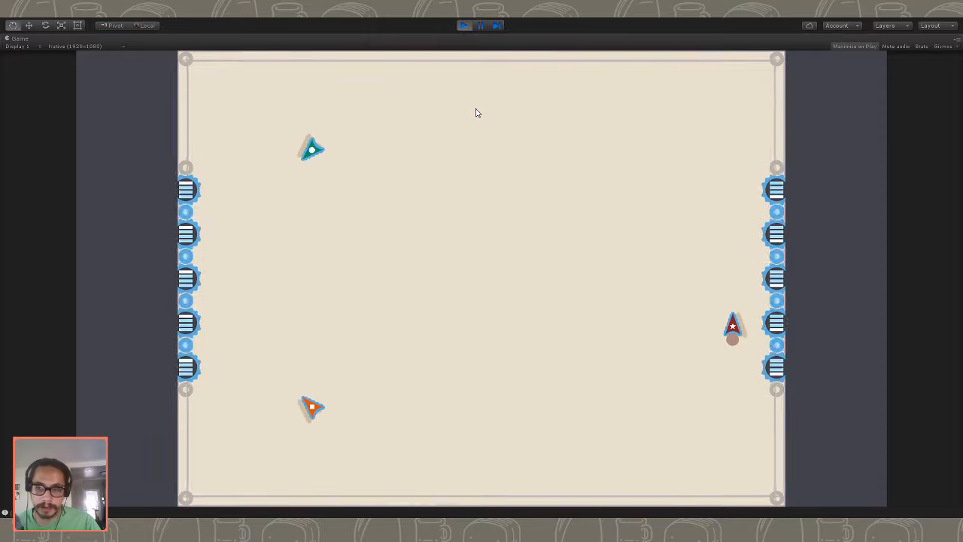
pyautogui.press('Left')
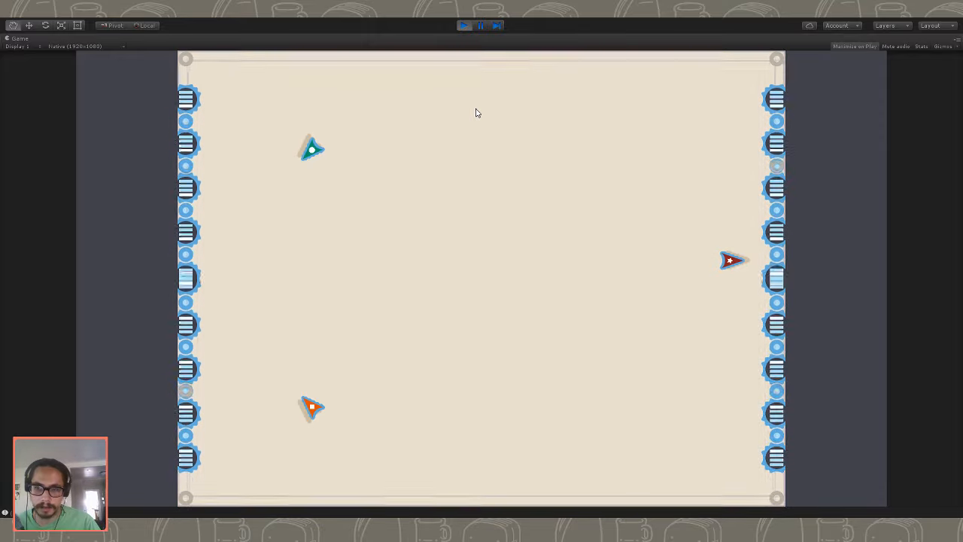
pyautogui.press('Right')
pyautogui.press('Up')
pyautogui.press('Left')
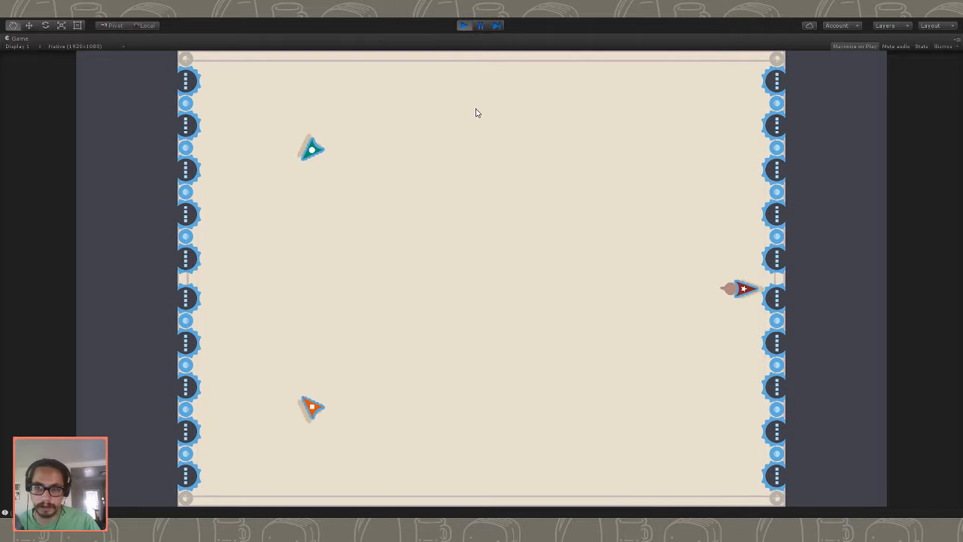
pyautogui.press('Right')
pyautogui.press('Up')
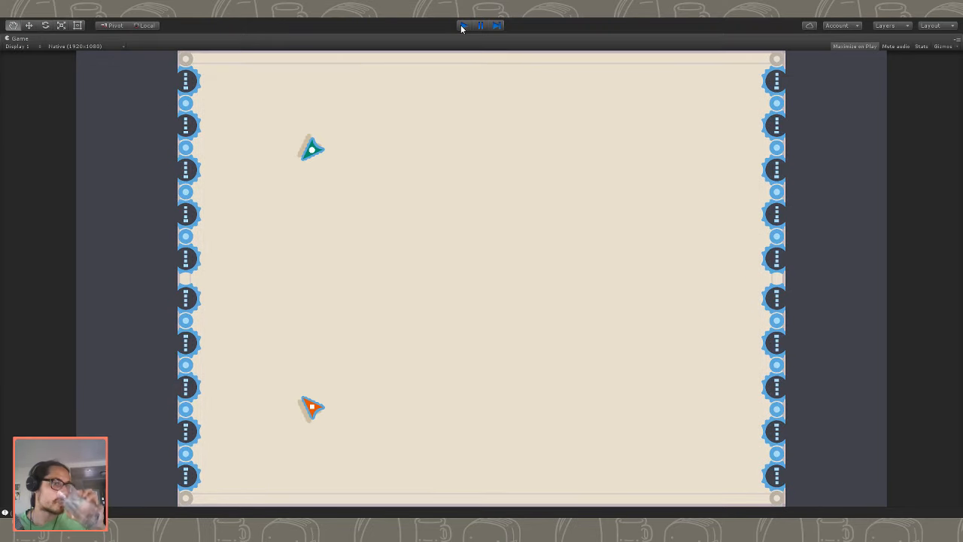
pyautogui.click(462, 26)
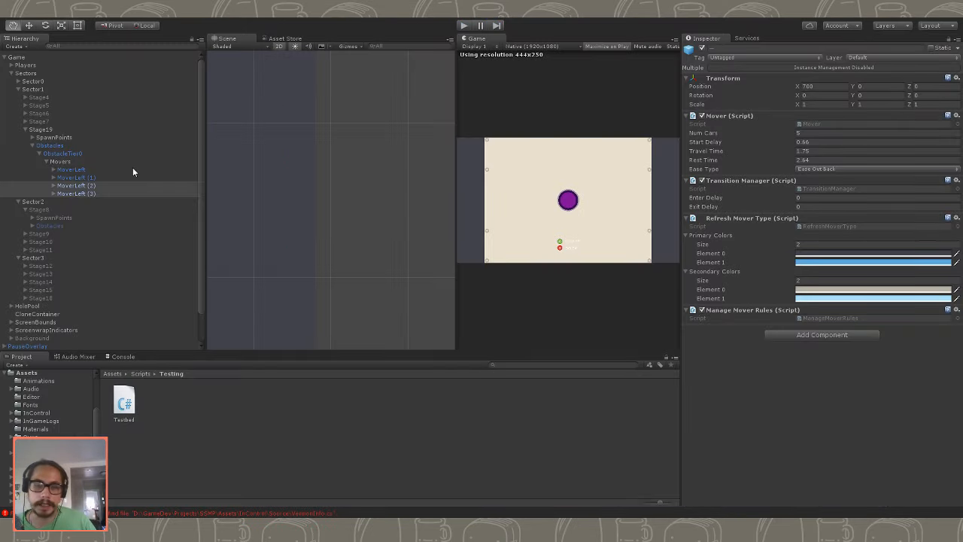
# - Set the Y position of the EndPoints of MoverLeft and MoverLeft (1) to 0 together
pyautogui.click(104, 170)
pyautogui.click(104, 178)
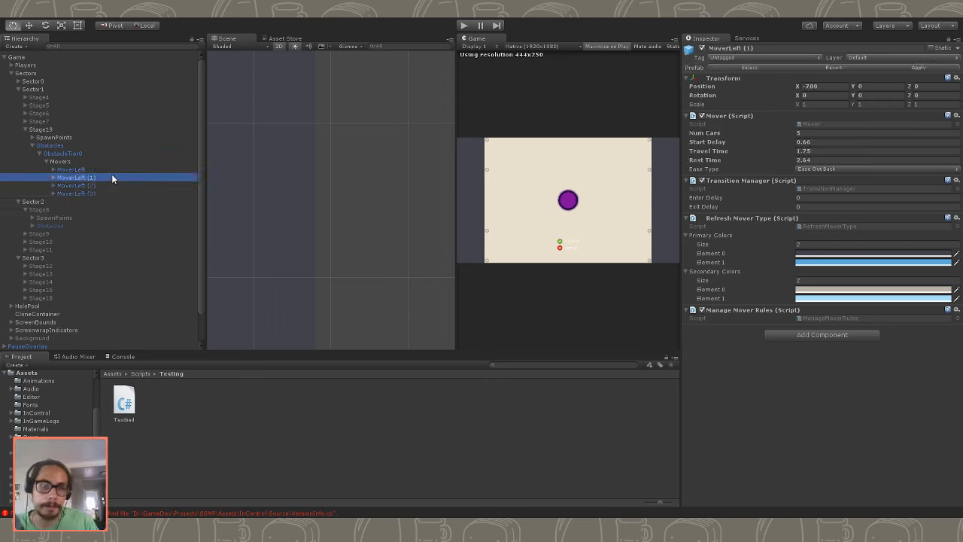
pyautogui.click(114, 169)
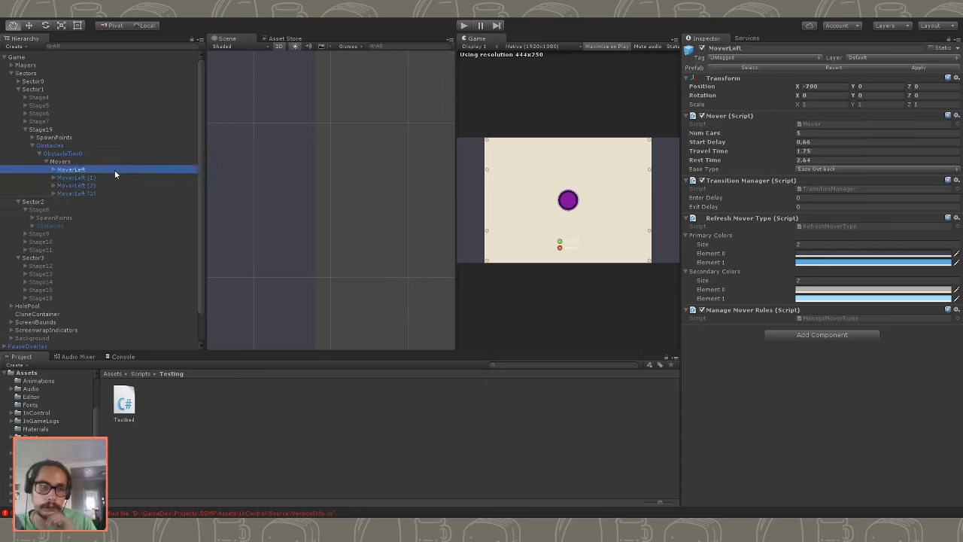
pyautogui.click(122, 176)
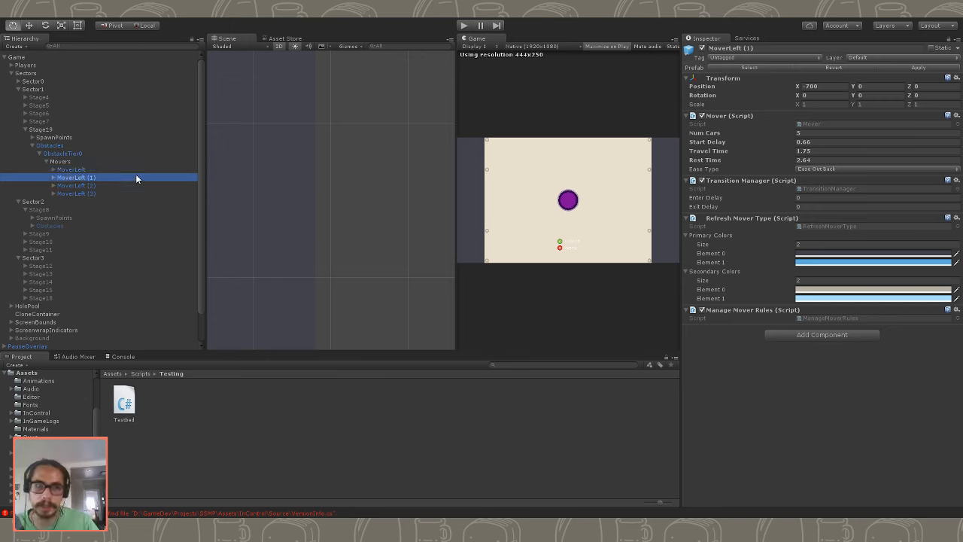
pyautogui.click(53, 169)
pyautogui.click(69, 187)
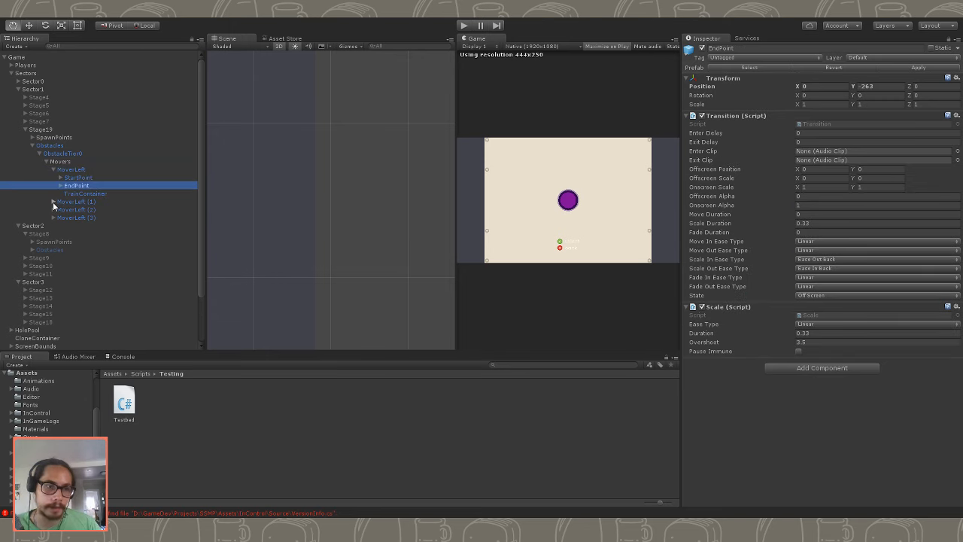
pyautogui.click(53, 202)
pyautogui.click(79, 217)
pyautogui.keyDown('ctrl'); pyautogui.click(83, 185); pyautogui.keyUp('ctrl')
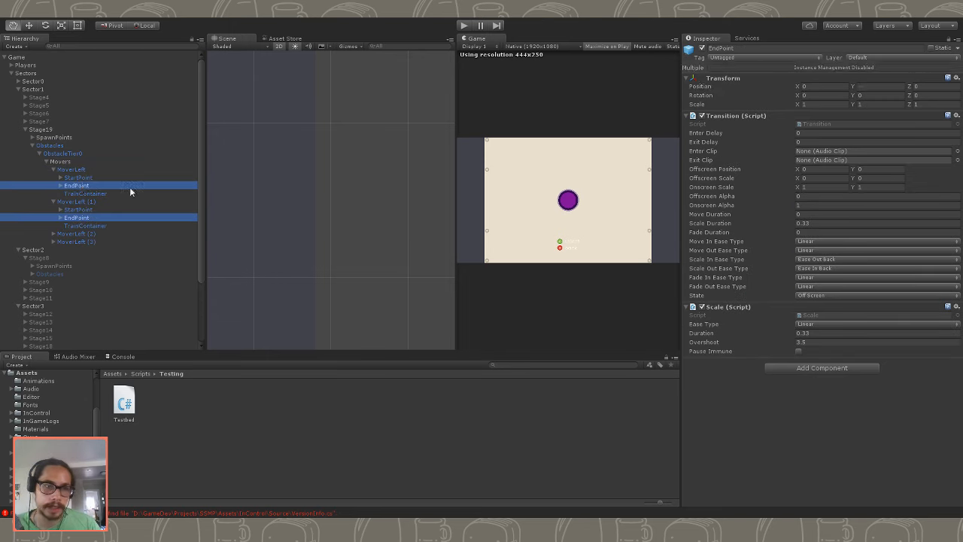
pyautogui.click(873, 86)
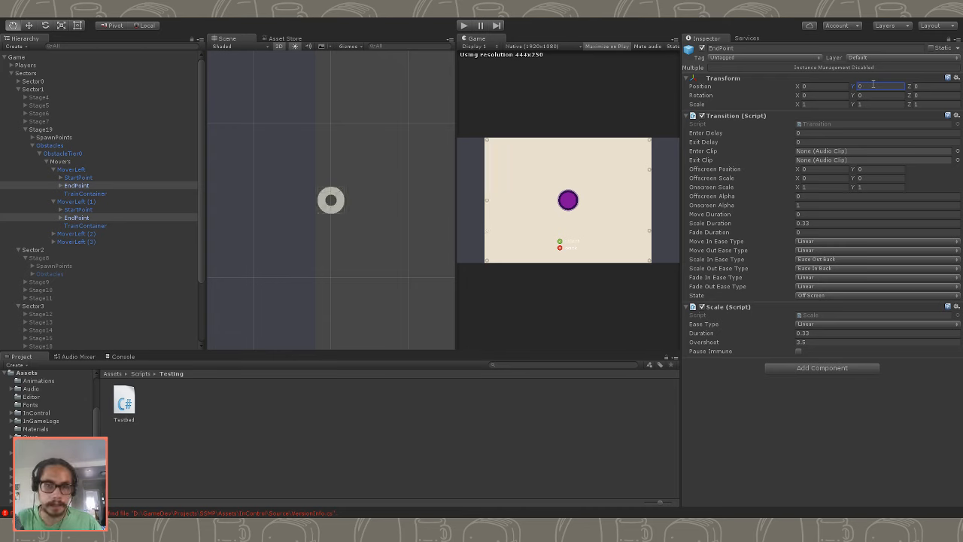
# - Set the Y position of the EndPoints of MoverLeft (2) and MoverLeft (3) to 0
pyautogui.click(53, 234)
pyautogui.click(54, 266)
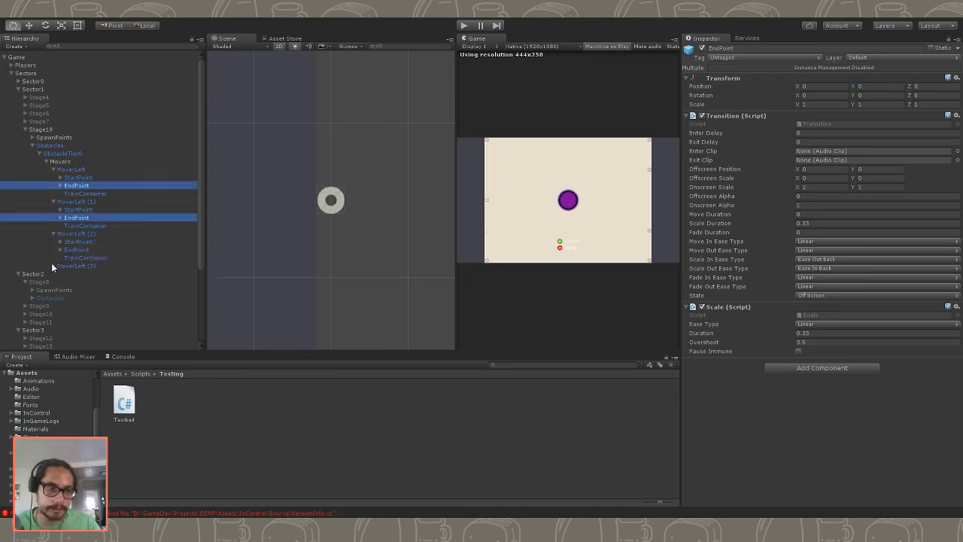
pyautogui.click(76, 282)
pyautogui.keyDown('ctrl'); pyautogui.click(76, 250); pyautogui.keyUp('ctrl')
pyautogui.click(871, 87)
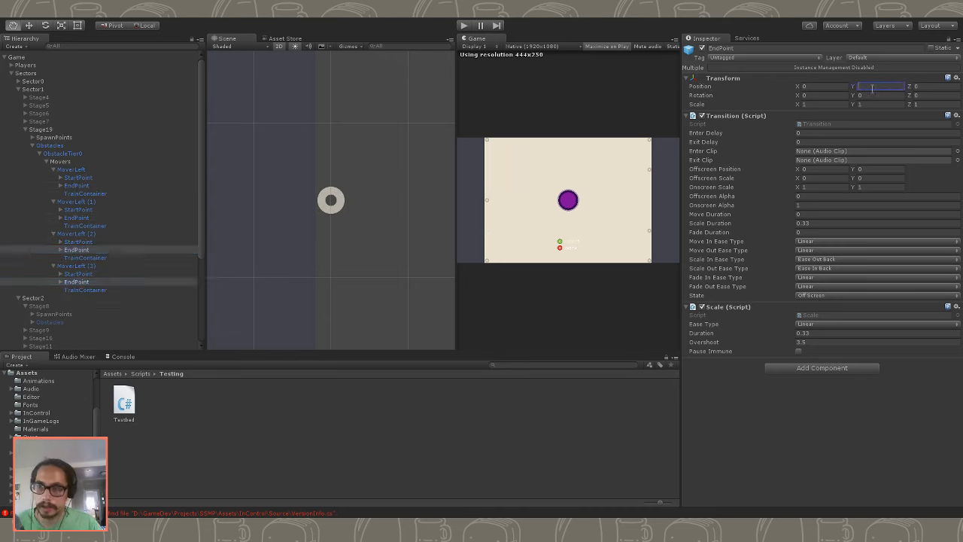
# - Check the start and end point positions of MoverLeft and MoverLeft (1)
pyautogui.click(110, 203)
pyautogui.click(107, 224)
pyautogui.click(109, 211)
pyautogui.click(109, 217)
pyautogui.click(112, 210)
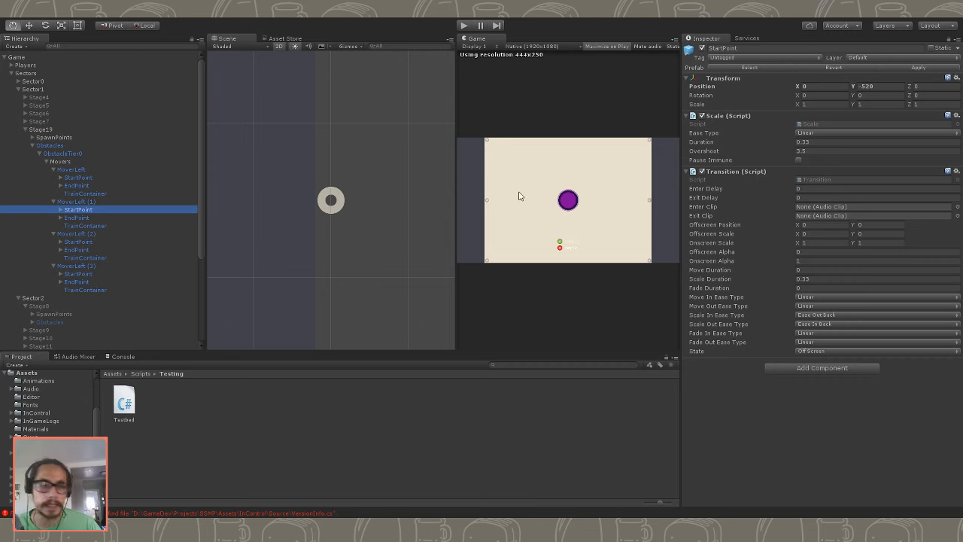
pyautogui.click(98, 195)
pyautogui.click(99, 210)
pyautogui.click(83, 186)
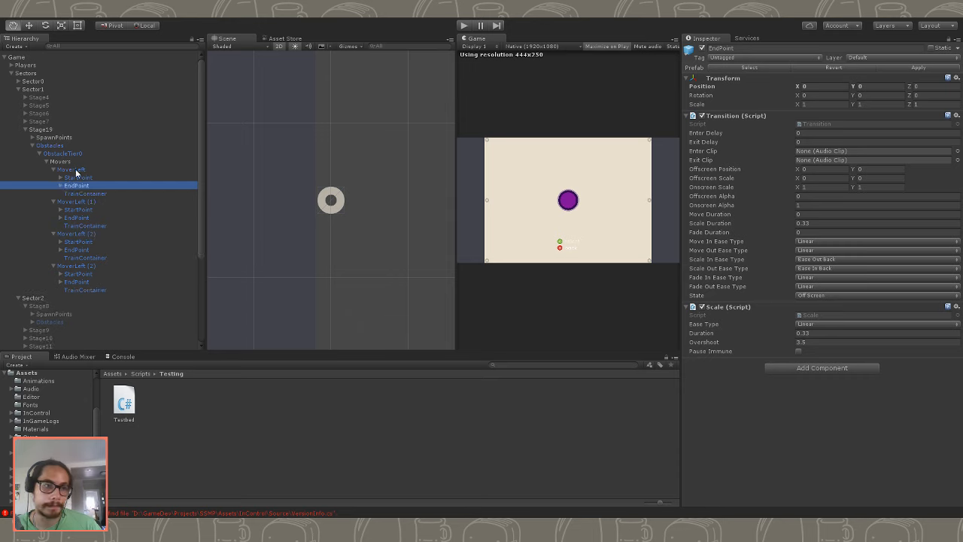
# - Set Num Cars to 3 on all four movers at once and play-test Stage19
pyautogui.click(71, 170)
pyautogui.click(53, 168)
pyautogui.click(53, 177)
pyautogui.click(52, 185)
pyautogui.click(53, 194)
pyautogui.keyDown('shift'); pyautogui.click(100, 195); pyautogui.keyUp('shift')
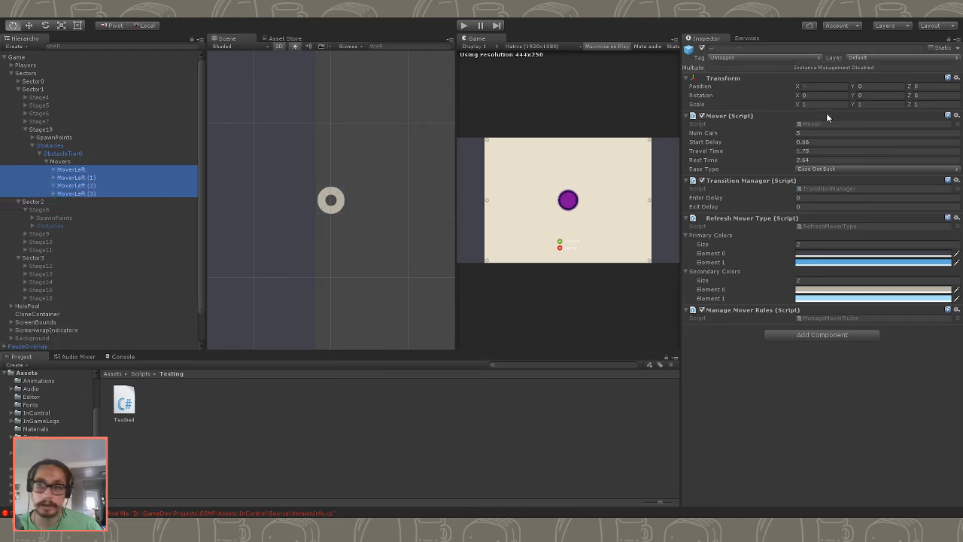
pyautogui.click(813, 133)
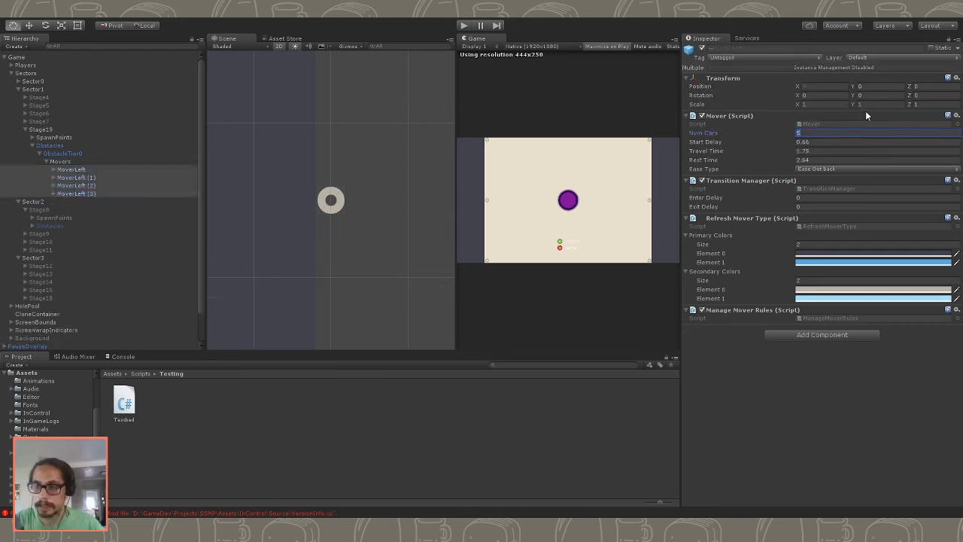
pyautogui.write('3')
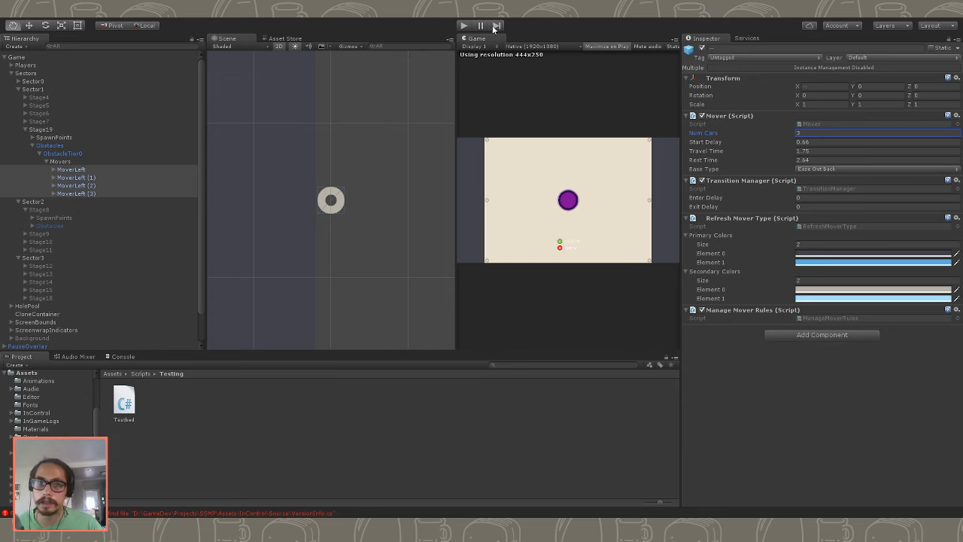
pyautogui.click(465, 26)
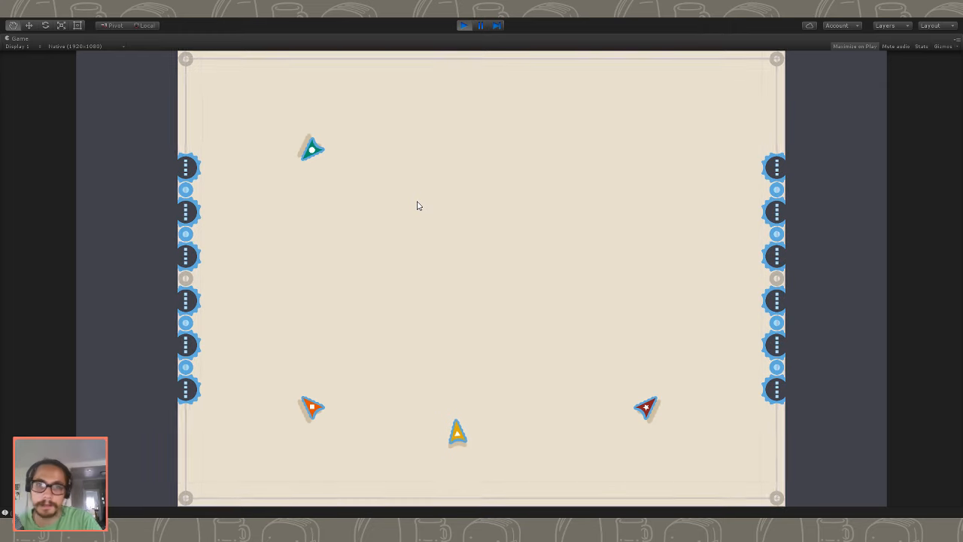
pyautogui.click(461, 26)
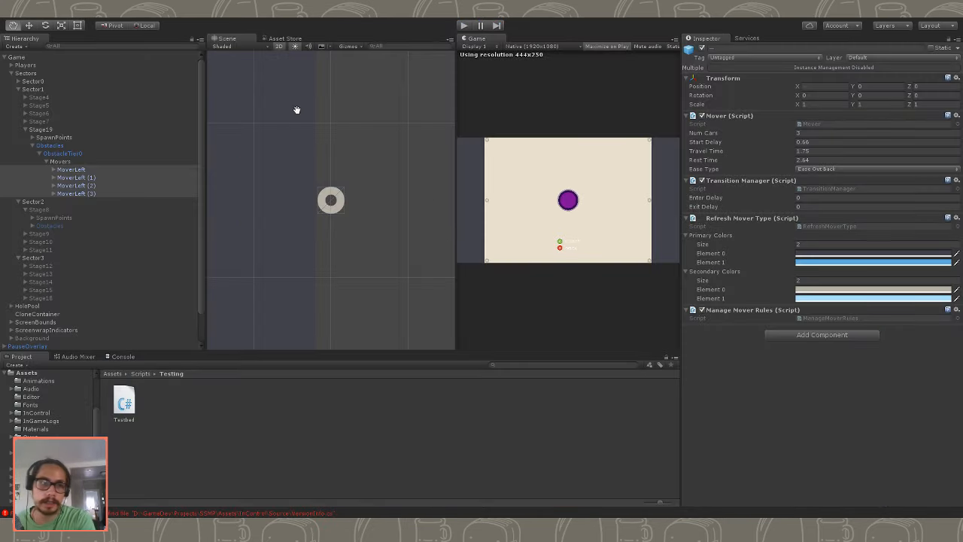
# - Rename MoverLeft (2) in Stage19's Movers as MoverRight
pyautogui.click(78, 186)
pyautogui.click(78, 186)
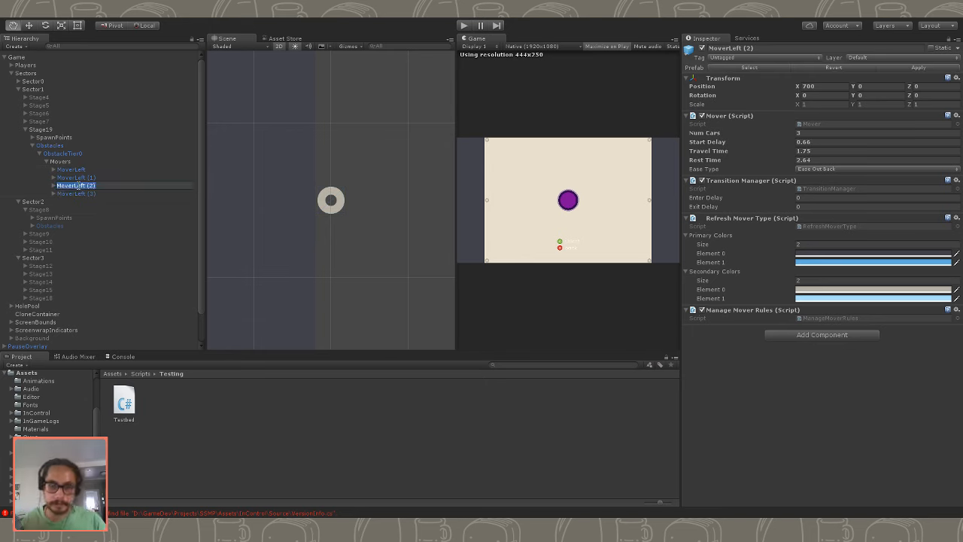
pyautogui.write('Mo')
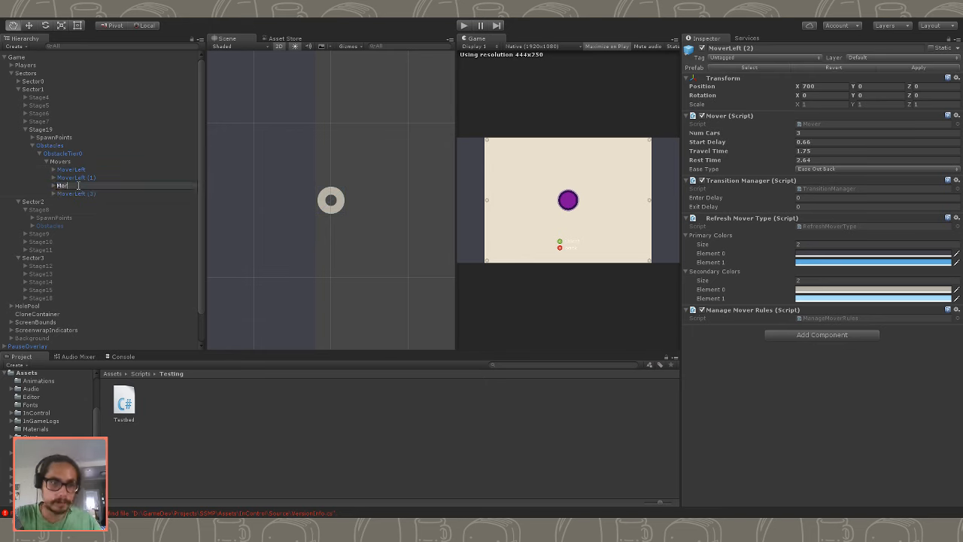
pyautogui.write('verRight')
pyautogui.press('Return')
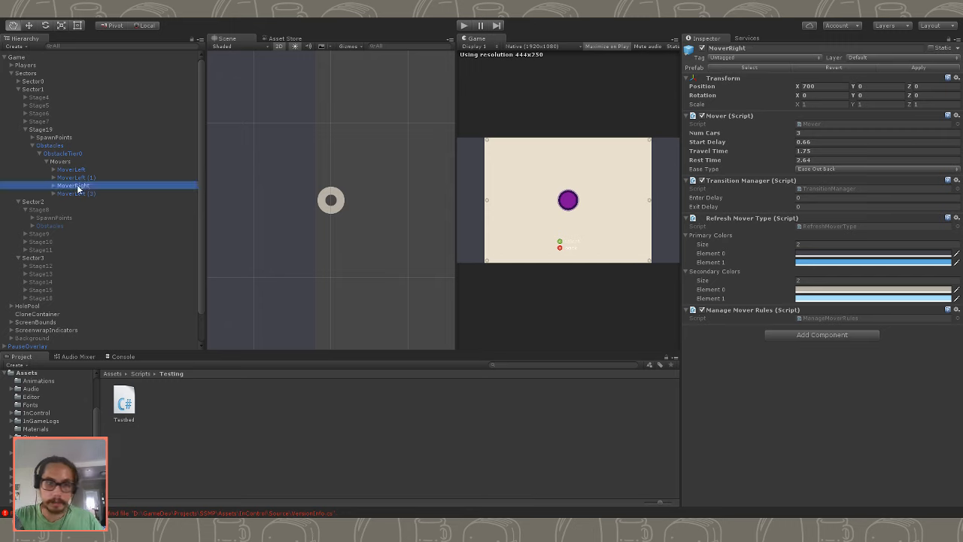
# - Rename MoverLeft (3) in Stage19's Movers as MoverRight (1)
pyautogui.press('Down')
pyautogui.press('Right')
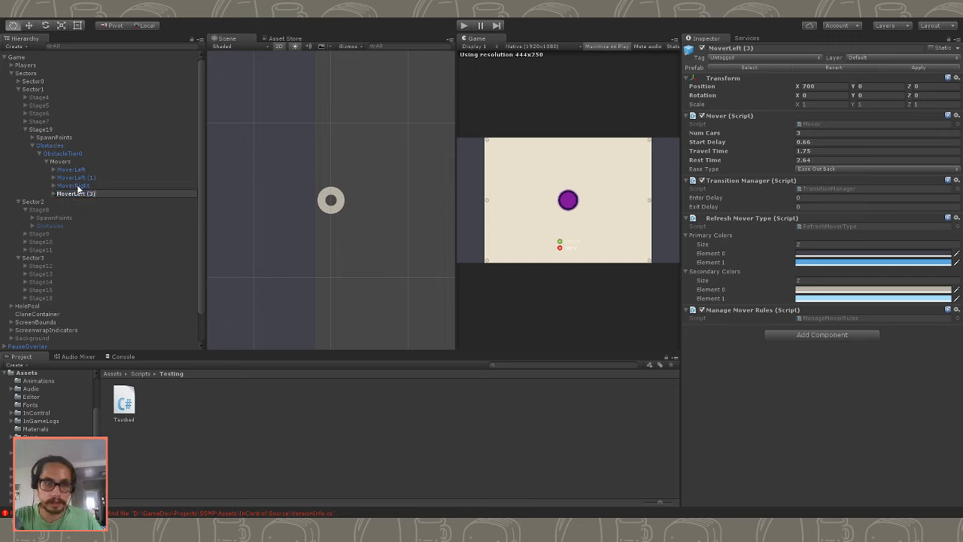
pyautogui.hotkey('shift', 'Home')
pyautogui.write('Mov')
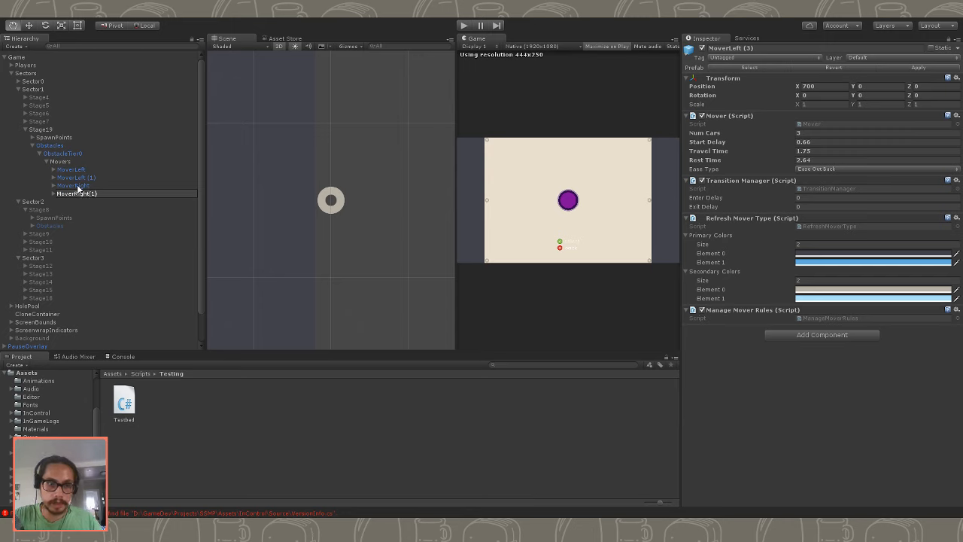
pyautogui.press('Return')
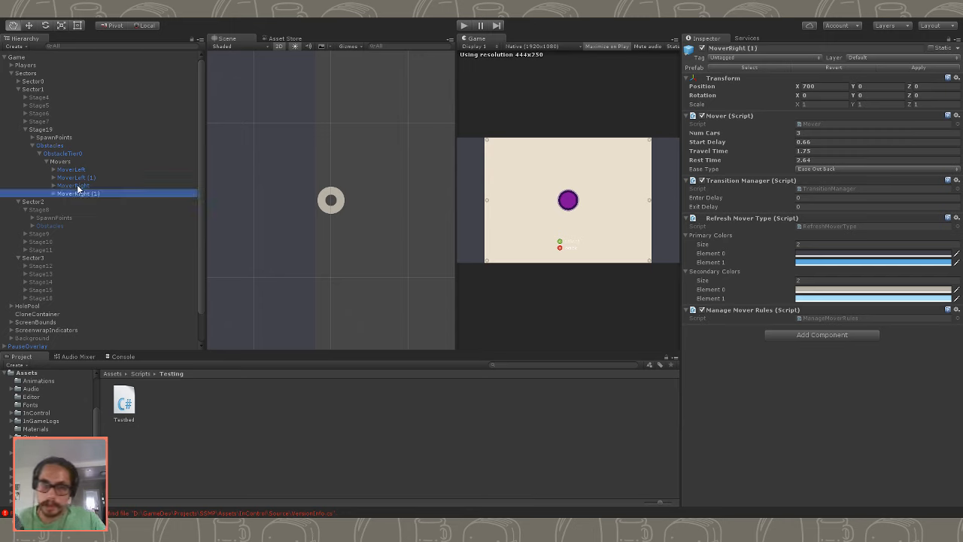
# - Duplicate MoverLeft and MoverRight within Stage19's Movers
pyautogui.scroll(-10, 441, 185)
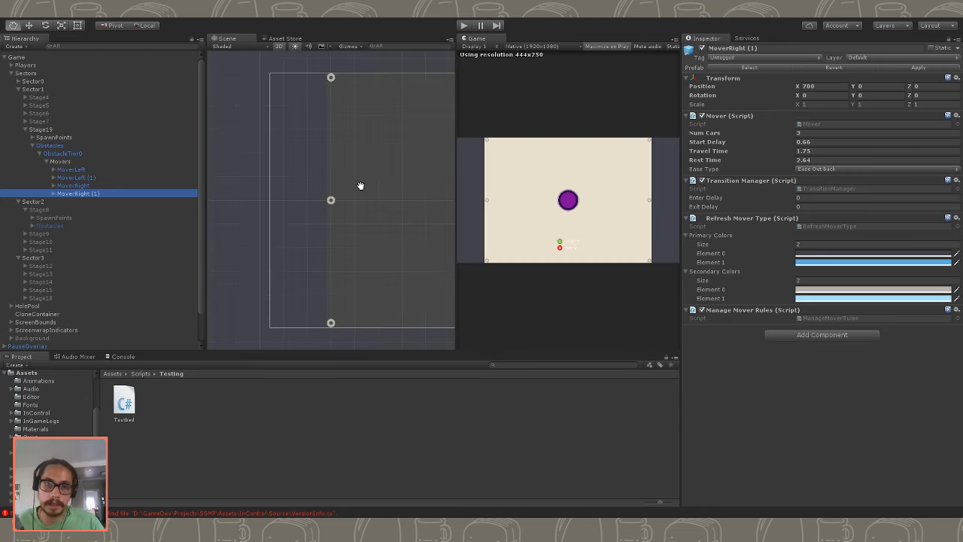
pyautogui.click(86, 186)
pyautogui.click(92, 203)
pyautogui.click(90, 195)
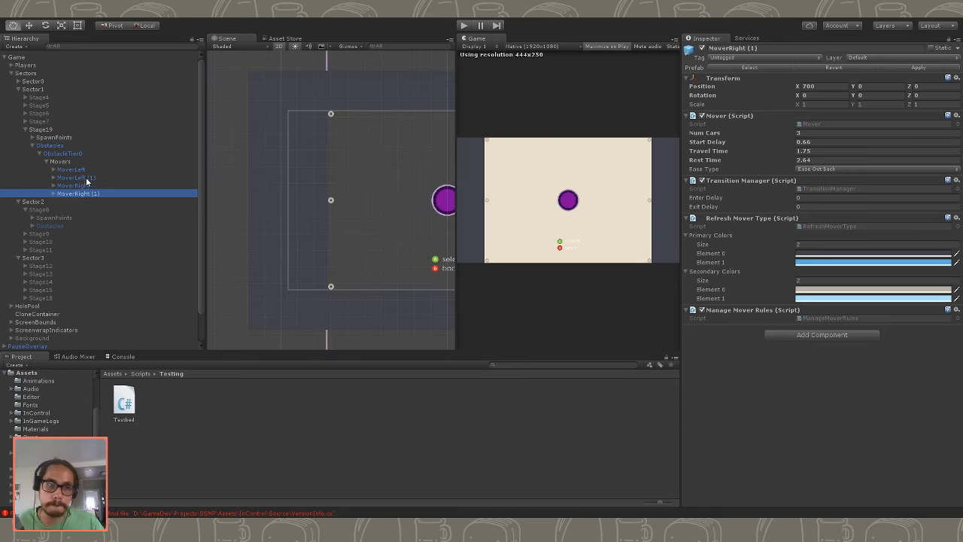
pyautogui.click(87, 171)
pyautogui.keyDown('shift'); pyautogui.click(91, 178); pyautogui.keyUp('shift')
pyautogui.keyDown('ctrl'); pyautogui.click(99, 179); pyautogui.keyUp('ctrl')
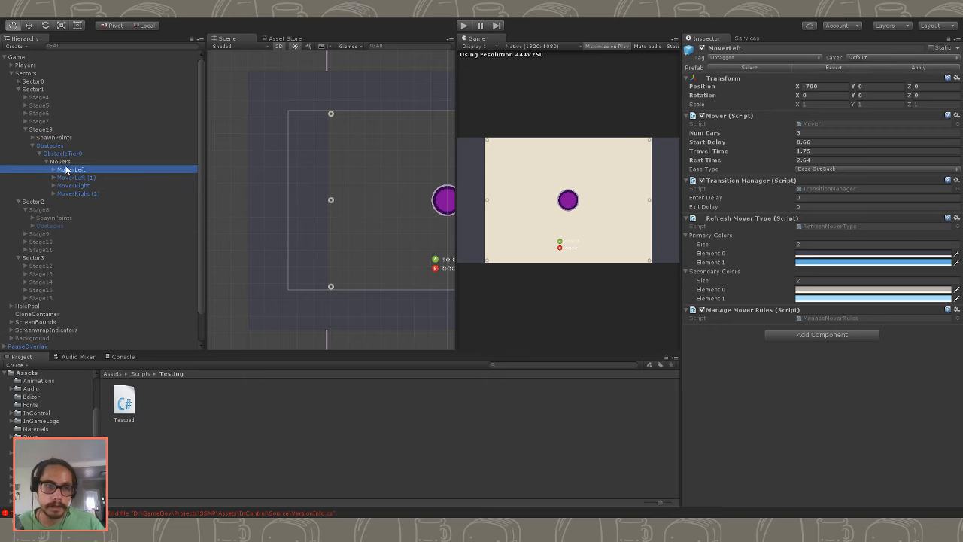
pyautogui.press('f')
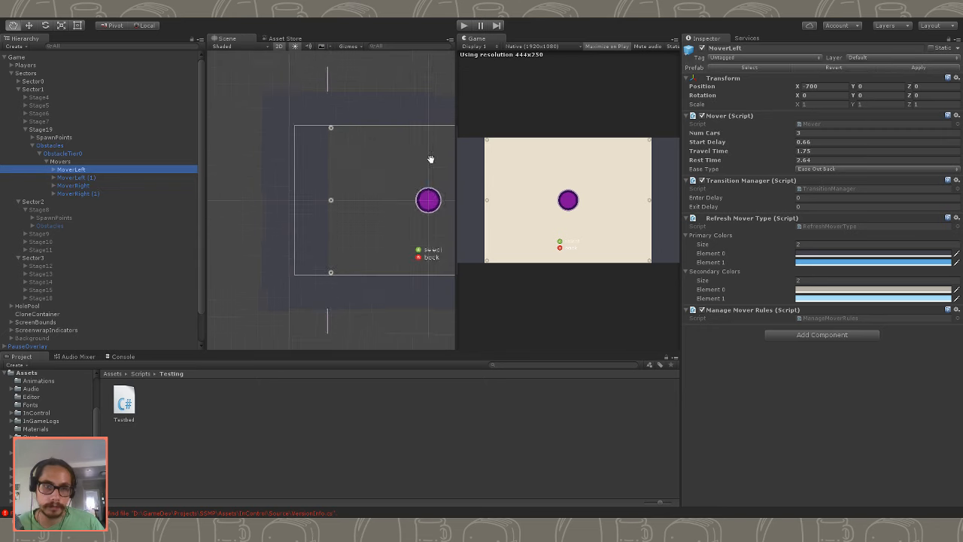
pyautogui.hotkey('ctrl', 'd')
pyautogui.click(80, 186)
pyautogui.hotkey('ctrl', 'd')
# - Position the duplicated mover MoverLeft (2) at X 0 and Y 520
pyautogui.click(94, 216)
pyautogui.click(91, 201)
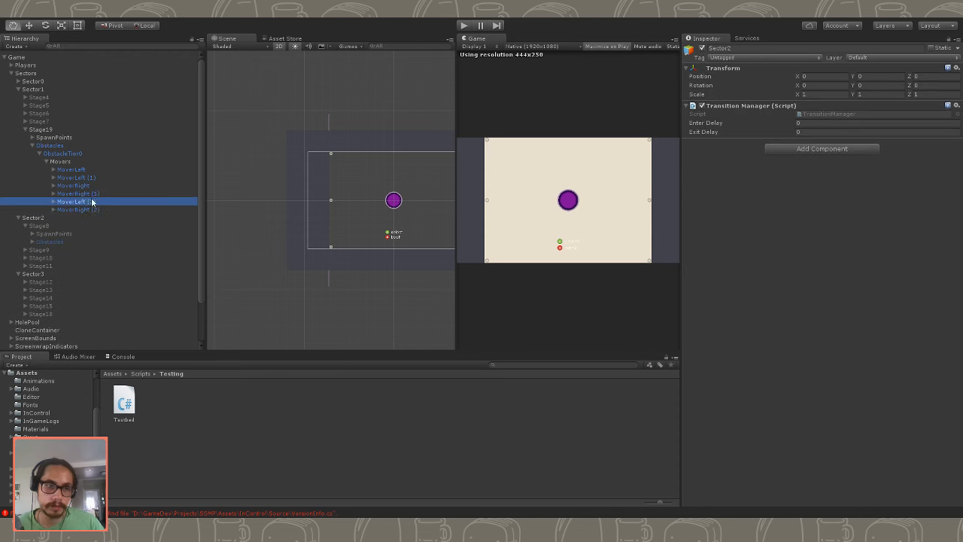
pyautogui.click(811, 86)
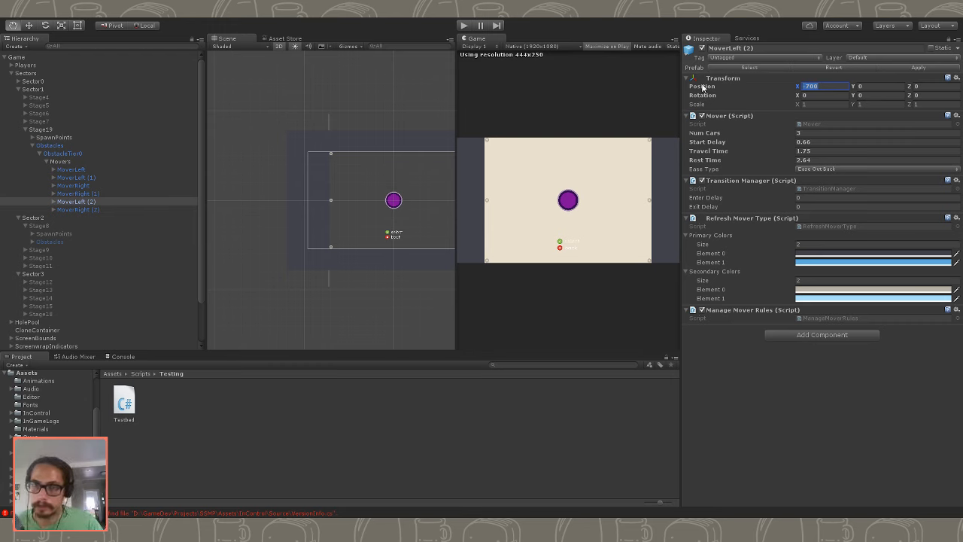
pyautogui.write('0')
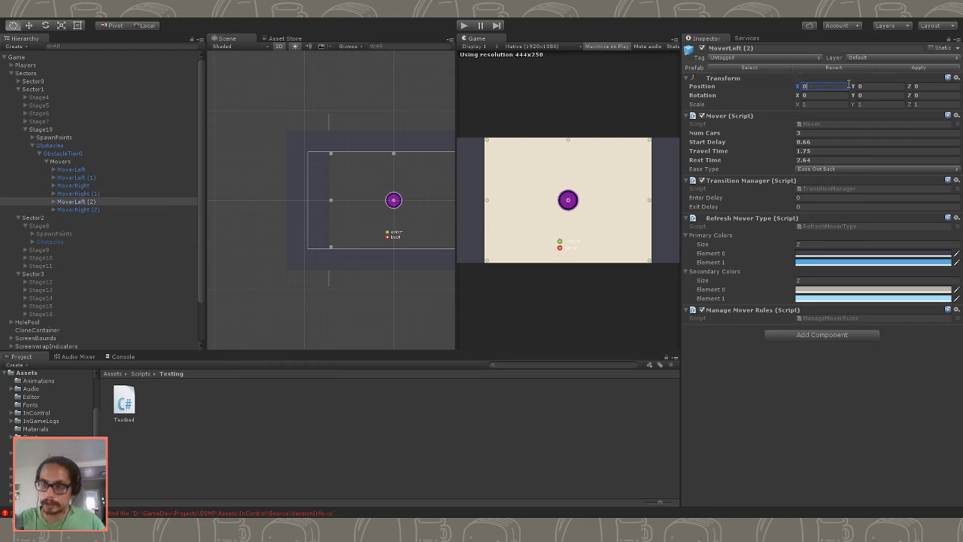
pyautogui.press('Tab')
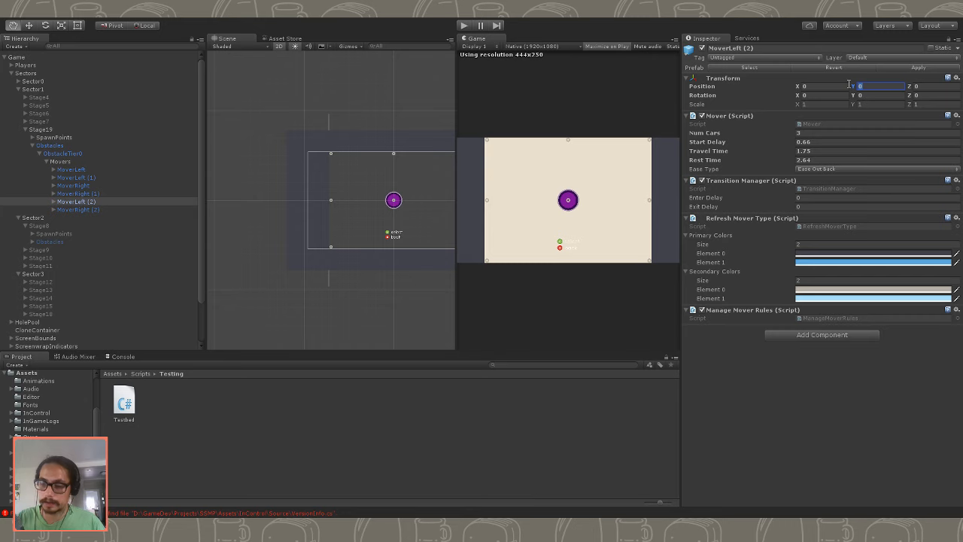
pyautogui.write('520')
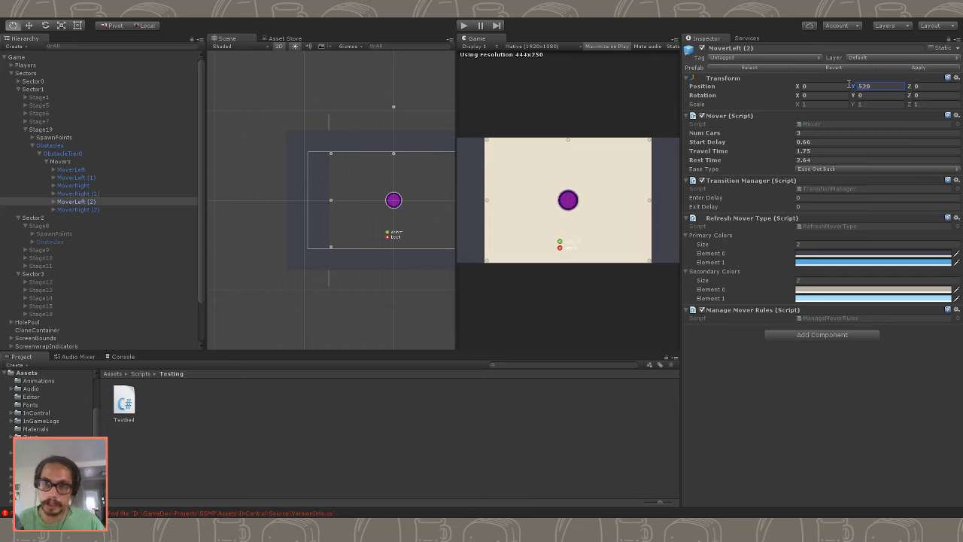
# - Set the position of MoverLeft (2)'s StartPoint to X -700 and Y 0
pyautogui.click(54, 201)
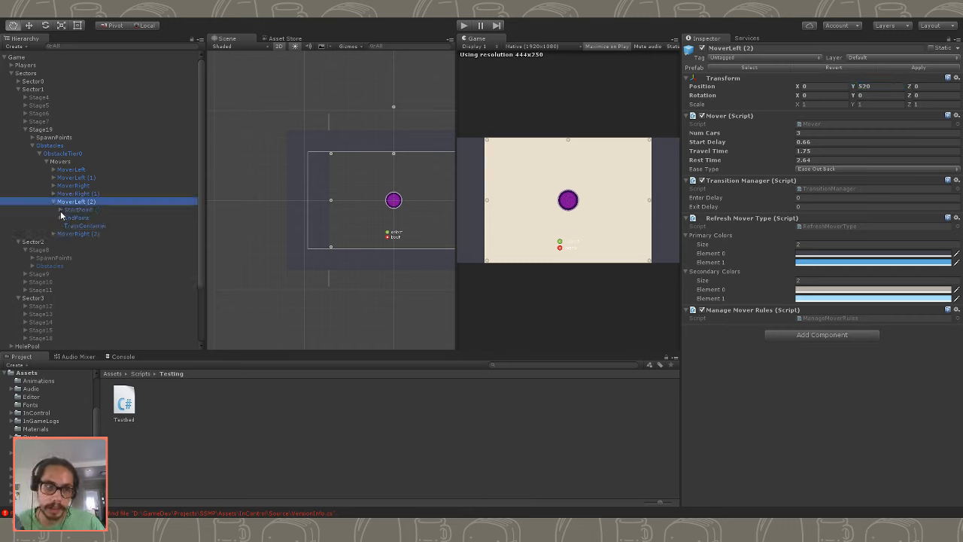
pyautogui.click(75, 210)
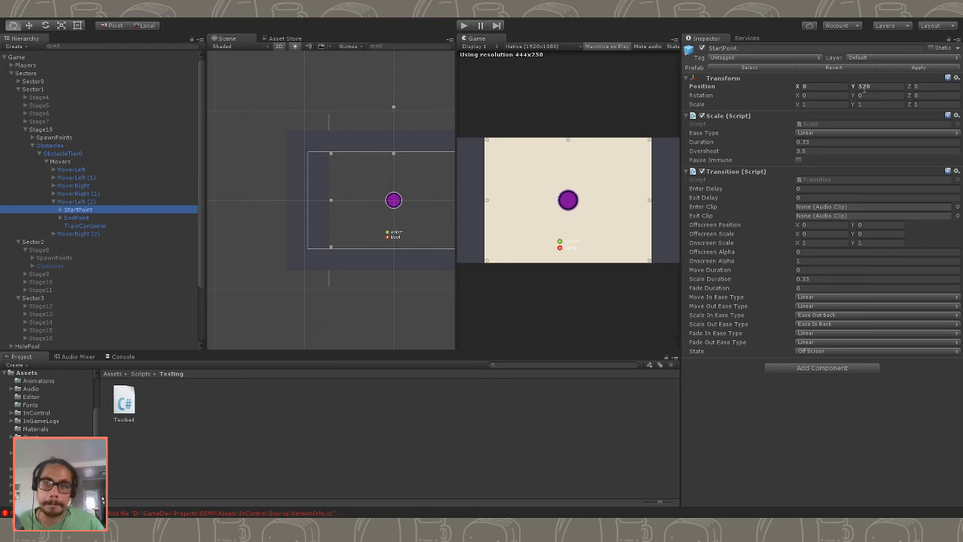
pyautogui.click(879, 86)
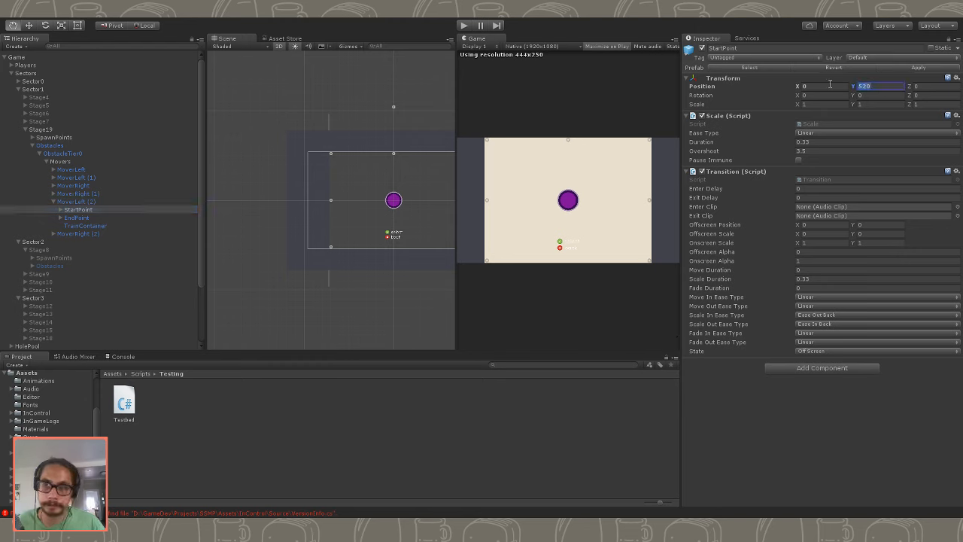
pyautogui.write('0')
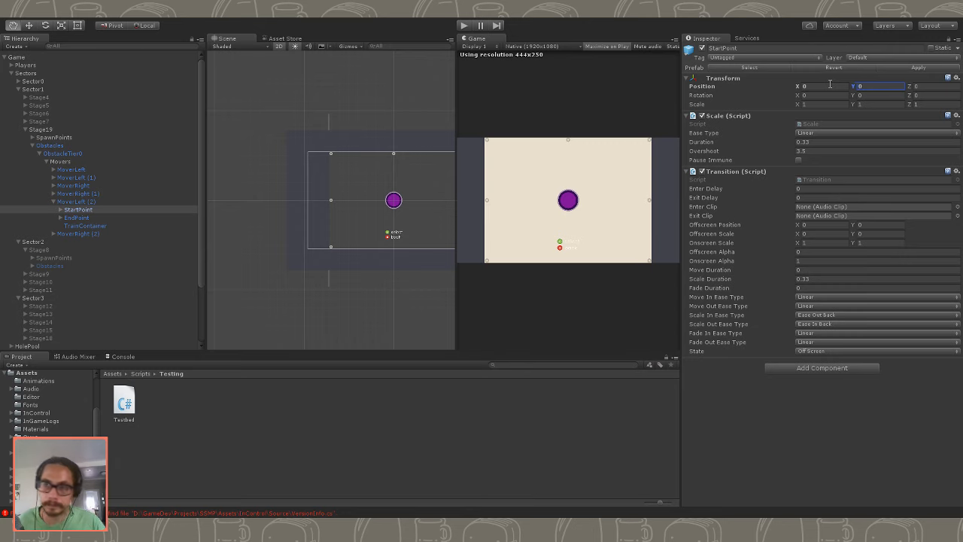
pyautogui.click(830, 85)
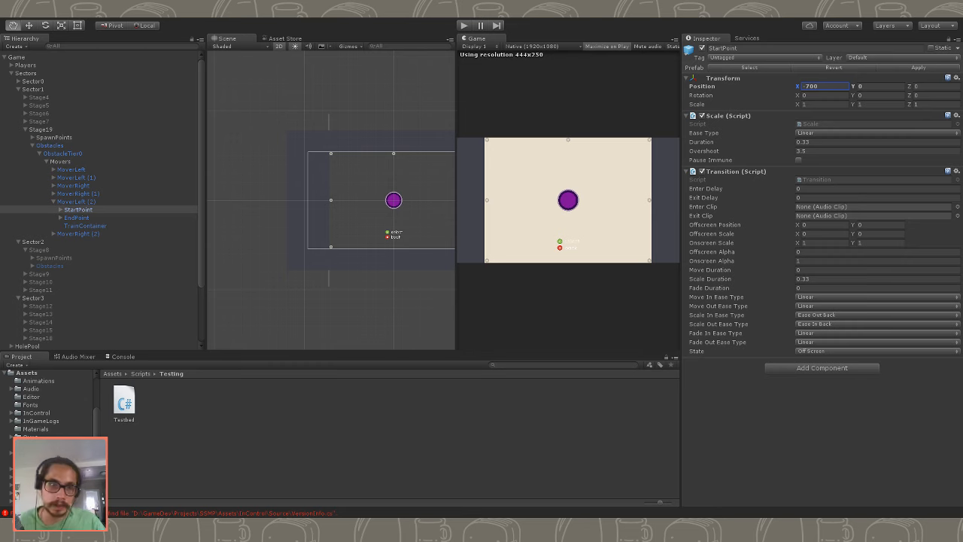
# - Position the duplicated mover MoverRight (2) at X 0 and Y 520
pyautogui.click(71, 218)
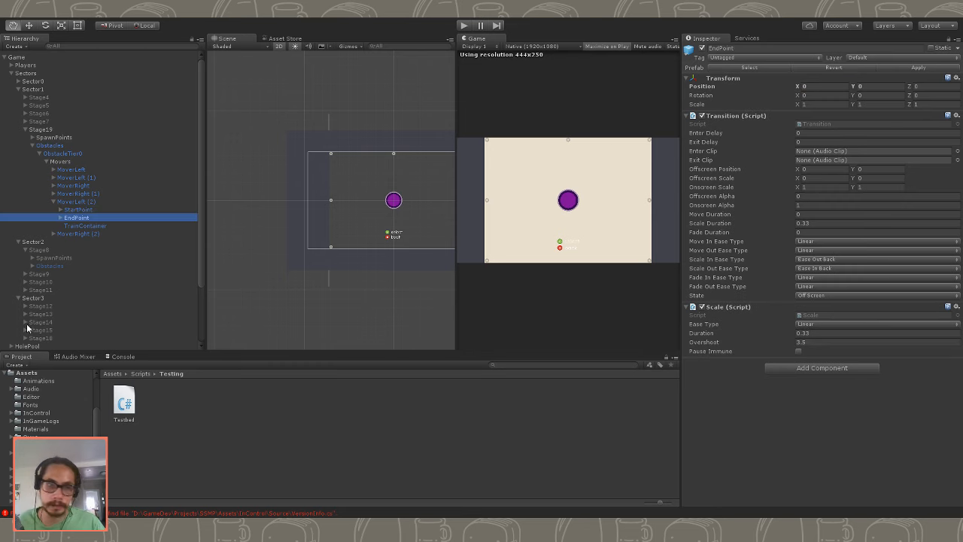
pyautogui.click(68, 227)
pyautogui.click(70, 234)
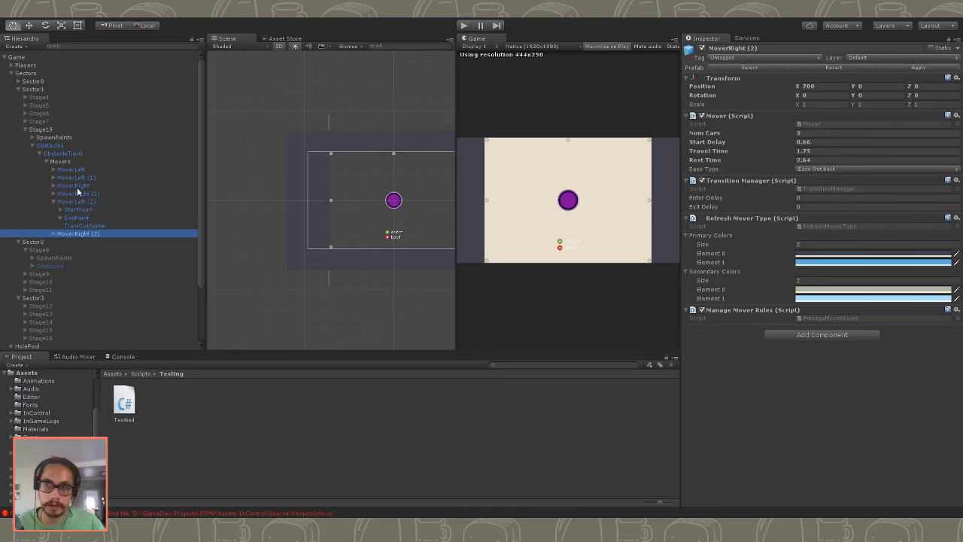
pyautogui.click(813, 86)
pyautogui.write('0')
pyautogui.press('Tab')
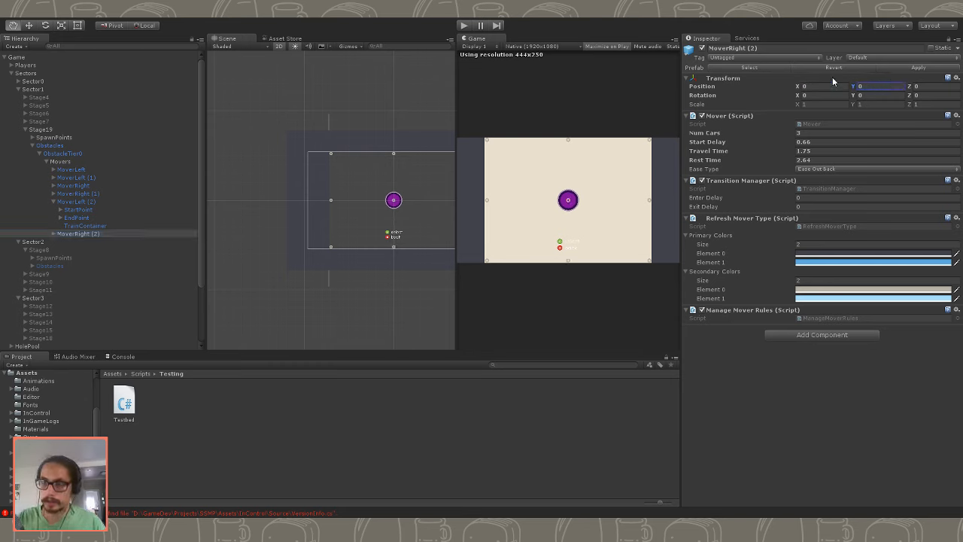
pyautogui.click(874, 87)
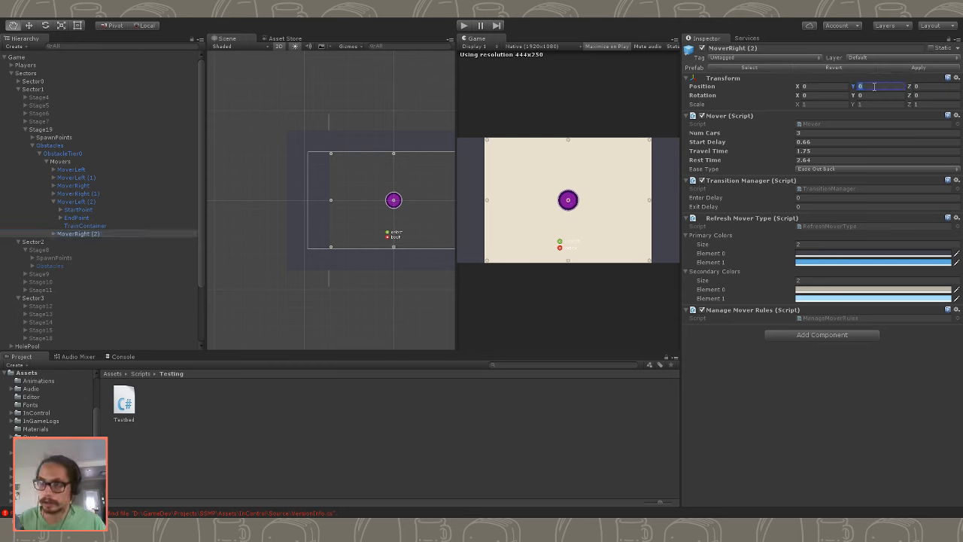
pyautogui.write('520')
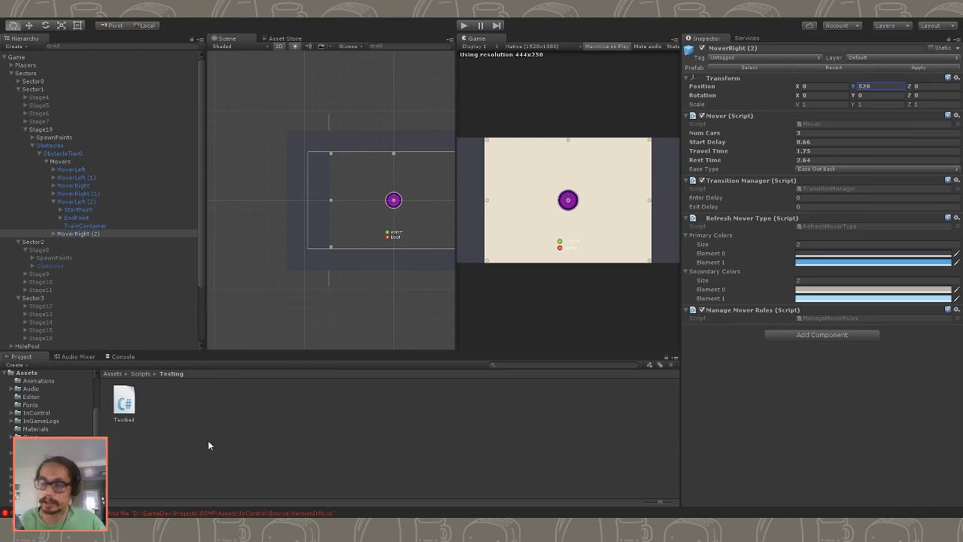
# - Examine the StartPoint, EndPoint and TrainContainer settings of MoverLeft (2)
pyautogui.click(83, 235)
pyautogui.click(85, 227)
pyautogui.click(86, 219)
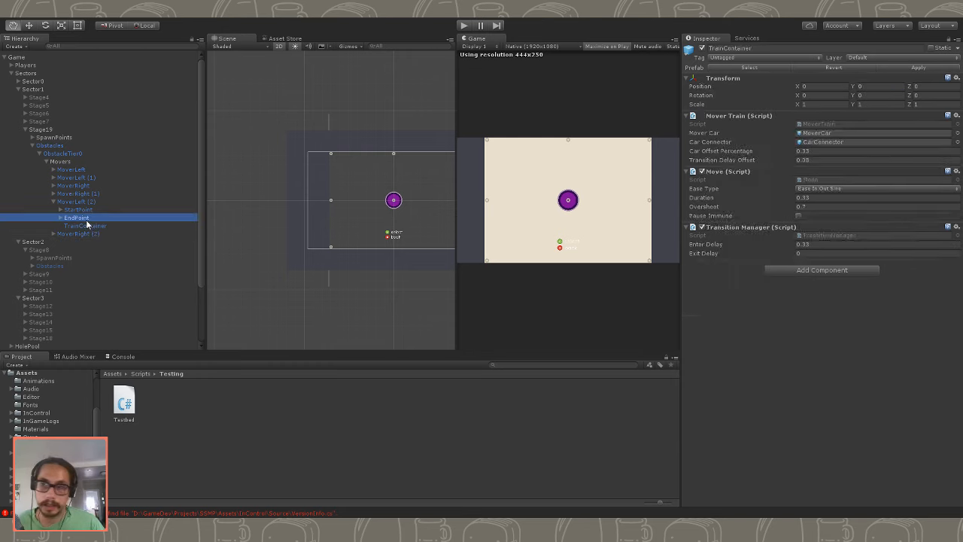
pyautogui.click(89, 228)
pyautogui.click(67, 232)
pyautogui.click(73, 218)
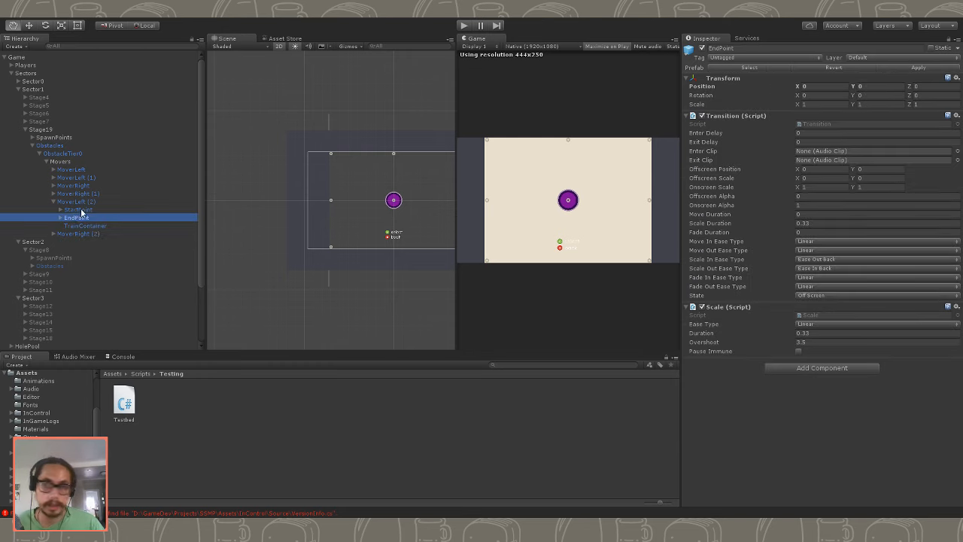
pyautogui.click(85, 209)
pyautogui.click(86, 217)
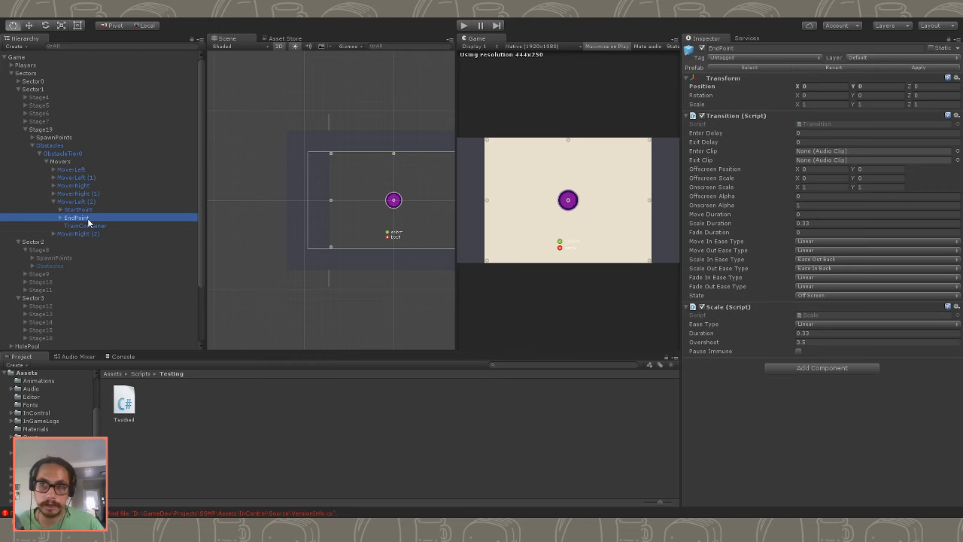
# - Set the position of MoverRight (2)'s StartPoint to X 700 and Y 0
pyautogui.click(54, 234)
pyautogui.click(77, 241)
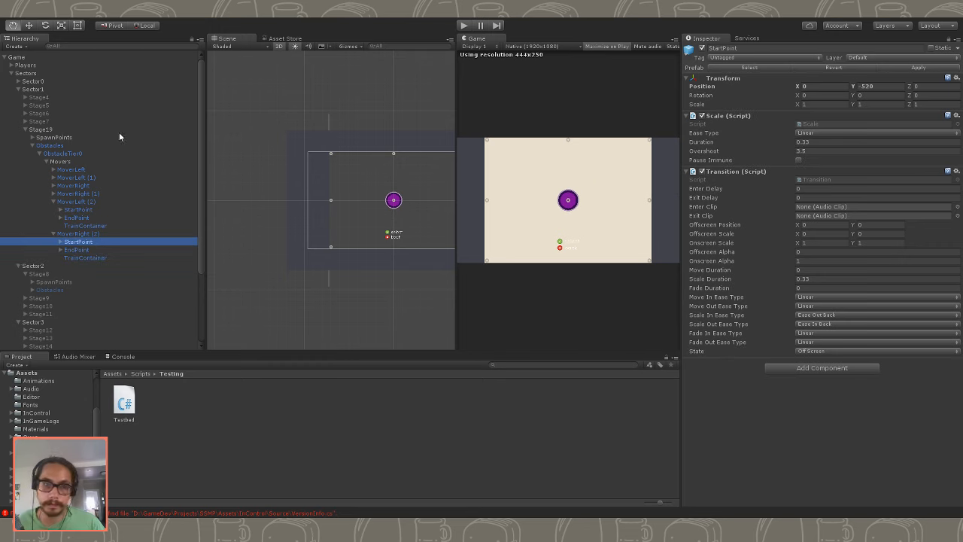
pyautogui.click(101, 250)
pyautogui.click(101, 242)
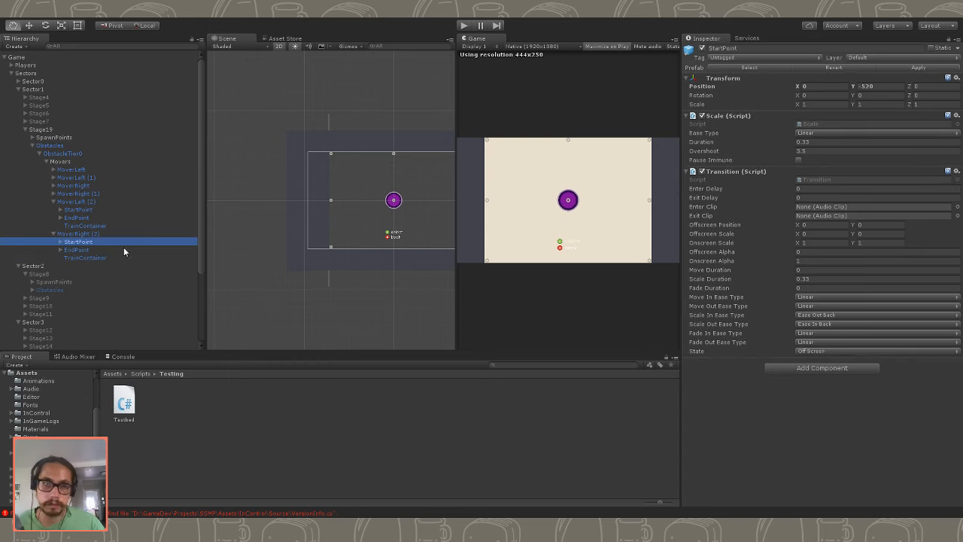
pyautogui.click(123, 249)
pyautogui.click(146, 233)
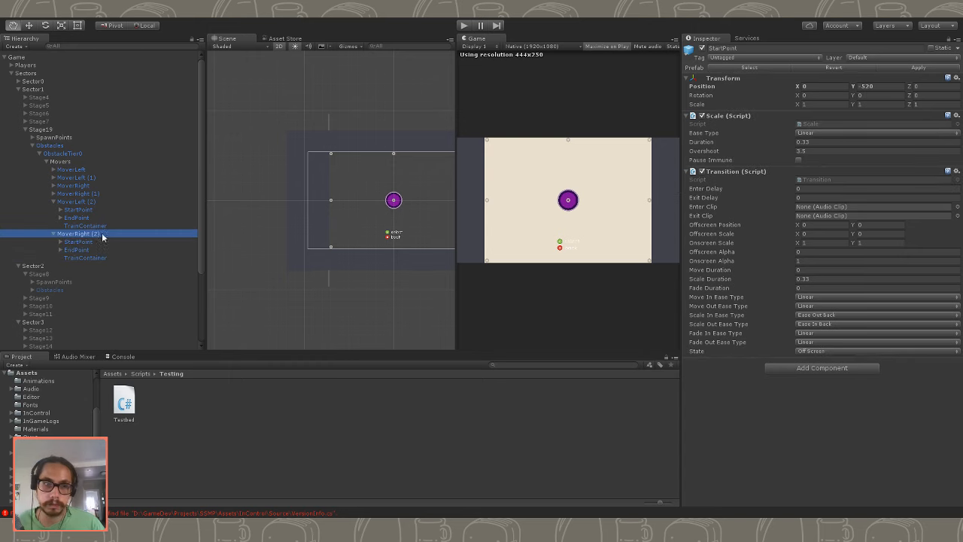
pyautogui.click(145, 241)
pyautogui.click(871, 85)
pyautogui.write('0')
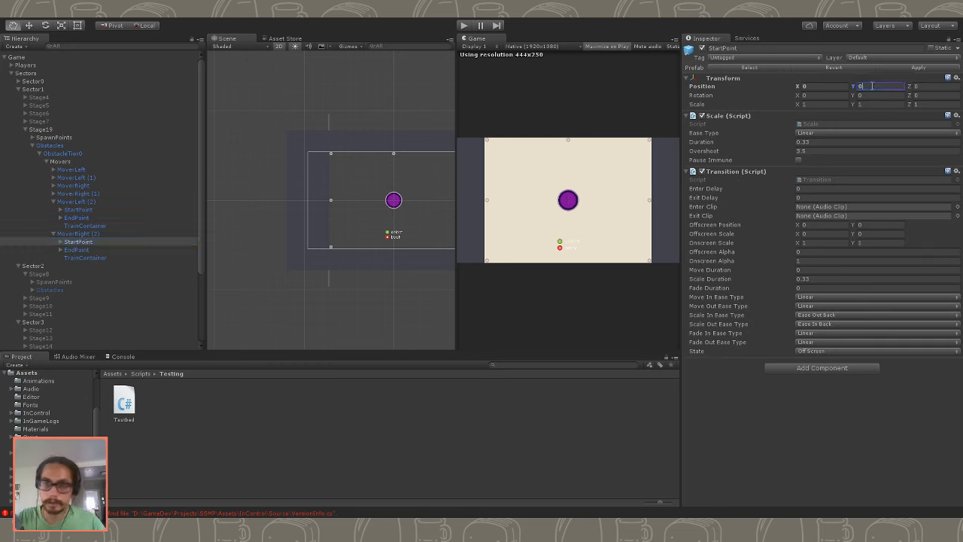
pyautogui.click(832, 87)
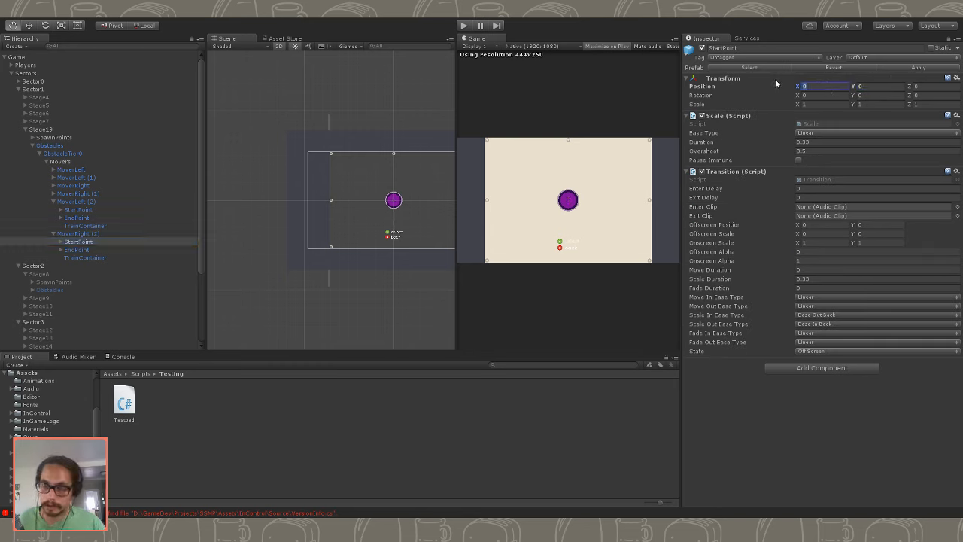
pyautogui.write('700')
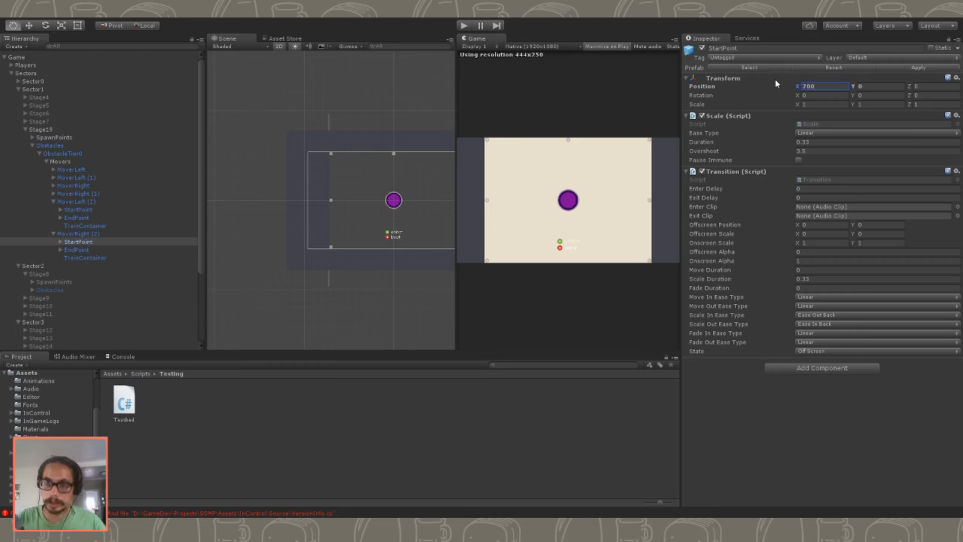
# - Rename MoverLeft (2) as MoverTop and MoverRight (2) as MoverTop (1) in Stage19's Movers
pyautogui.click(50, 234)
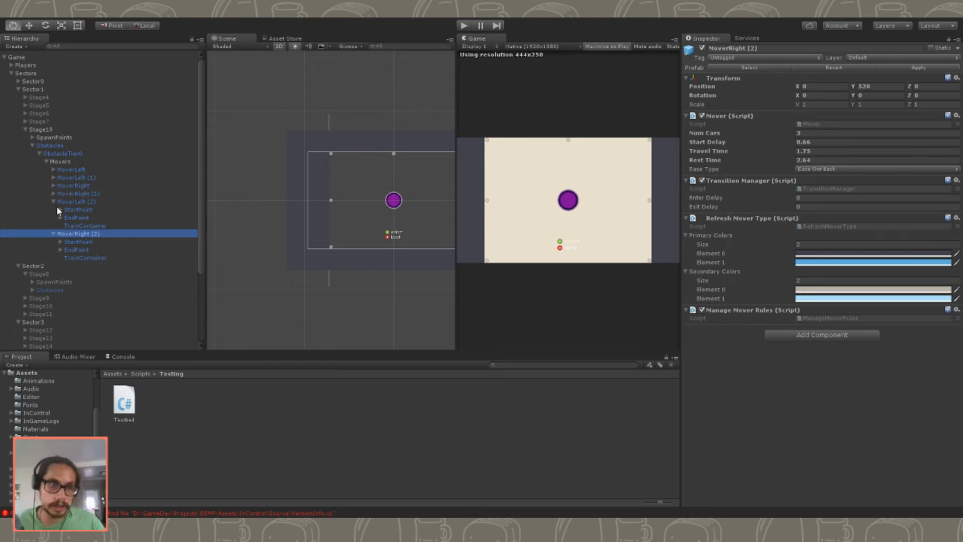
pyautogui.click(56, 203)
pyautogui.click(53, 202)
pyautogui.click(76, 201)
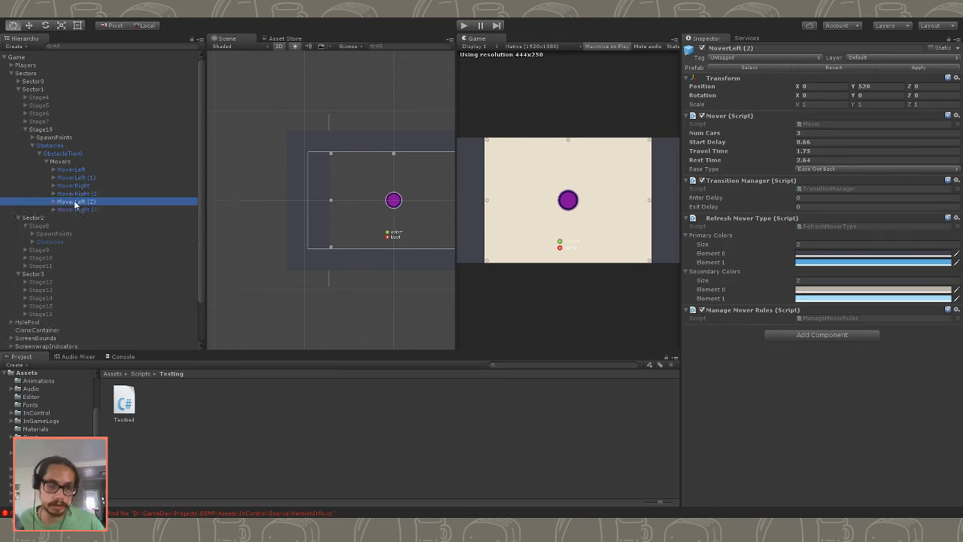
pyautogui.click(75, 201)
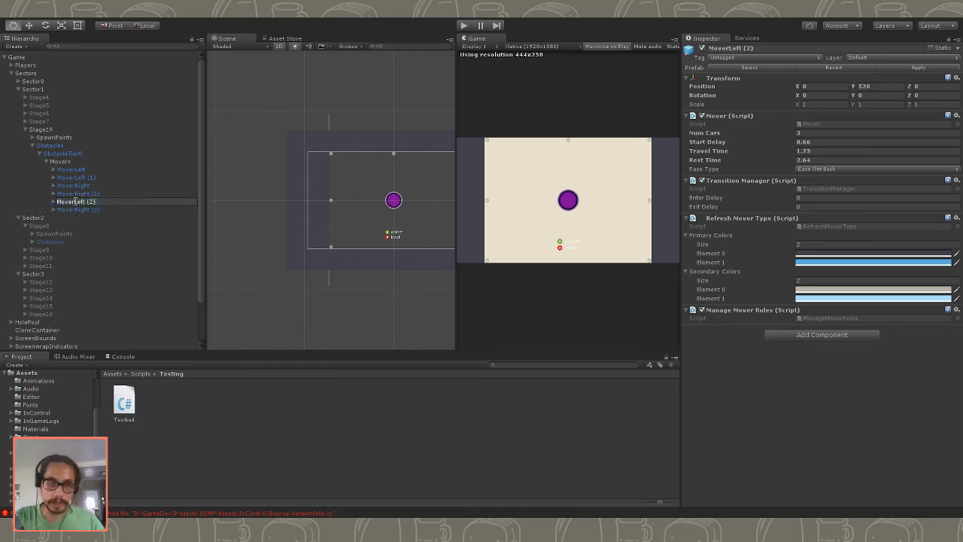
pyautogui.press('BackSpace')
pyautogui.press('BackSpace')
pyautogui.press('BackSpace')
pyautogui.press('BackSpace')
pyautogui.press('BackSpace')
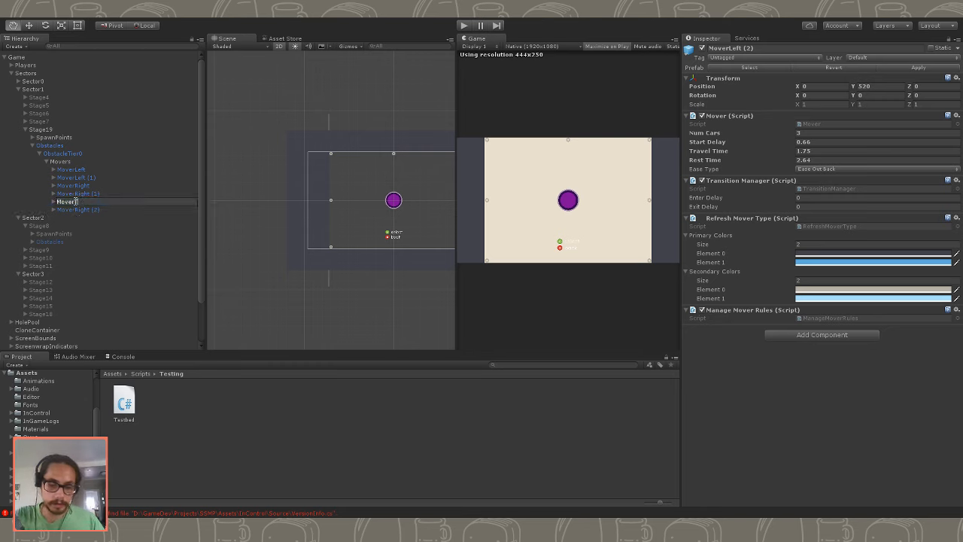
pyautogui.write('Top')
pyautogui.press('Return')
pyautogui.press('Down')
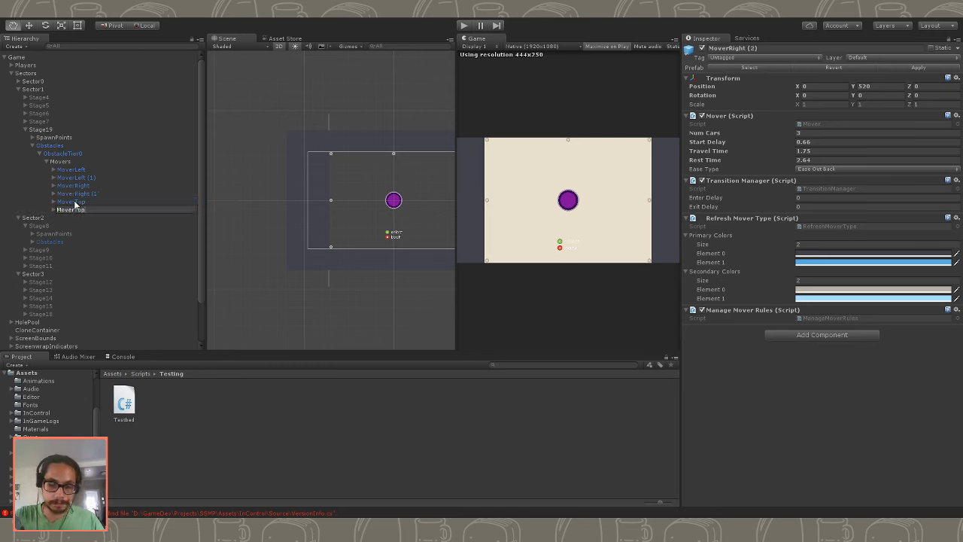
pyautogui.write(')')
pyautogui.press('Return')
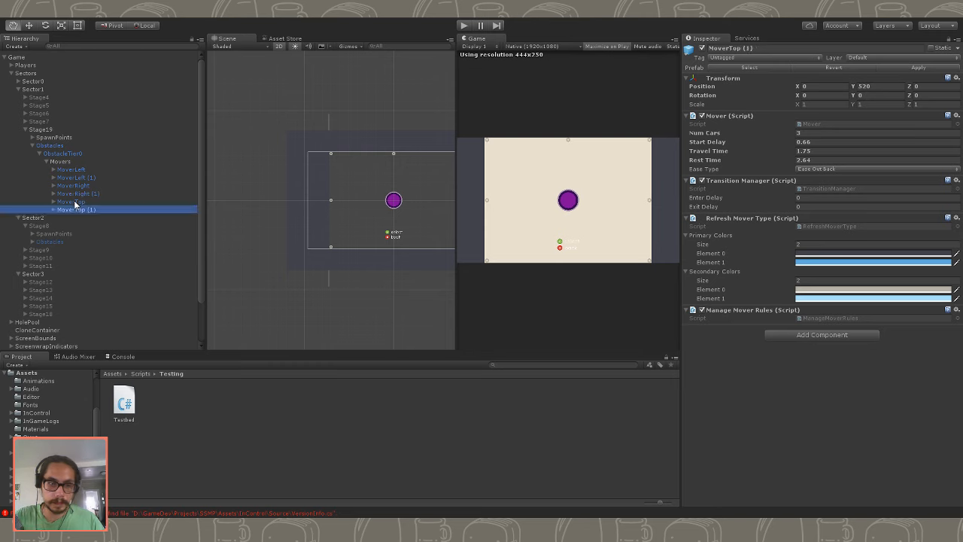
# - Duplicate both MoverTop movers and rename the copies as MoverBottom and MoverBottom (1)
pyautogui.keyDown('shift'); pyautogui.click(77, 201); pyautogui.keyUp('shift')
pyautogui.hotkey('ctrl', 'd')
pyautogui.click(90, 217)
pyautogui.press('F2')
pyautogui.press('Right')
pyautogui.press('BackSpace')
pyautogui.press('BackSpace')
pyautogui.press('BackSpace')
pyautogui.press('BackSpace')
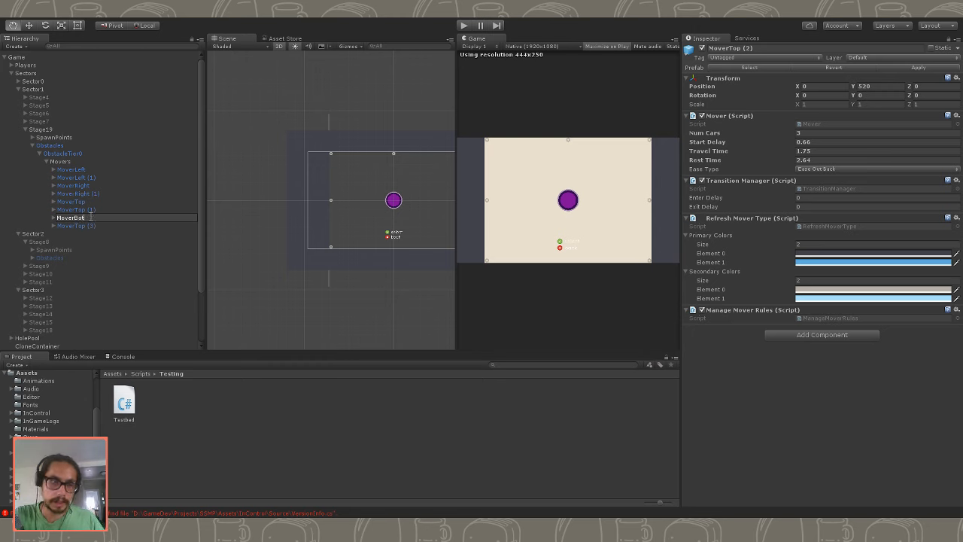
pyautogui.press('Return')
pyautogui.press('Down')
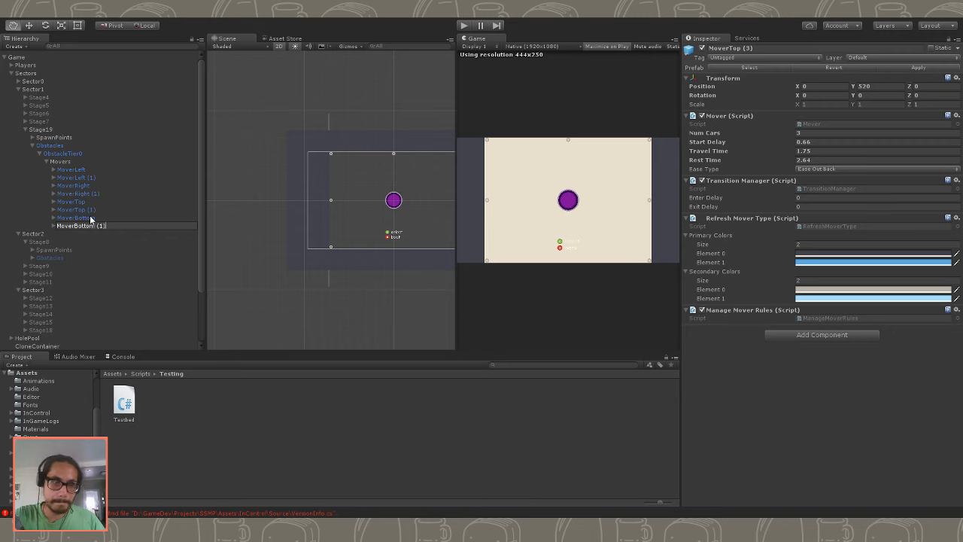
pyautogui.press('Return')
# - Set the Y position of both MoverBottom and MoverBottom (1) to -520 and play-test the stage
pyautogui.click(90, 217)
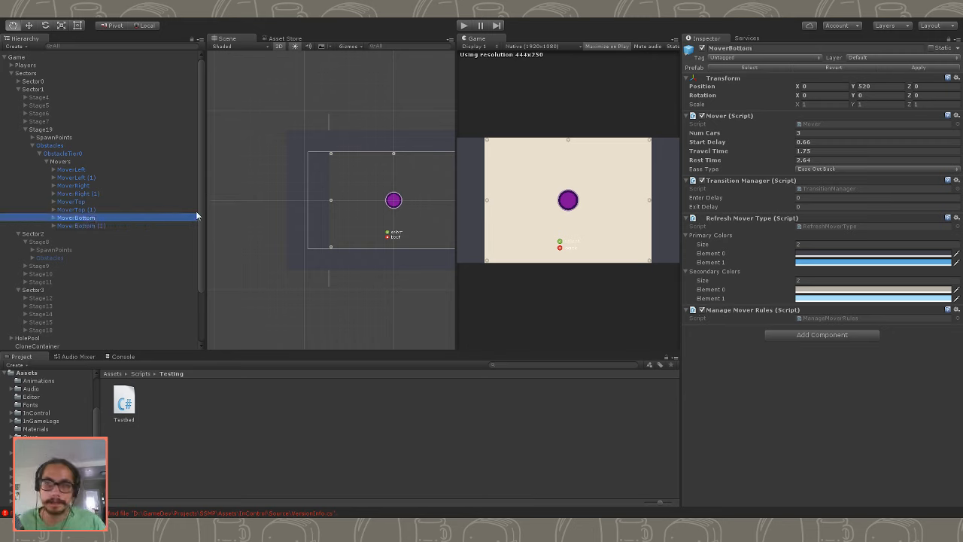
pyautogui.click(82, 226)
pyautogui.click(82, 219)
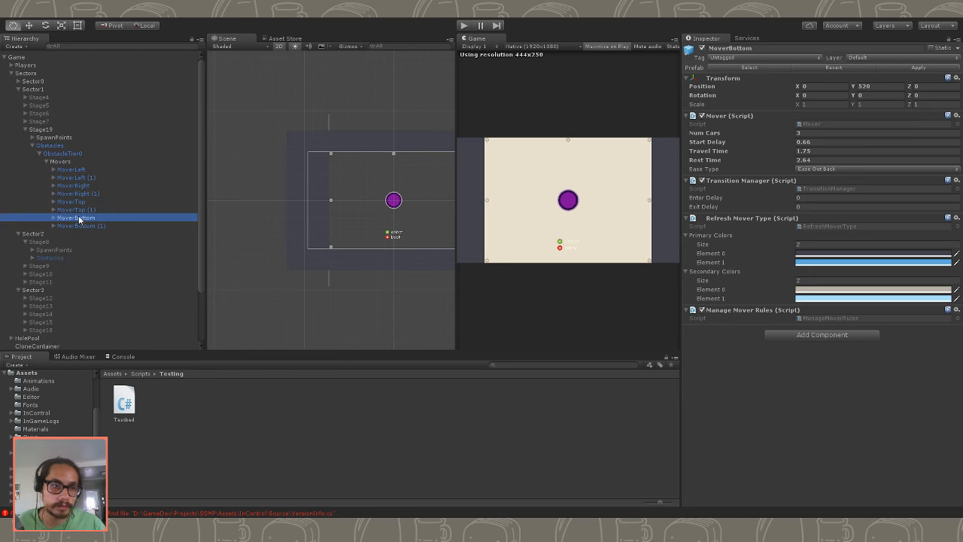
pyautogui.keyDown('ctrl'); pyautogui.click(91, 225); pyautogui.keyUp('ctrl')
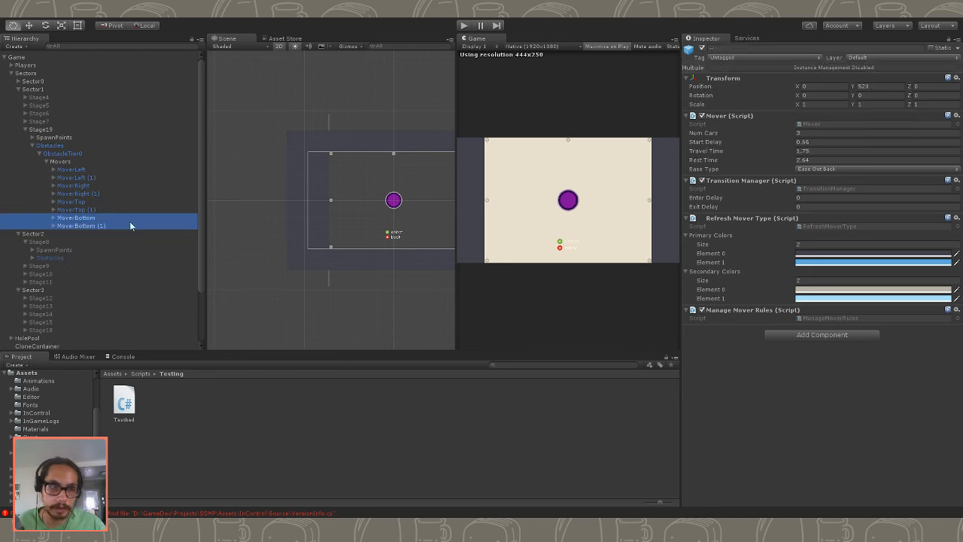
pyautogui.click(874, 85)
pyautogui.write('-')
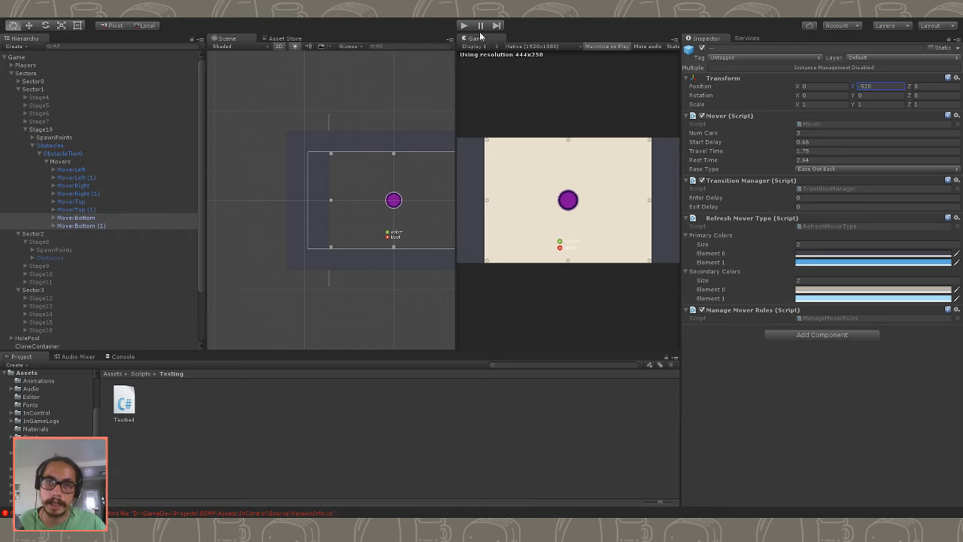
pyautogui.click(465, 26)
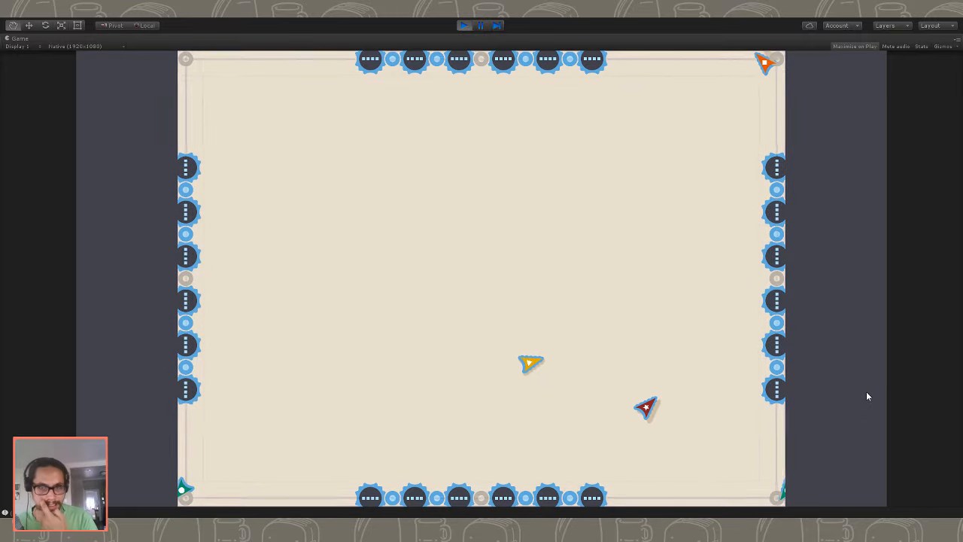
pyautogui.click(465, 26)
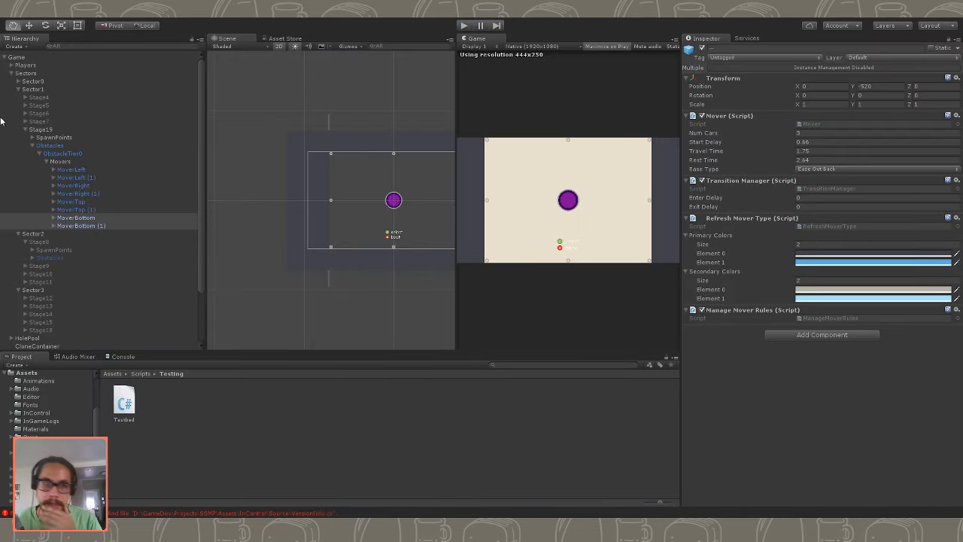
# - Collapse Stage19's Movers group and disable Bounce Walls in the Game object's Testbed settings
pyautogui.click(23, 58)
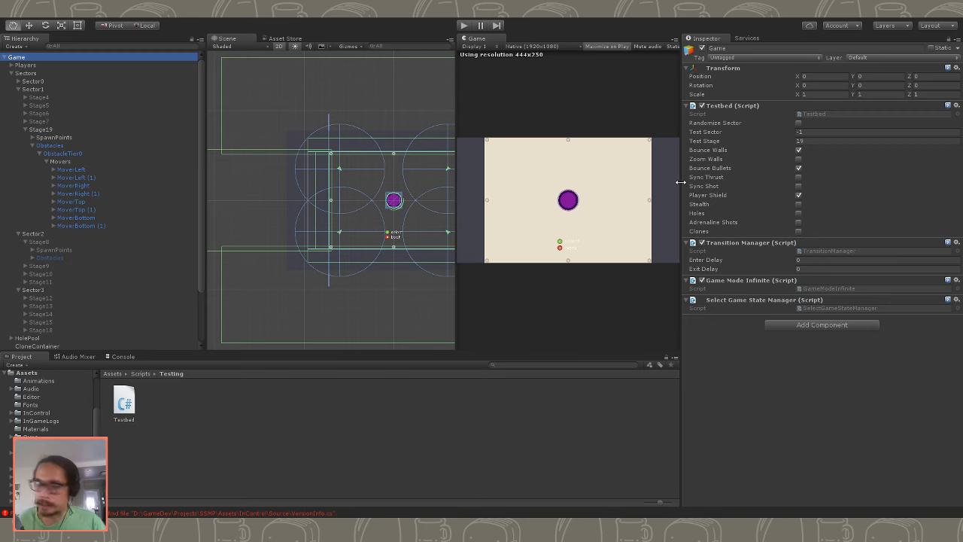
pyautogui.moveTo(680, 182); pyautogui.dragTo(498, 181)
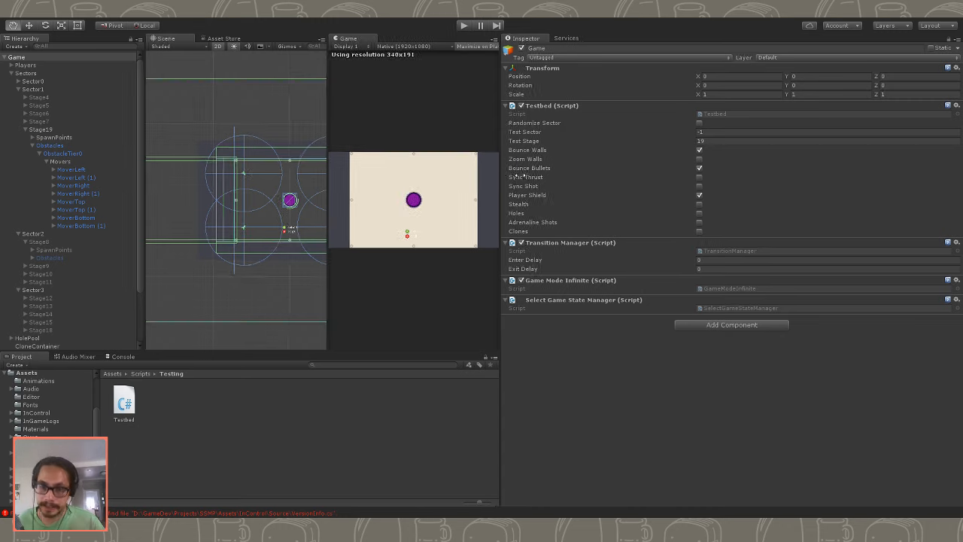
pyautogui.moveTo(495, 175); pyautogui.dragTo(669, 184)
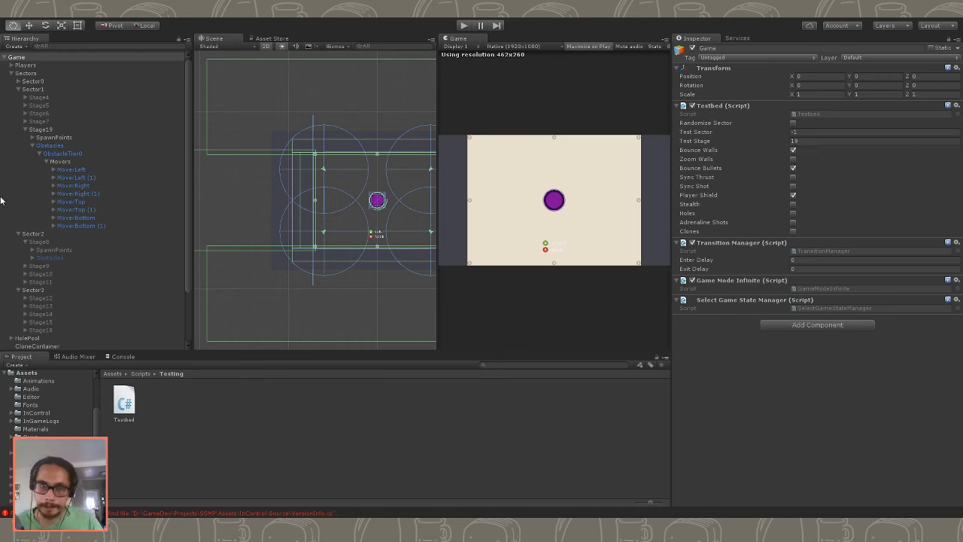
pyautogui.click(47, 161)
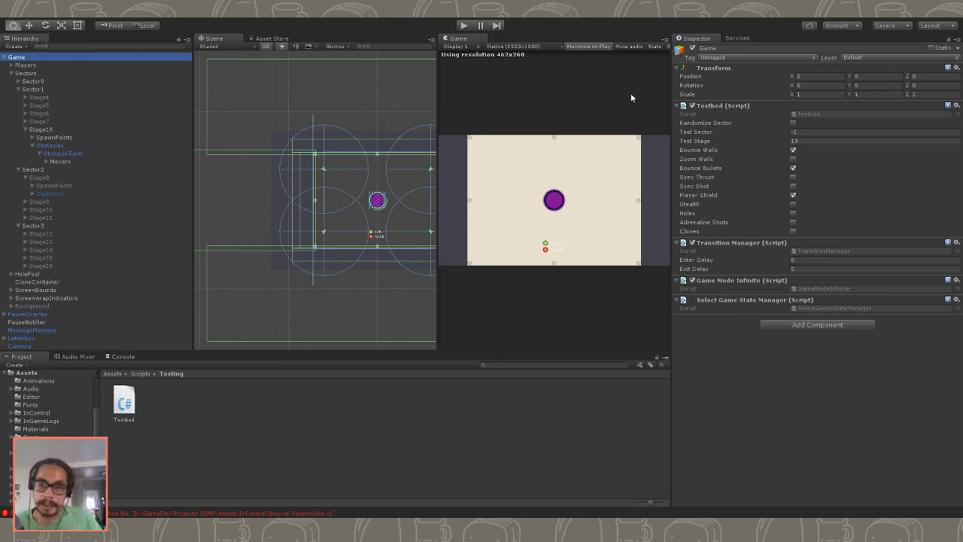
pyautogui.click(794, 151)
# - Play-test Stage19 with Bounce Walls off, stop the test and select the Movers group
pyautogui.click(464, 25)
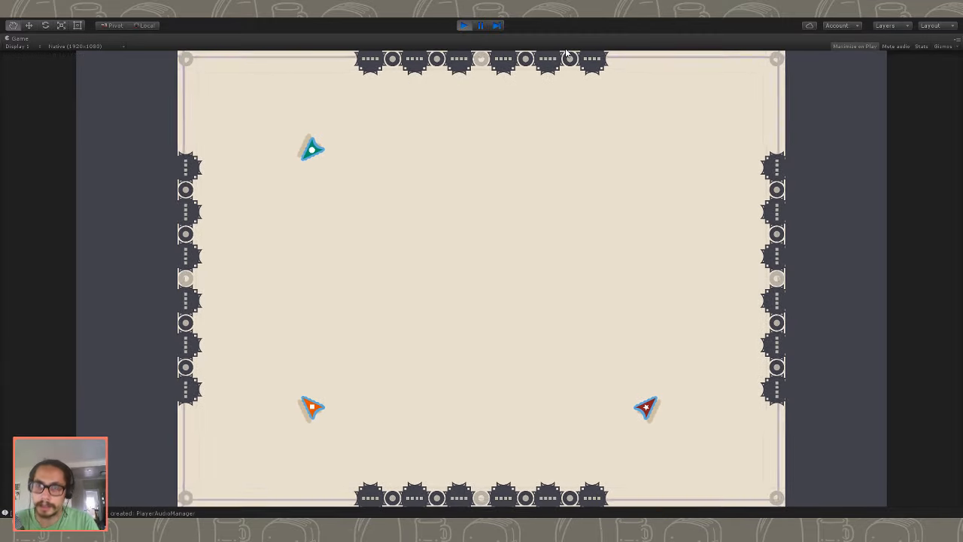
pyautogui.click(465, 27)
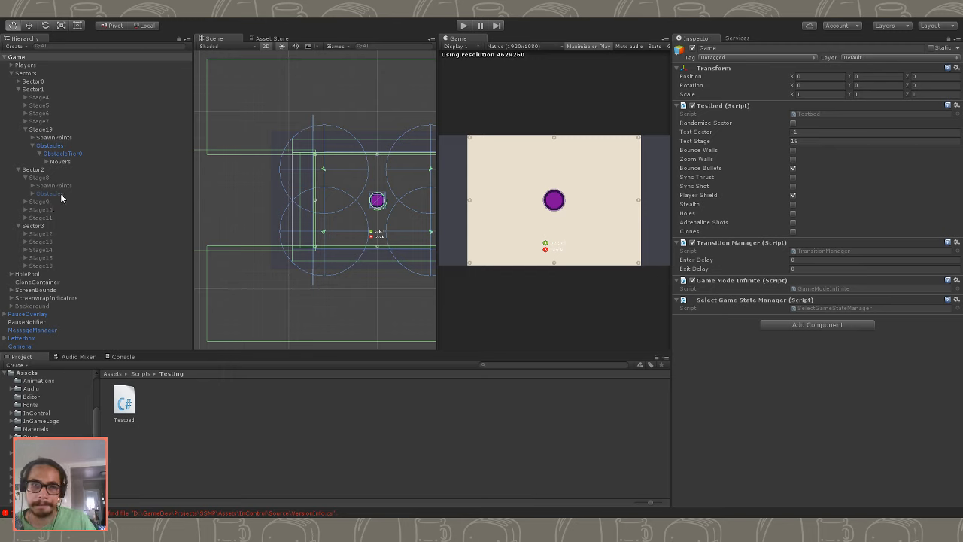
pyautogui.click(60, 159)
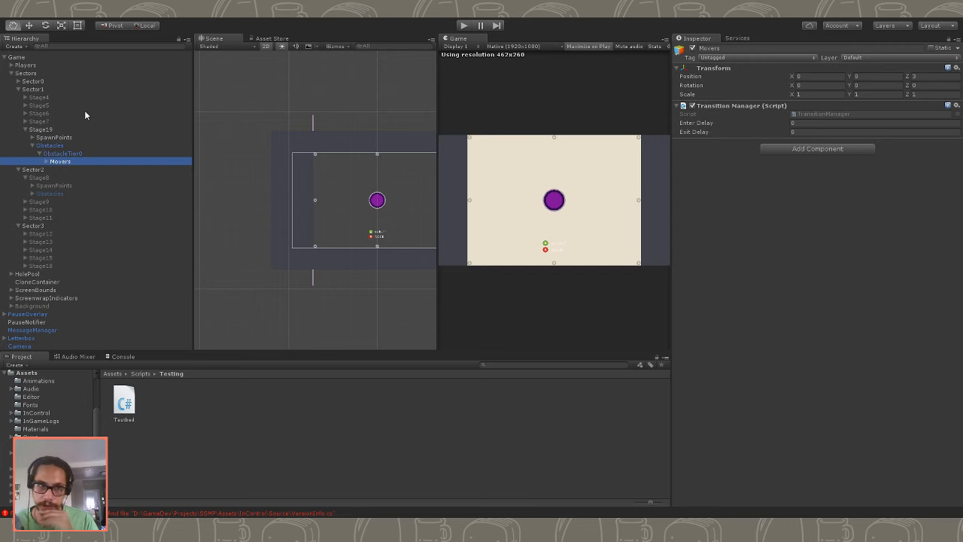
# - Expand Sector0, preview Stage1 by switching it on and off, and activate Stage2 to view its layout
pyautogui.click(30, 82)
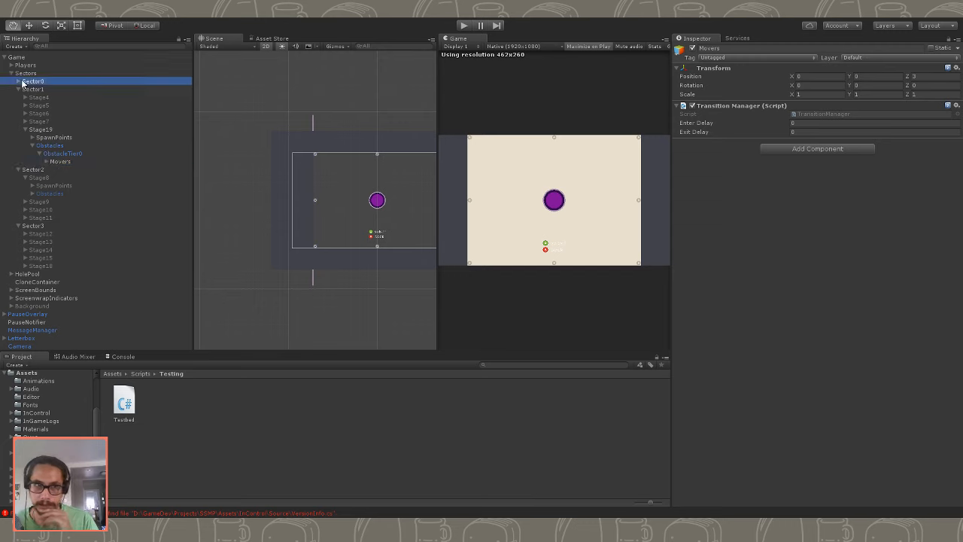
pyautogui.click(18, 81)
pyautogui.click(39, 98)
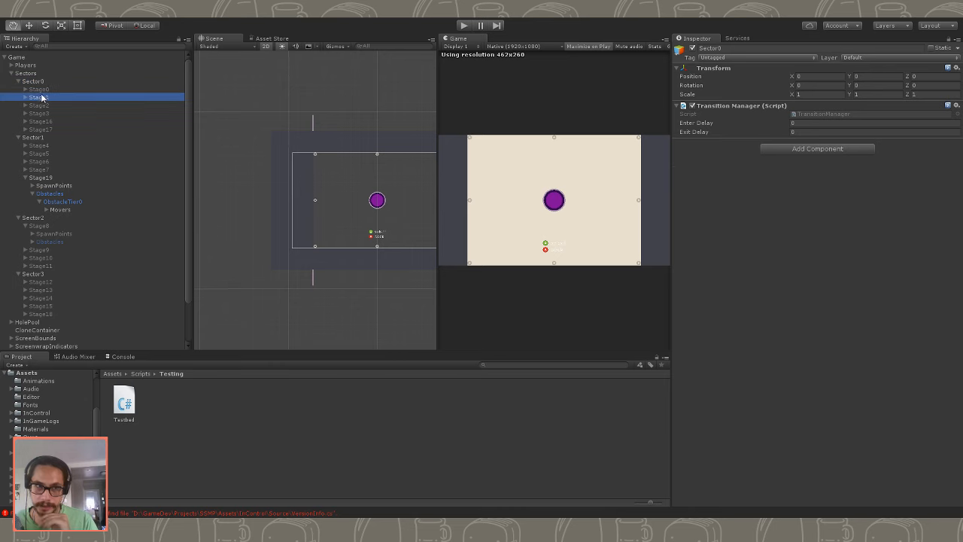
pyautogui.click(692, 48)
pyautogui.click(693, 49)
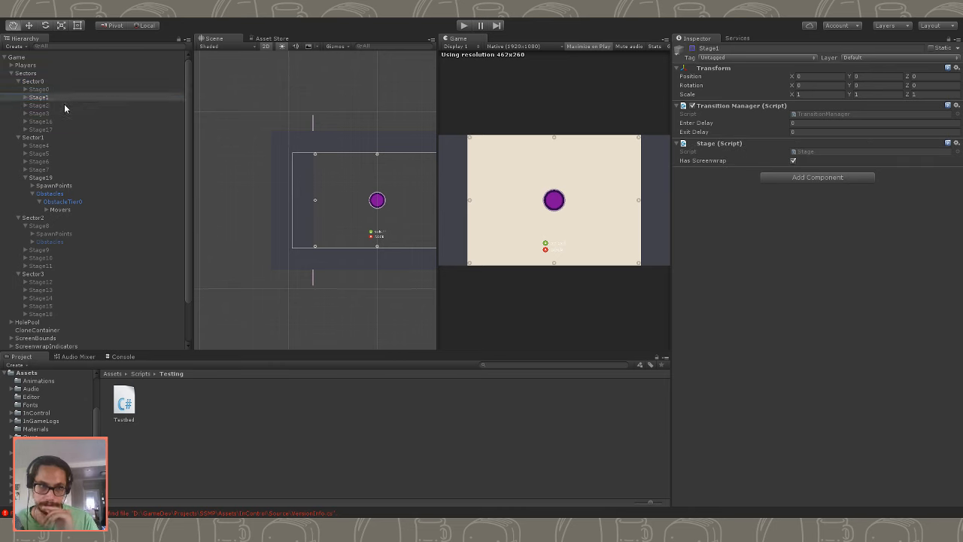
pyautogui.click(64, 106)
pyautogui.click(693, 49)
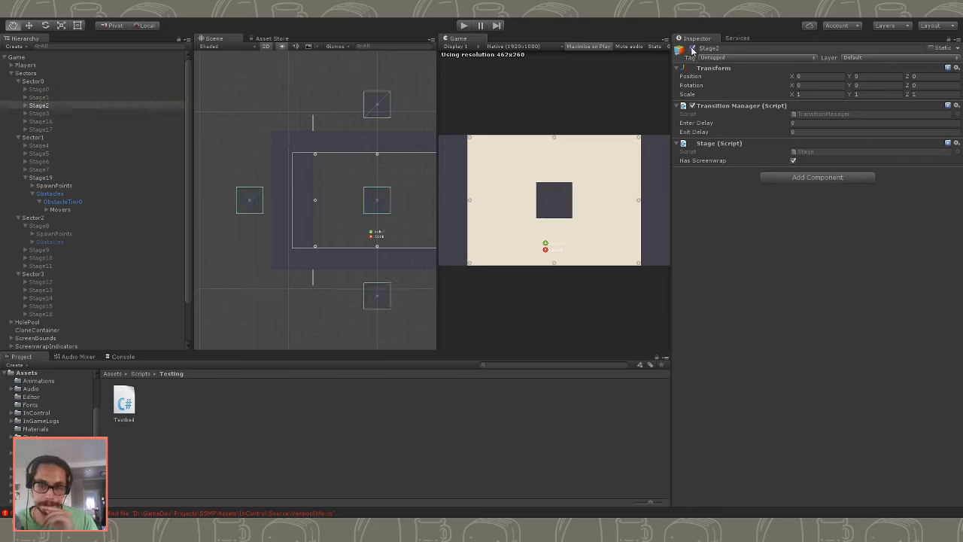
# - Expand Stage2's Obstacles down to ObstacleTier0 and copy the centre obstacle together with its four offscreen obstacles
pyautogui.click(104, 109)
pyautogui.click(100, 123)
pyautogui.click(97, 106)
pyautogui.click(26, 106)
pyautogui.click(33, 121)
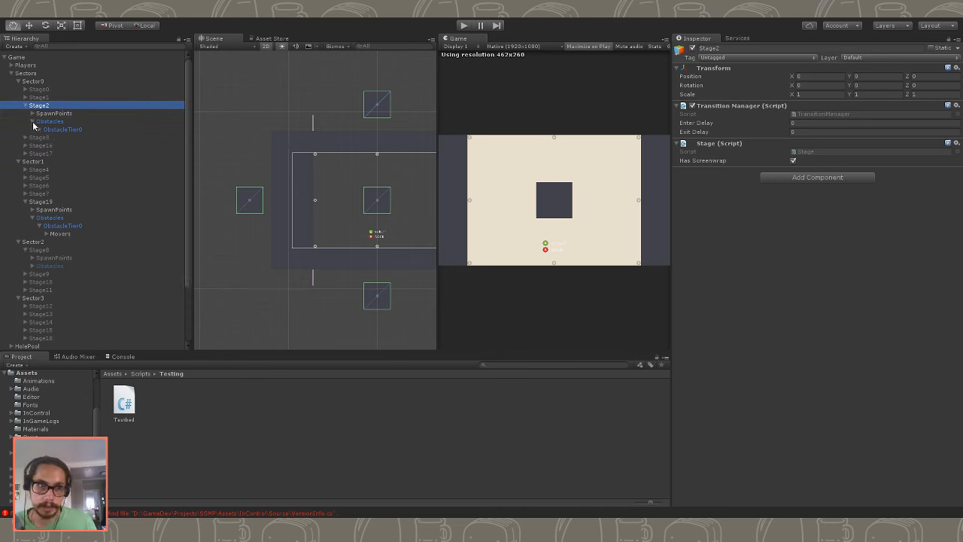
pyautogui.click(39, 129)
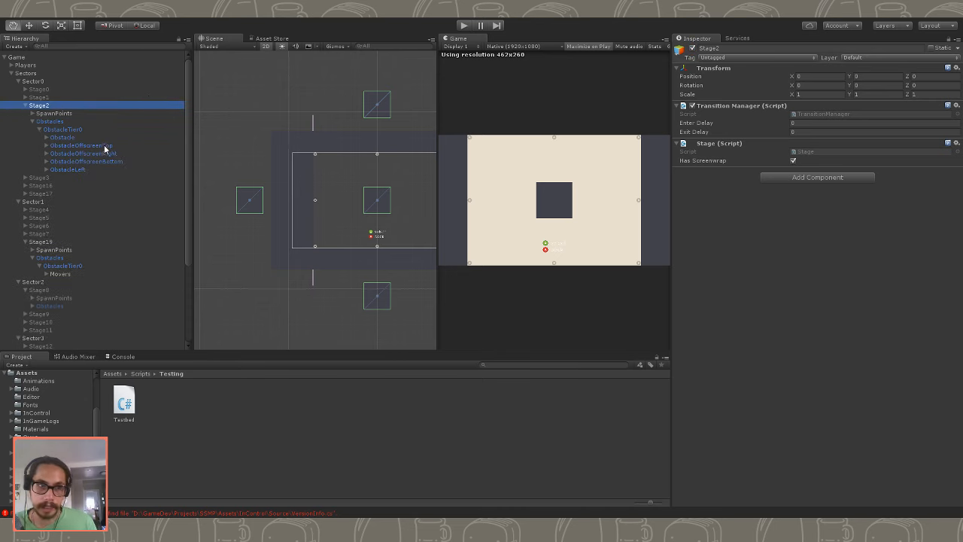
pyautogui.click(106, 138)
pyautogui.keyDown('shift'); pyautogui.click(89, 170); pyautogui.keyUp('shift')
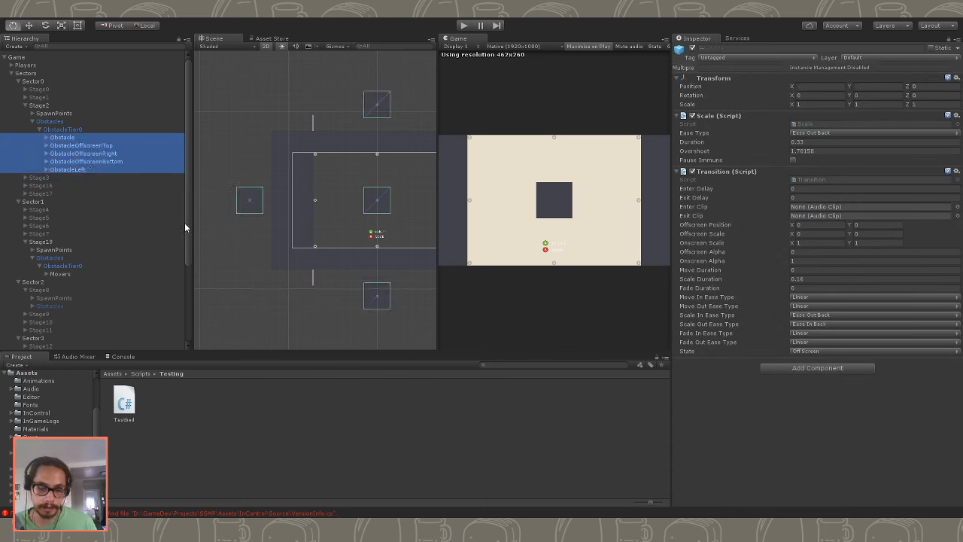
# - Collapse Stage2's hierarchy and deactivate the stage
pyautogui.click(33, 121)
pyautogui.click(26, 106)
pyautogui.click(39, 105)
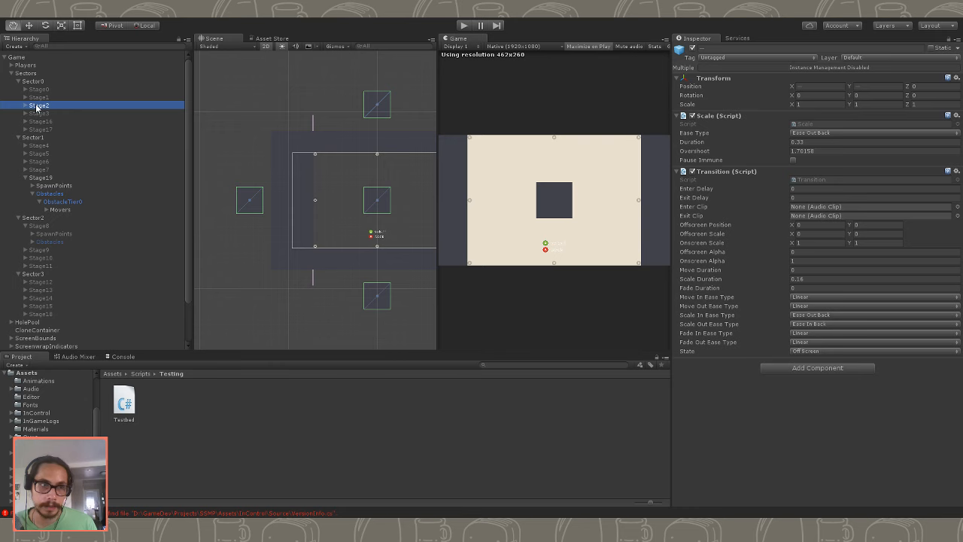
pyautogui.click(692, 48)
# - Paste the copied obstacles into Stage19's ObstacleTier0 and place them above the Movers group
pyautogui.click(47, 210)
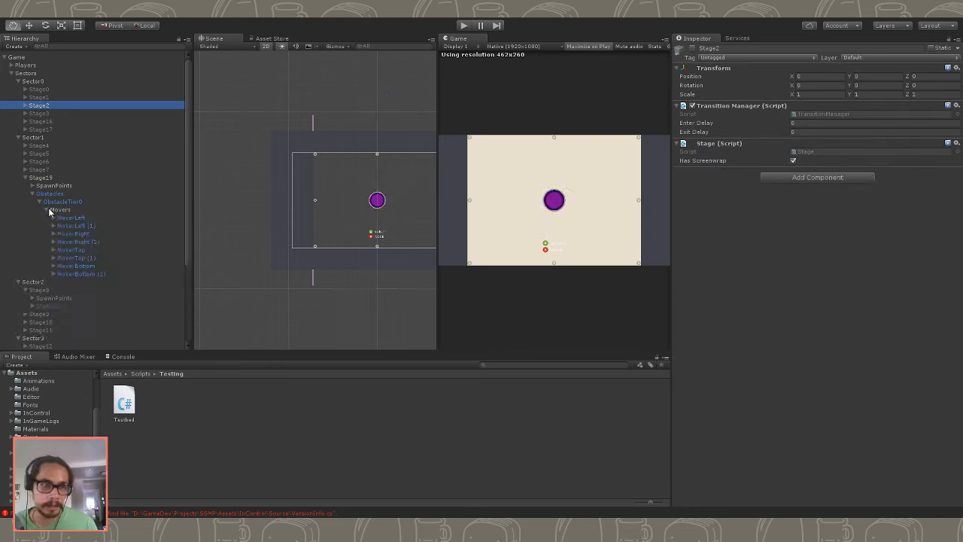
pyautogui.click(53, 203)
pyautogui.click(46, 210)
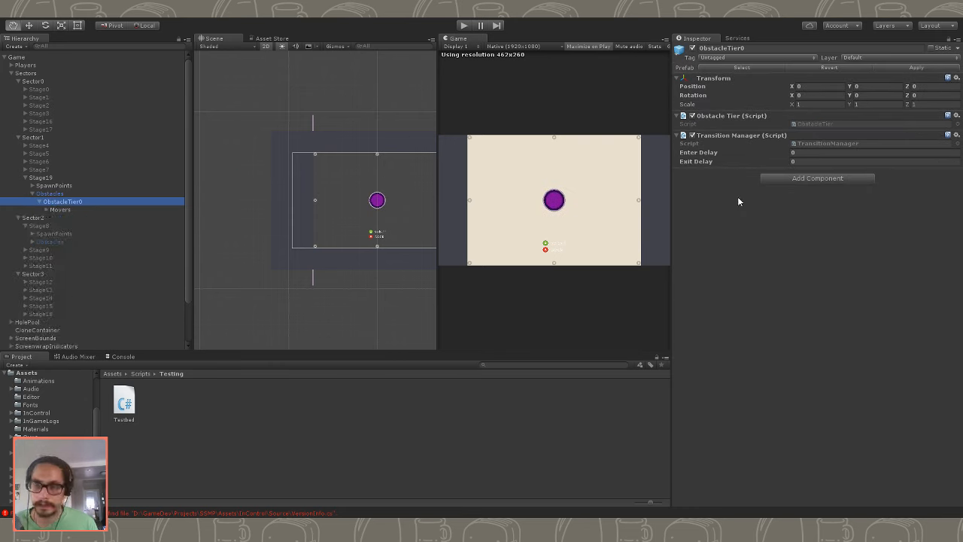
pyautogui.hotkey('ctrl', 'v')
pyautogui.moveTo(73, 225); pyautogui.dragTo(71, 206)
pyautogui.click(78, 241)
pyautogui.click(78, 219)
pyautogui.click(81, 212)
pyautogui.keyDown('shift'); pyautogui.click(81, 235); pyautogui.keyUp('shift')
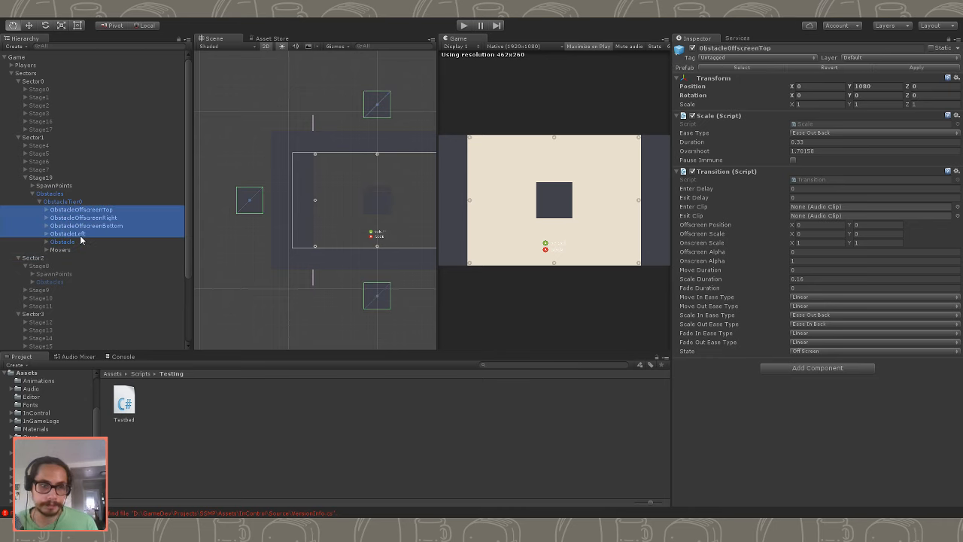
# - Set the Z rotation of all five pasted Stage19 obstacles to 45 and widen the Scene view
pyautogui.click(86, 244)
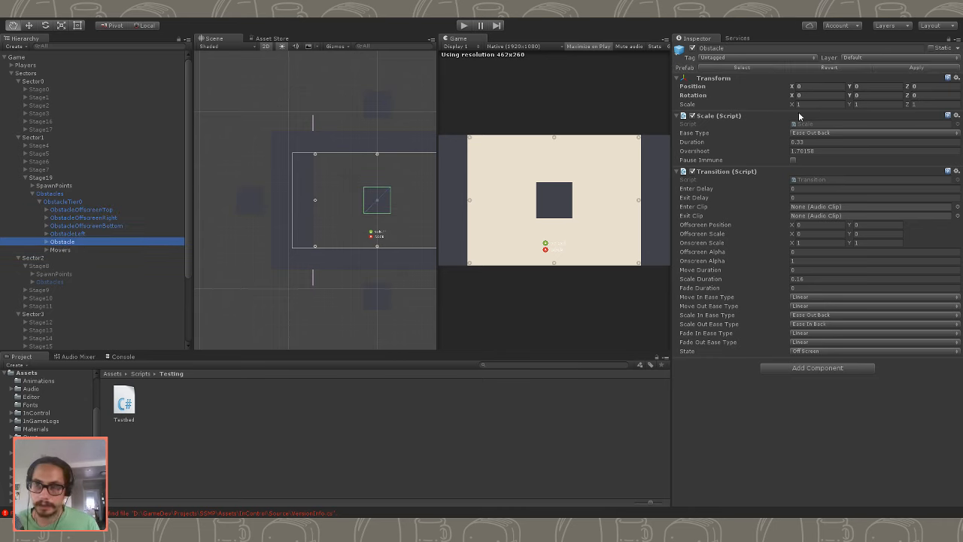
pyautogui.keyDown('shift'); pyautogui.click(83, 211); pyautogui.keyUp('shift')
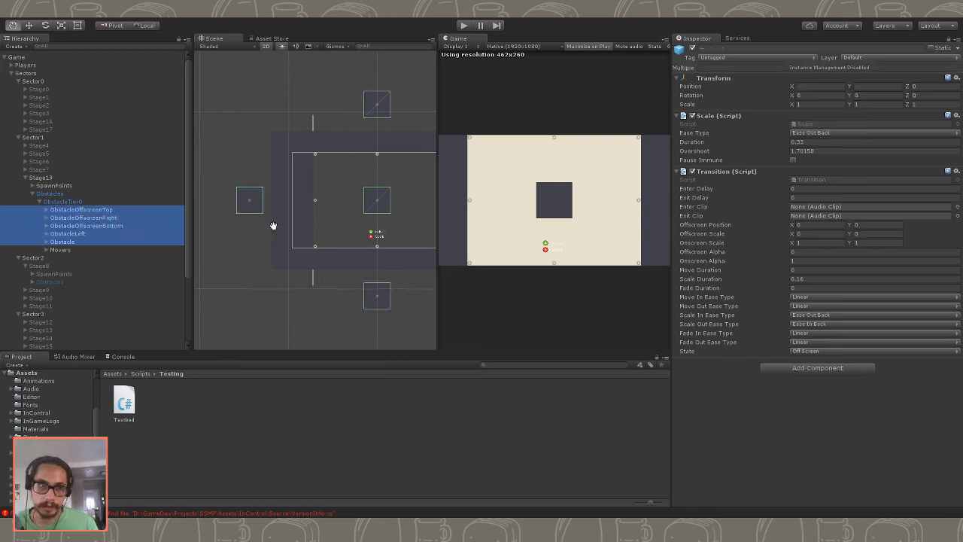
pyautogui.click(937, 97)
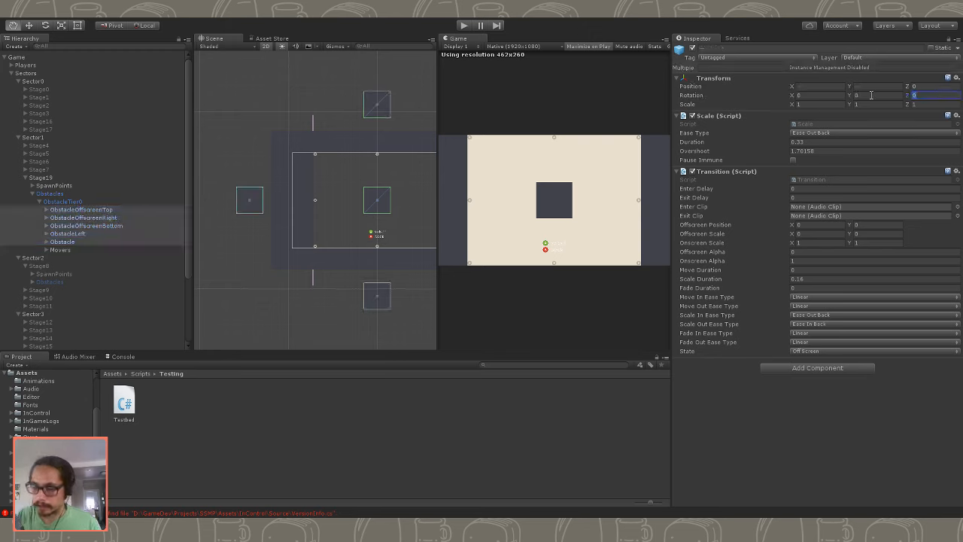
pyautogui.write('45')
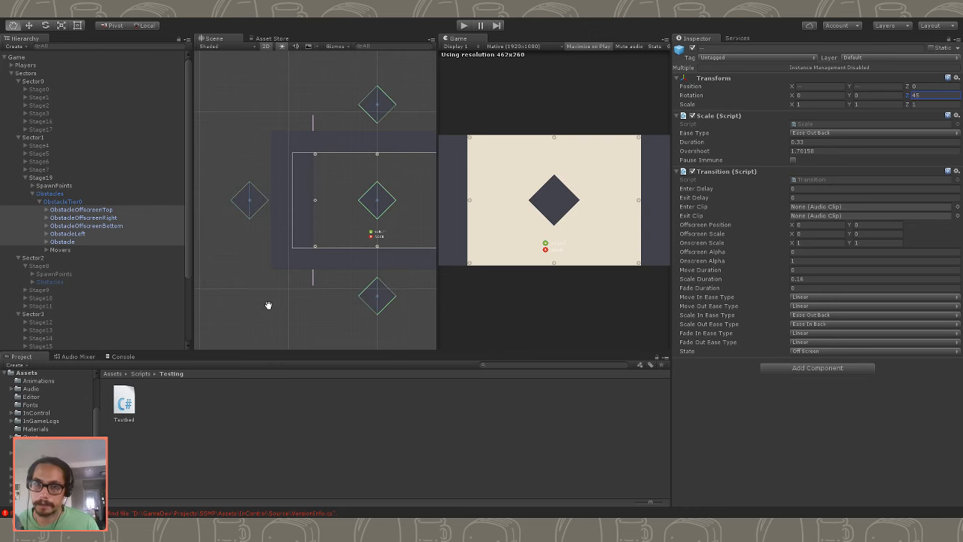
pyautogui.moveTo(438, 216); pyautogui.dragTo(555, 218)
pyautogui.scroll(-3, 400, 230)
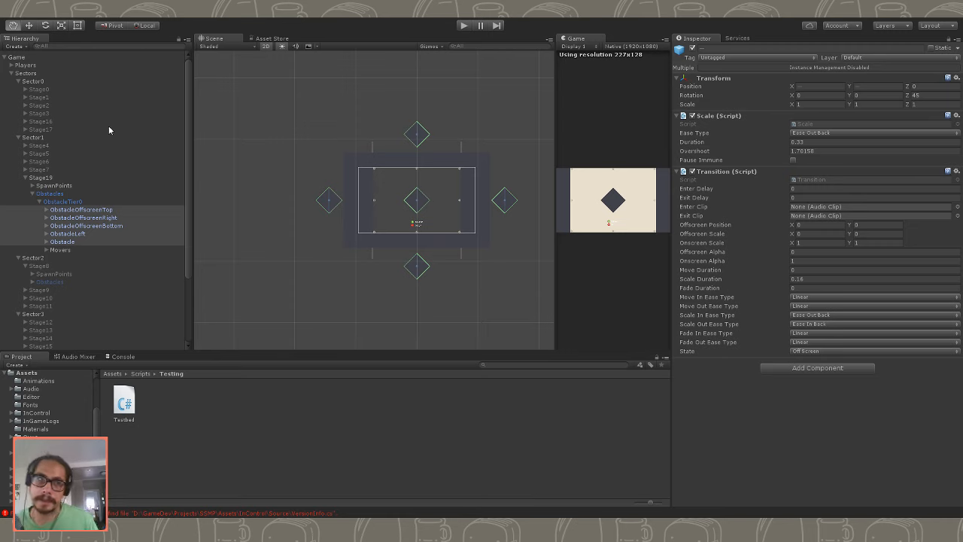
# - Enable Bounce Walls in the Game object's Testbed settings and play-test Stage19
pyautogui.click(42, 73)
pyautogui.click(42, 66)
pyautogui.click(39, 55)
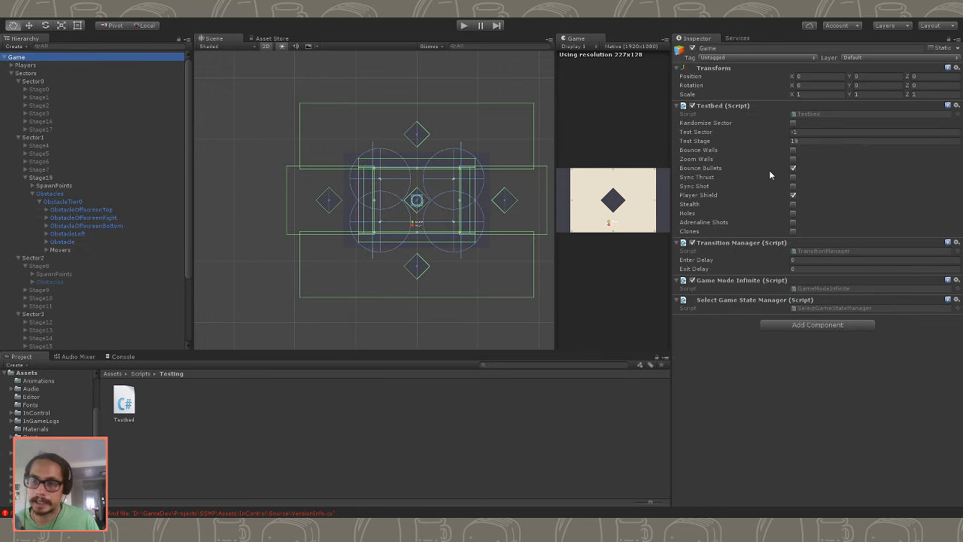
pyautogui.click(794, 150)
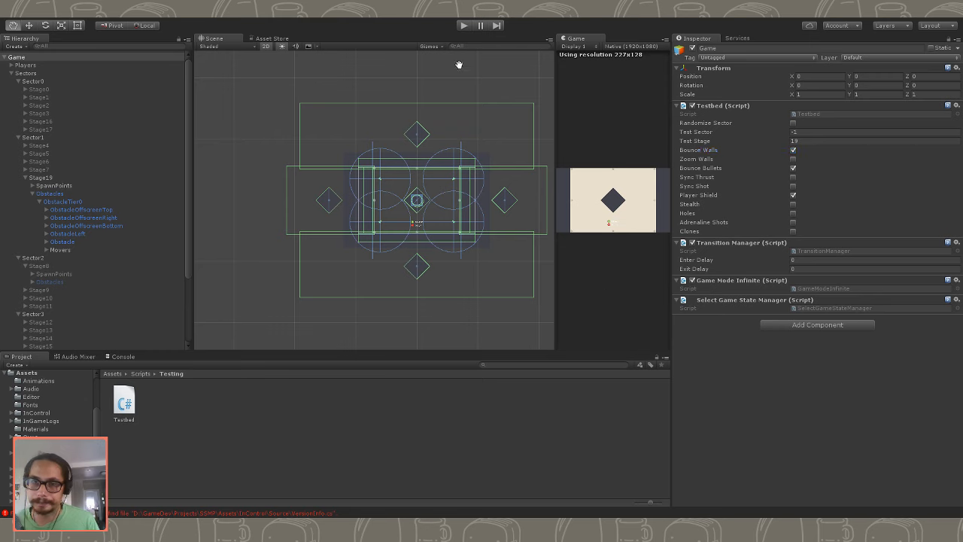
pyautogui.click(464, 25)
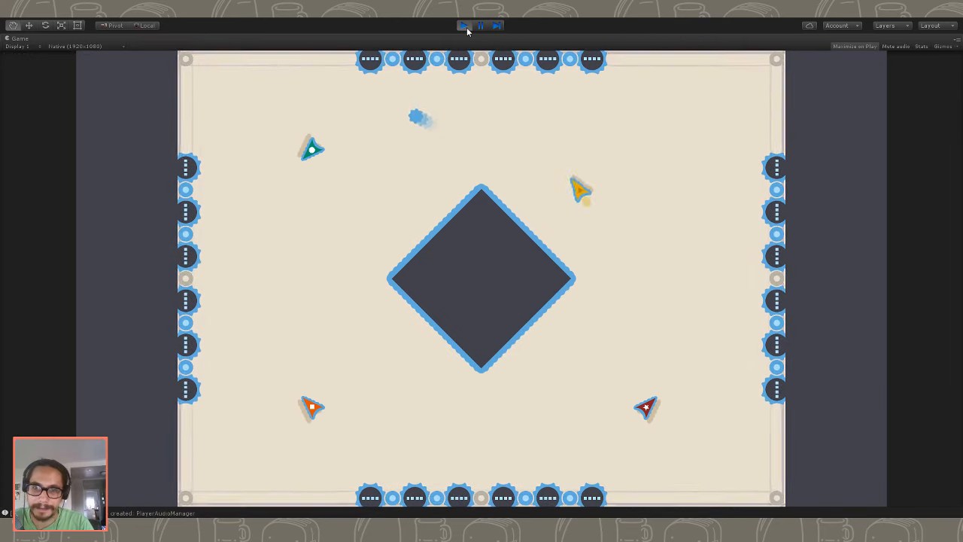
# - Enable Zoom Walls in the Testbed settings while the test runs and return to the maximized Game view
pyautogui.doubleClick(21, 38)
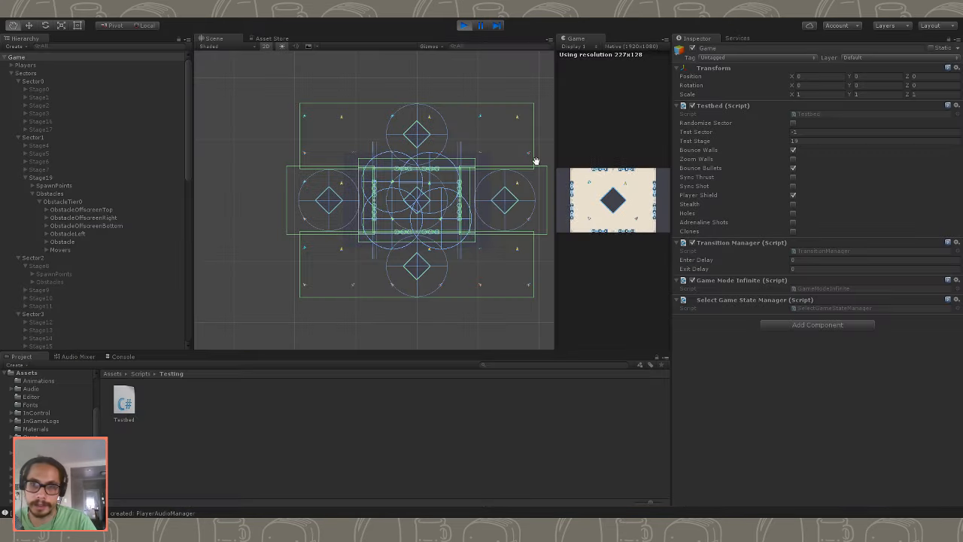
pyautogui.click(793, 158)
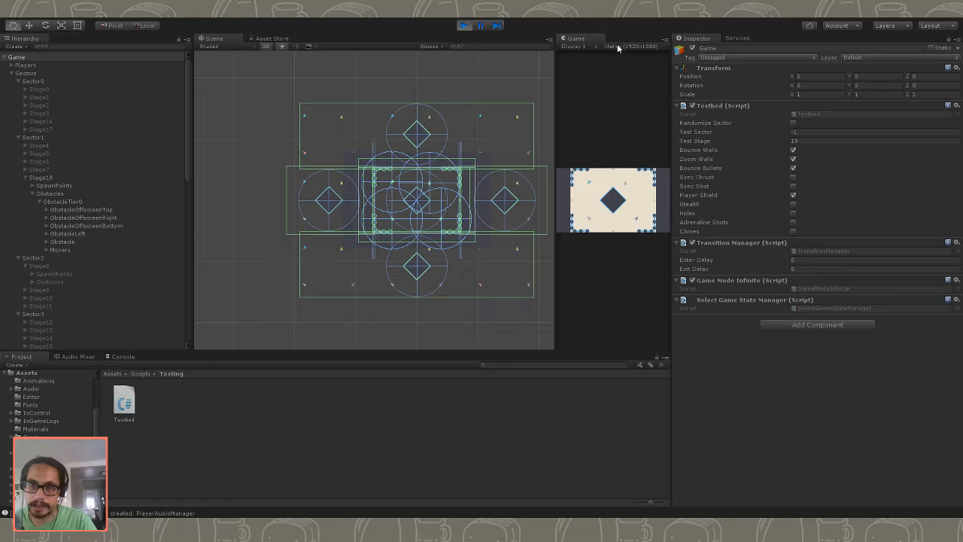
pyautogui.doubleClick(585, 38)
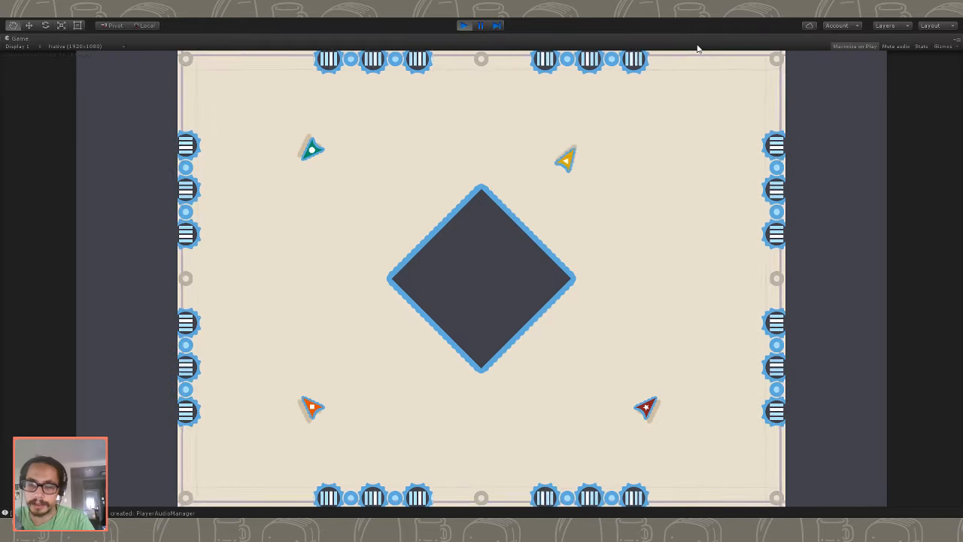
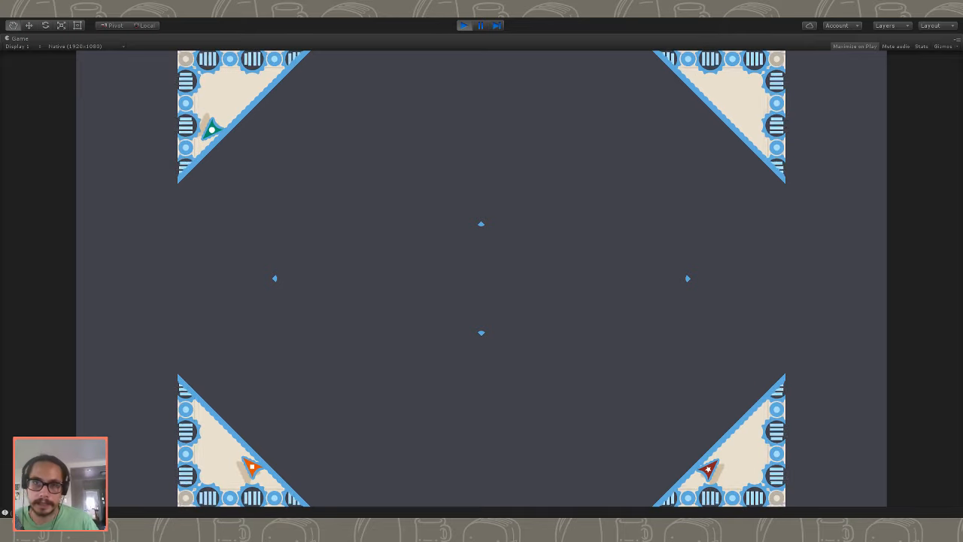
# - Stop the play-test and set the Z position of Stage19's top, right, bottom and left off-screen obstacles to 1
pyautogui.click(464, 25)
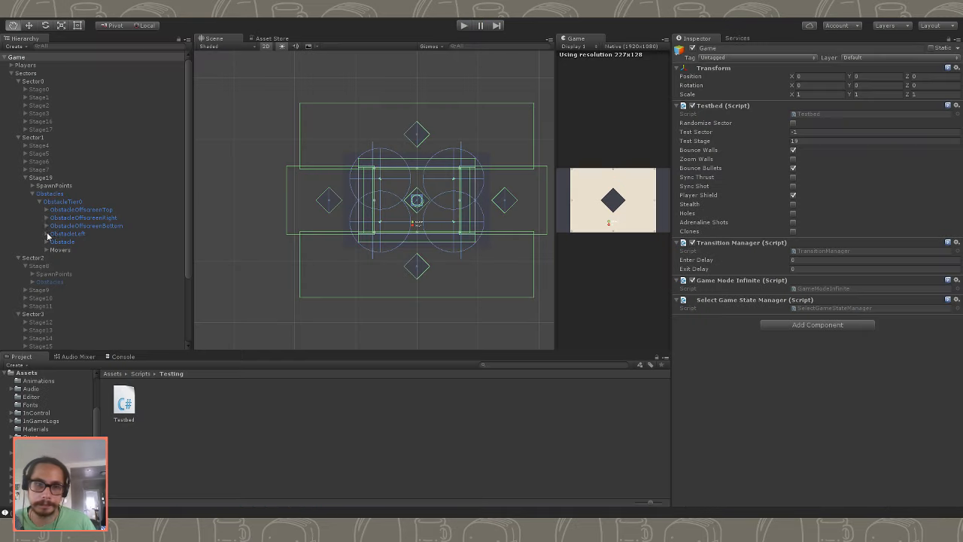
pyautogui.click(85, 218)
pyautogui.click(86, 226)
pyautogui.click(86, 233)
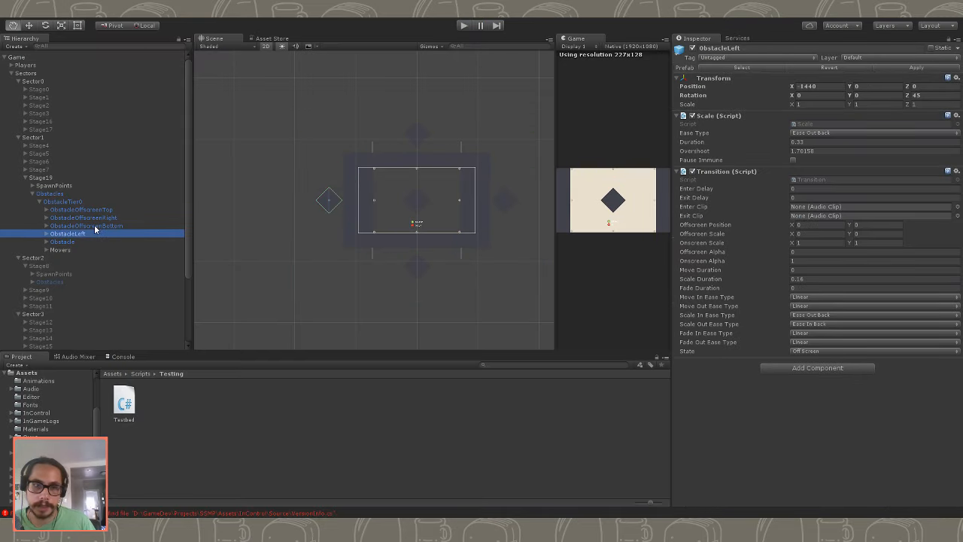
pyautogui.click(97, 227)
pyautogui.click(100, 218)
pyautogui.click(99, 226)
pyautogui.click(89, 235)
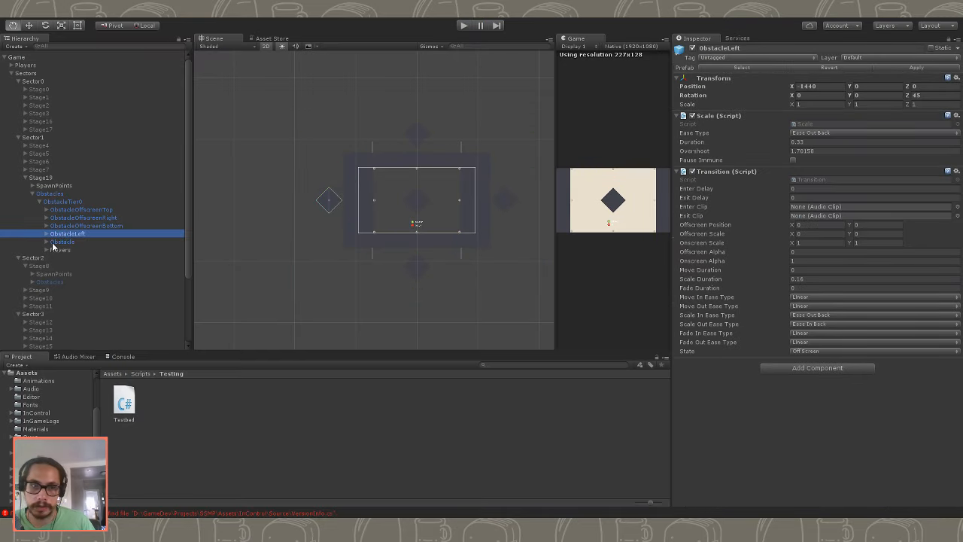
pyautogui.click(75, 241)
pyautogui.click(77, 235)
pyautogui.keyDown('shift'); pyautogui.click(96, 210); pyautogui.keyUp('shift')
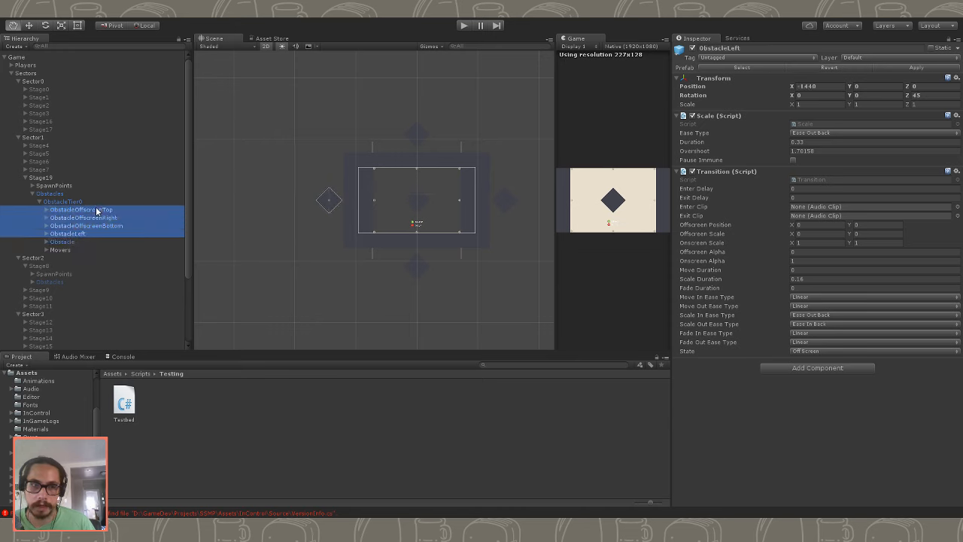
pyautogui.click(938, 87)
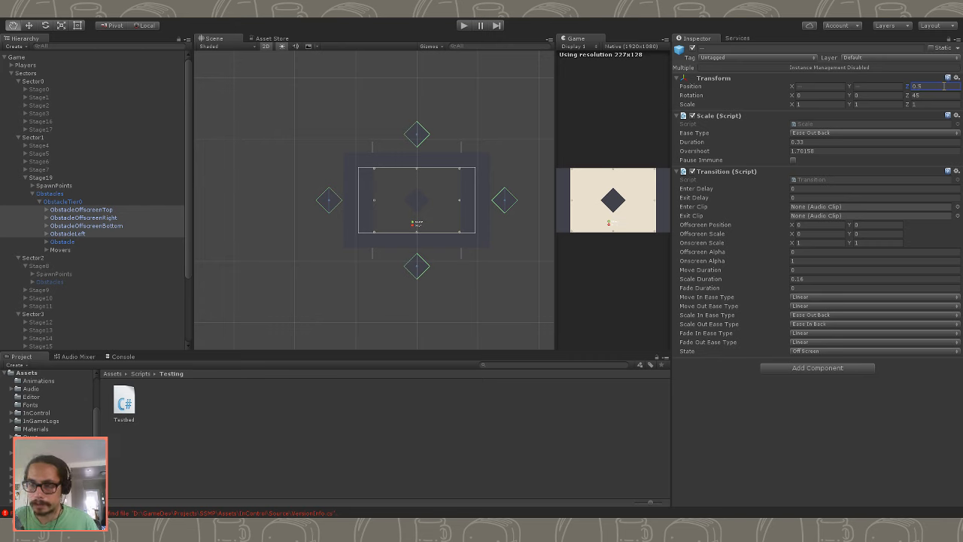
pyautogui.press('Return')
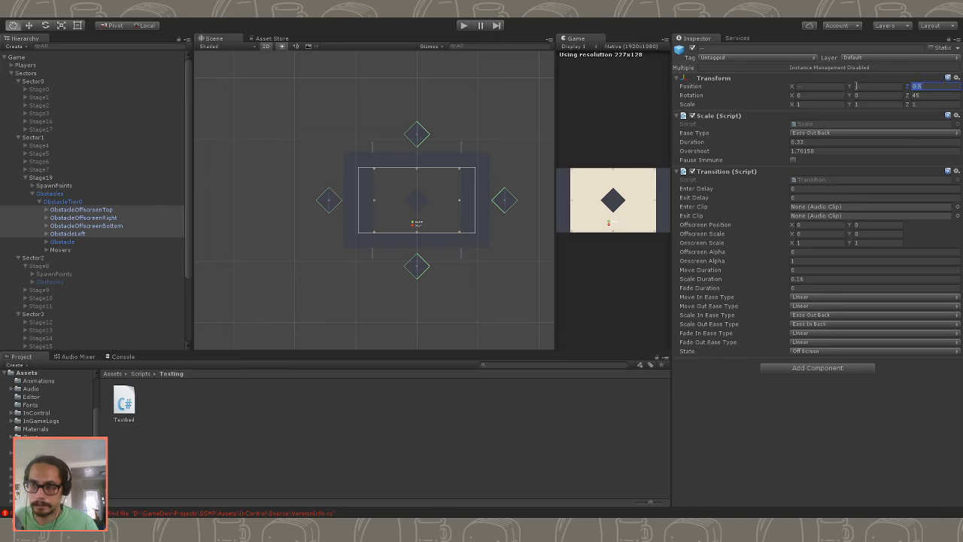
pyautogui.click(859, 84)
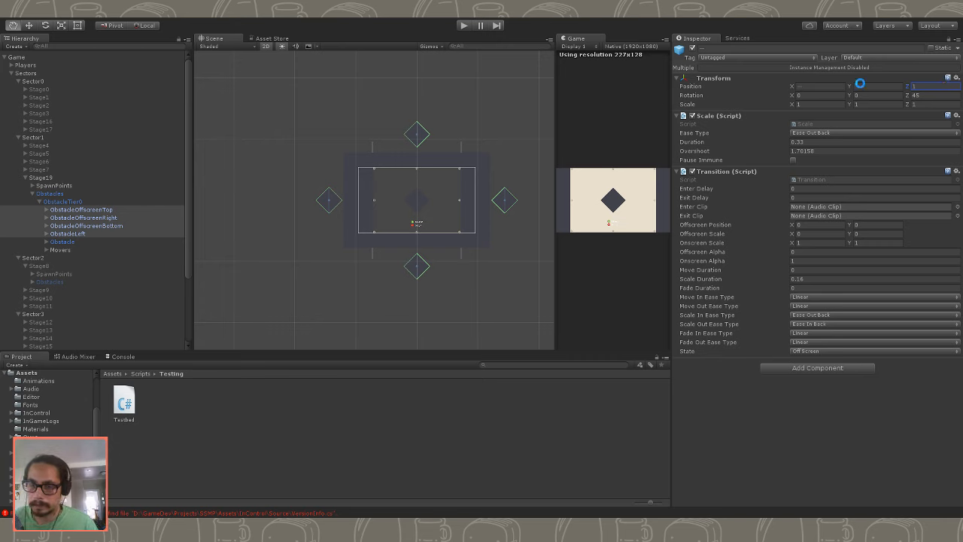
# - Play-test Stage19 in the maximized Game view with Zoom Walls enabled in the Testbed settings during the run
pyautogui.click(465, 26)
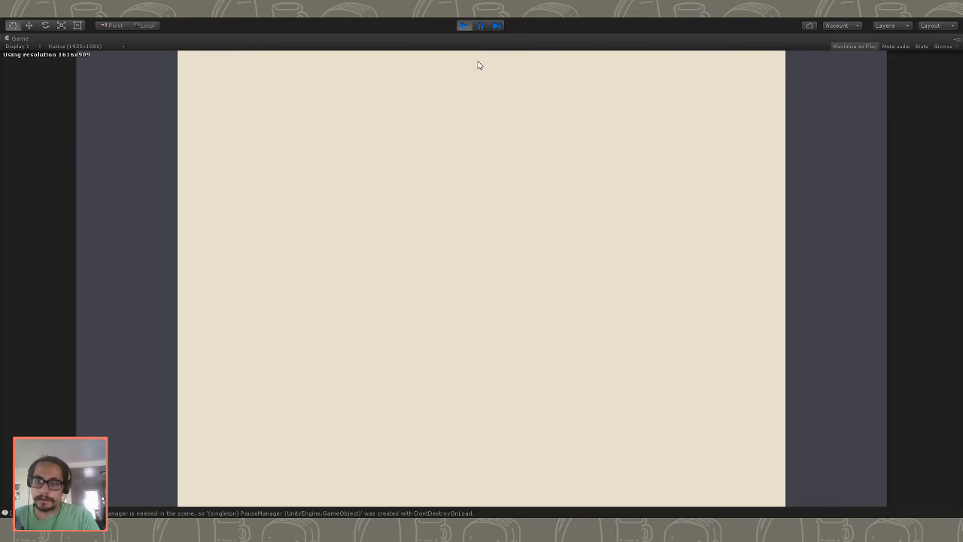
pyautogui.doubleClick(40, 42)
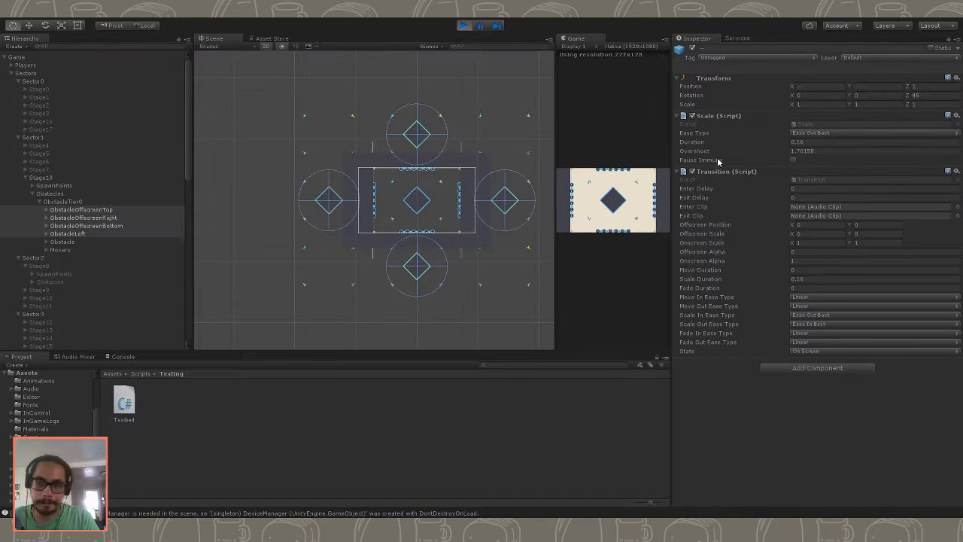
pyautogui.click(69, 57)
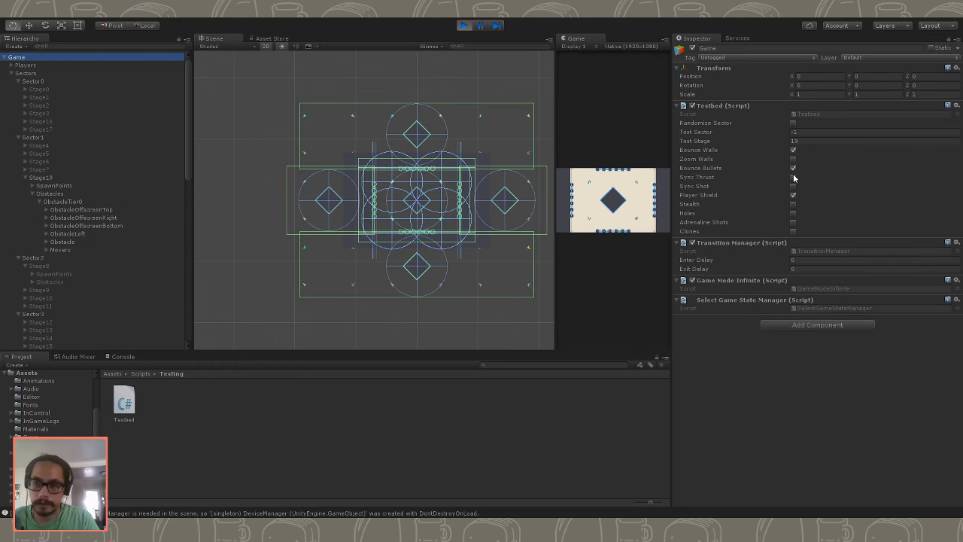
pyautogui.click(792, 159)
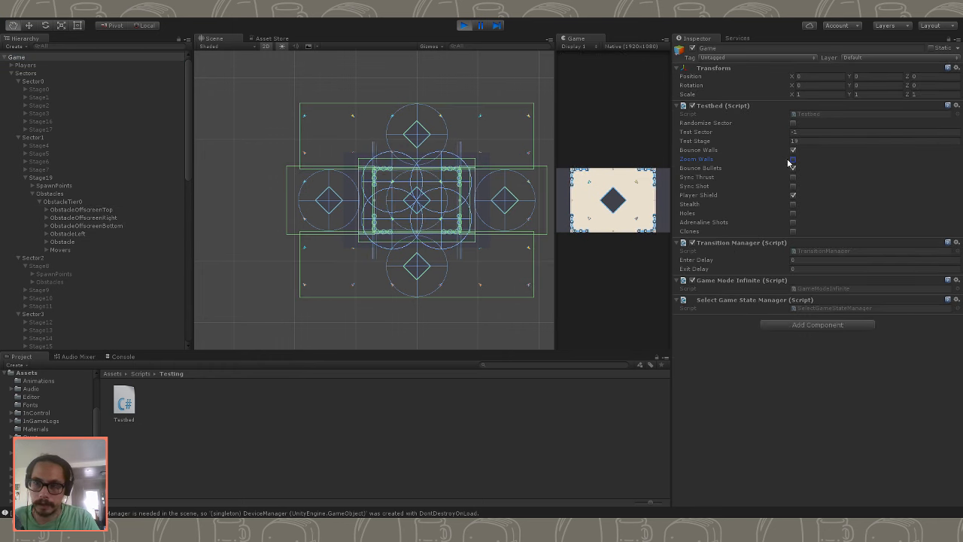
pyautogui.doubleClick(581, 39)
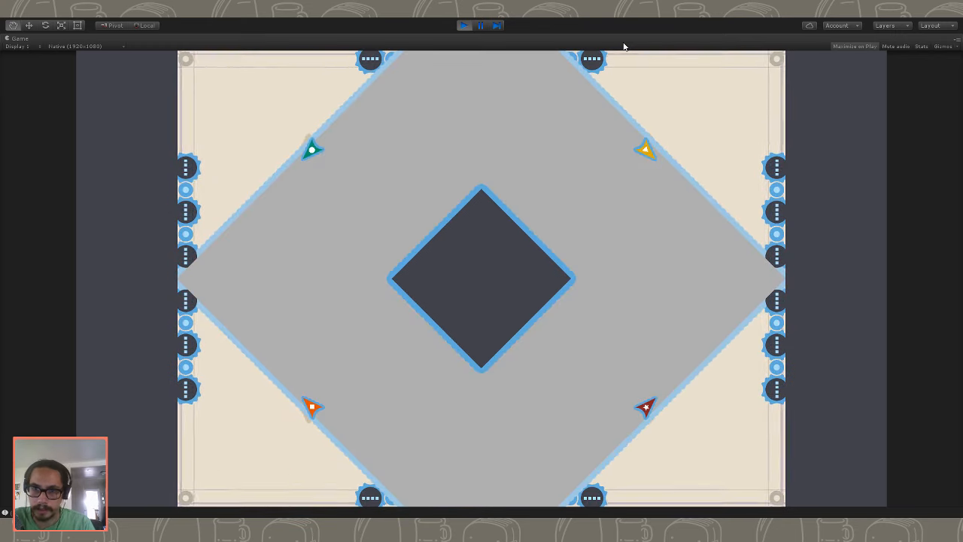
pyautogui.click(465, 26)
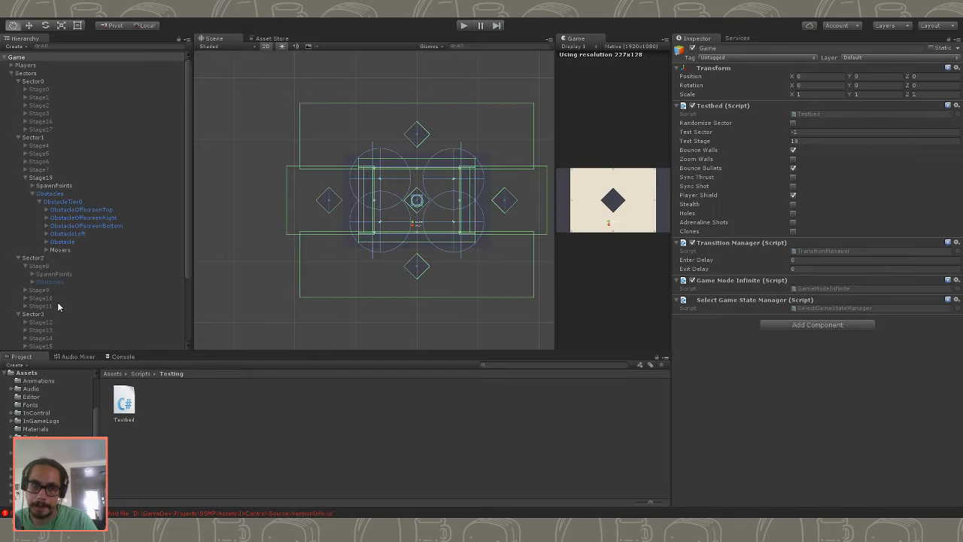
# - Collapse Stage19's Obstacles group and deactivate the Stage19 object
pyautogui.click(33, 194)
pyautogui.click(41, 177)
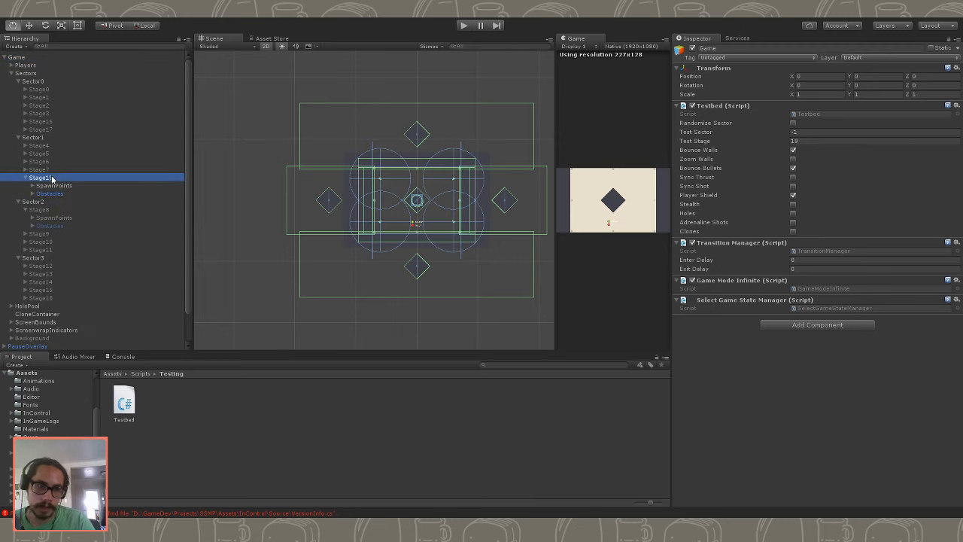
pyautogui.click(693, 48)
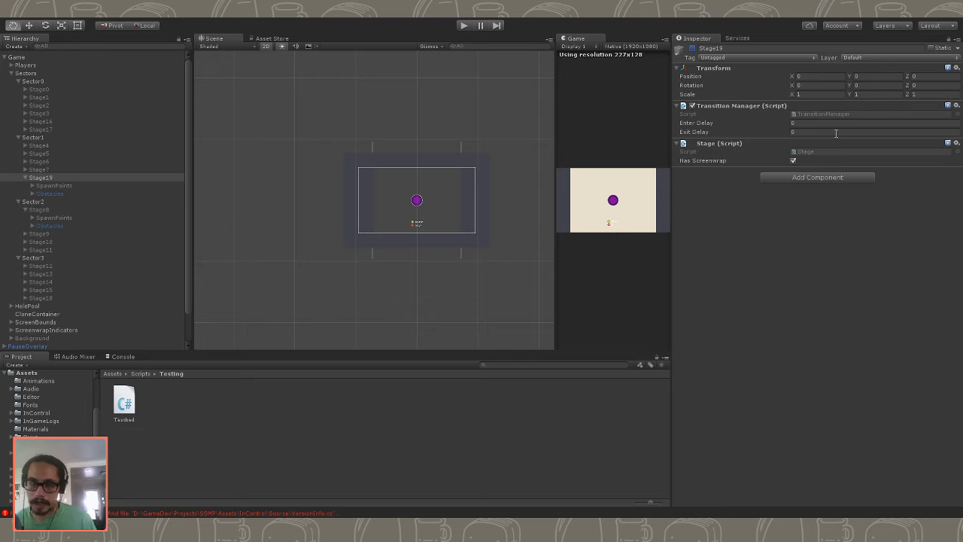
pyautogui.click(46, 187)
pyautogui.click(46, 178)
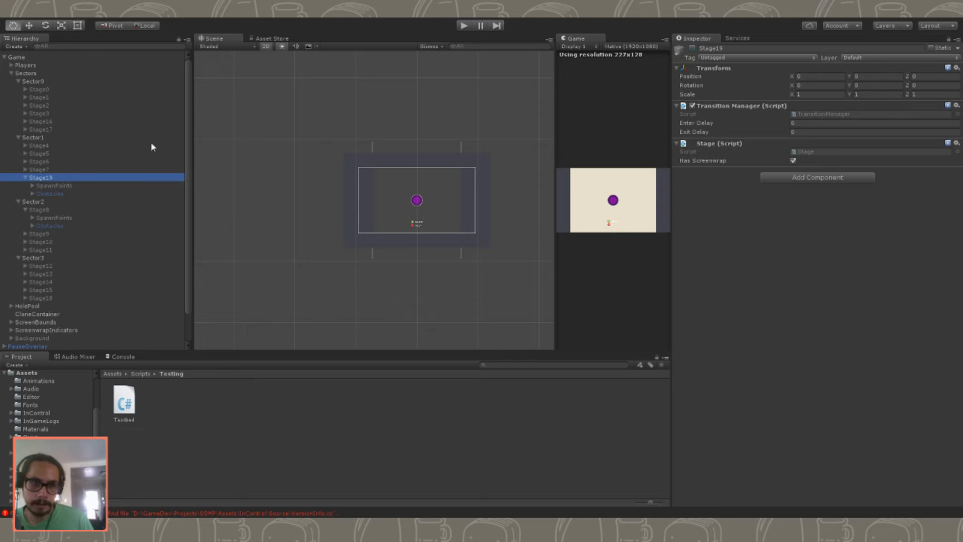
pyautogui.click(692, 49)
pyautogui.click(692, 48)
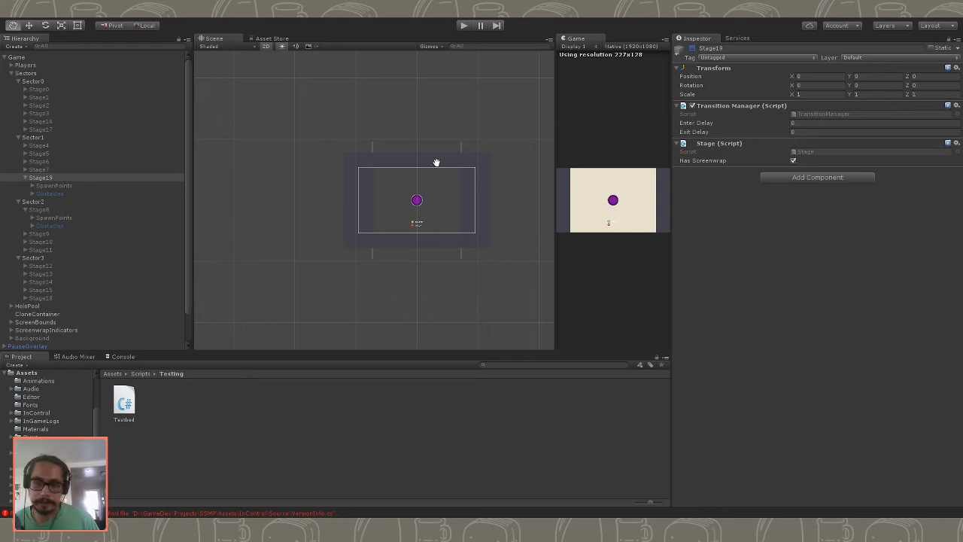
pyautogui.click(98, 170)
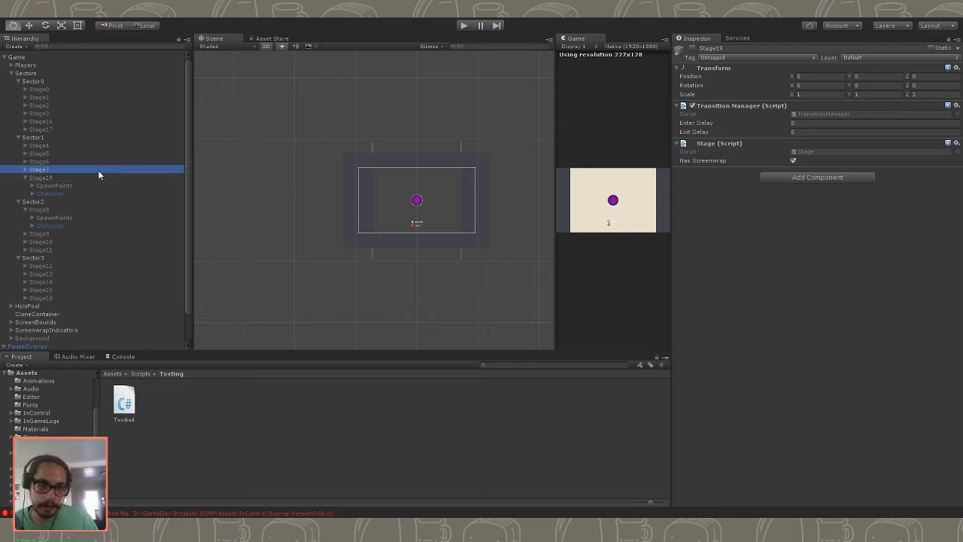
pyautogui.click(92, 179)
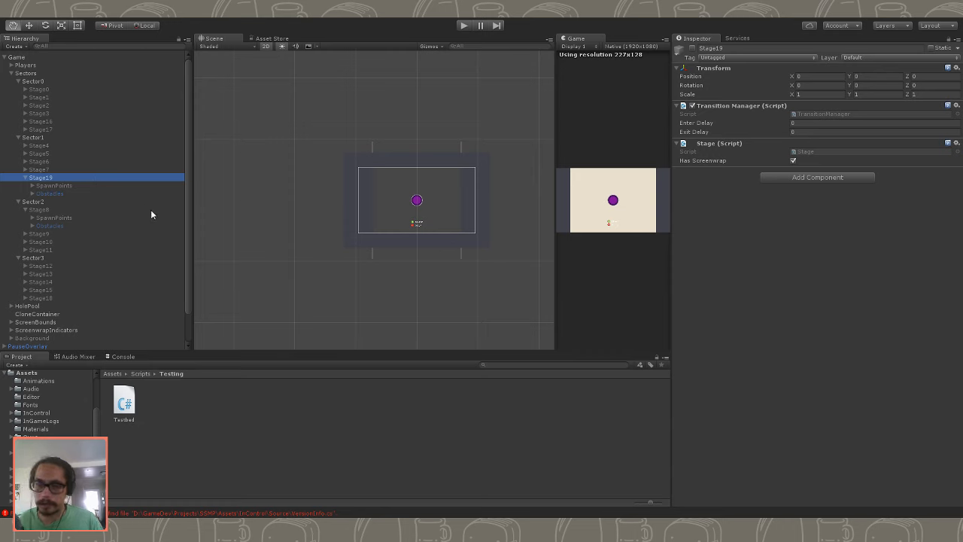
# - Collapse Stage19 in the hierarchy and widen the Game view beside the Scene view
pyautogui.click(25, 178)
pyautogui.click(25, 179)
pyautogui.click(25, 171)
pyautogui.click(25, 171)
pyautogui.click(26, 180)
pyautogui.click(67, 169)
pyautogui.click(68, 179)
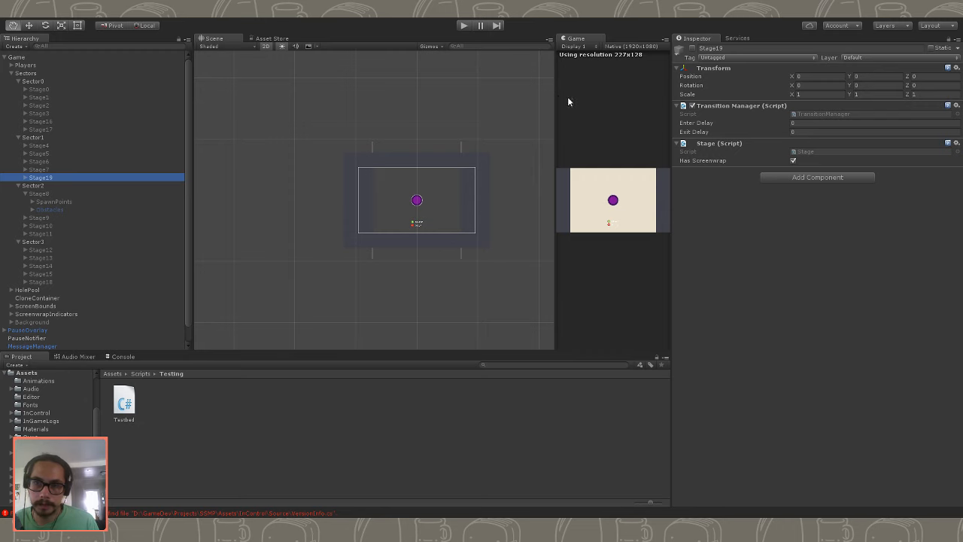
pyautogui.moveTo(556, 95); pyautogui.dragTo(447, 95)
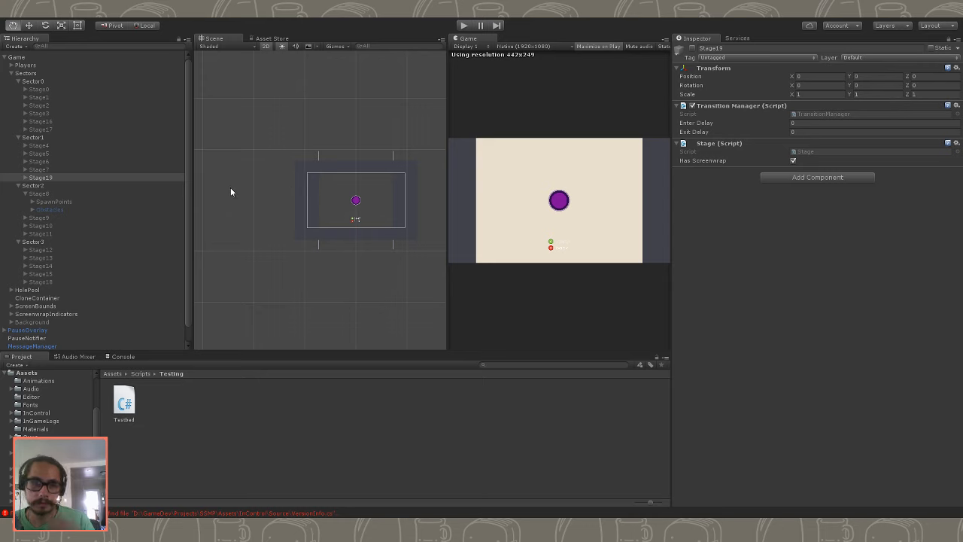
pyautogui.click(47, 177)
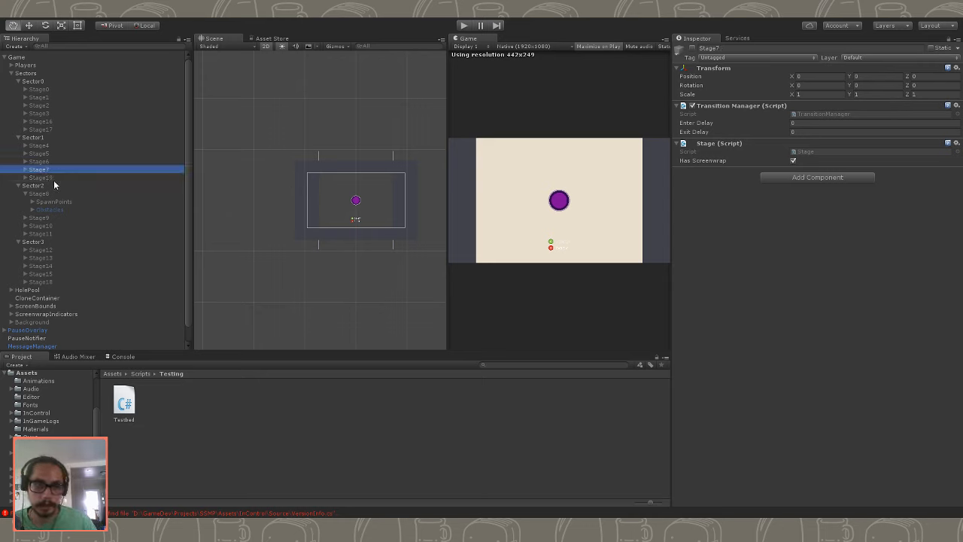
pyautogui.click(50, 164)
pyautogui.click(14, 138)
pyautogui.click(16, 138)
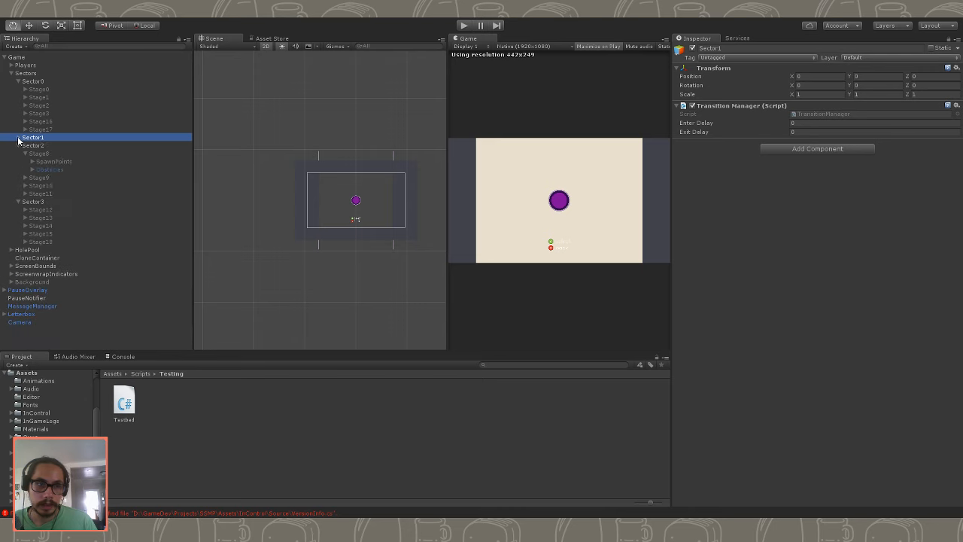
pyautogui.click(17, 138)
pyautogui.click(57, 177)
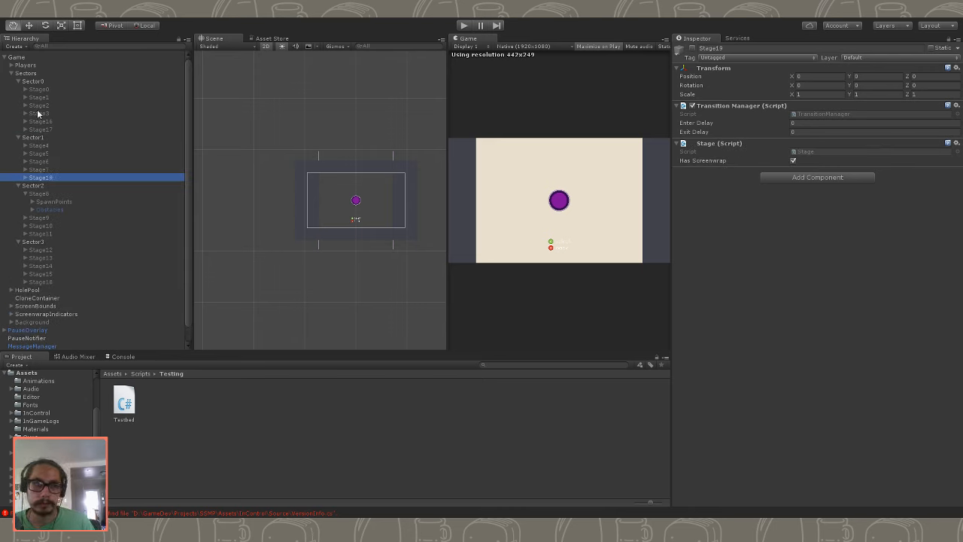
# - Duplicate the Stage19 object within Sector1
pyautogui.press('F2')
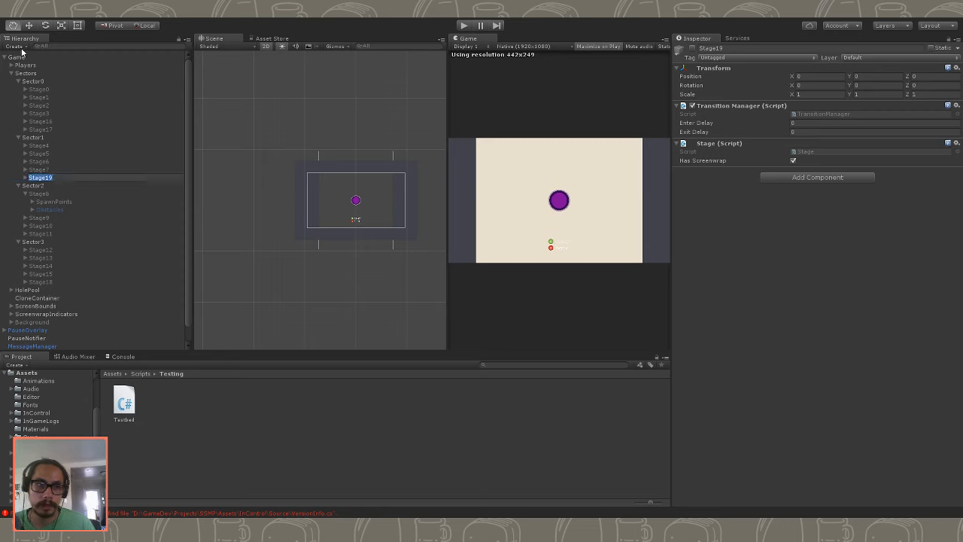
pyautogui.click(106, 177)
pyautogui.click(68, 184)
pyautogui.click(68, 172)
pyautogui.click(80, 176)
pyautogui.hotkey('ctrl', 'd')
pyautogui.click(75, 200)
pyautogui.click(76, 185)
# - Rename the duplicated stage as Stage20
pyautogui.press('F2')
pyautogui.click(79, 185)
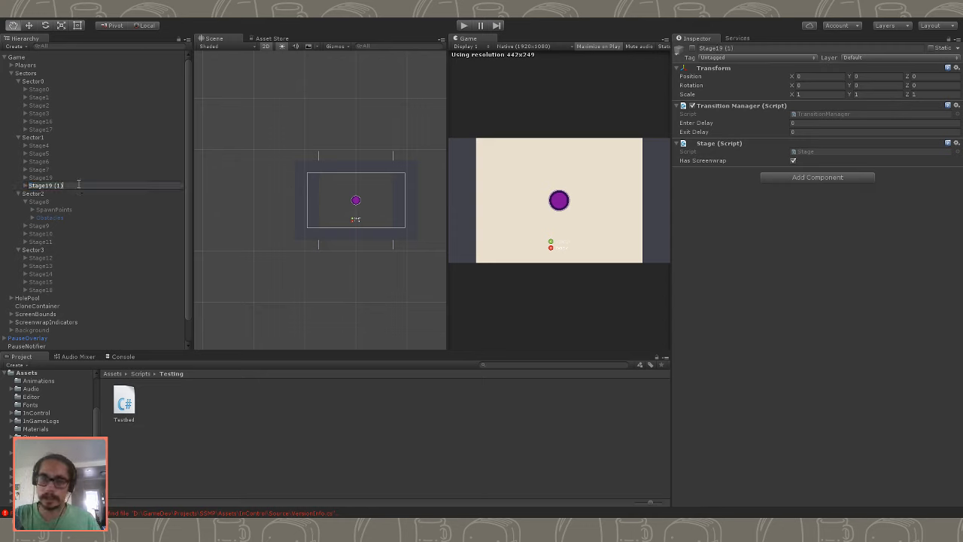
pyautogui.press('BackSpace')
pyautogui.press('BackSpace')
pyautogui.press('BackSpace')
pyautogui.press('BackSpace')
pyautogui.press('BackSpace')
pyautogui.press('BackSpace')
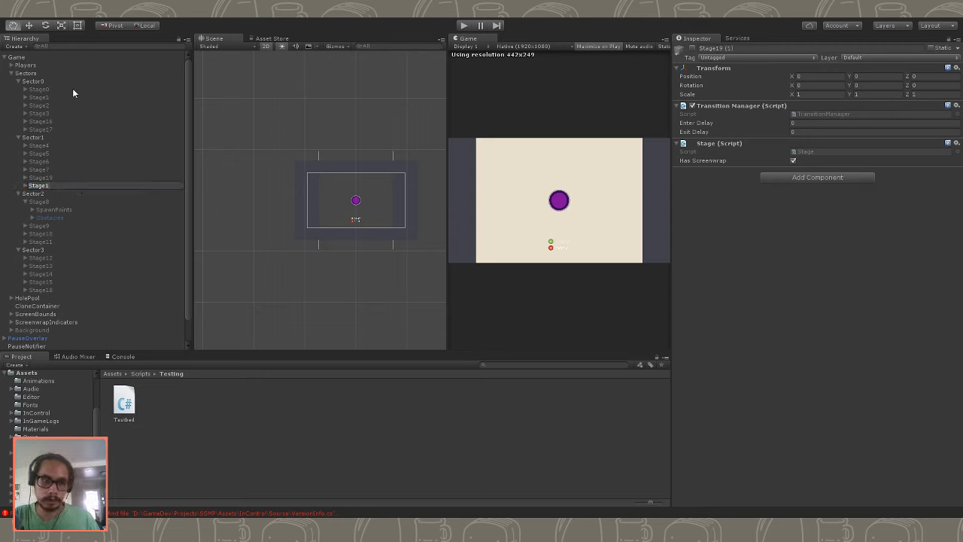
pyautogui.write('20')
pyautogui.press('Return')
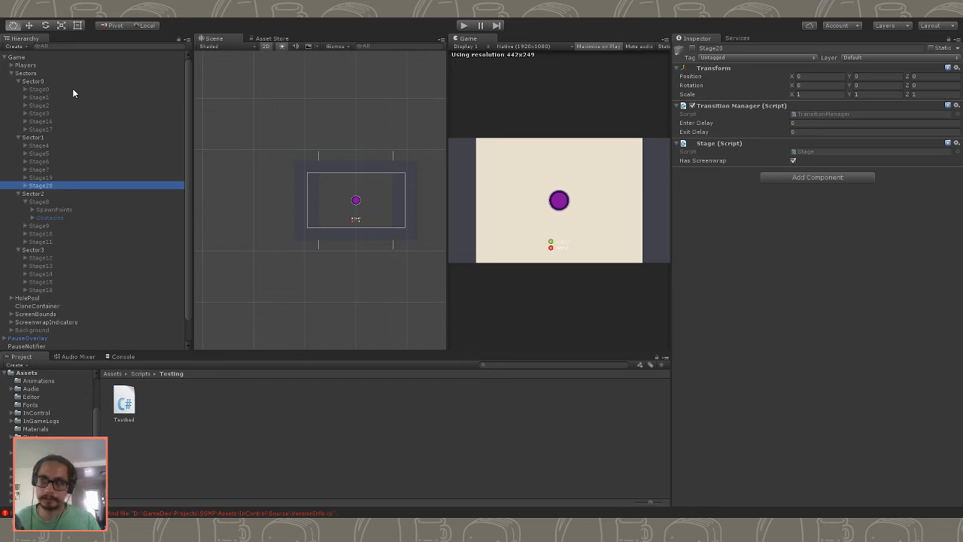
# - Expand Stage20 in the hierarchy and activate it
pyautogui.click(25, 186)
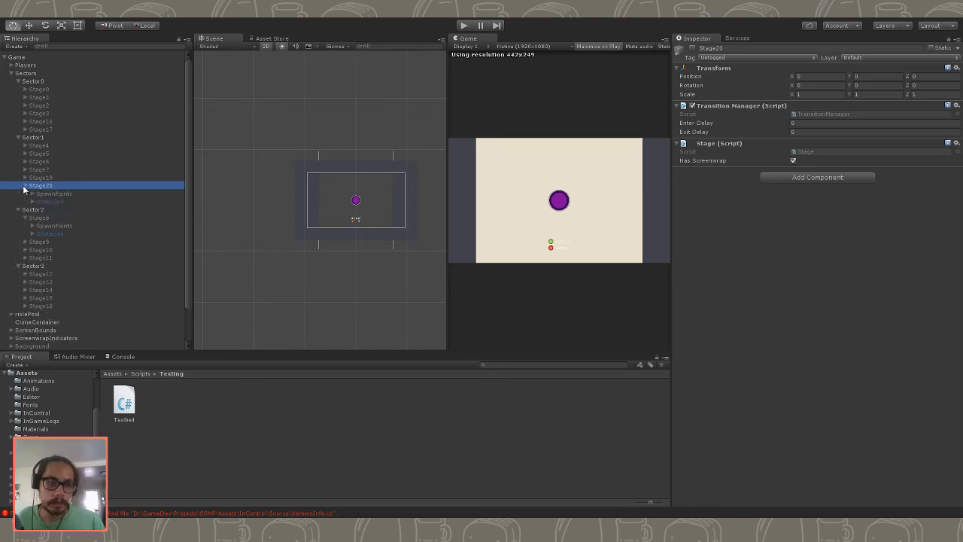
pyautogui.click(53, 201)
pyautogui.click(53, 194)
pyautogui.click(55, 179)
pyautogui.click(97, 186)
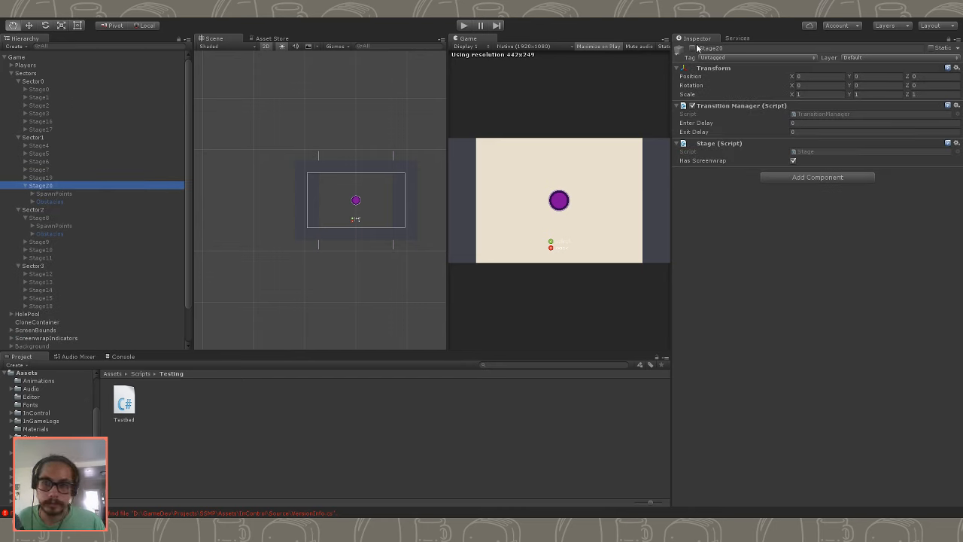
pyautogui.click(693, 48)
pyautogui.click(124, 225)
pyautogui.click(118, 209)
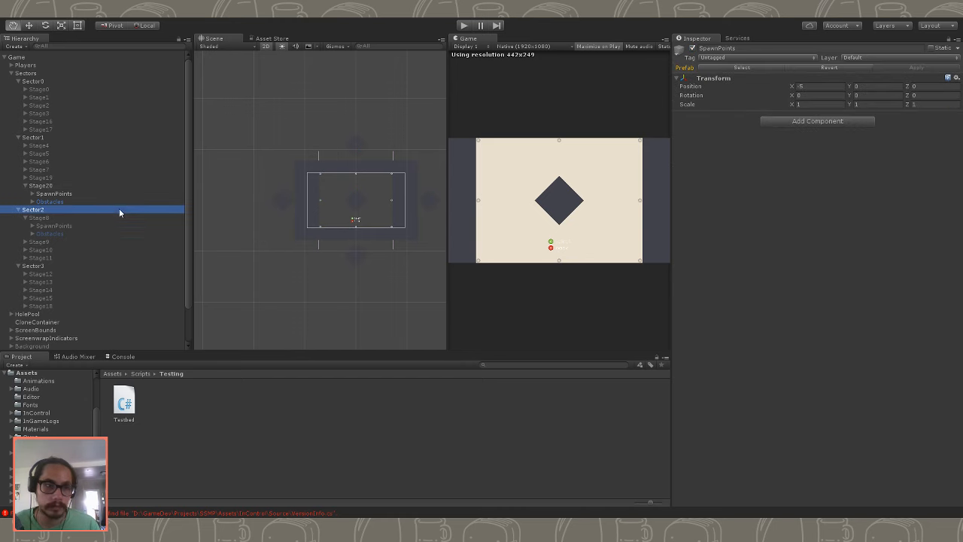
# - Expand Stage20's Obstacles group down to ObstacleTier0 and examine the settings of each obstacle in it
pyautogui.click(64, 202)
pyautogui.click(33, 201)
pyautogui.click(67, 210)
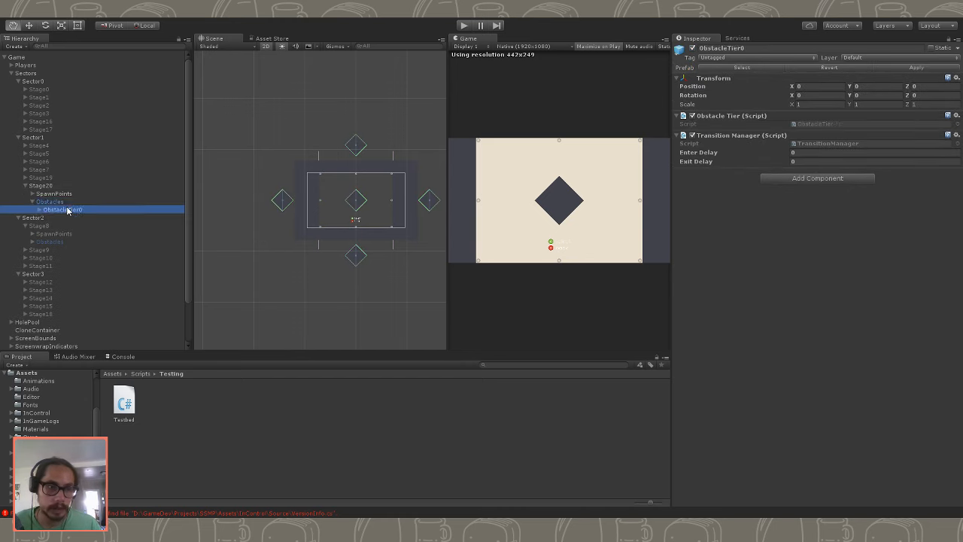
pyautogui.click(39, 210)
pyautogui.click(80, 218)
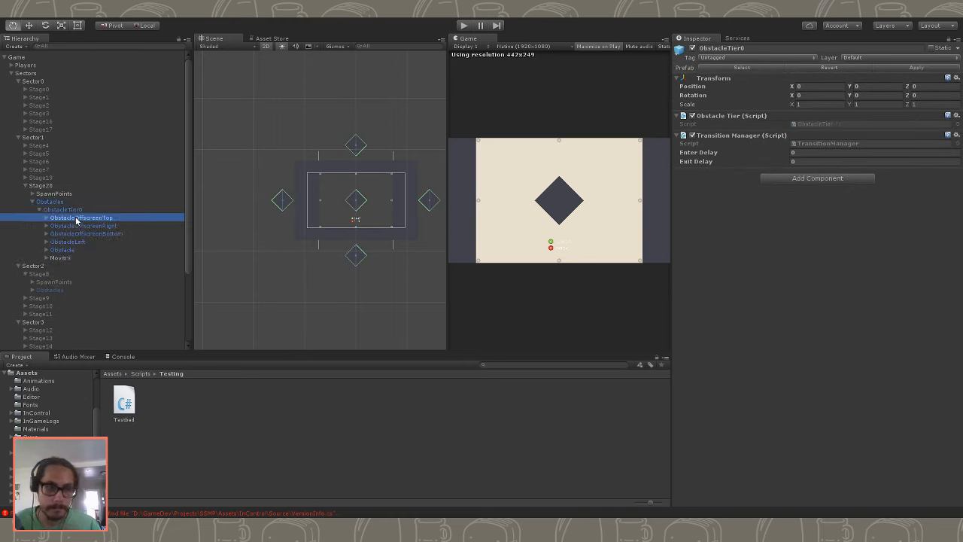
pyautogui.click(82, 225)
pyautogui.click(82, 234)
pyautogui.click(82, 242)
pyautogui.click(82, 249)
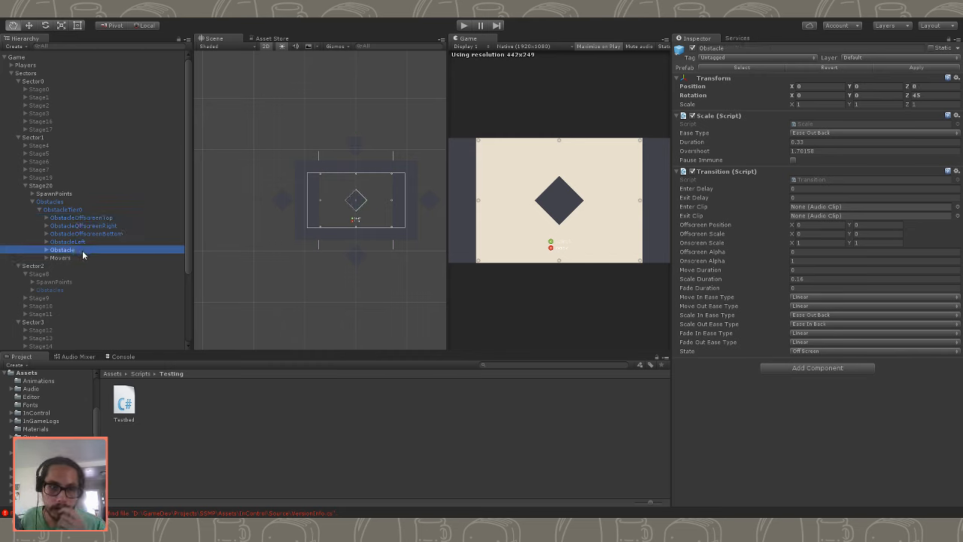
pyautogui.click(81, 255)
pyautogui.click(80, 250)
pyautogui.click(82, 242)
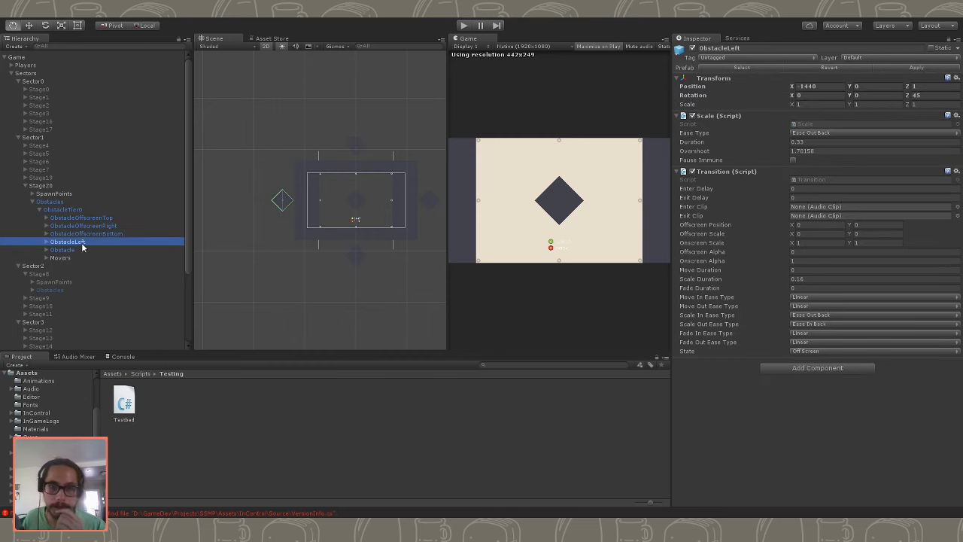
# - Delete the four outer diamond obstacles and the central Obstacle from Stage20's ObstacleTier0, keeping the Movers group
pyautogui.click(85, 234)
pyautogui.click(90, 226)
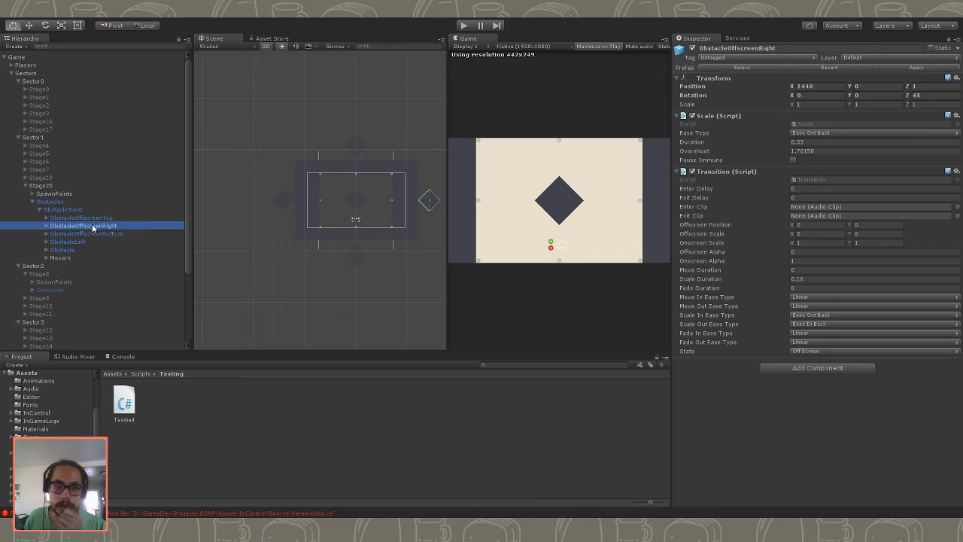
pyautogui.click(97, 218)
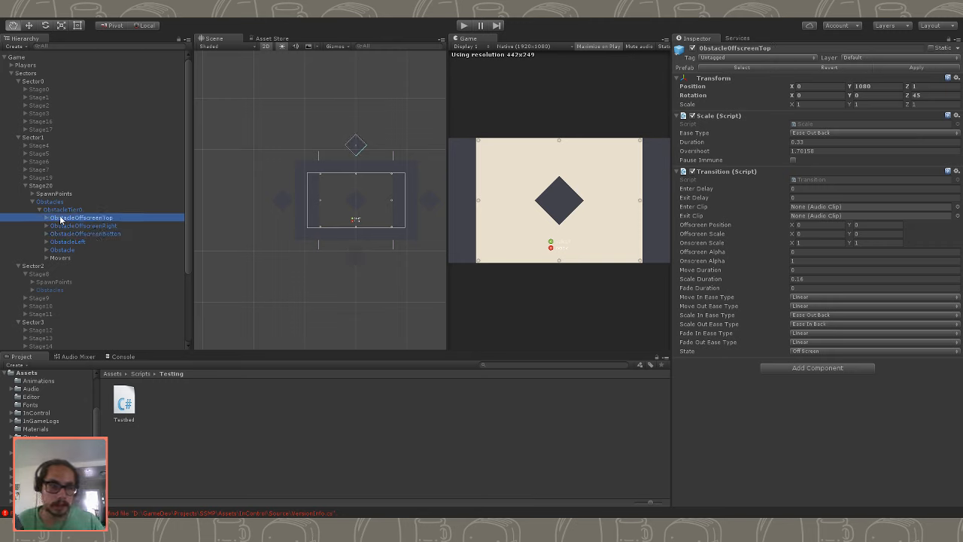
pyautogui.keyDown('shift'); pyautogui.click(67, 249); pyautogui.keyUp('shift')
pyautogui.press('Delete')
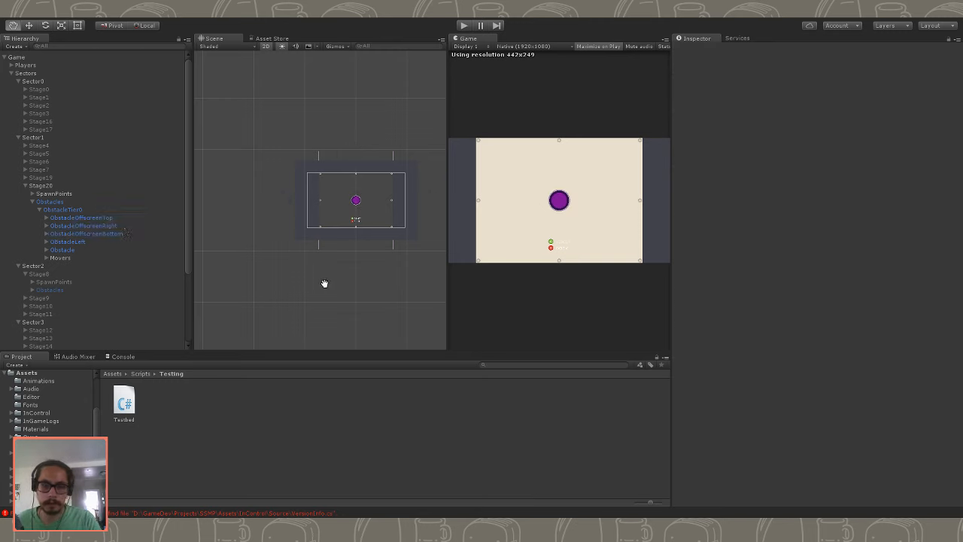
# - Expand Stage20's Movers group and examine the settings of its movers, individually and together
pyautogui.click(108, 210)
pyautogui.click(99, 218)
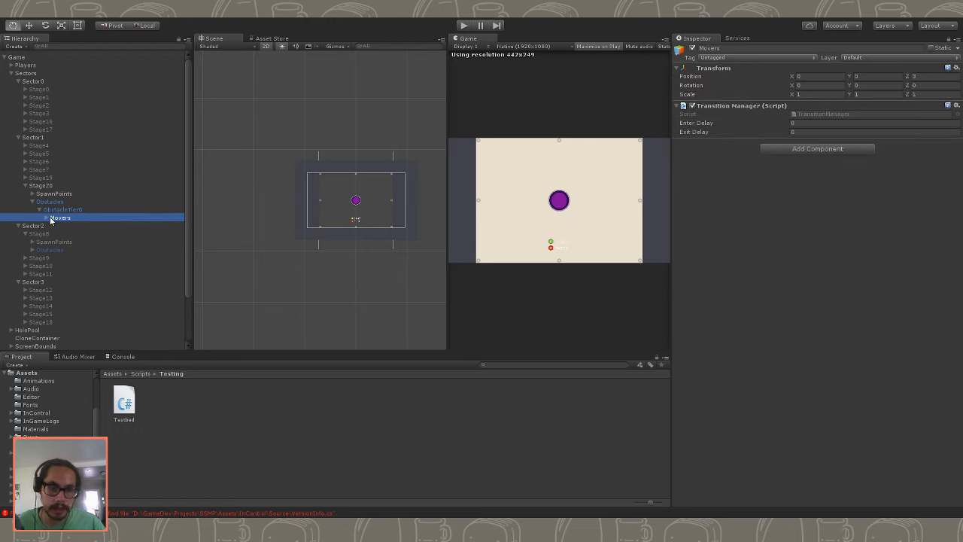
pyautogui.click(46, 218)
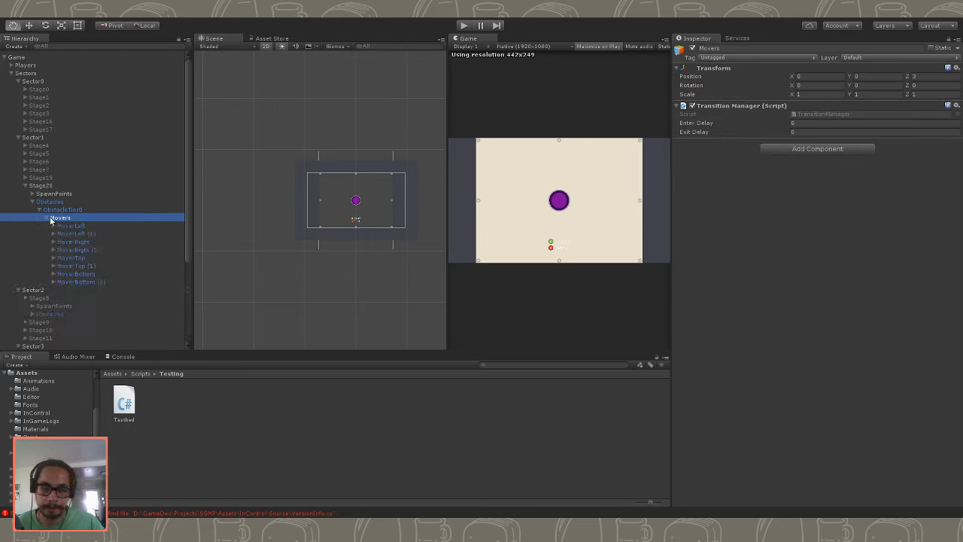
pyautogui.click(103, 226)
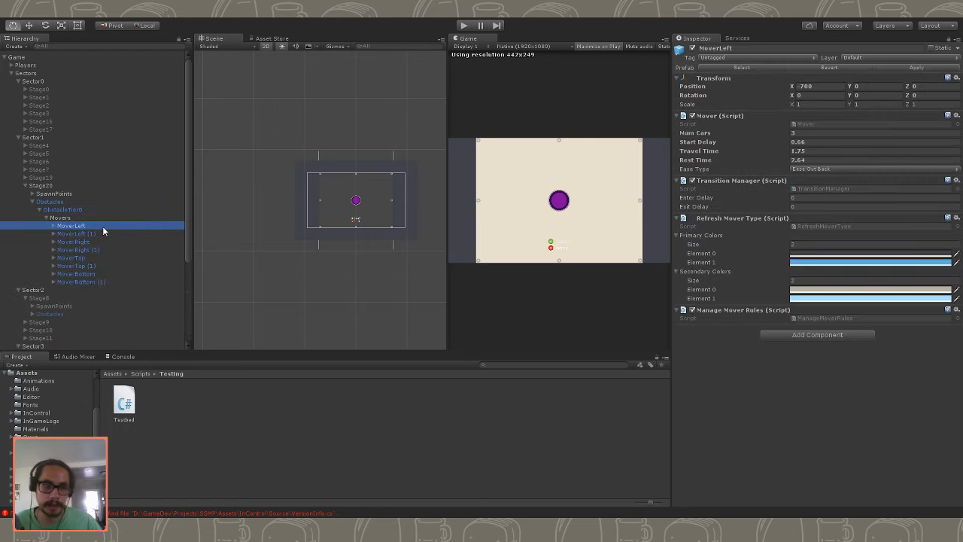
pyautogui.keyDown('shift'); pyautogui.click(103, 283); pyautogui.keyUp('shift')
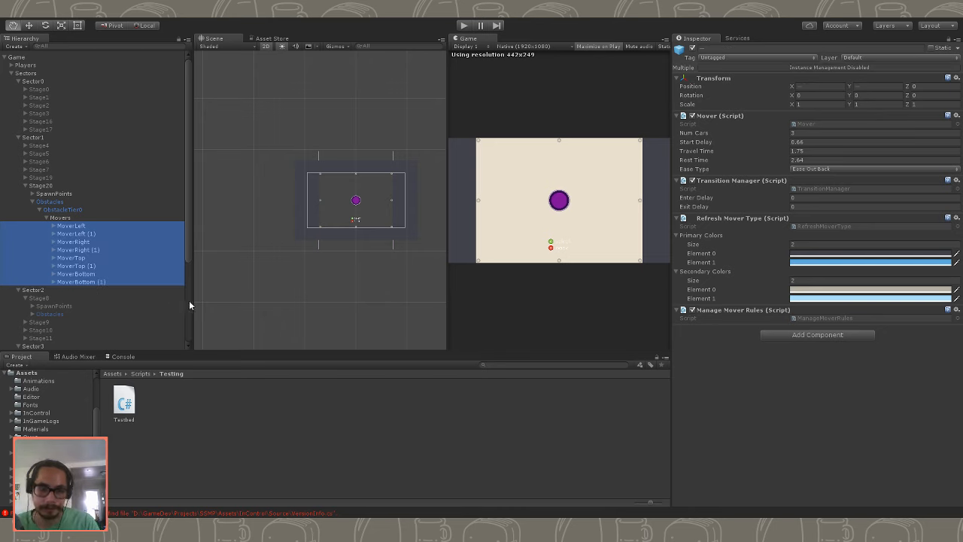
pyautogui.click(76, 242)
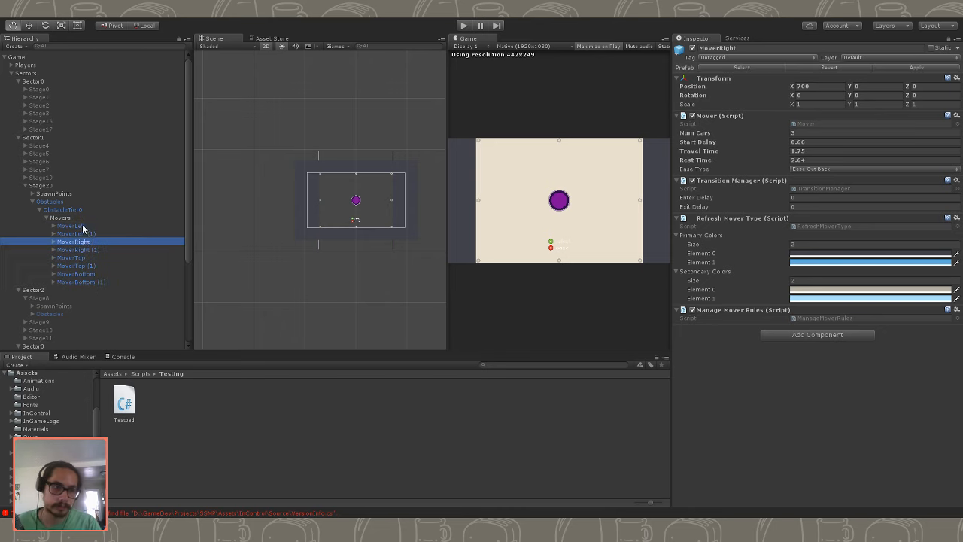
pyautogui.click(83, 227)
pyautogui.keyDown('shift'); pyautogui.click(97, 283); pyautogui.keyUp('shift')
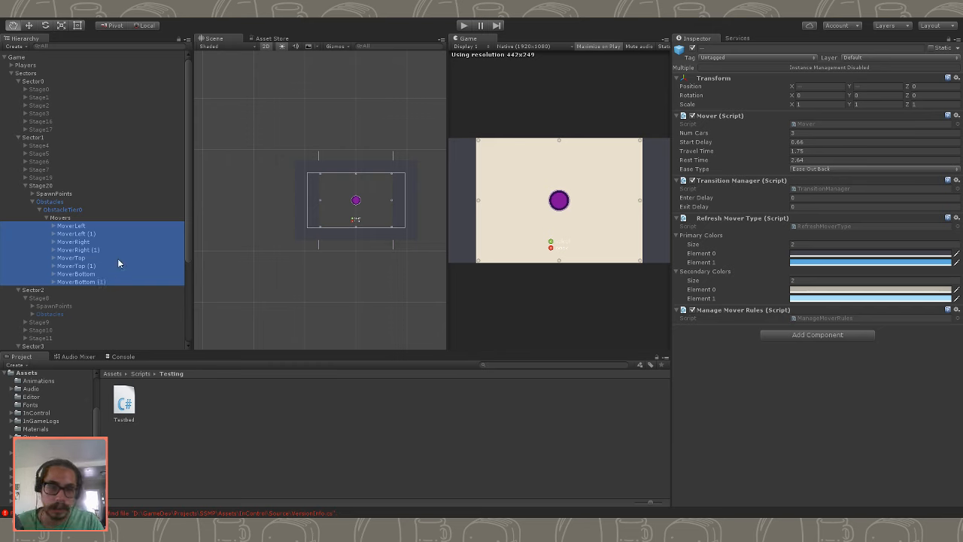
# - Try deleting all the movers in Stage20's Movers group and undo the deletion
pyautogui.click(81, 226)
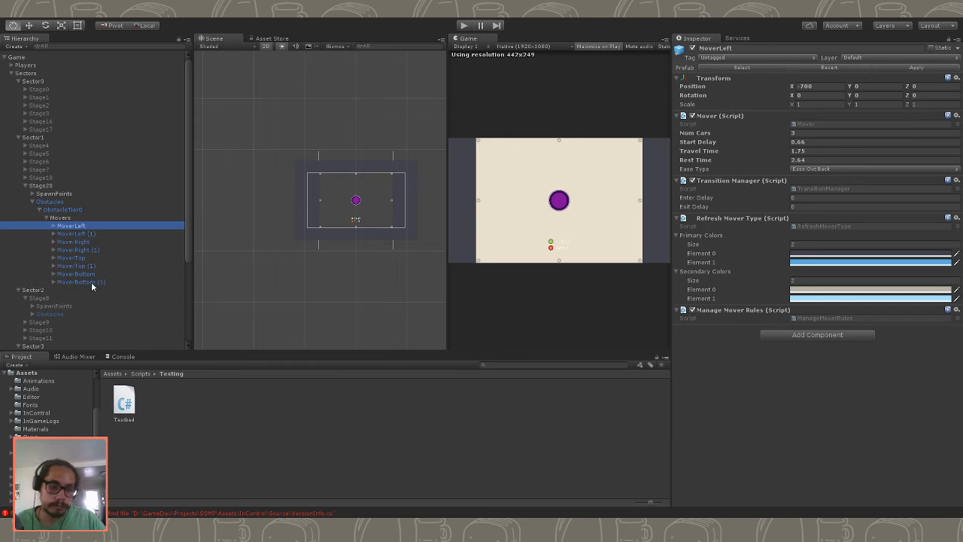
pyautogui.keyDown('shift'); pyautogui.click(92, 282); pyautogui.keyUp('shift')
pyautogui.press('Delete')
pyautogui.click(69, 220)
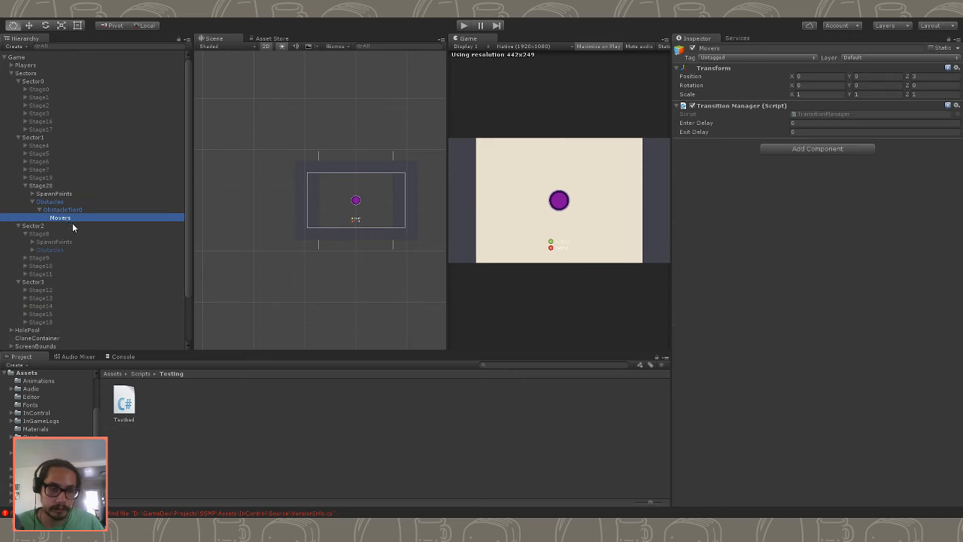
pyautogui.hotkey('ctrl', 'z')
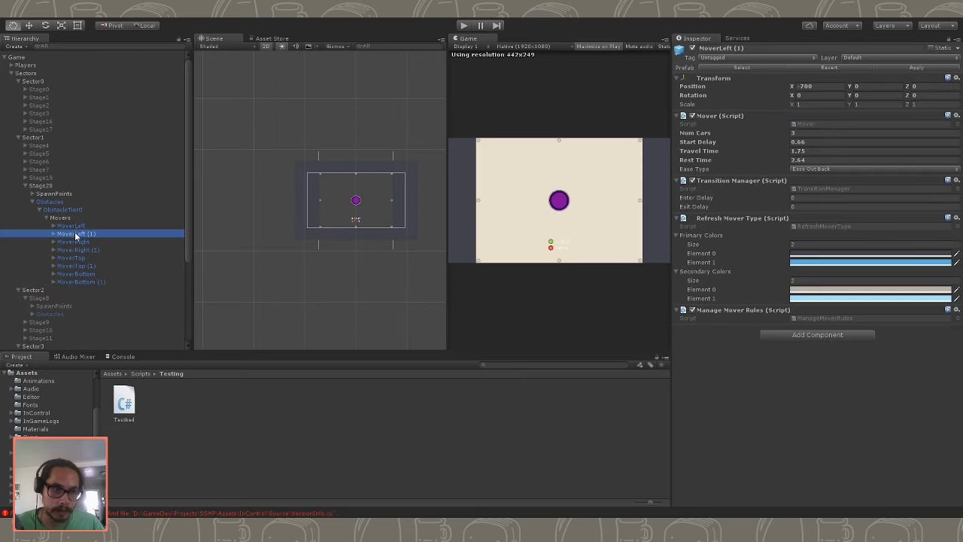
# - Check MoverLeft's StartPoint and EndPoint, and delete every other mover from Stage20's Movers group
pyautogui.click(75, 225)
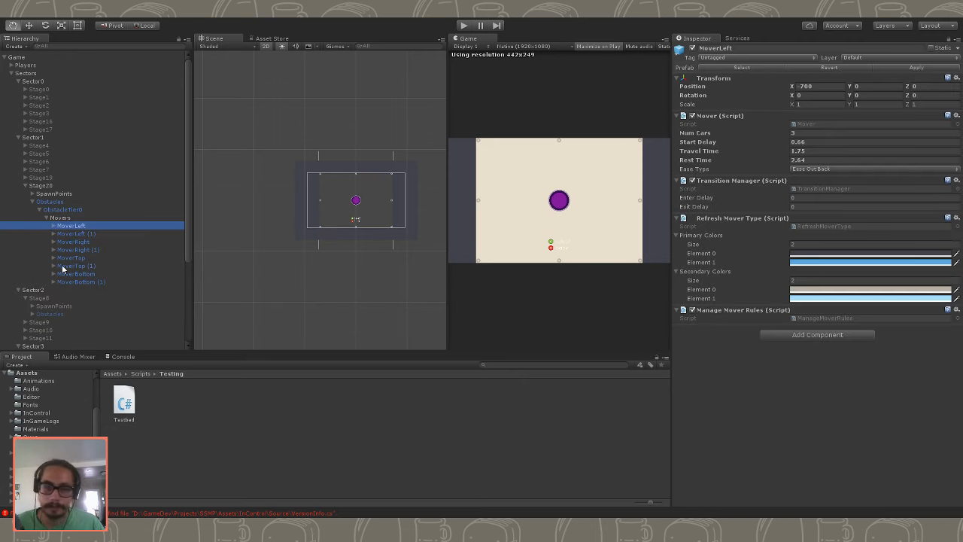
pyautogui.click(53, 226)
pyautogui.click(79, 233)
pyautogui.click(82, 241)
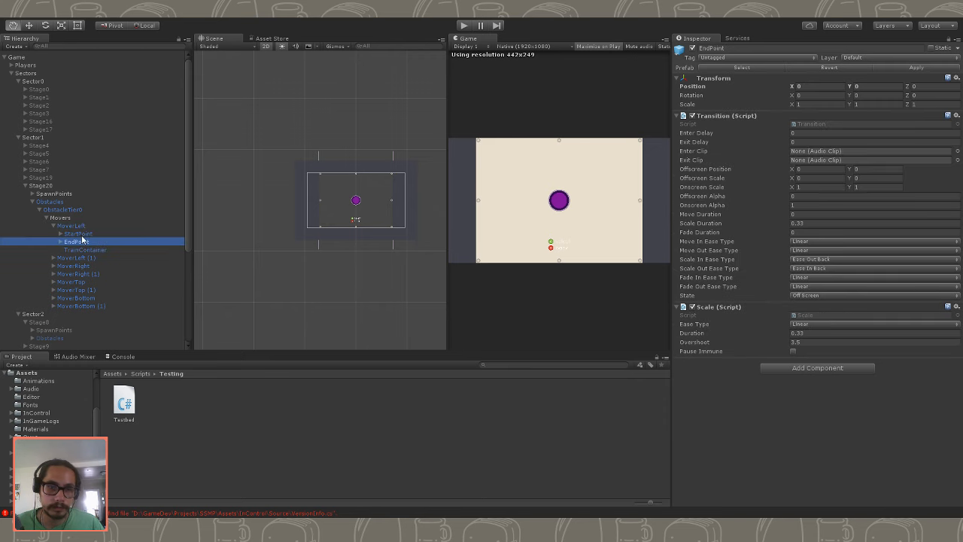
pyautogui.click(79, 233)
pyautogui.click(54, 225)
pyautogui.click(64, 243)
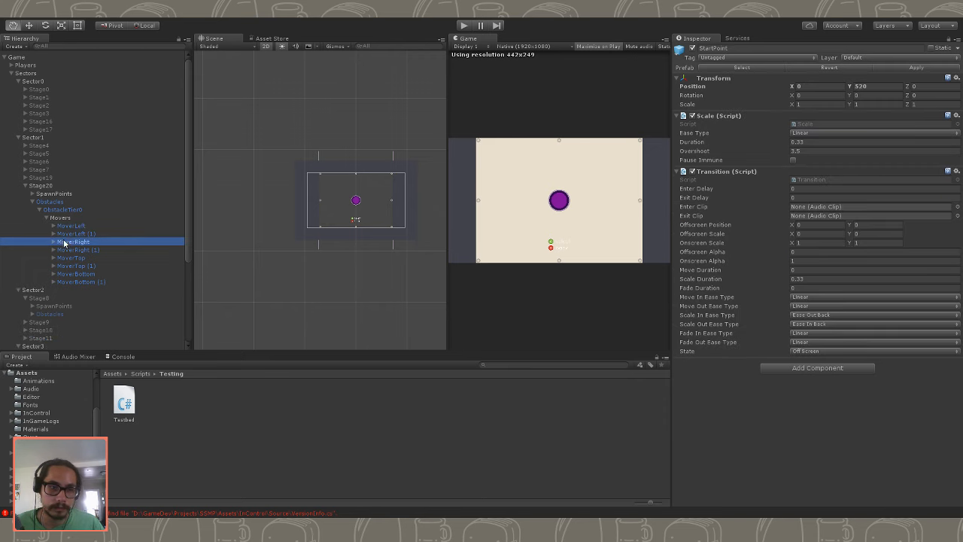
pyautogui.click(72, 233)
pyautogui.keyDown('shift'); pyautogui.click(77, 282); pyautogui.keyUp('shift')
pyautogui.press('Delete')
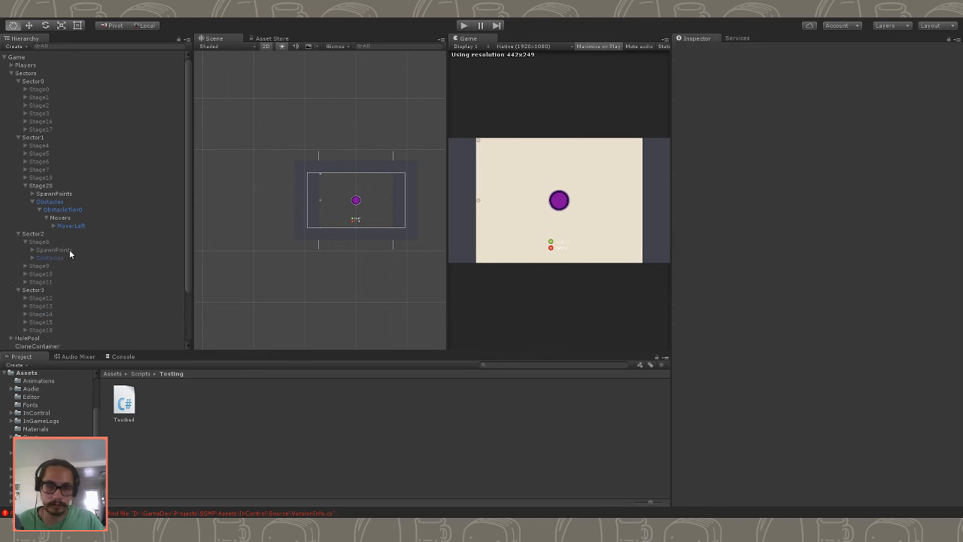
# - Set the X position of MoverLeft's EndPoint to 700
pyautogui.click(76, 226)
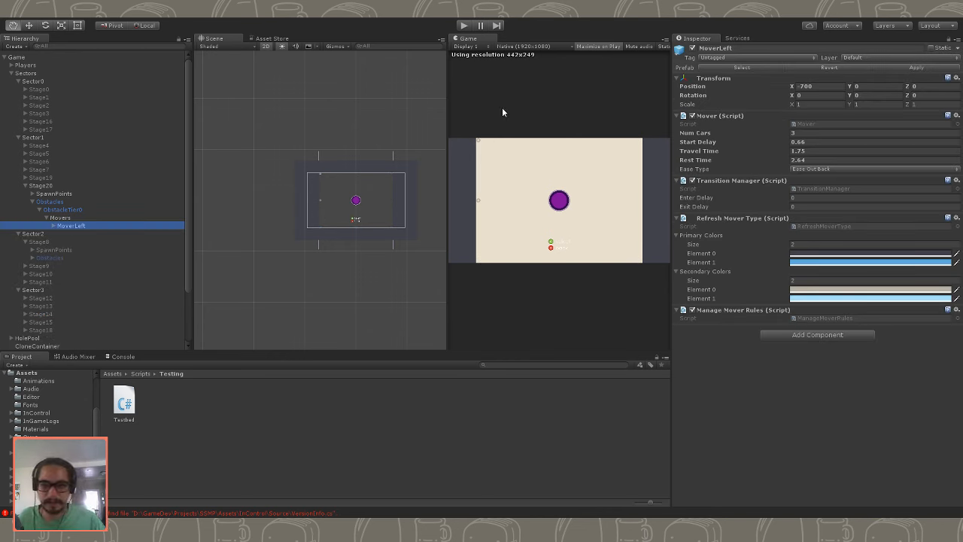
pyautogui.click(53, 225)
pyautogui.click(66, 234)
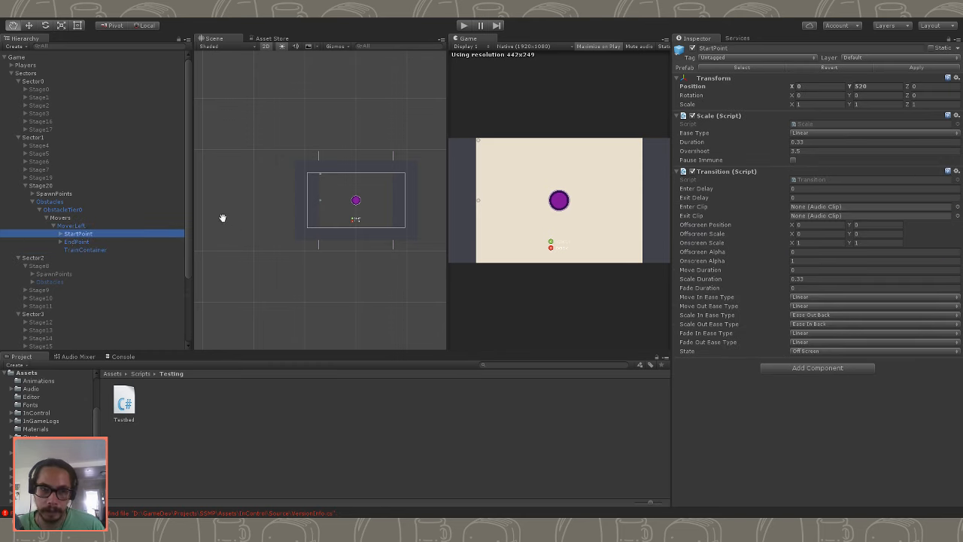
pyautogui.click(79, 242)
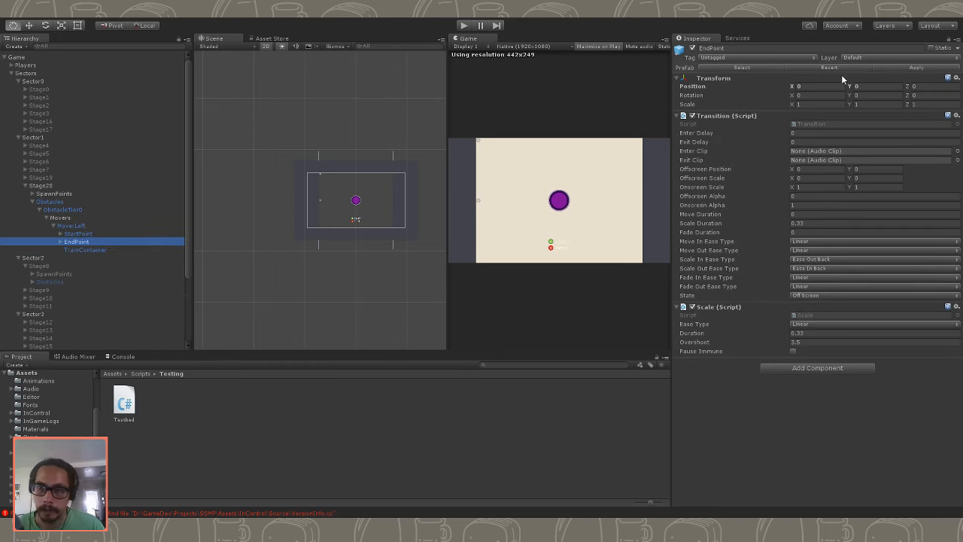
pyautogui.click(816, 85)
pyautogui.write('700')
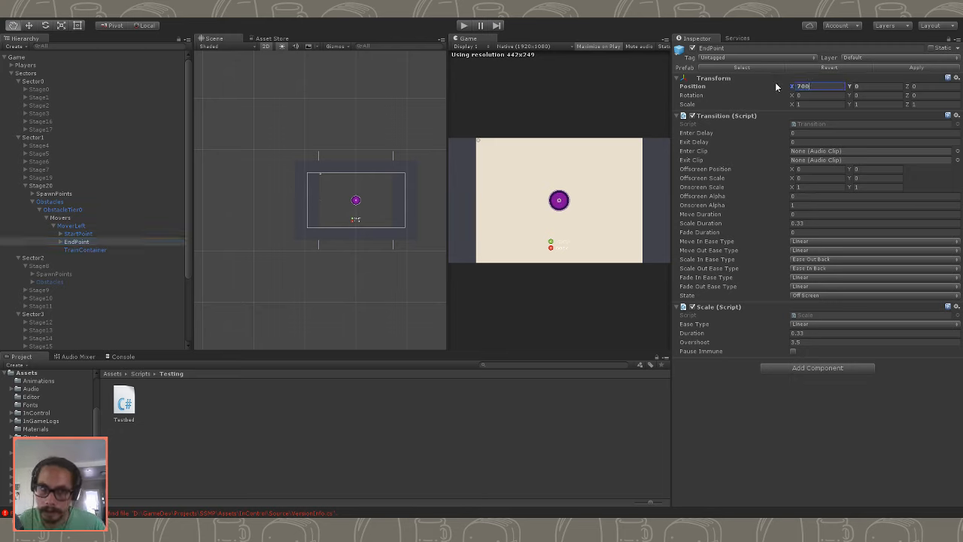
# - Set MoverLeft's own X position to 0 and its StartPoint's X position to -700
pyautogui.click(79, 226)
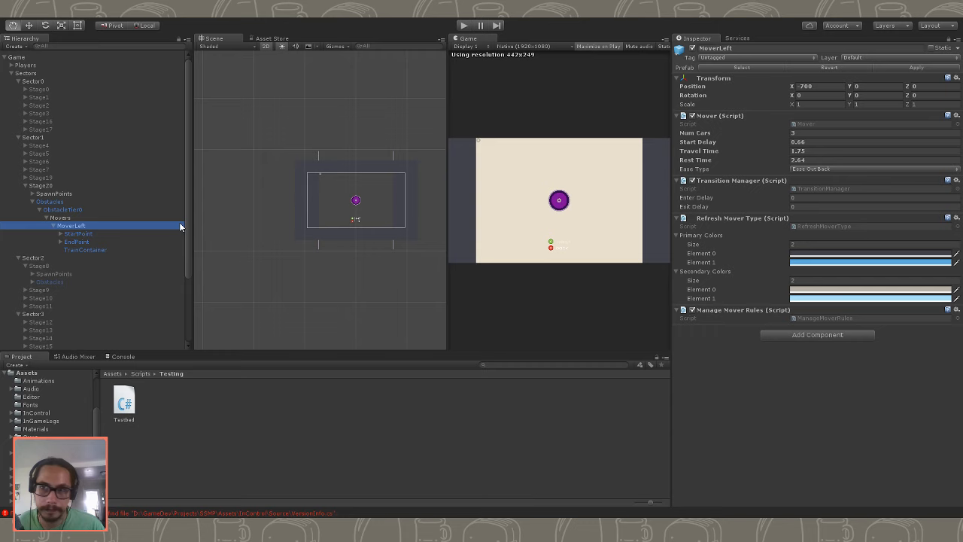
pyautogui.click(824, 87)
pyautogui.write('0')
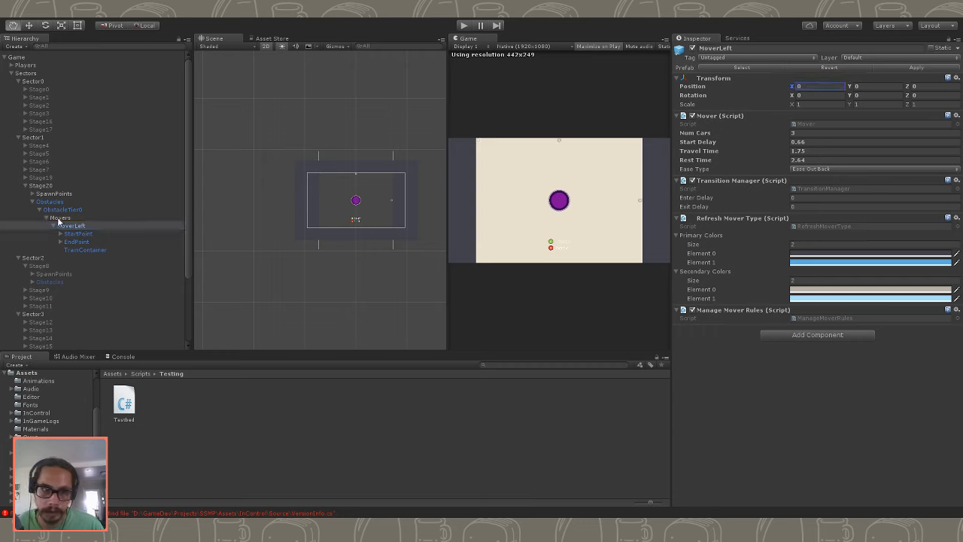
pyautogui.click(78, 234)
pyautogui.click(820, 87)
pyautogui.write('-700')
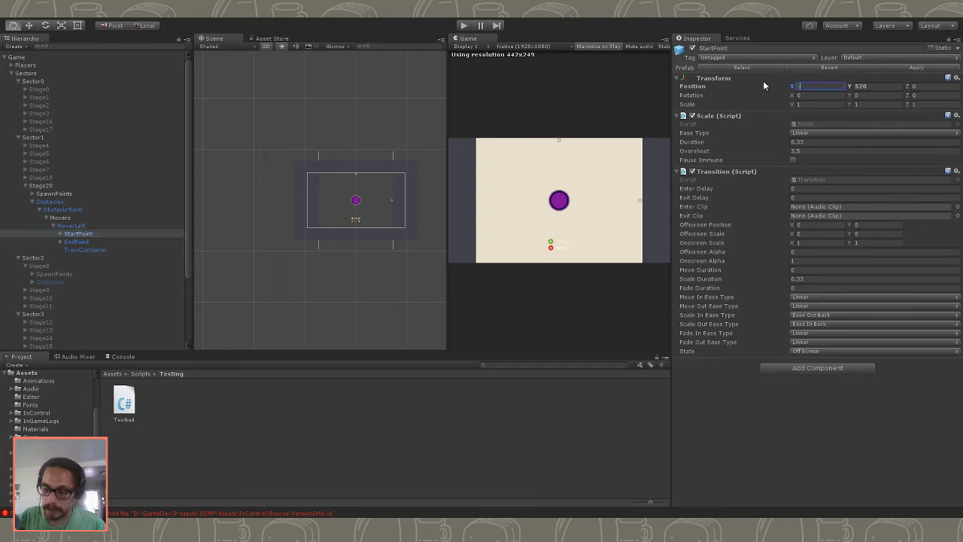
# - Set the Y position of MoverLeft's EndPoint to -520
pyautogui.click(79, 242)
pyautogui.click(872, 86)
pyautogui.write('5')
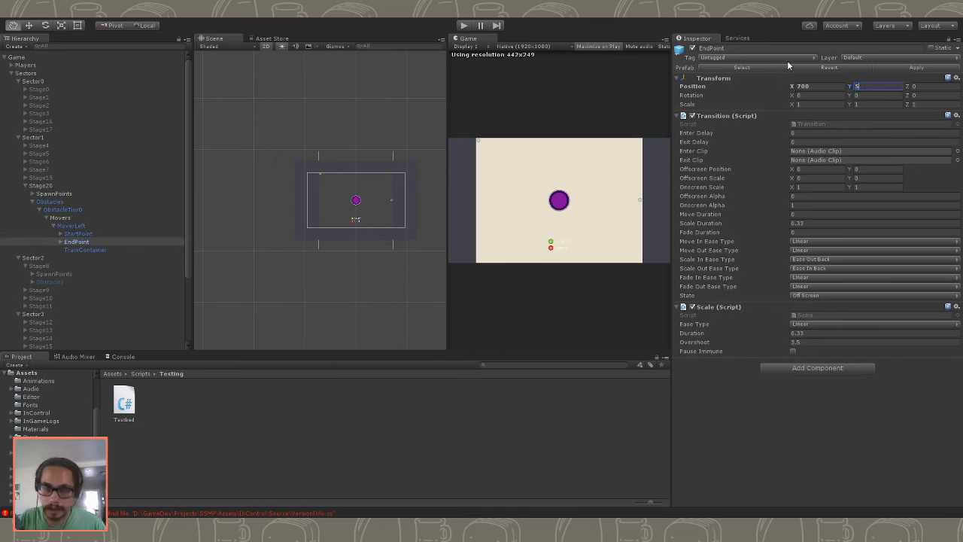
pyautogui.press('Home')
pyautogui.write('-')
pyautogui.press('End')
pyautogui.write('20')
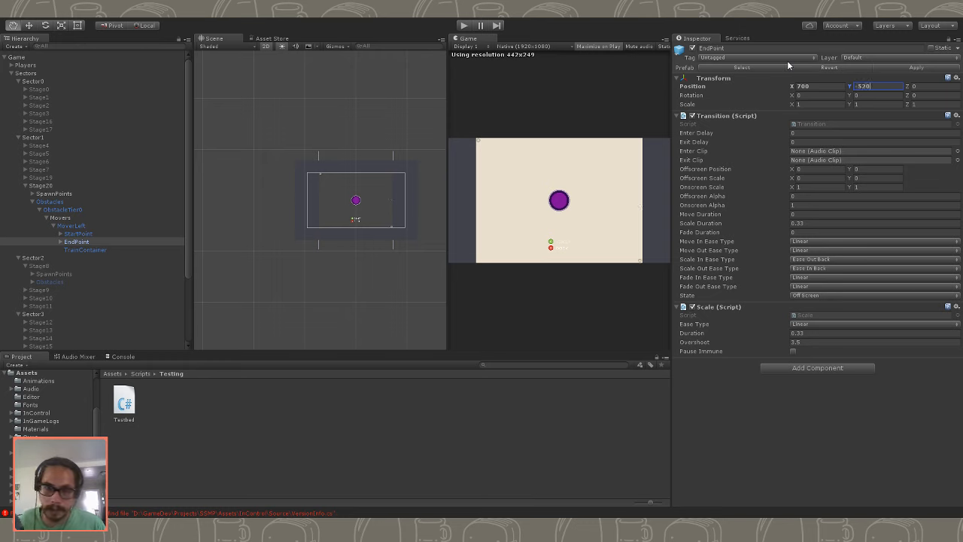
# - Duplicate MoverLeft within Stage20's Movers group and rename the copy MoverRight
pyautogui.click(60, 233)
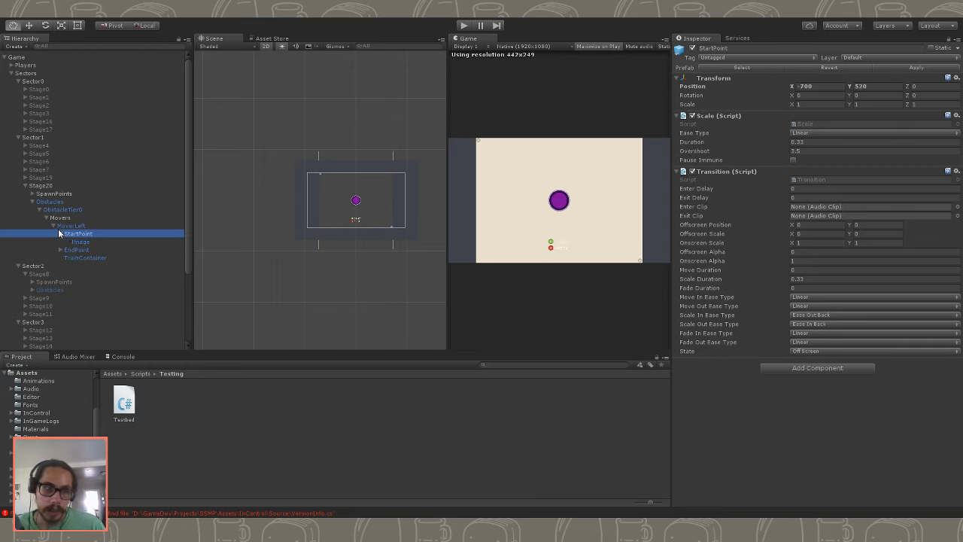
pyautogui.click(66, 226)
pyautogui.click(54, 226)
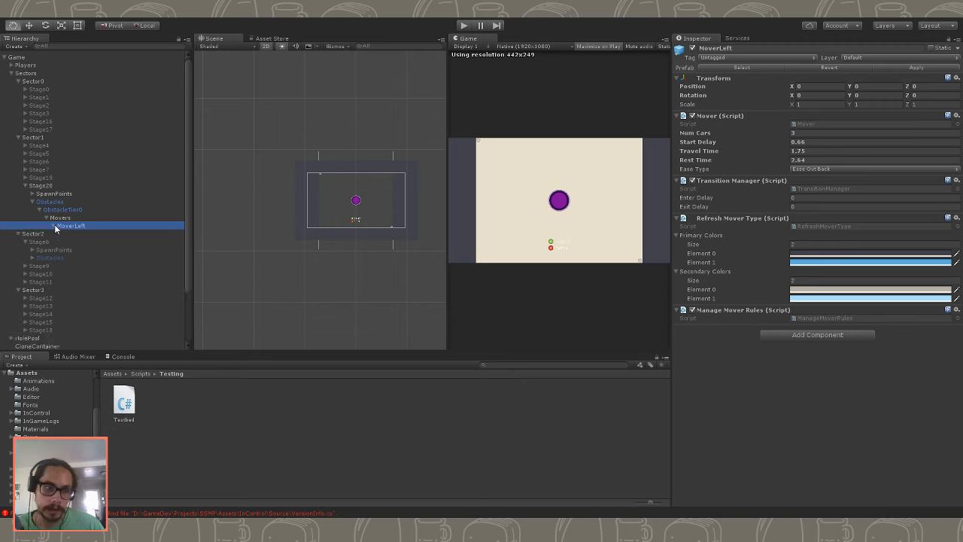
pyautogui.hotkey('ctrl', 'd')
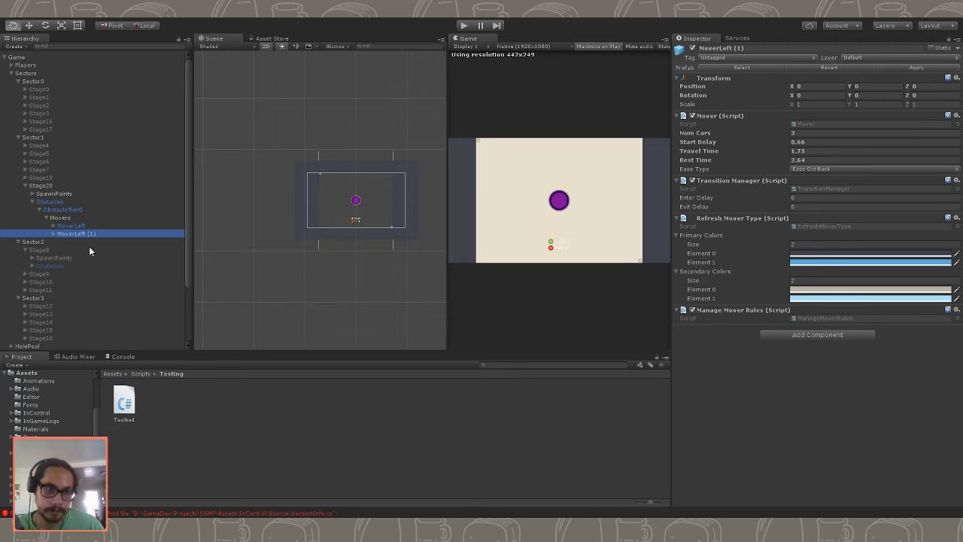
pyautogui.click(84, 234)
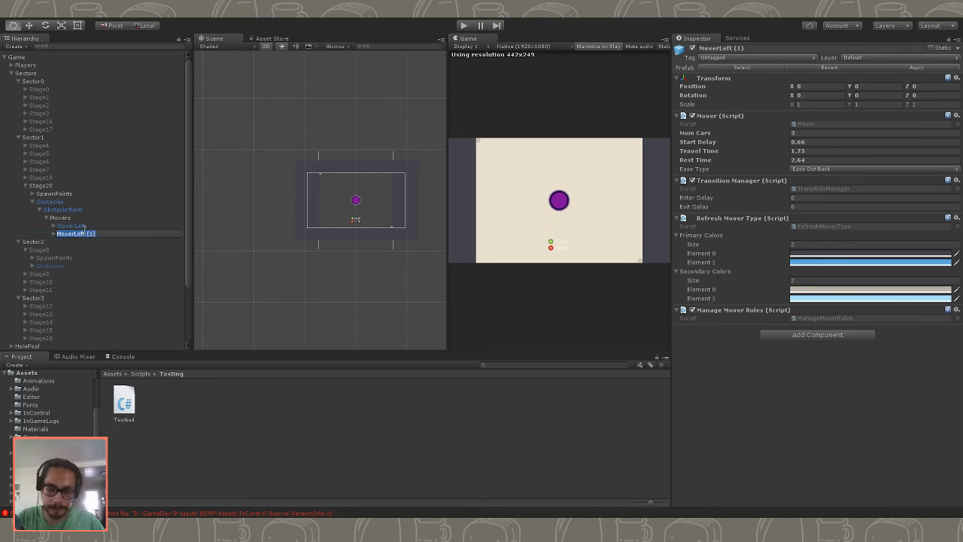
pyautogui.write('MoverRigh')
pyautogui.press('Return')
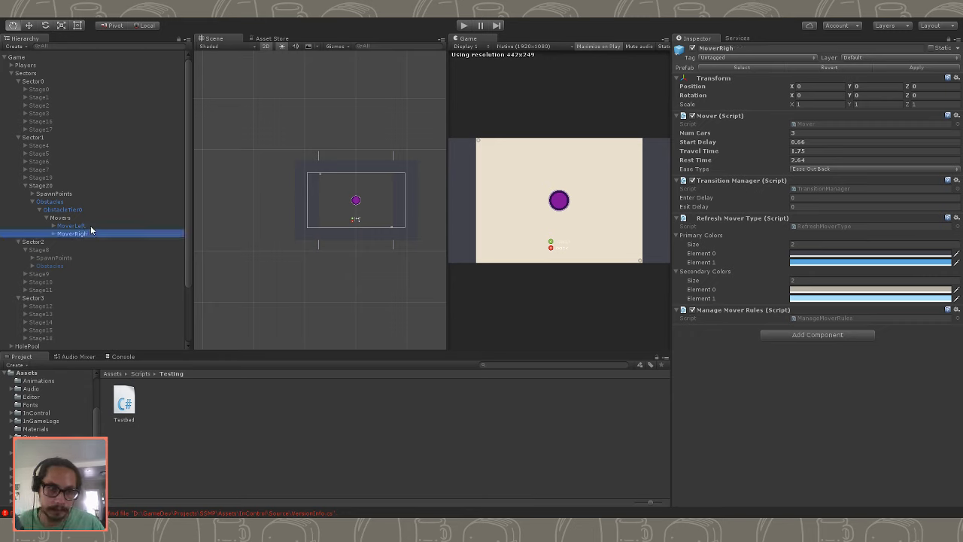
pyautogui.click(87, 234)
pyautogui.write('t')
pyautogui.click(87, 257)
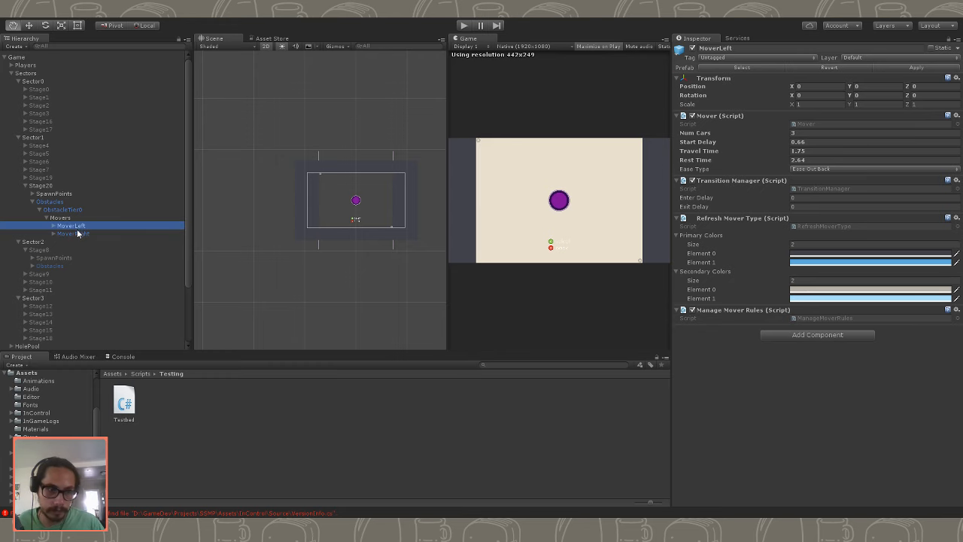
# - Set the X position of MoverRight's StartPoint to 700
pyautogui.click(79, 234)
pyautogui.click(53, 234)
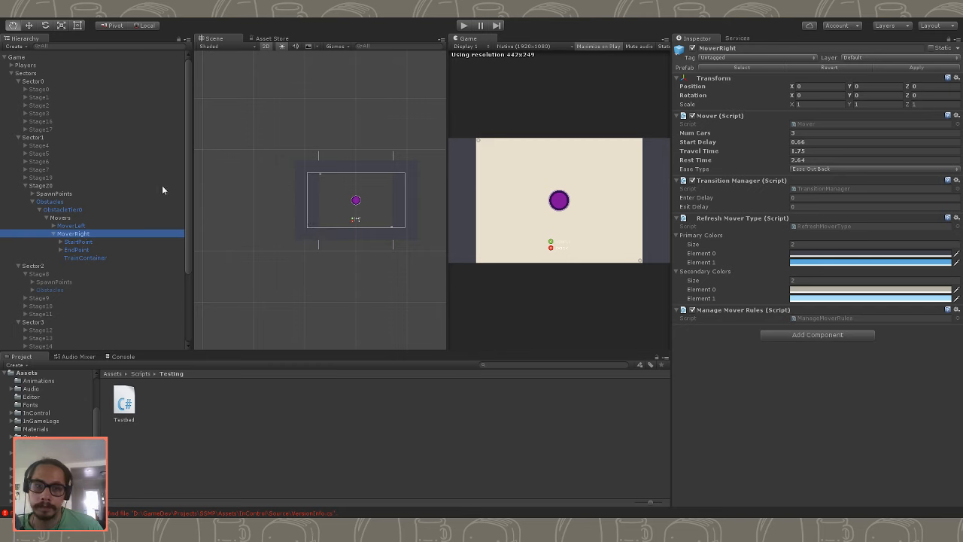
pyautogui.click(78, 242)
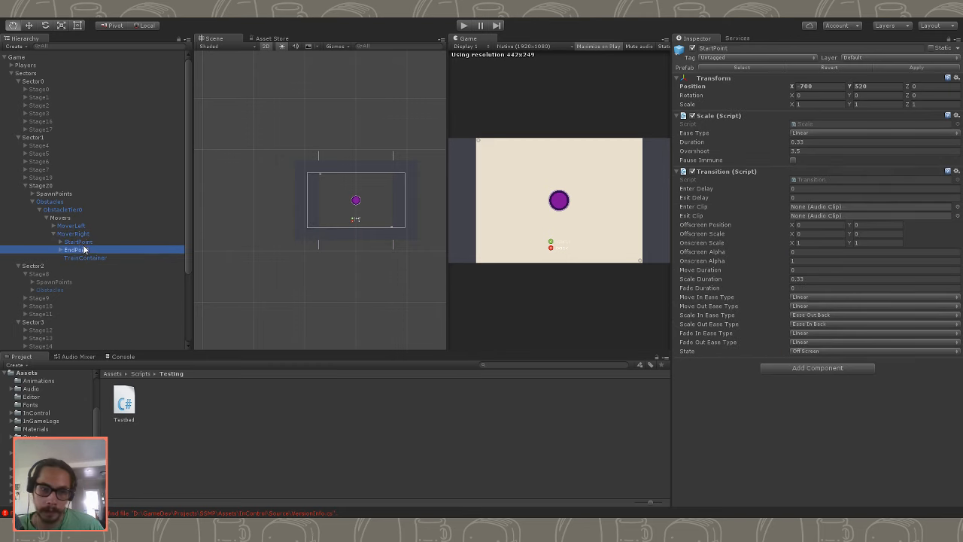
pyautogui.click(78, 234)
pyautogui.click(81, 242)
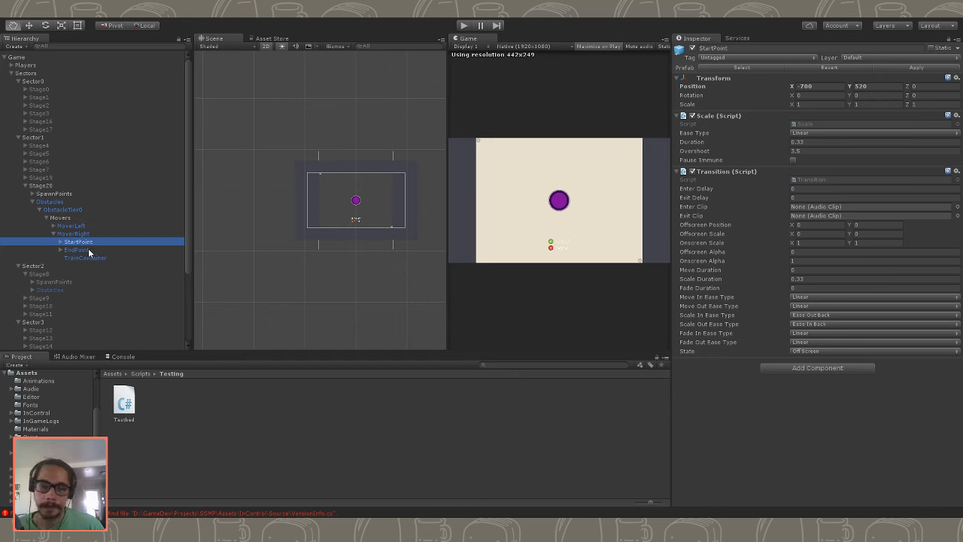
pyautogui.click(61, 242)
pyautogui.click(81, 251)
pyautogui.click(82, 242)
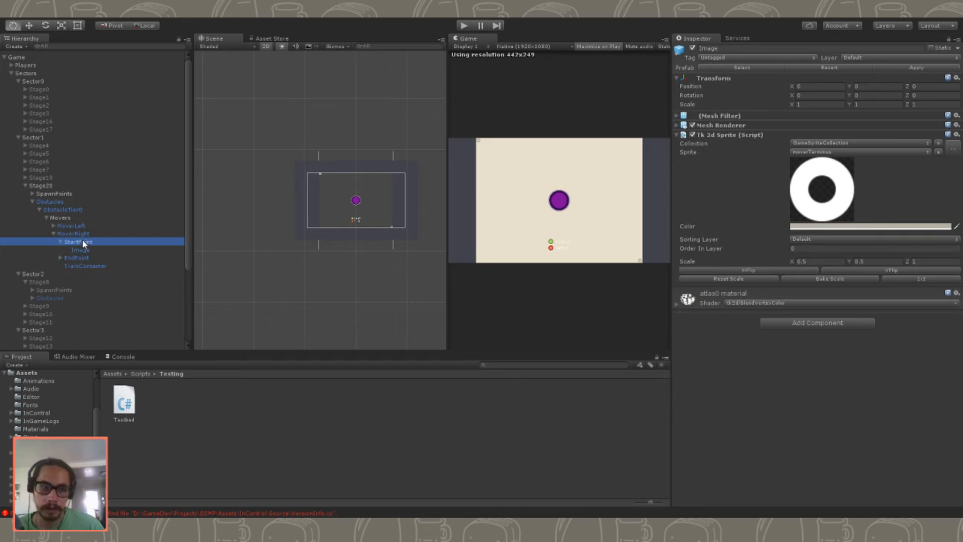
pyautogui.click(101, 233)
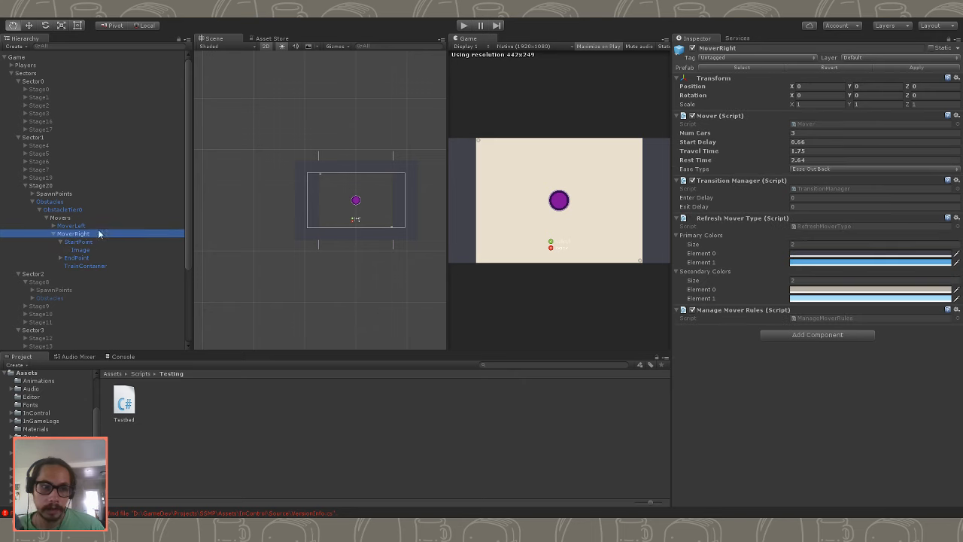
pyautogui.click(98, 240)
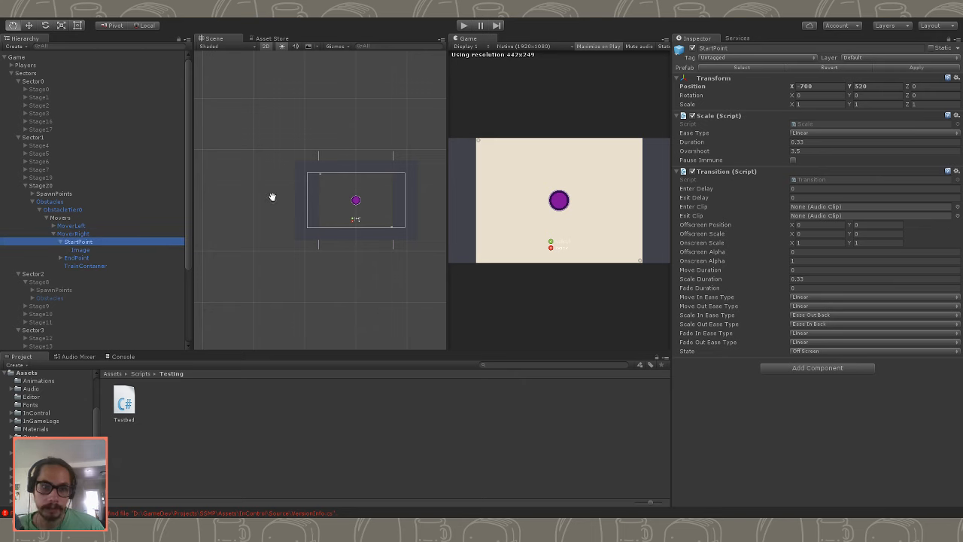
pyautogui.click(825, 86)
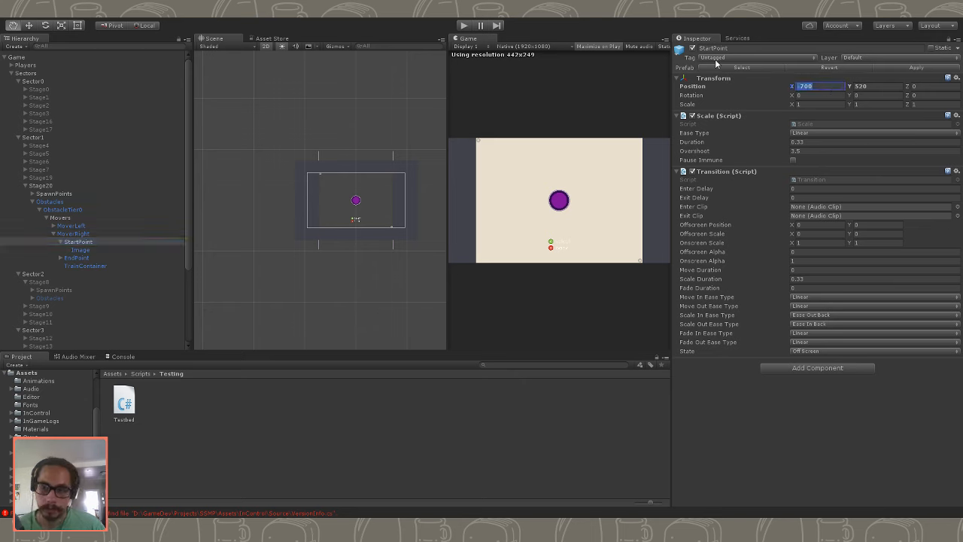
pyautogui.write('700')
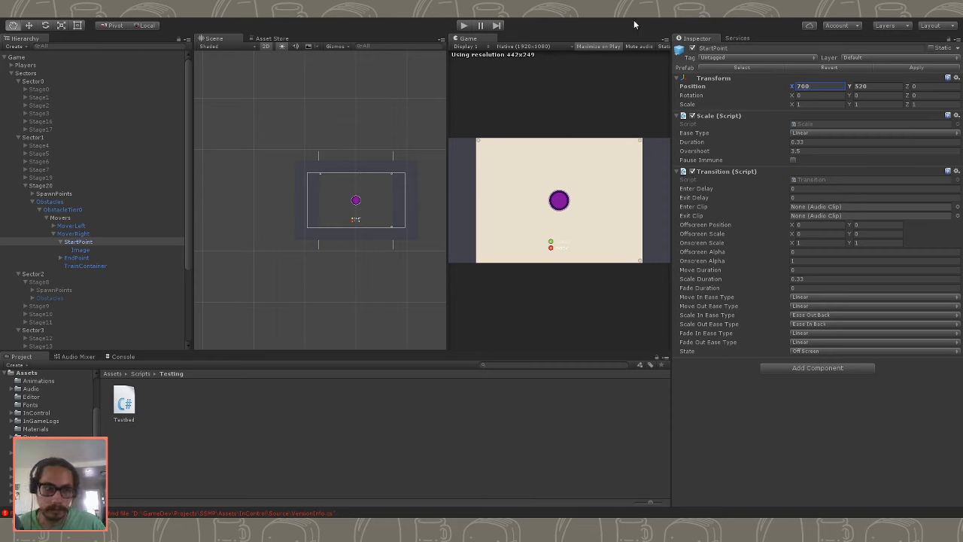
# - Set the X position of MoverRight's EndPoint to -700
pyautogui.click(72, 259)
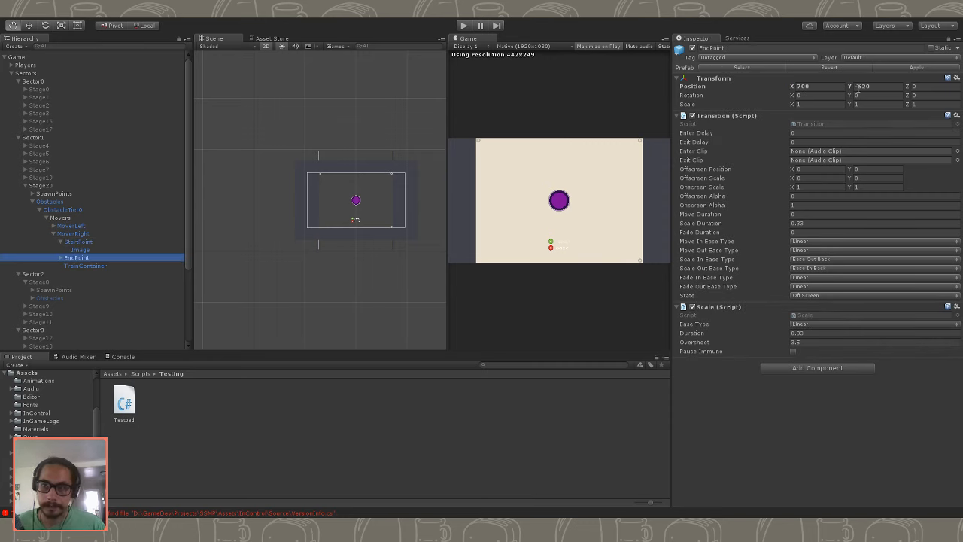
pyautogui.click(828, 85)
pyautogui.press('Tab')
pyautogui.click(825, 86)
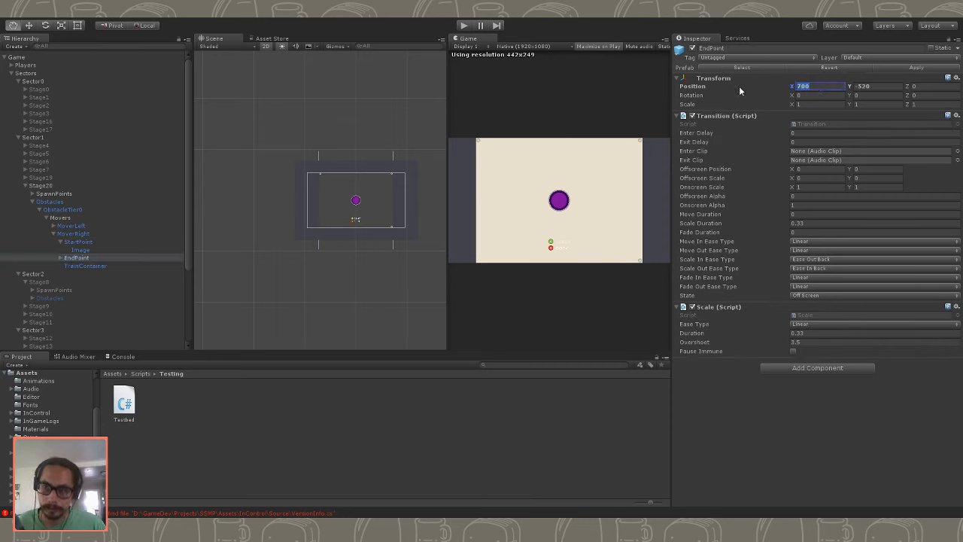
pyautogui.press('Home')
pyautogui.write('-700')
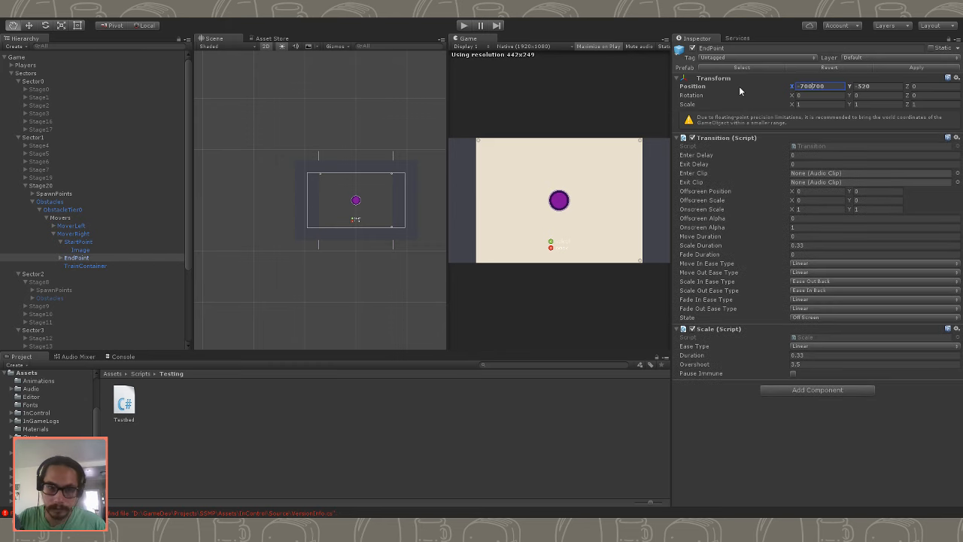
pyautogui.press('Delete')
pyautogui.press('Delete')
pyautogui.press('Delete')
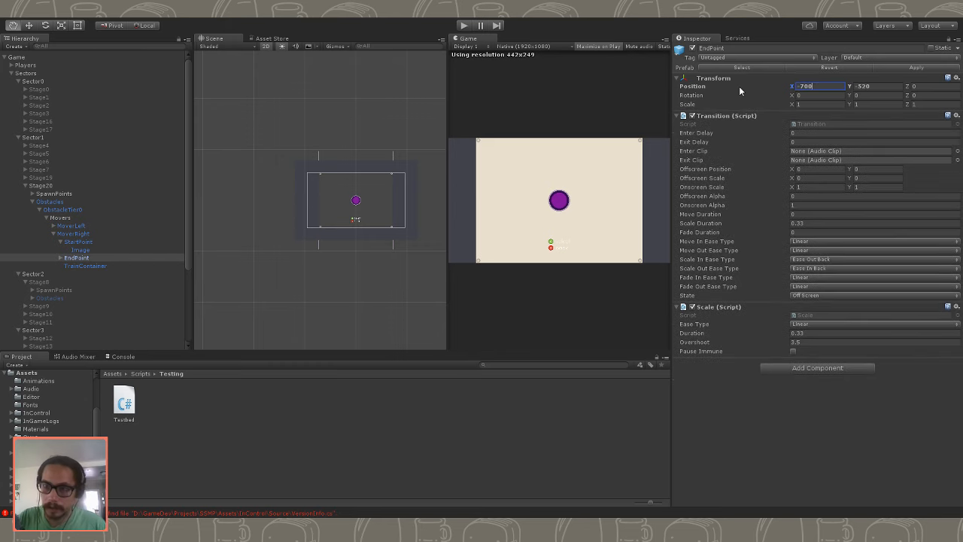
# - Deactivate Stage20 and set the Game object's Testbed Test Stage to 20
pyautogui.click(75, 209)
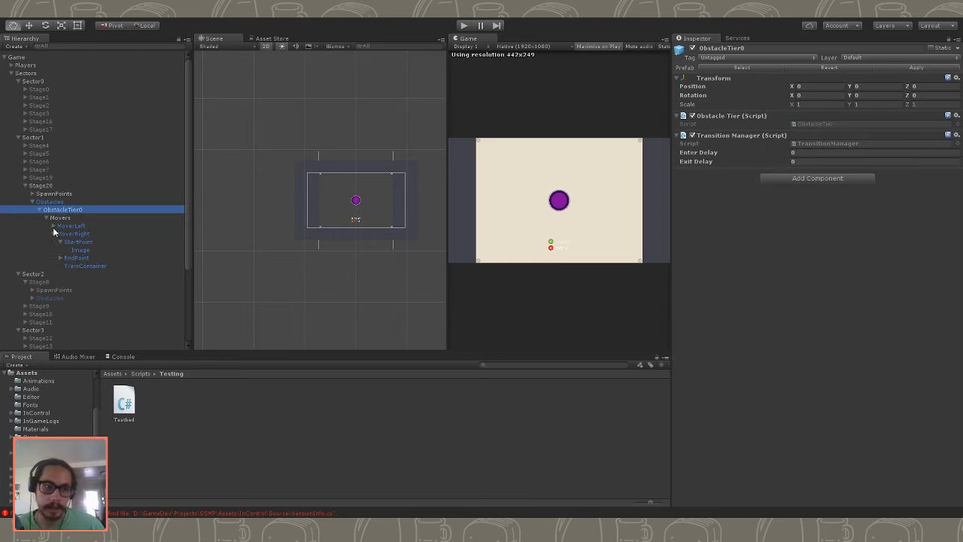
pyautogui.click(53, 234)
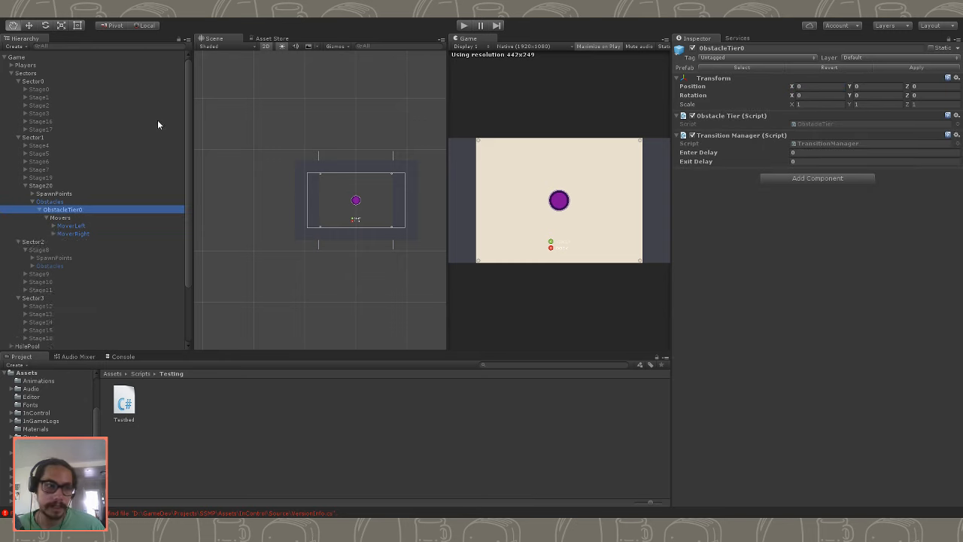
pyautogui.click(45, 185)
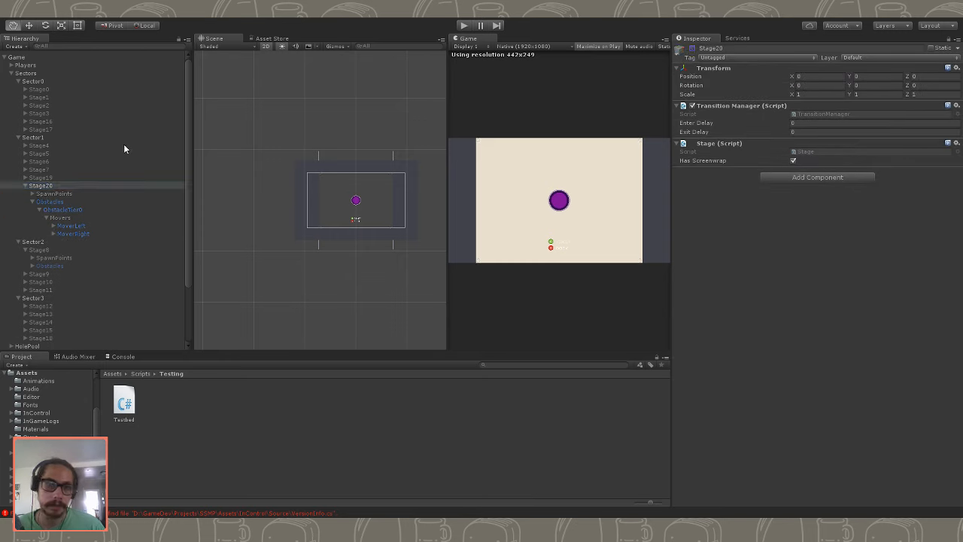
pyautogui.click(16, 57)
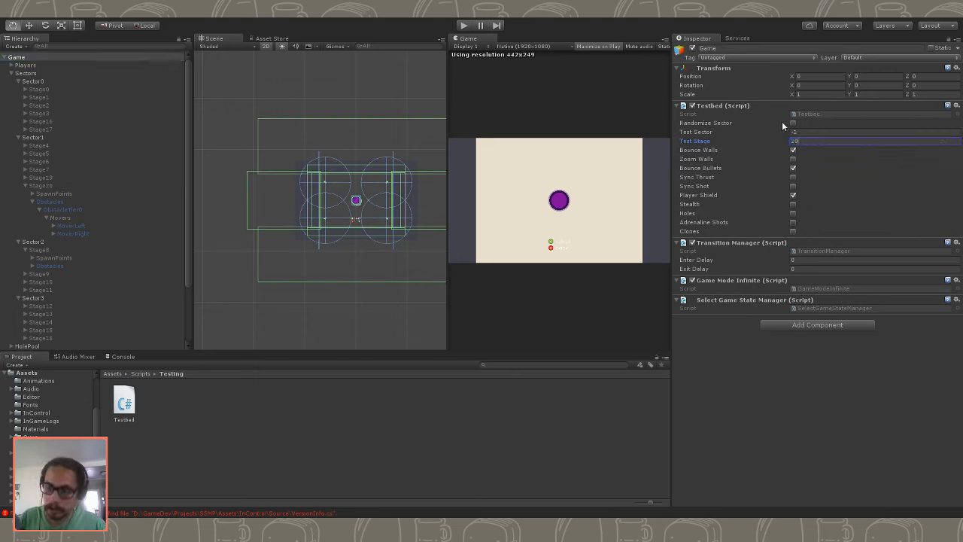
# - Play-test Stage20 twice to examine how the two diagonal movers travel, stopping the game after each run
pyautogui.click(464, 26)
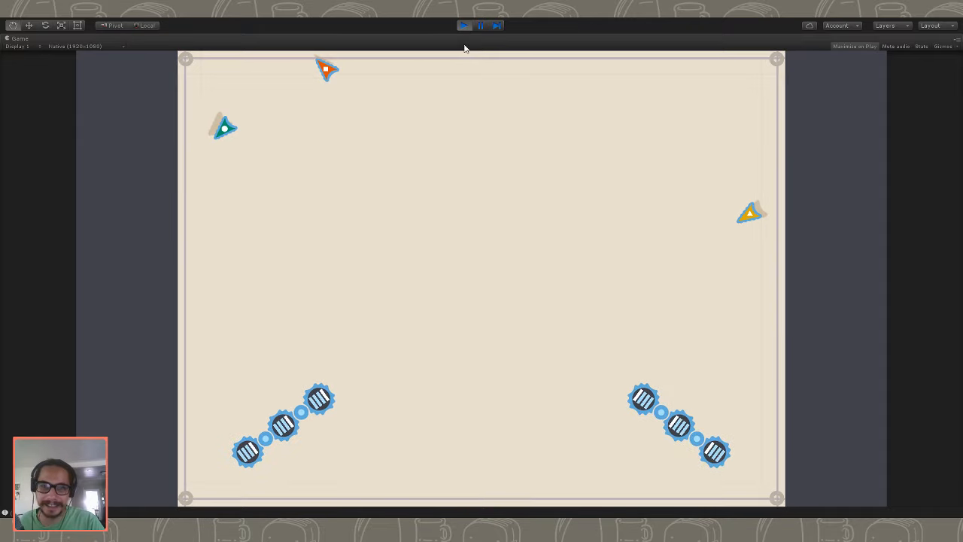
pyautogui.click(466, 27)
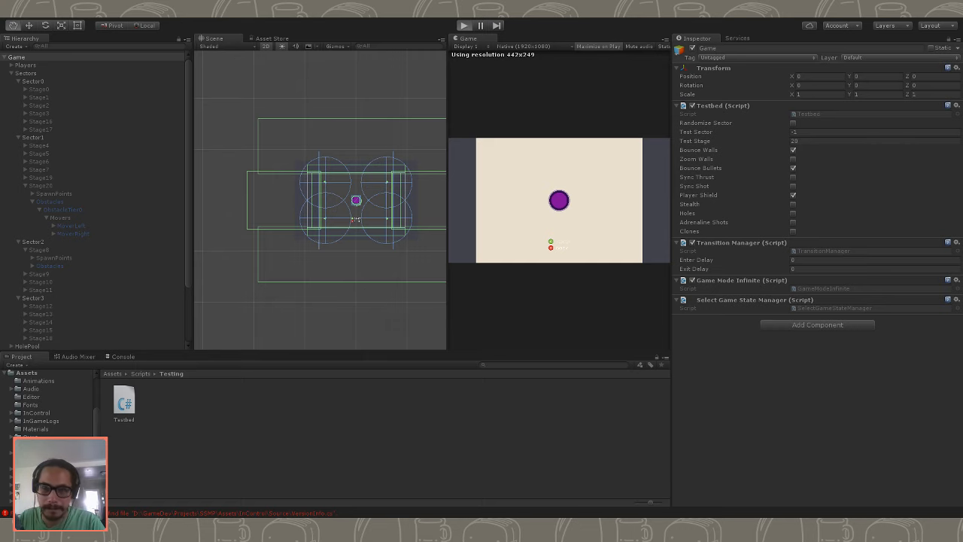
pyautogui.hotkey('ctrl', 'p')
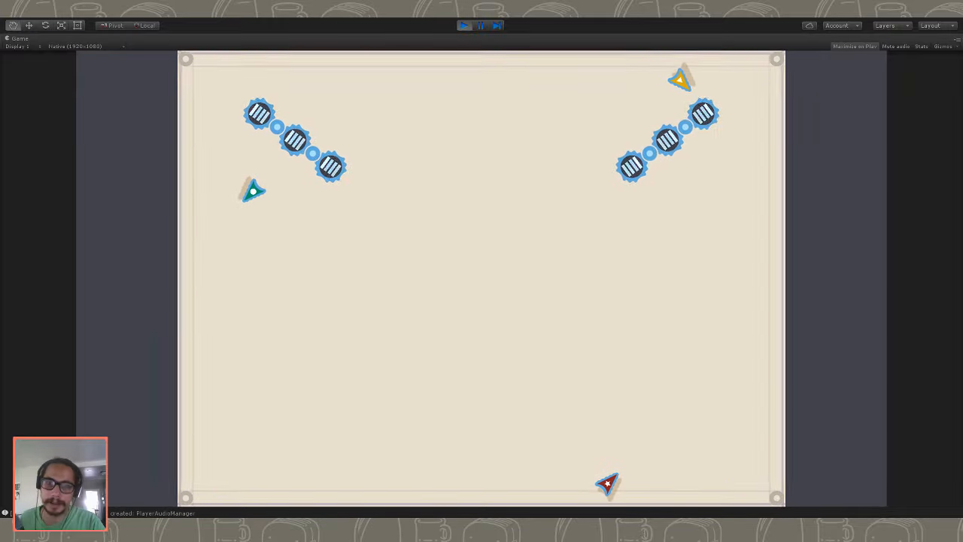
pyautogui.click(464, 25)
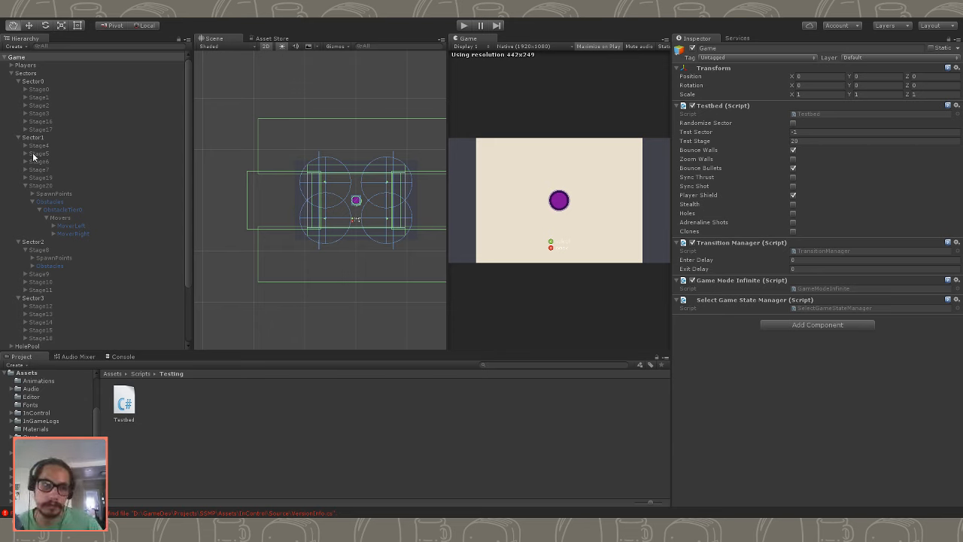
# - Reactivate Stage20 in Sector1 for further editing
pyautogui.scroll(-3, 64, 235)
pyautogui.scroll(3, 39, 220)
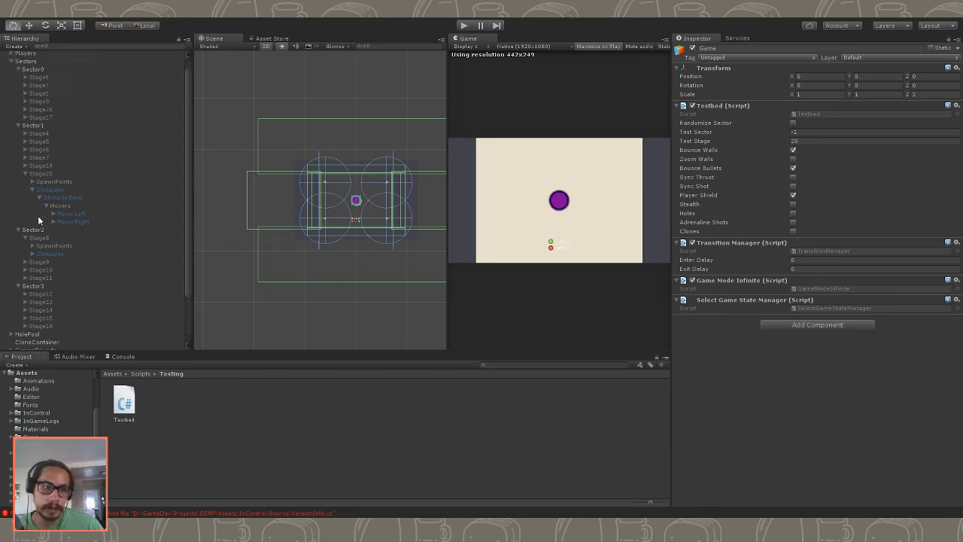
pyautogui.click(30, 176)
pyautogui.click(692, 47)
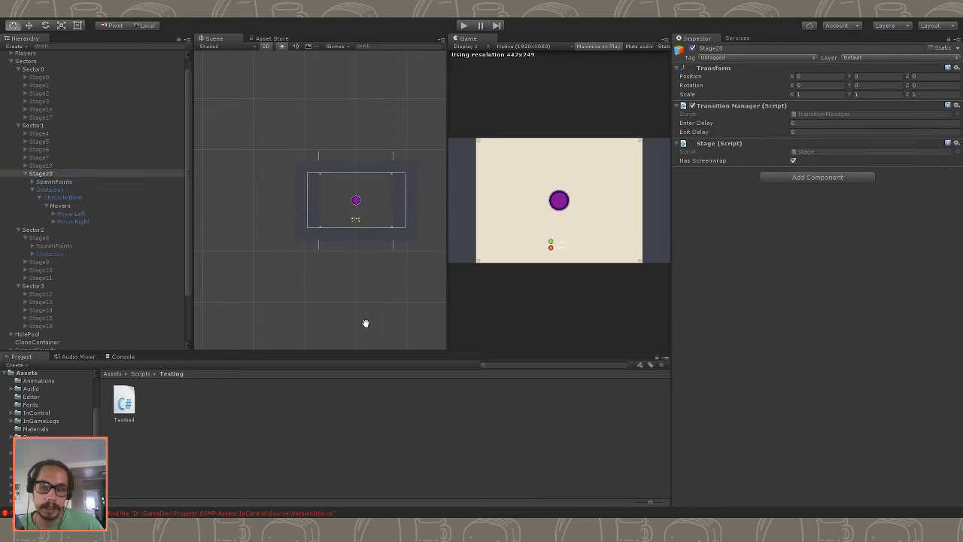
# - Duplicate MoverLeft and MoverRight together within Stage20's Movers group
pyautogui.click(84, 214)
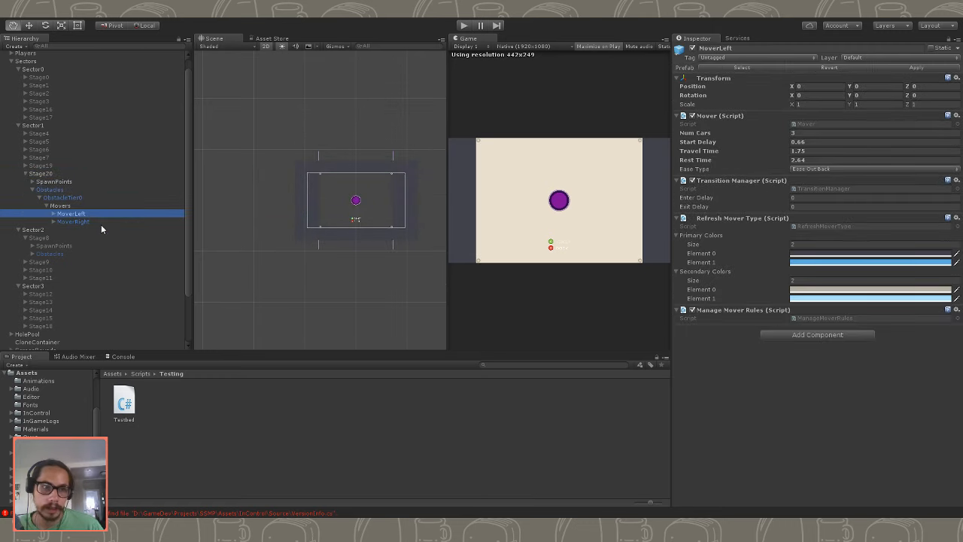
pyautogui.click(94, 220)
pyautogui.click(93, 207)
pyautogui.click(92, 221)
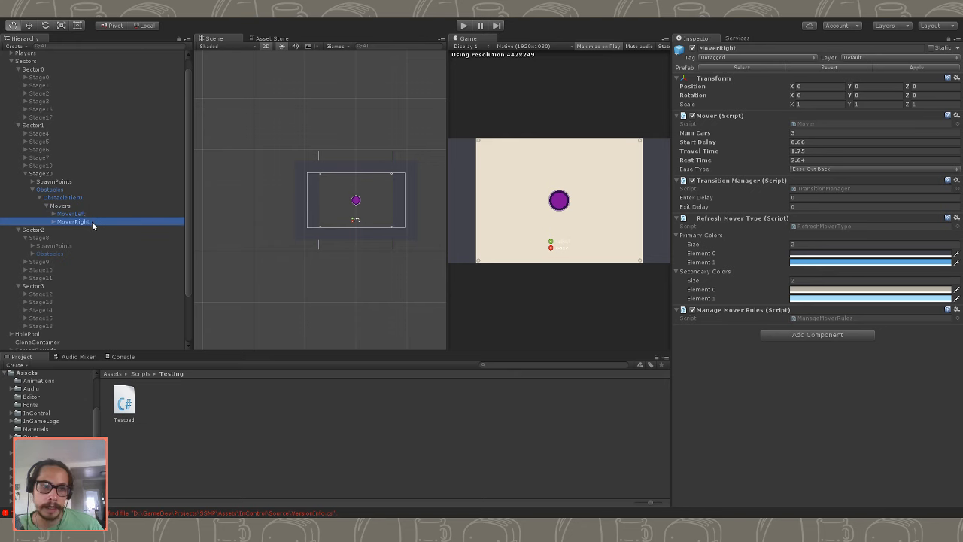
pyautogui.click(91, 216)
pyautogui.keyDown('shift'); pyautogui.click(82, 222); pyautogui.keyUp('shift')
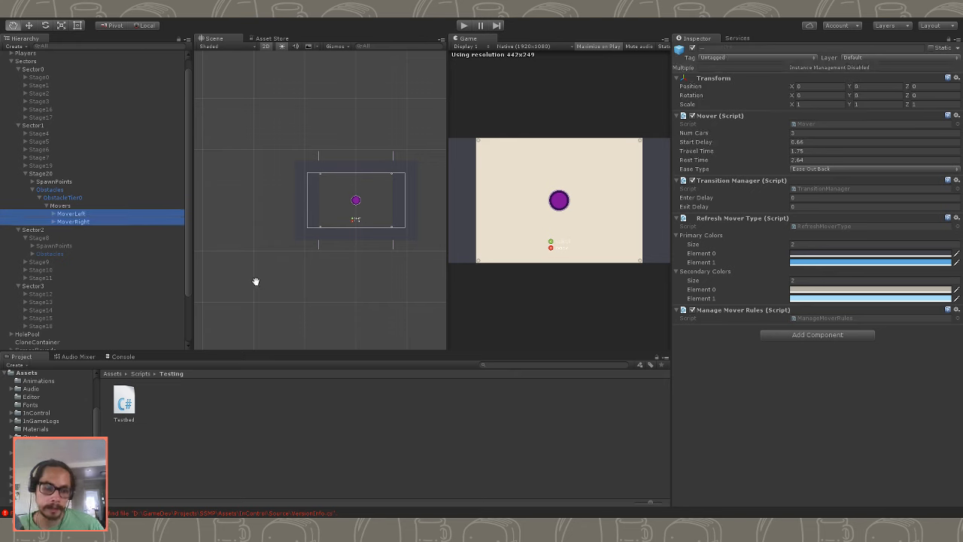
pyautogui.hotkey('ctrl', 'd')
# - In the MoverRight duplicate, set the StartPoint's Y position to -520 and the EndPoint's Y position to 520
pyautogui.click(114, 245)
pyautogui.click(103, 230)
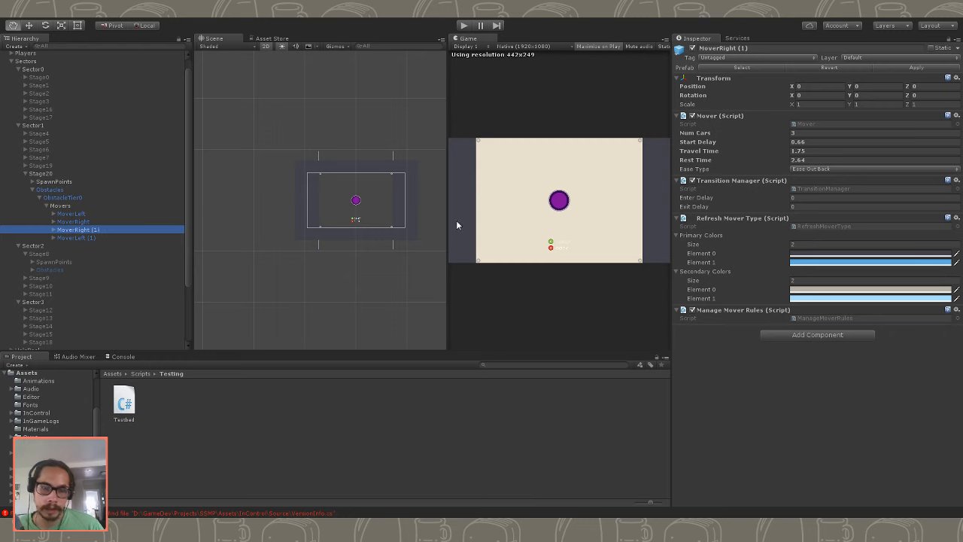
pyautogui.click(55, 229)
pyautogui.click(69, 238)
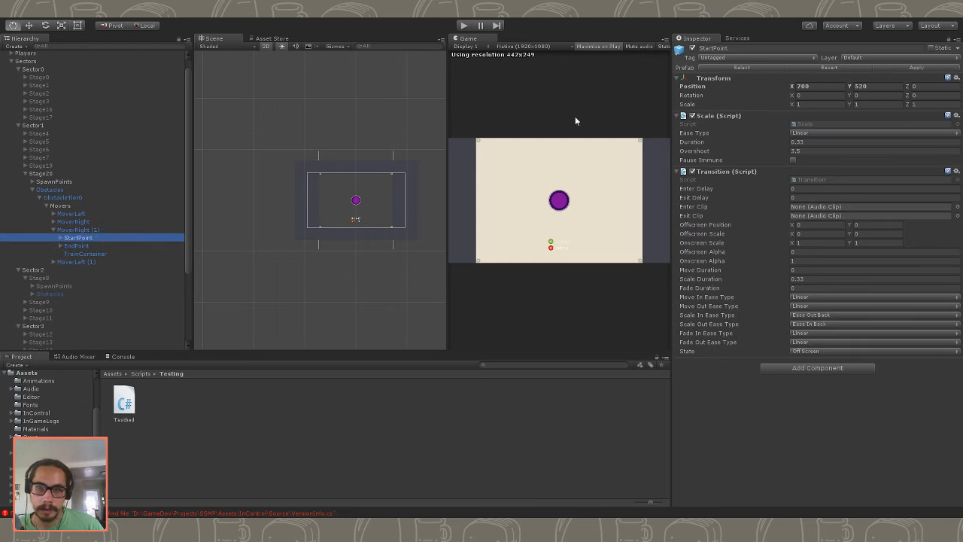
pyautogui.click(837, 85)
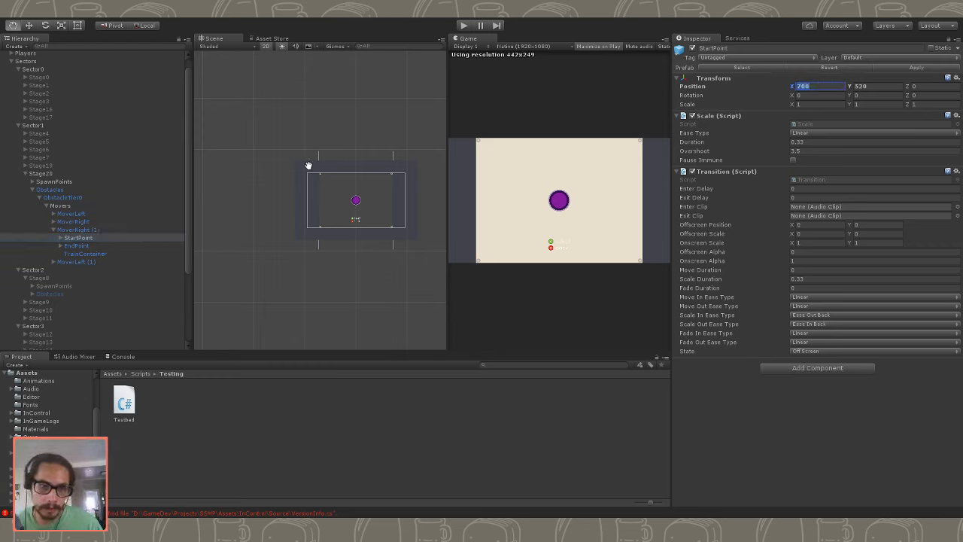
pyautogui.click(873, 85)
pyautogui.click(874, 85)
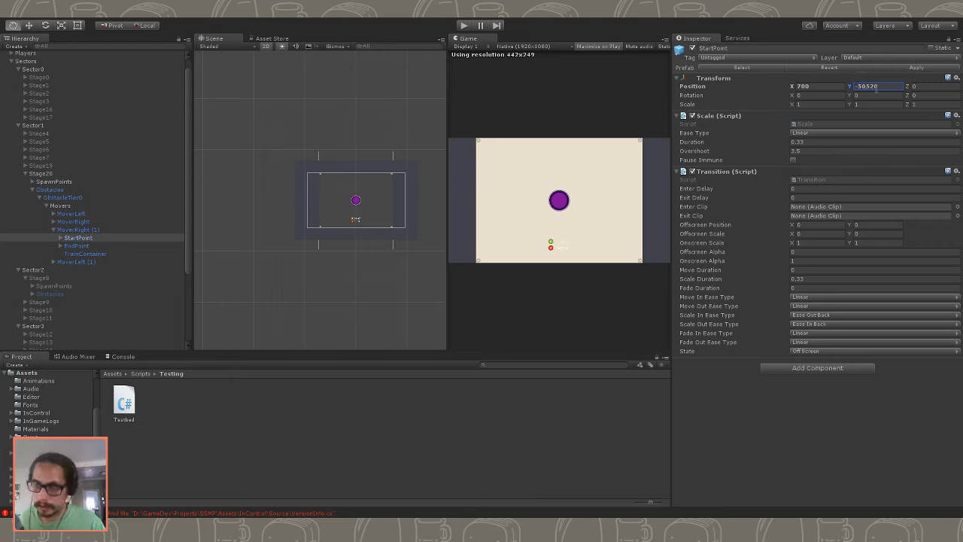
pyautogui.write('520')
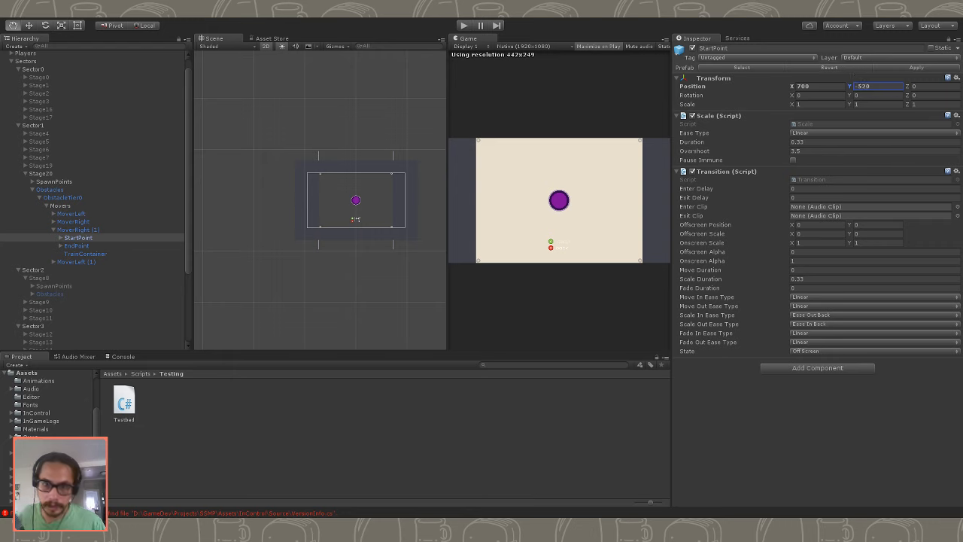
pyautogui.click(77, 246)
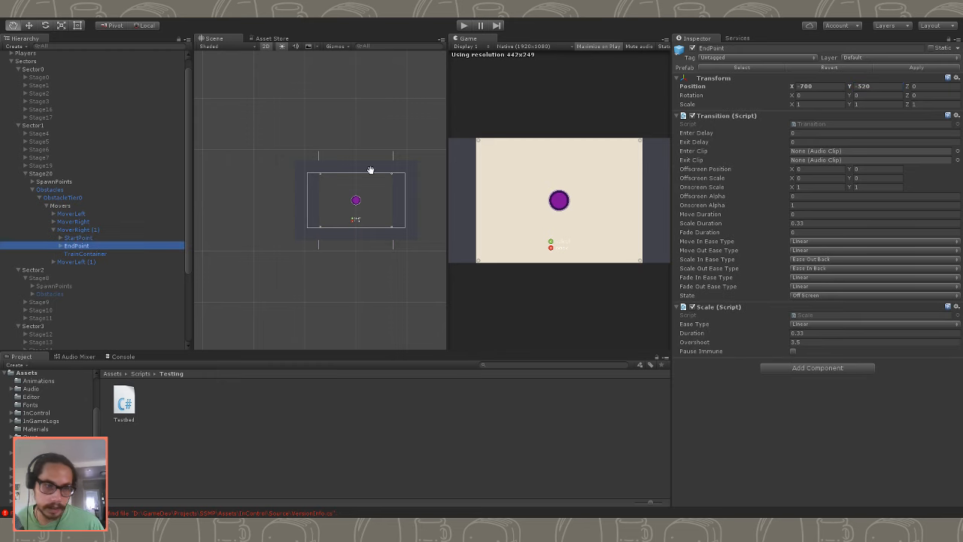
pyautogui.click(874, 86)
pyautogui.write('52')
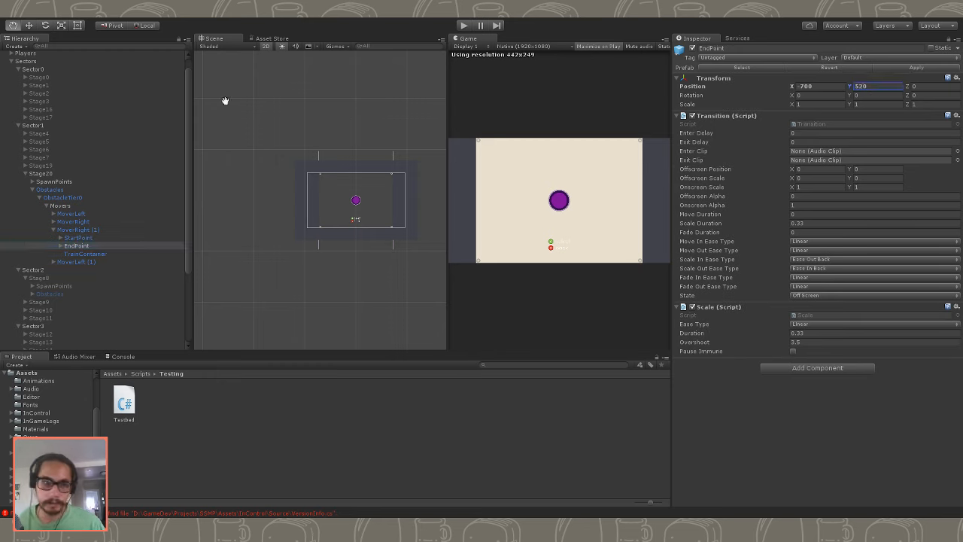
# - In the MoverLeft duplicate, set the StartPoint's Y position to -520 and the EndPoint's Y position to 520
pyautogui.click(60, 261)
pyautogui.click(52, 261)
pyautogui.click(78, 270)
pyautogui.click(880, 86)
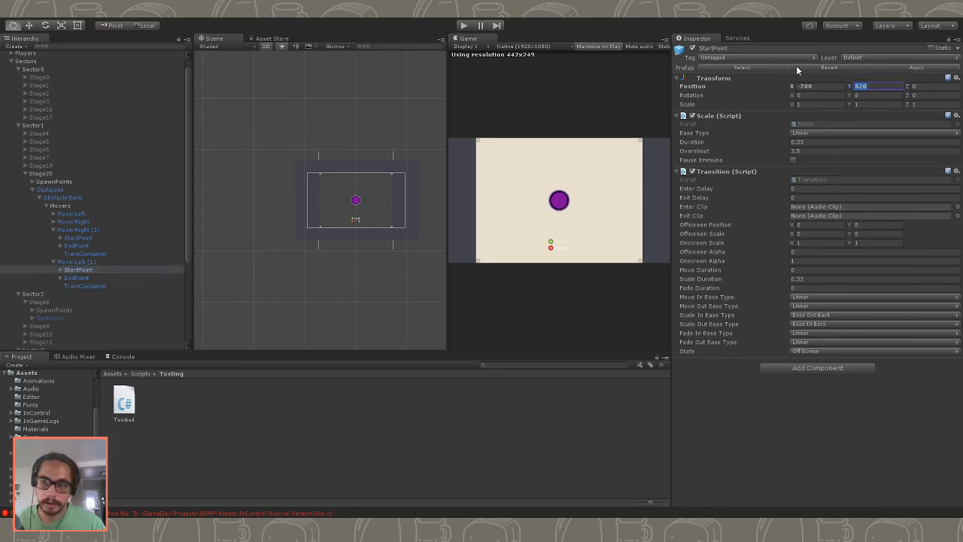
pyautogui.write('52')
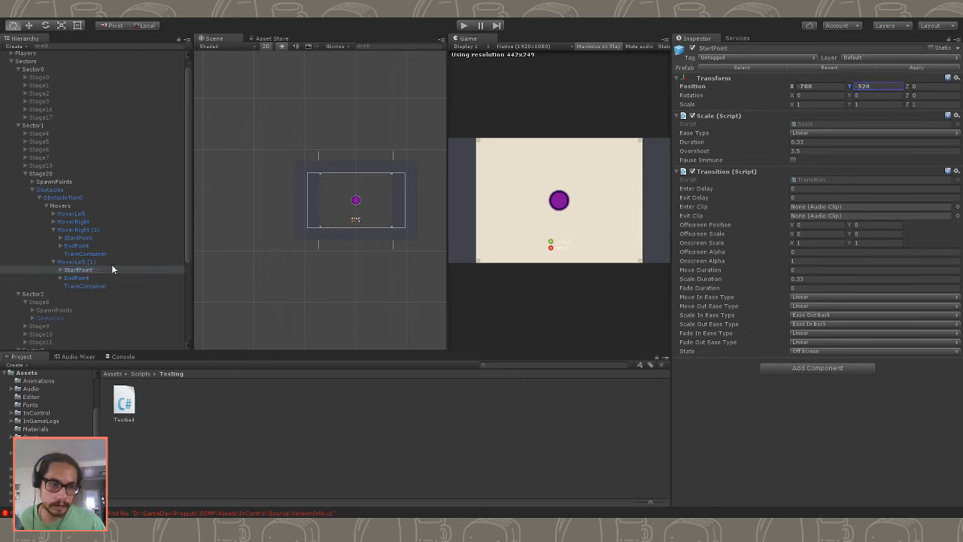
pyautogui.click(108, 277)
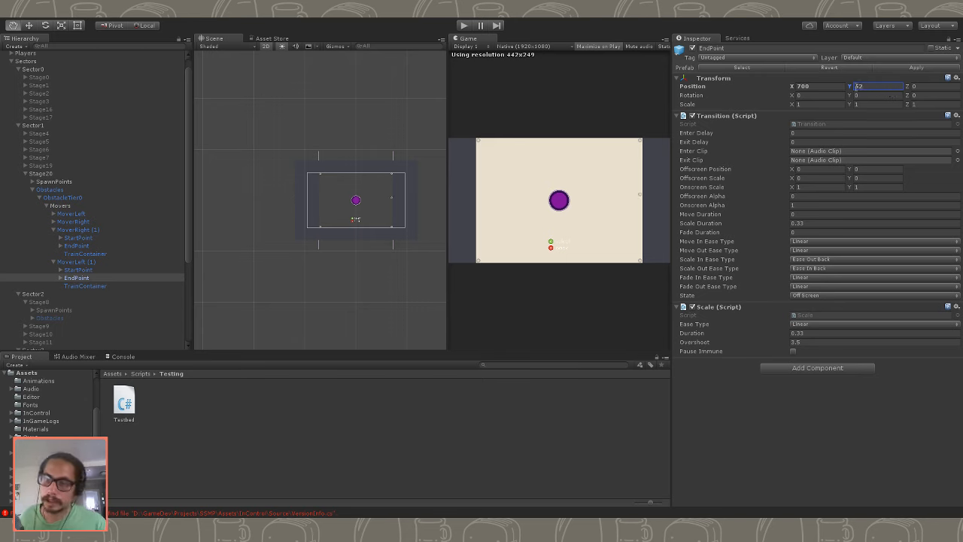
pyautogui.write('520')
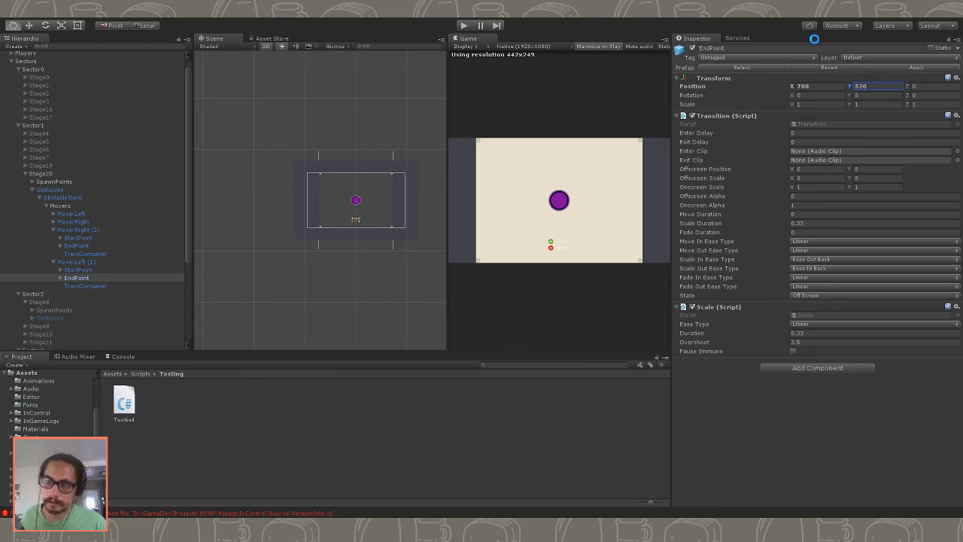
# - Play-test Stage20 with all four movers, stop the game, and review the MoverLeft duplicate's StartPoint and EndPoint positions
pyautogui.click(465, 26)
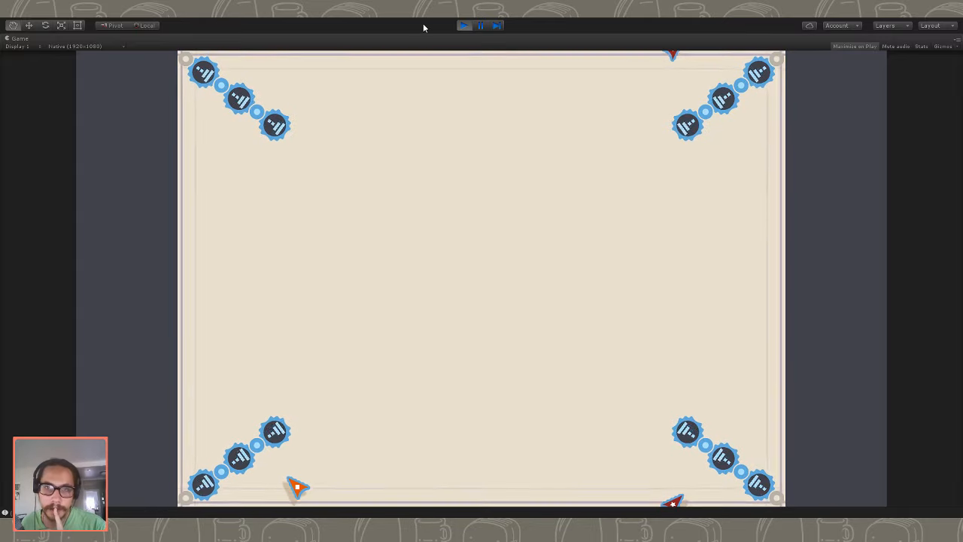
pyautogui.click(464, 26)
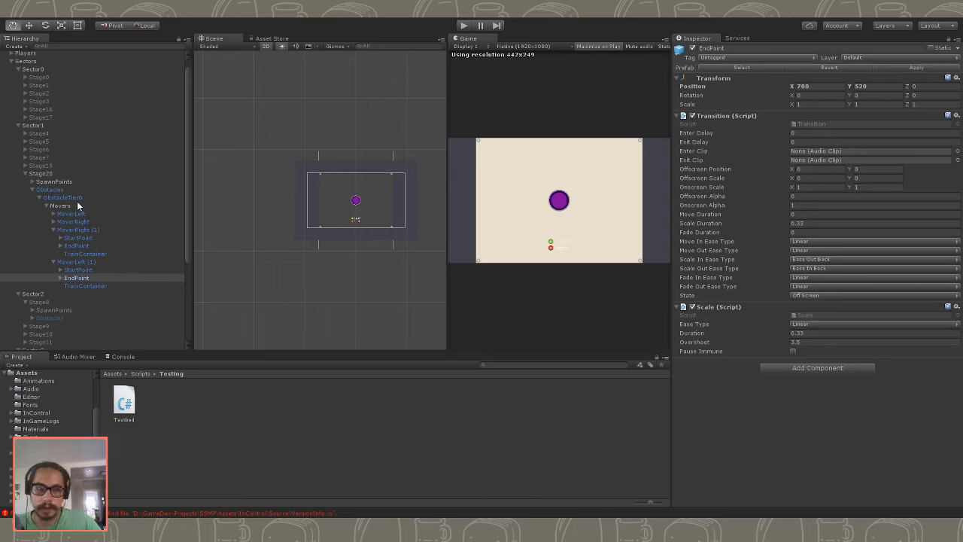
pyautogui.click(83, 269)
pyautogui.click(89, 278)
pyautogui.click(87, 272)
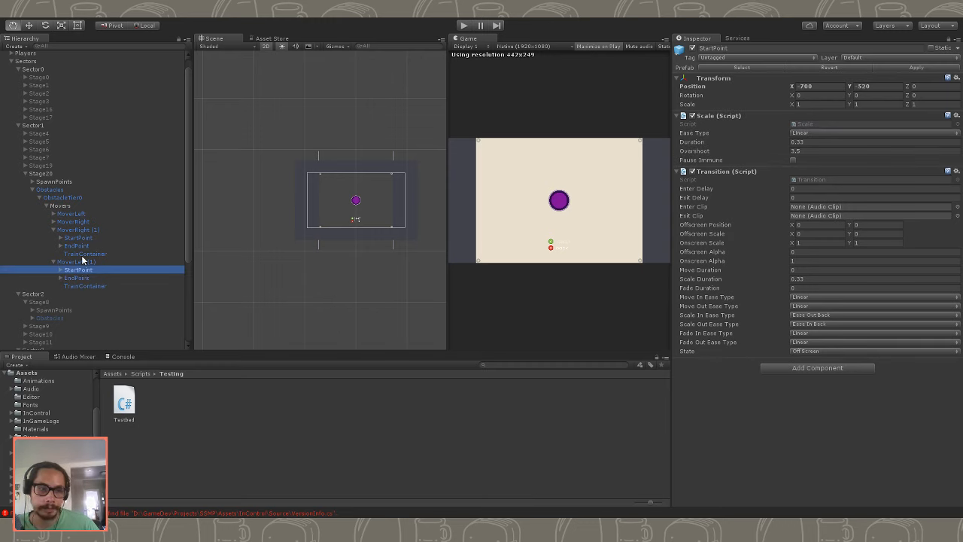
# - Set the Travel Time of all four Stage20 movers to 3.5 and play-test the slower movement
pyautogui.click(53, 261)
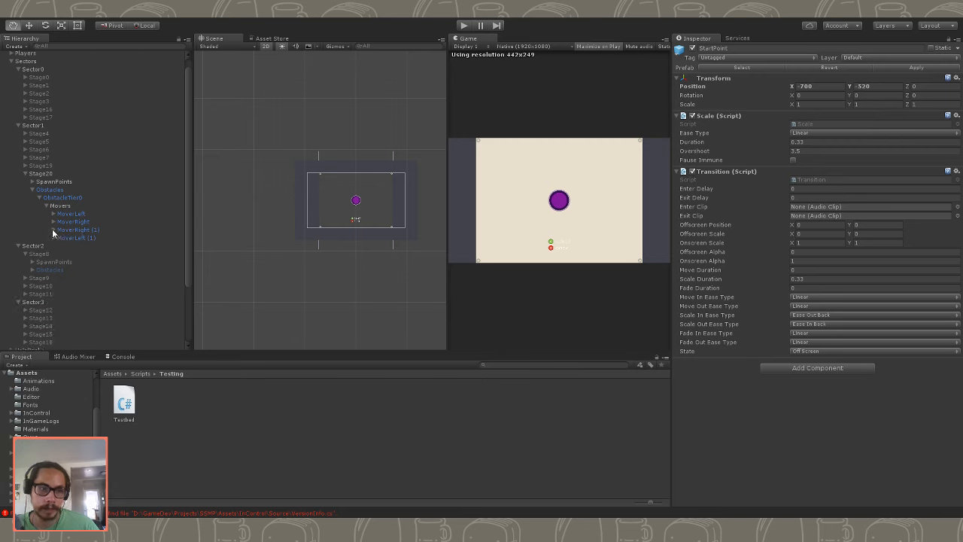
pyautogui.click(66, 216)
pyautogui.keyDown('shift'); pyautogui.click(75, 237); pyautogui.keyUp('shift')
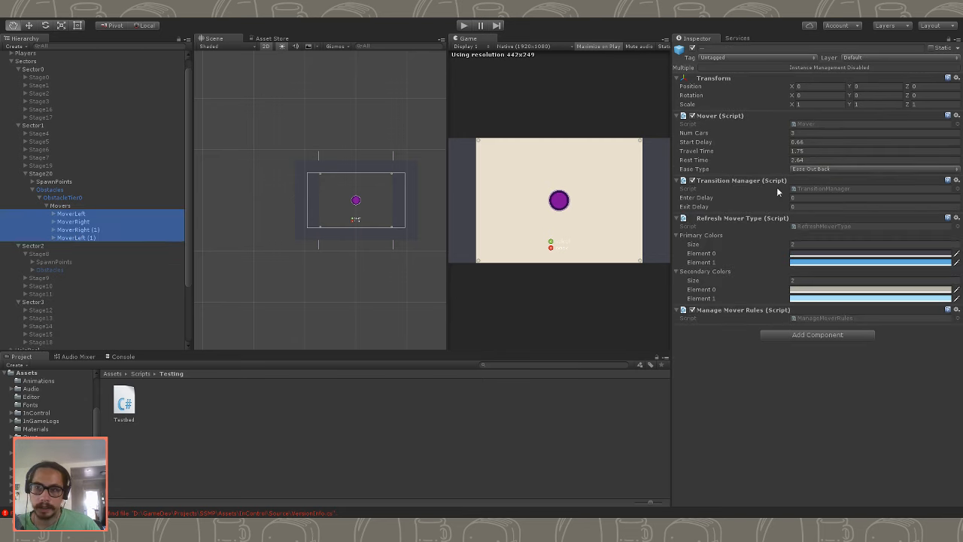
pyautogui.click(817, 151)
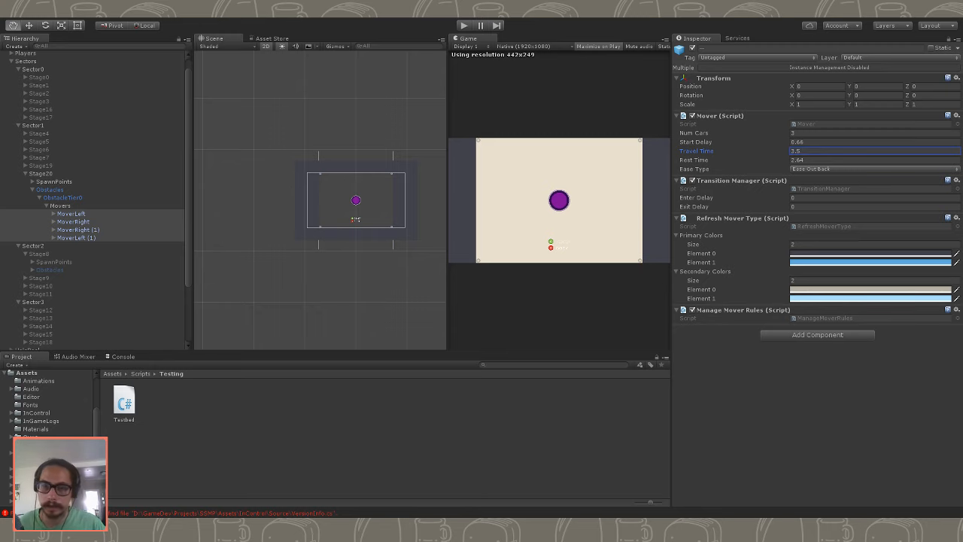
pyautogui.click(466, 26)
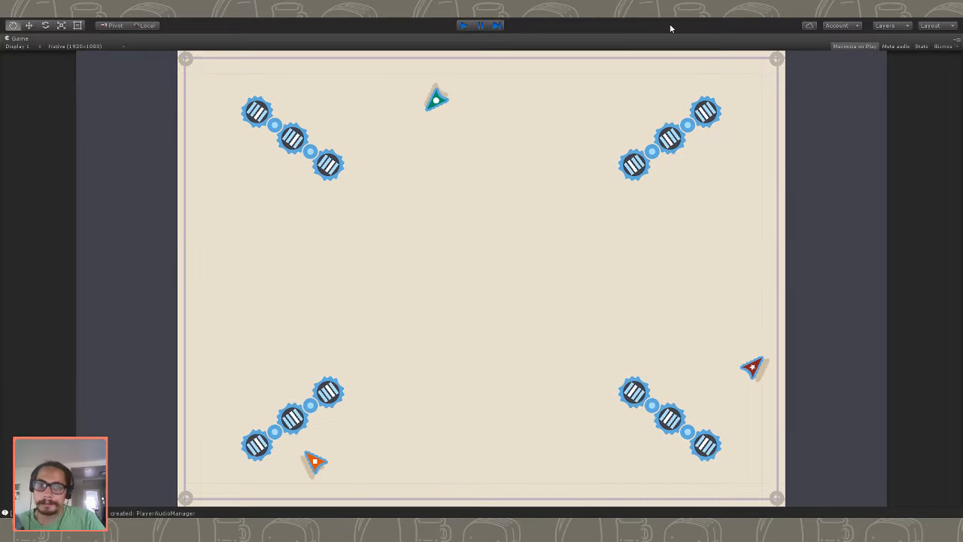
pyautogui.hotkey('ctrl', 'p')
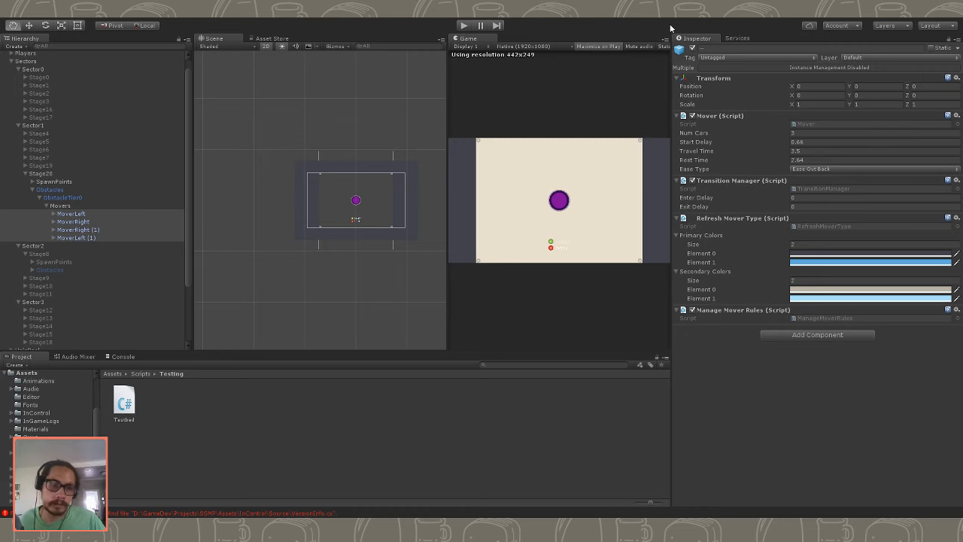
# - Move the original MoverLeft's EndPoint to the stage centre by setting its X and Y positions to 0
pyautogui.click(81, 221)
pyautogui.click(84, 215)
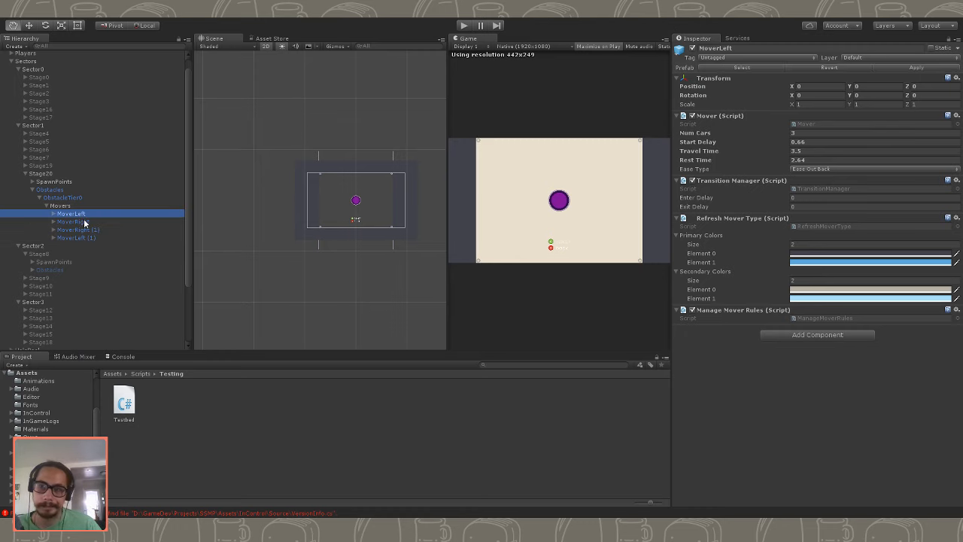
pyautogui.click(84, 223)
pyautogui.click(84, 215)
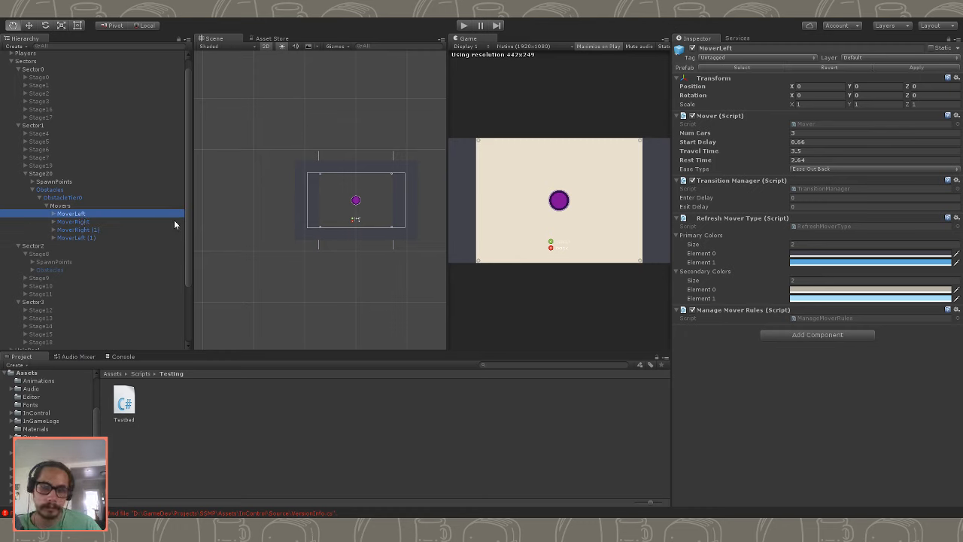
pyautogui.click(53, 215)
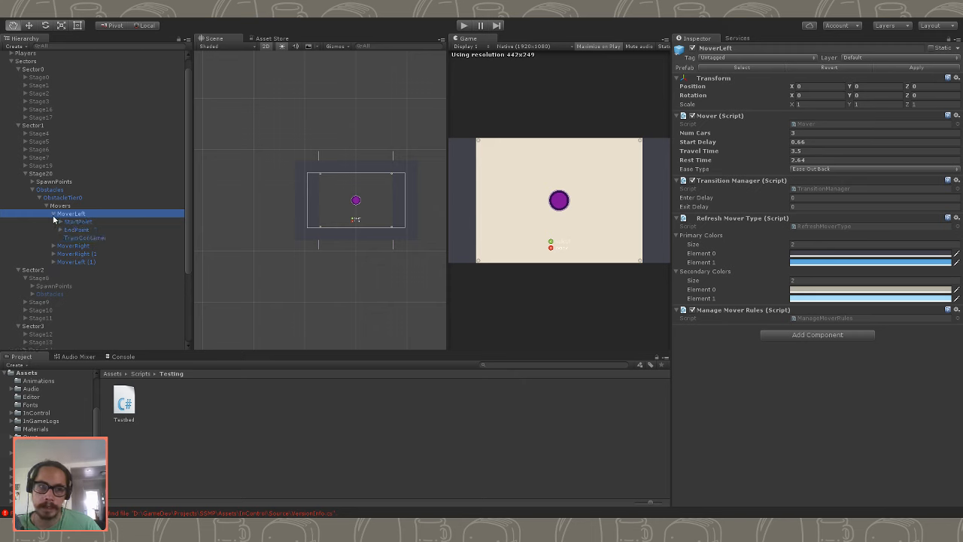
pyautogui.click(77, 222)
pyautogui.click(79, 230)
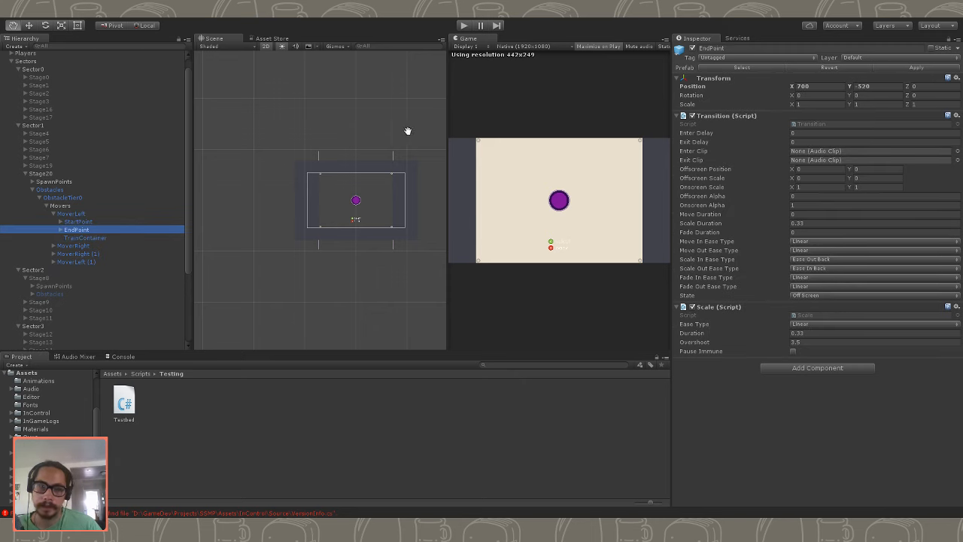
pyautogui.click(803, 86)
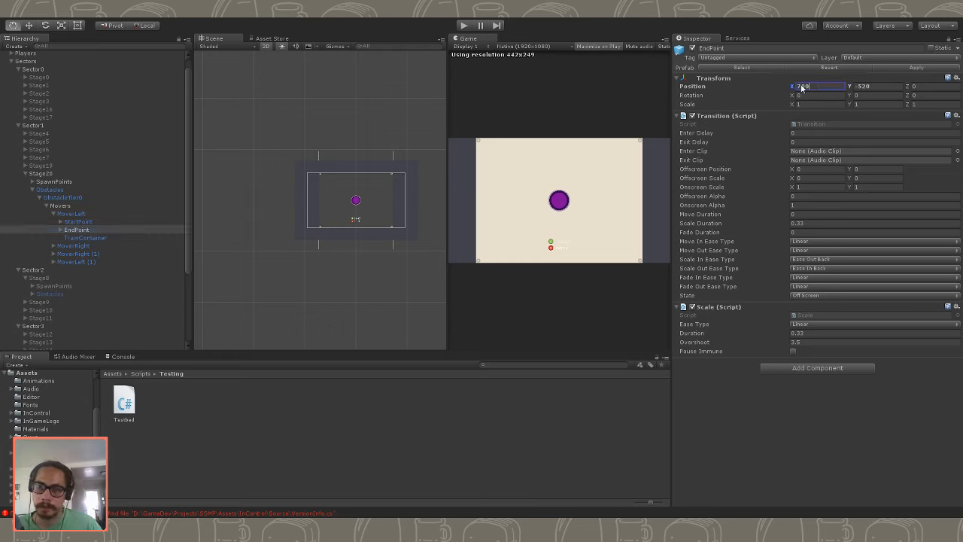
pyautogui.write('0')
pyautogui.press('Tab')
pyautogui.write('0')
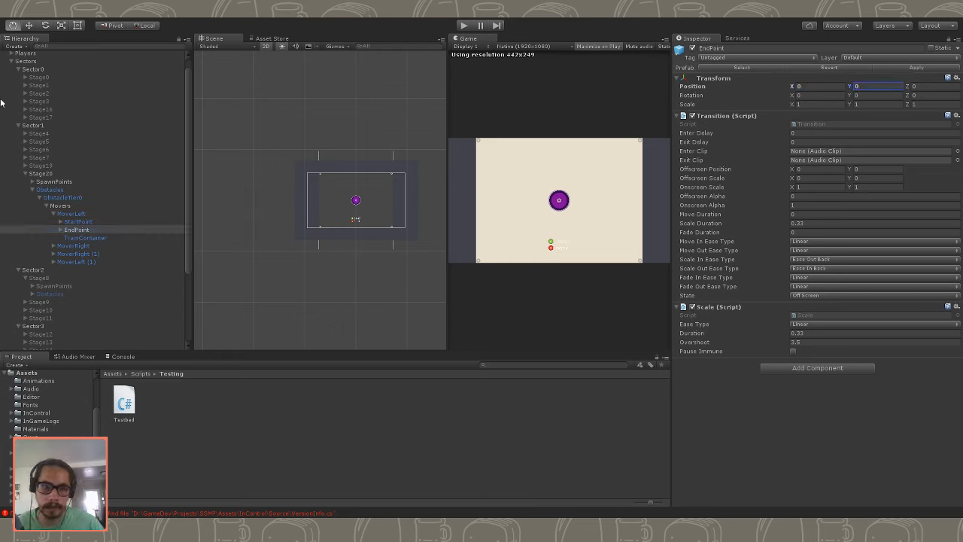
# - Set the original MoverRight's EndPoint position to X 0 and Y 0
pyautogui.click(75, 245)
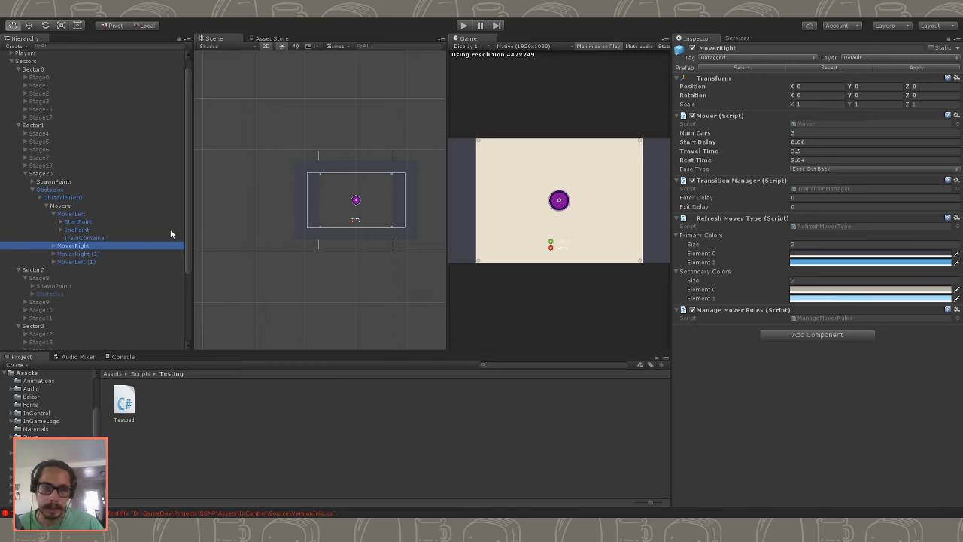
pyautogui.click(55, 246)
pyautogui.click(77, 270)
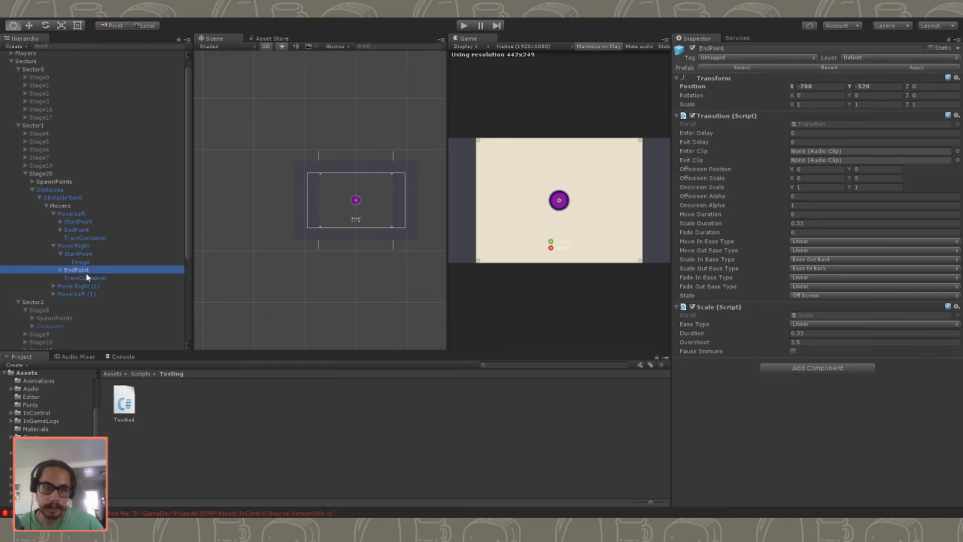
pyautogui.click(805, 85)
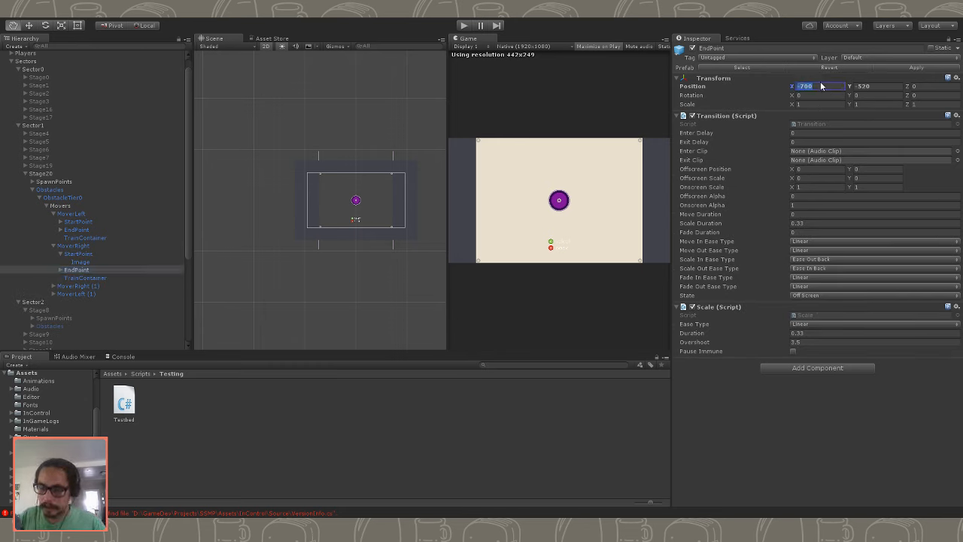
# - Set the EndPoints of both duplicated movers together to position X 0 and Y 0
pyautogui.click(53, 286)
pyautogui.click(76, 302)
pyautogui.click(52, 318)
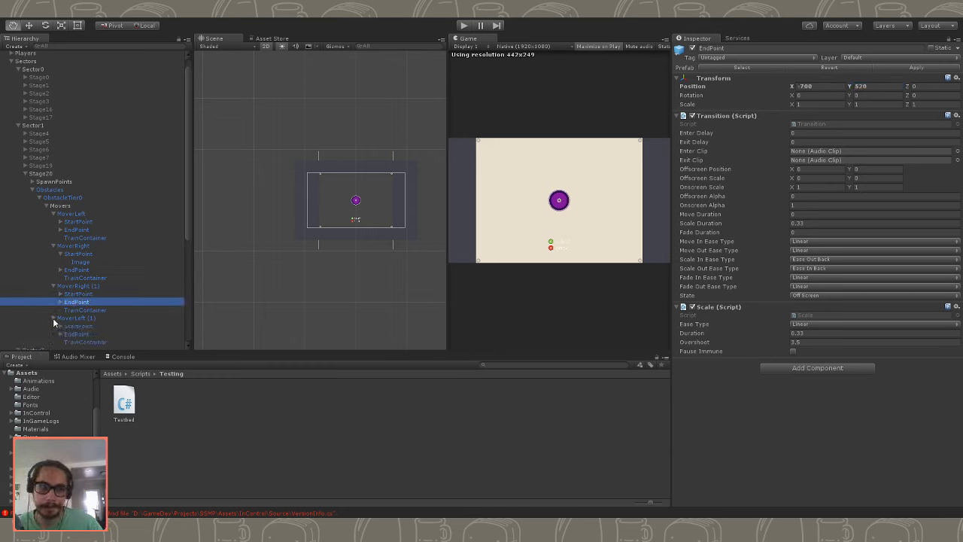
pyautogui.keyDown('ctrl'); pyautogui.click(76, 333); pyautogui.keyUp('ctrl')
pyautogui.click(816, 87)
pyautogui.write('0')
pyautogui.press('Tab')
pyautogui.write('0')
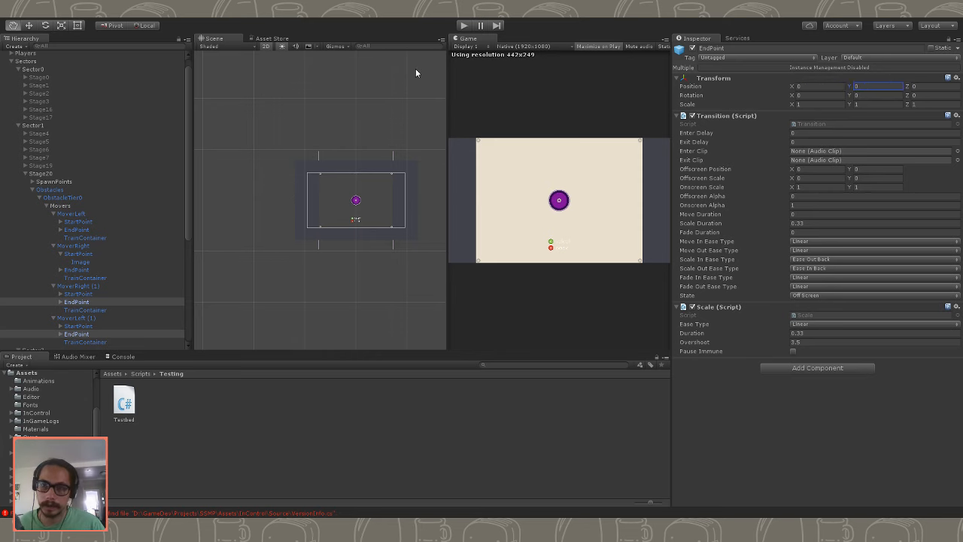
# - Play-test Stage20 to examine the movers travelling between the corners and the centre, and stop the game
pyautogui.click(69, 213)
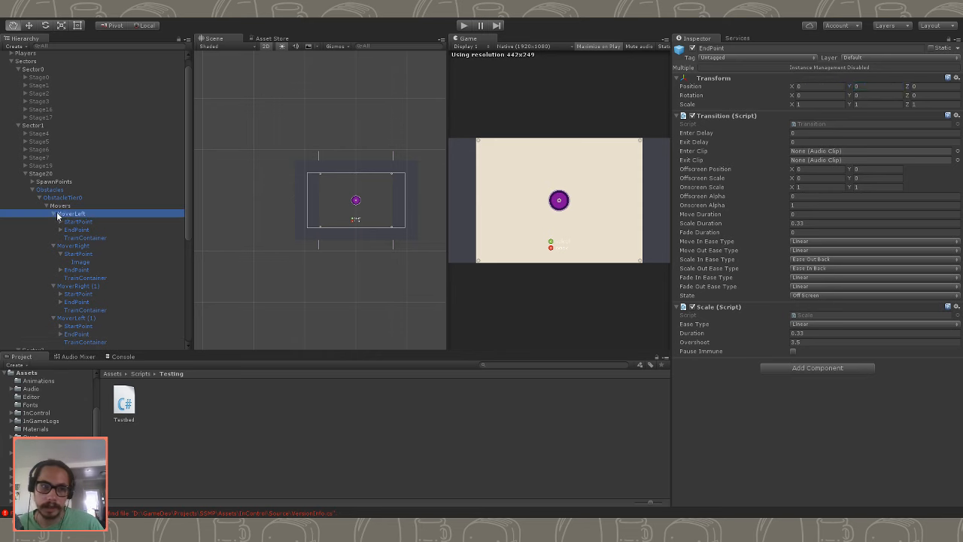
pyautogui.click(464, 25)
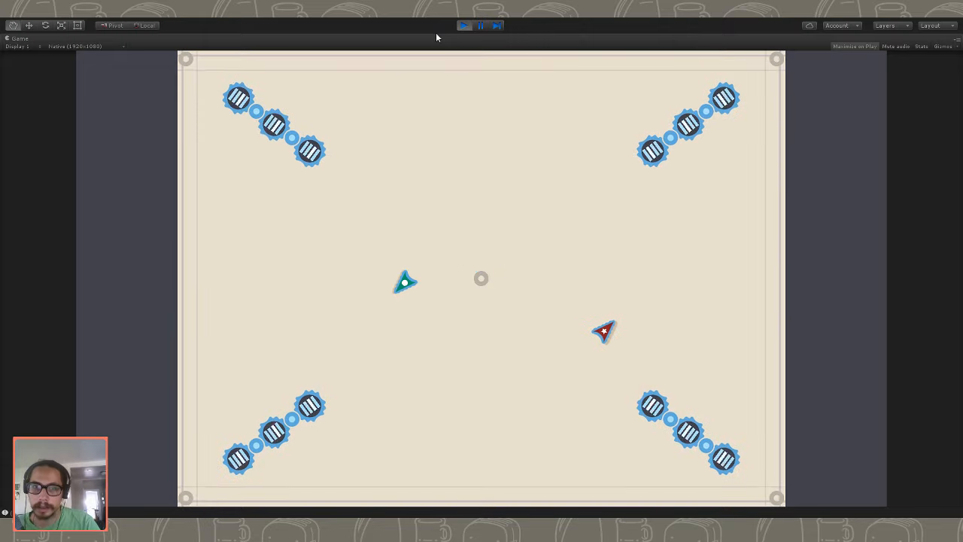
pyautogui.click(468, 28)
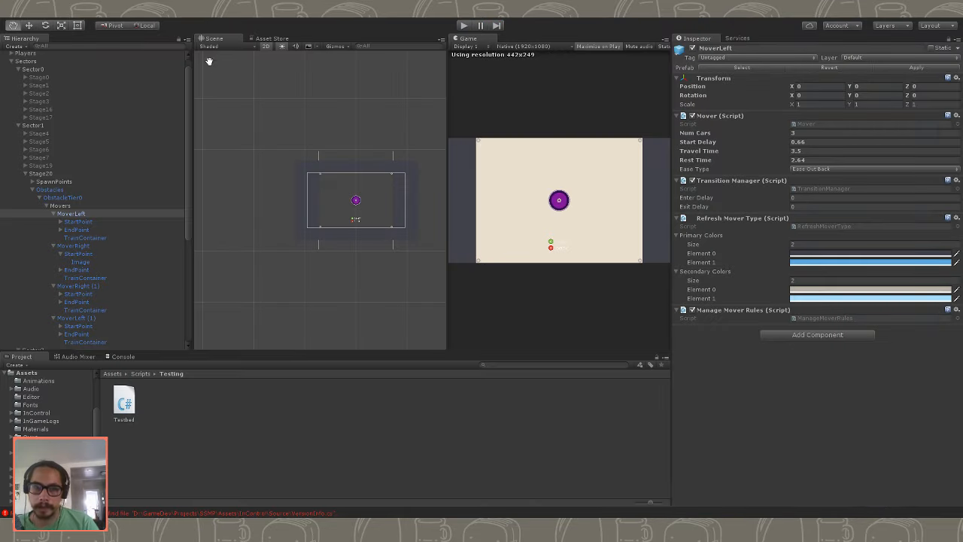
# - Collapse the four movers in the hierarchy and set their shared Travel Time to 1.75
pyautogui.click(55, 214)
pyautogui.click(53, 222)
pyautogui.click(53, 229)
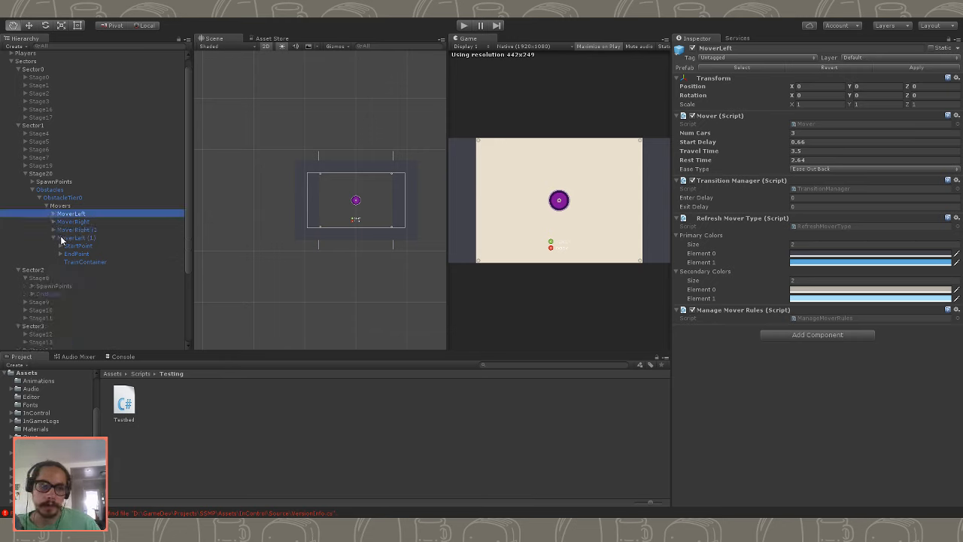
pyautogui.click(54, 238)
pyautogui.click(70, 237)
pyautogui.keyDown('shift'); pyautogui.click(76, 221); pyautogui.keyUp('shift')
pyautogui.keyDown('shift'); pyautogui.click(76, 209); pyautogui.keyUp('shift')
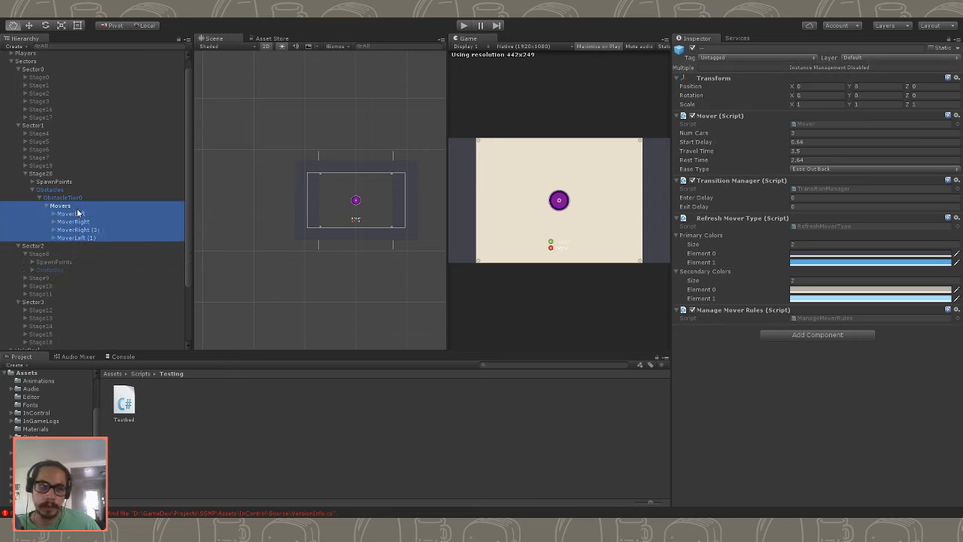
pyautogui.click(112, 214)
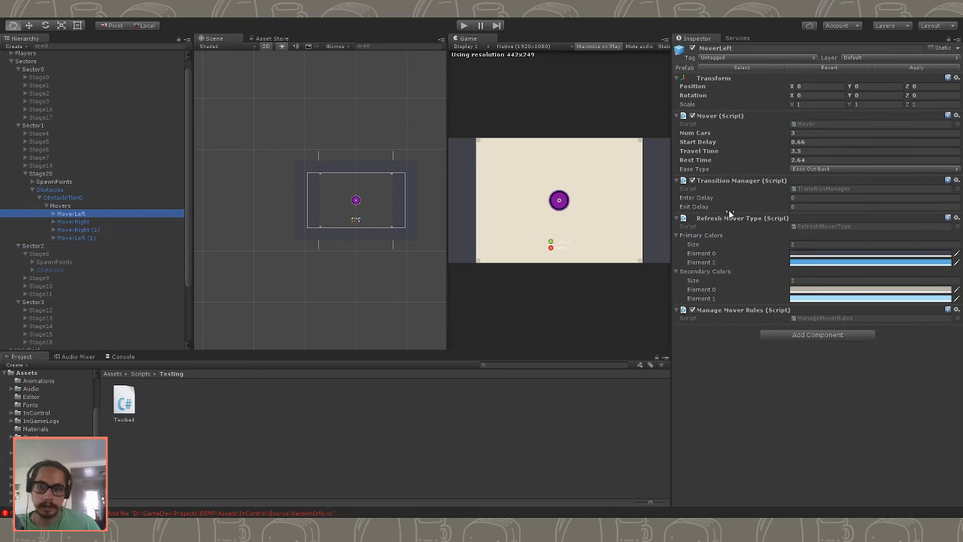
pyautogui.keyDown('shift'); pyautogui.click(87, 237); pyautogui.keyUp('shift')
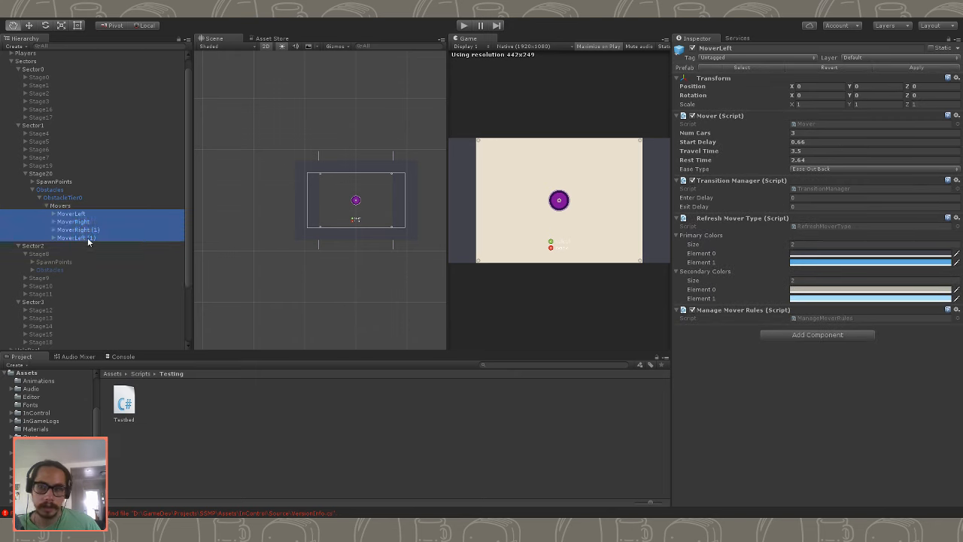
pyautogui.click(809, 151)
pyautogui.write('1.75')
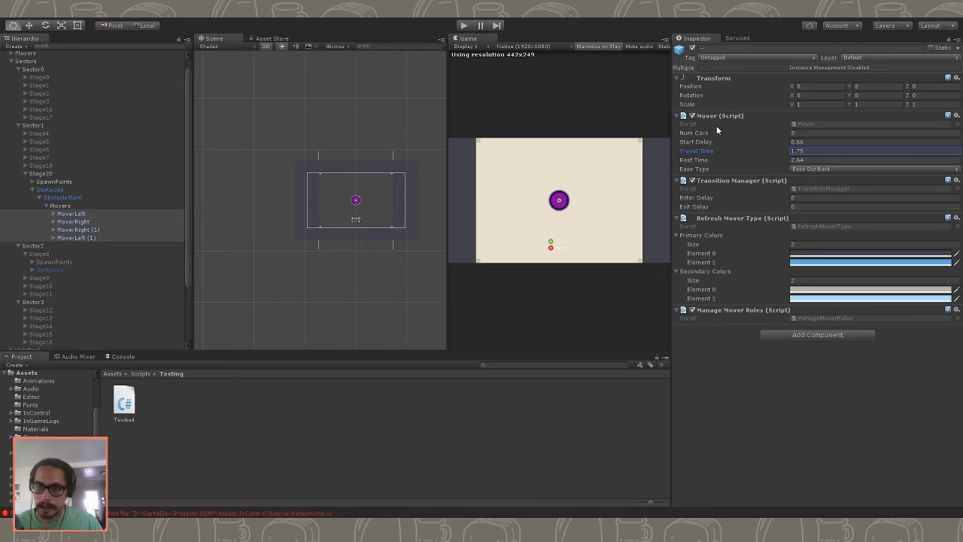
# - Play-test Stage20 with the faster movers and restore the maximized Game view to the regular editor layout during play
pyautogui.click(463, 25)
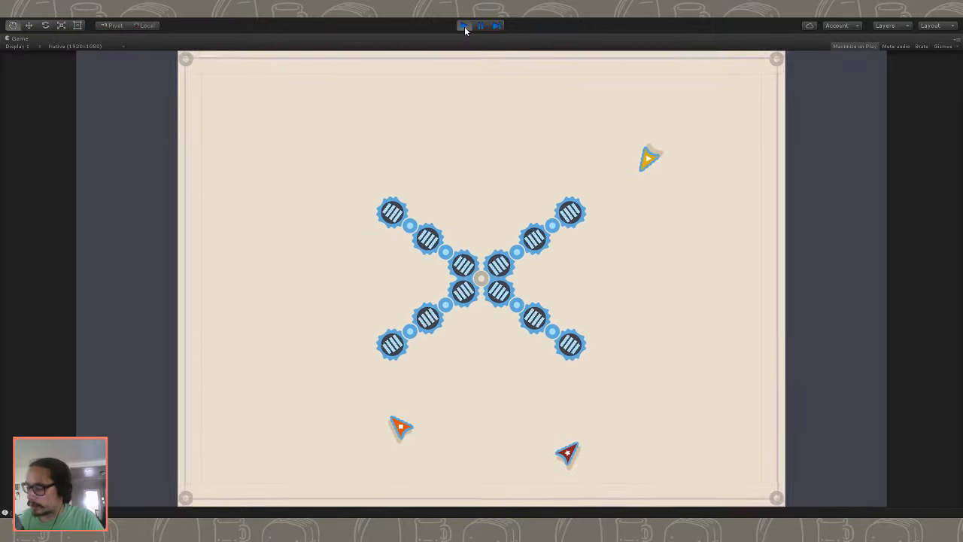
pyautogui.click(465, 26)
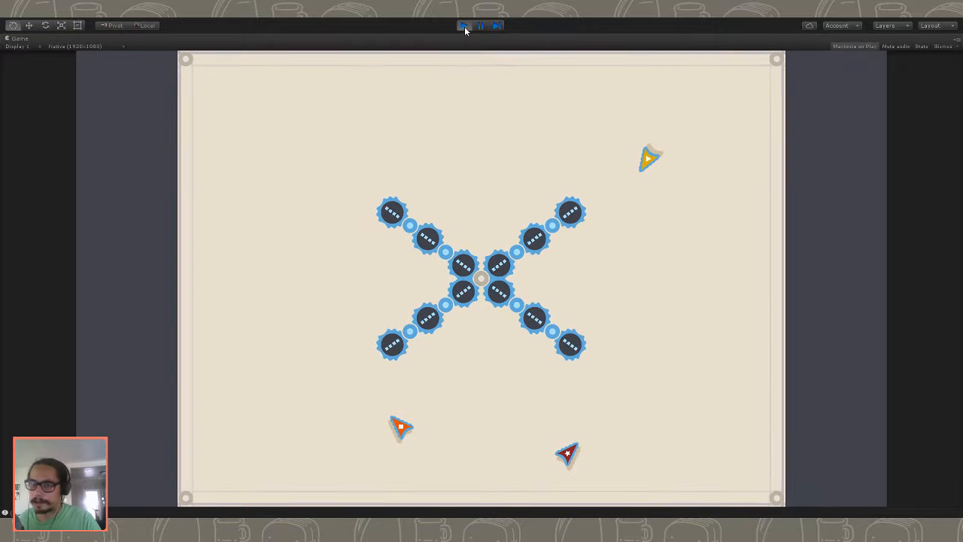
pyautogui.doubleClick(28, 40)
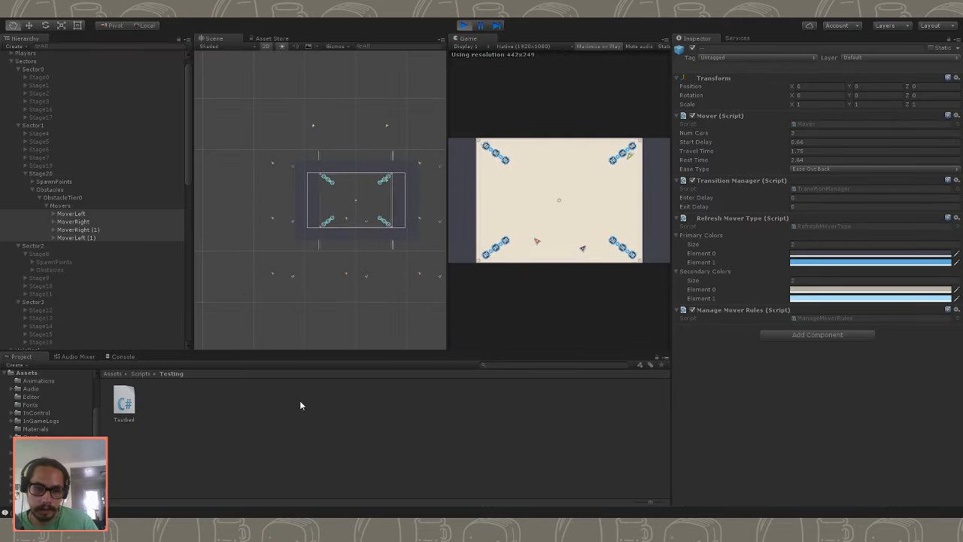
pyautogui.click(523, 365)
pyautogui.write('Pla')
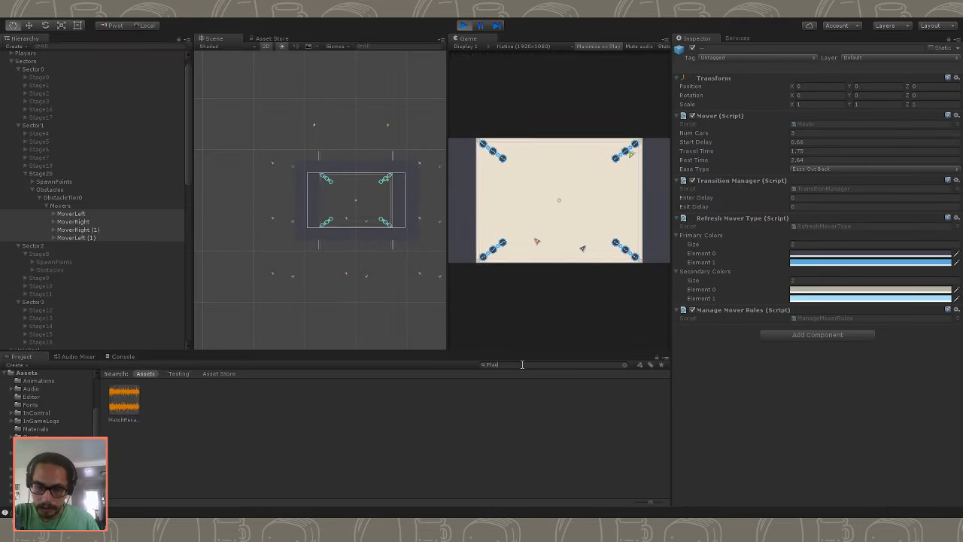
pyautogui.press('BackSpace')
pyautogui.press('BackSpace')
pyautogui.press('BackSpace')
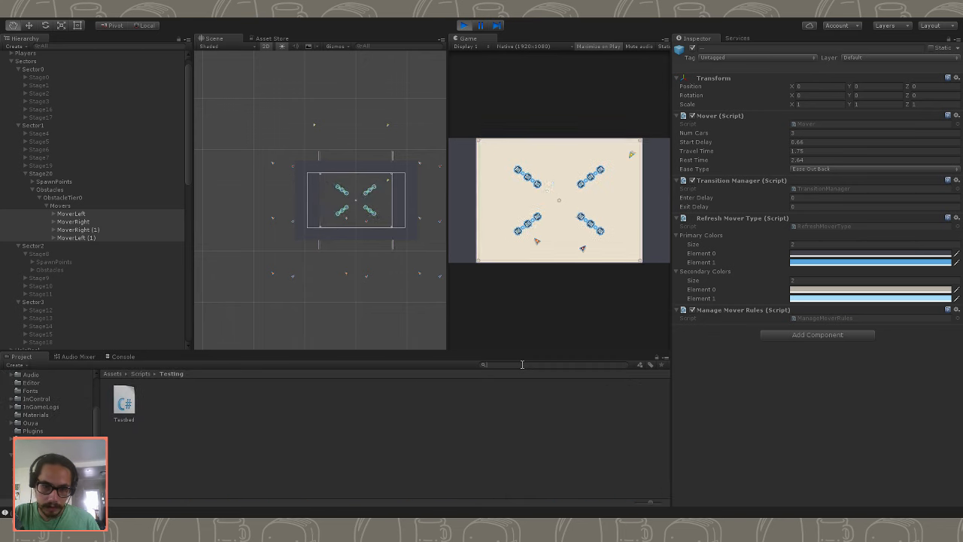
# - Find the Player prefab in Resources > Prefabs > Players and examine its collision and hit-response settings
pyautogui.click(36, 438)
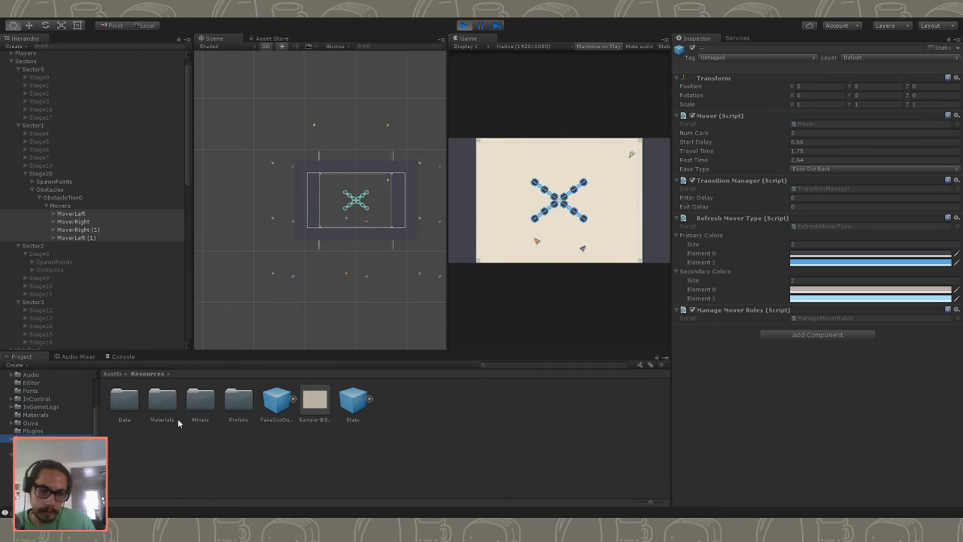
pyautogui.doubleClick(249, 404)
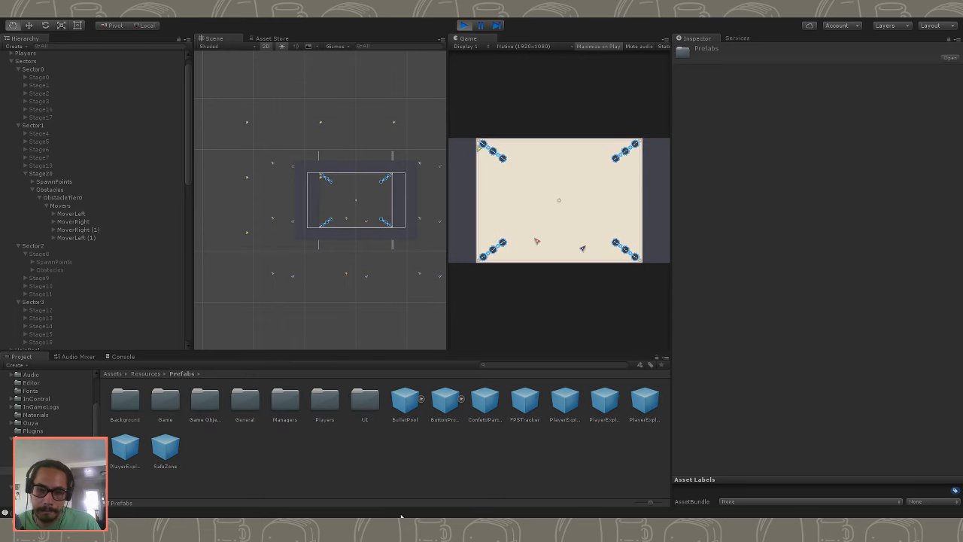
pyautogui.doubleClick(326, 402)
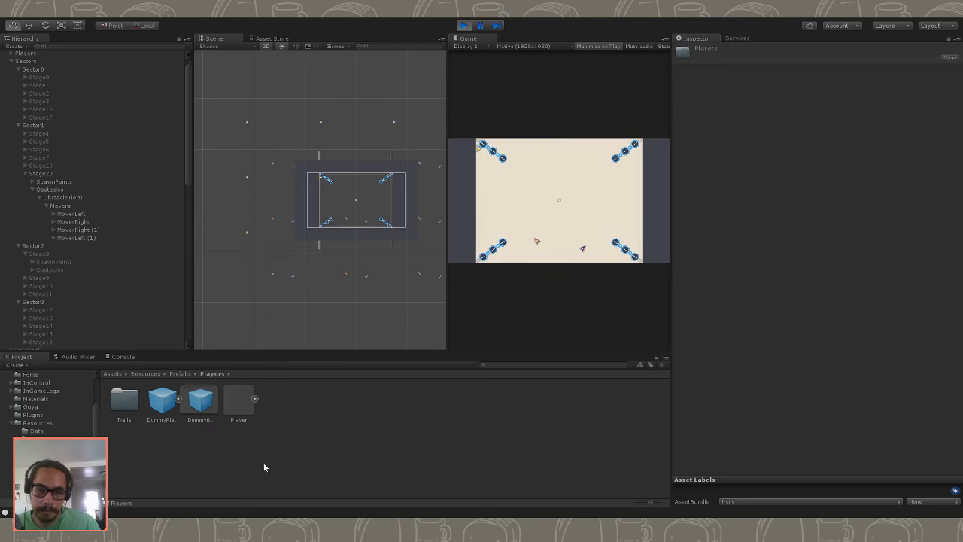
pyautogui.click(240, 404)
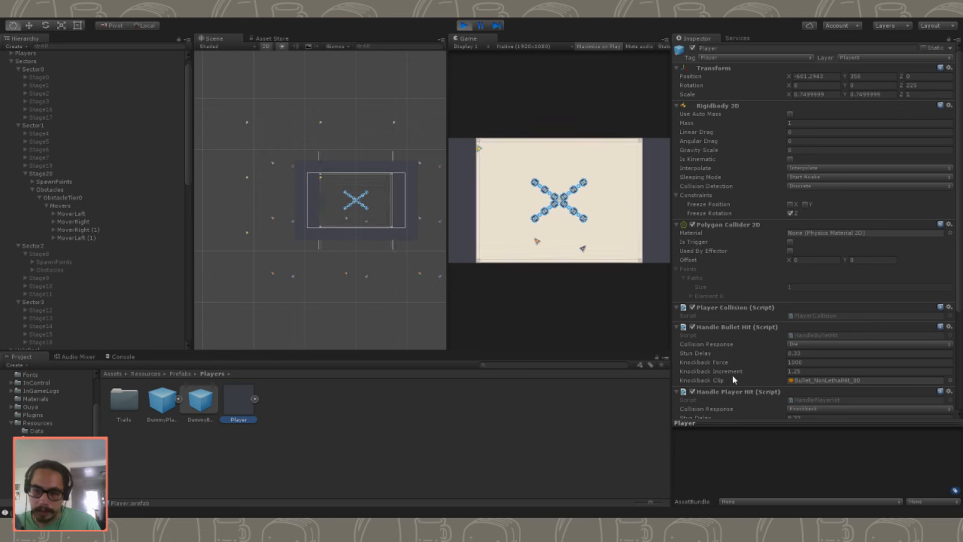
pyautogui.scroll(-5, 763, 396)
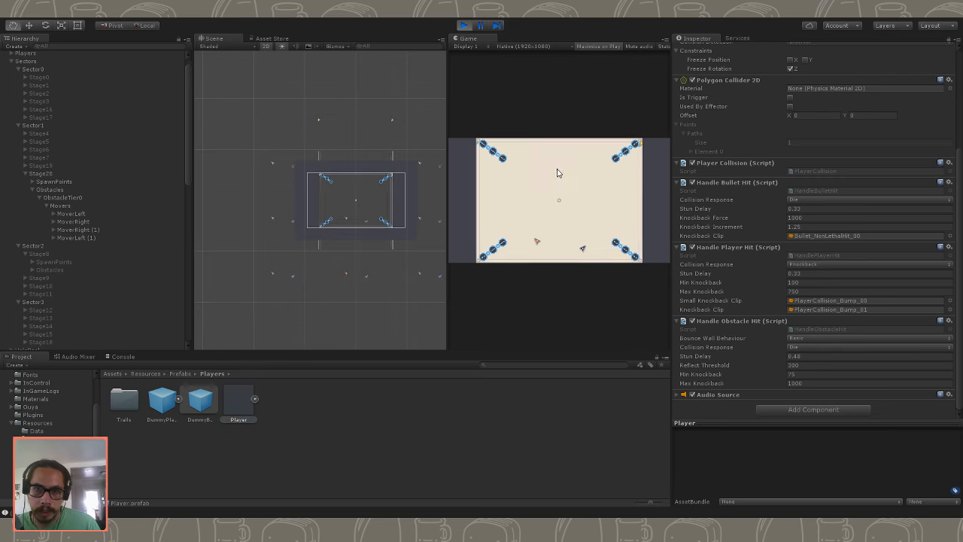
# - Watch the movers in the maximized Game view, then stop, replay and stop Stage20 again
pyautogui.doubleClick(483, 38)
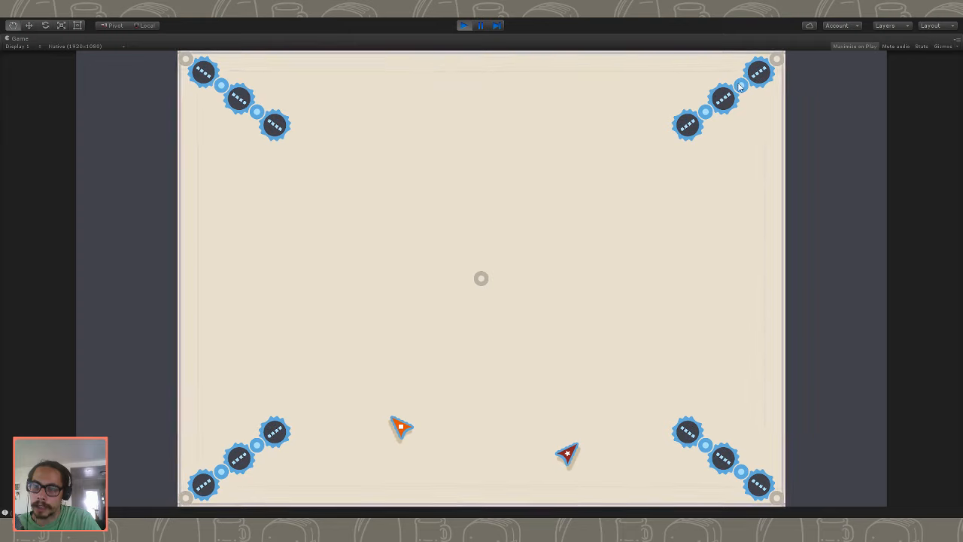
pyautogui.doubleClick(42, 41)
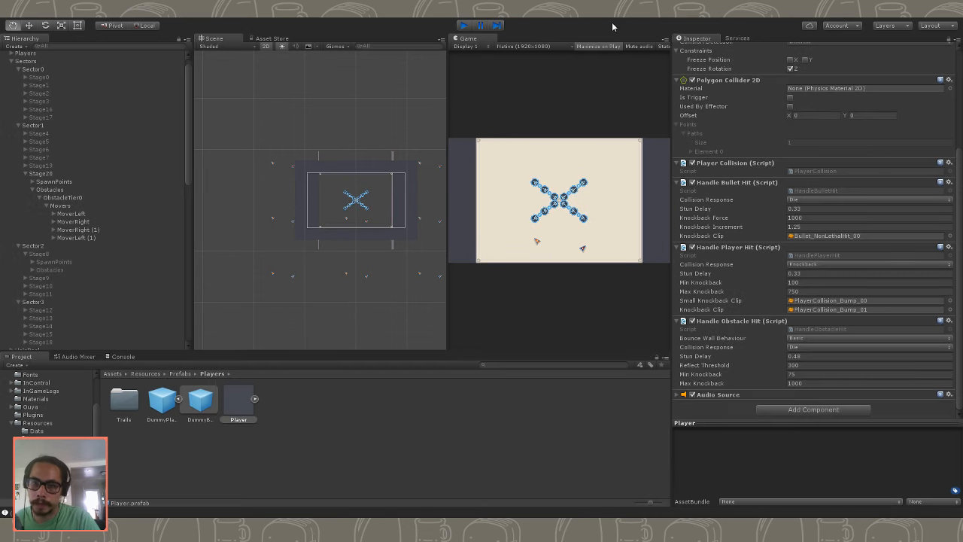
pyautogui.hotkey('ctrl', 'p')
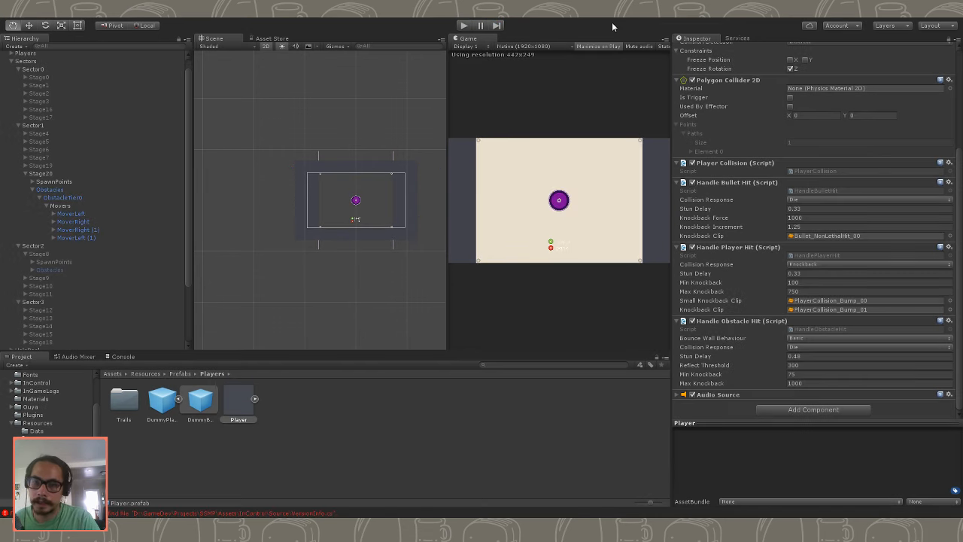
pyautogui.click(463, 26)
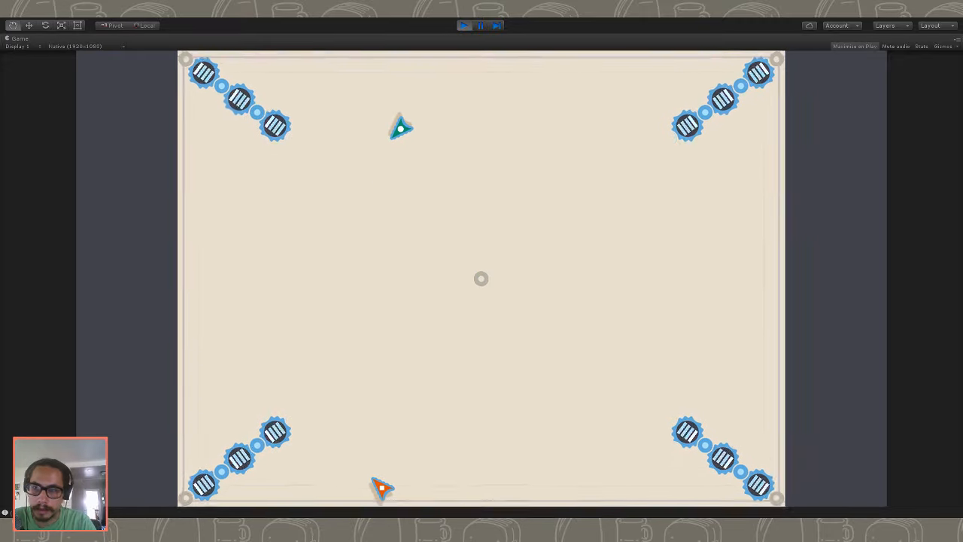
pyautogui.click(462, 26)
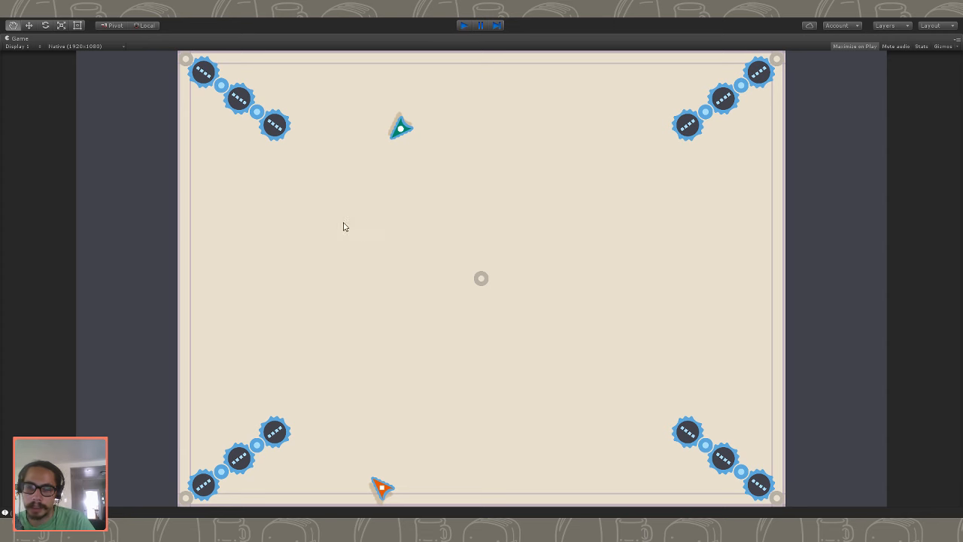
pyautogui.hotkey('ctrl', 'p')
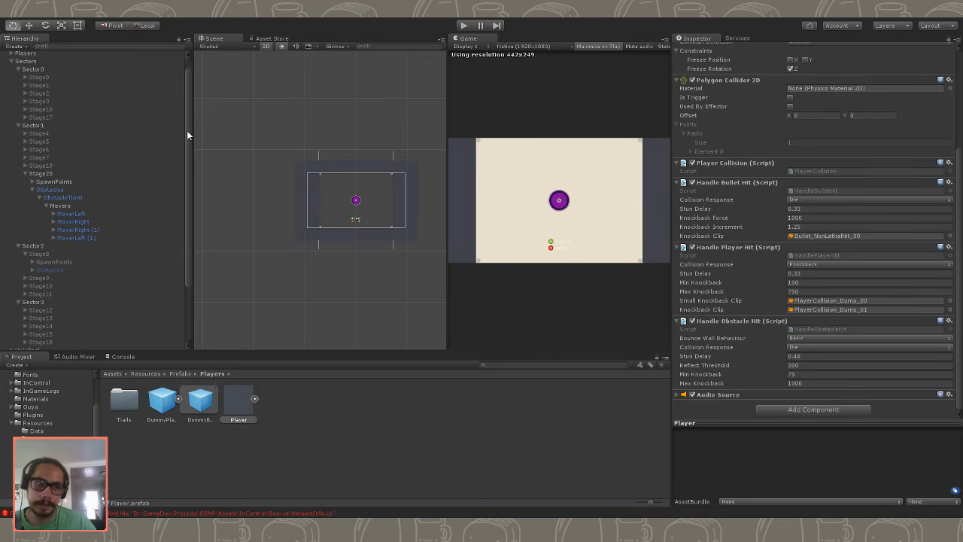
# - Select all four movers in Stage20 and set their shared Travel Time to 2
pyautogui.click(72, 183)
pyautogui.click(78, 198)
pyautogui.click(86, 215)
pyautogui.click(91, 229)
pyautogui.click(95, 236)
pyautogui.click(95, 244)
pyautogui.click(85, 229)
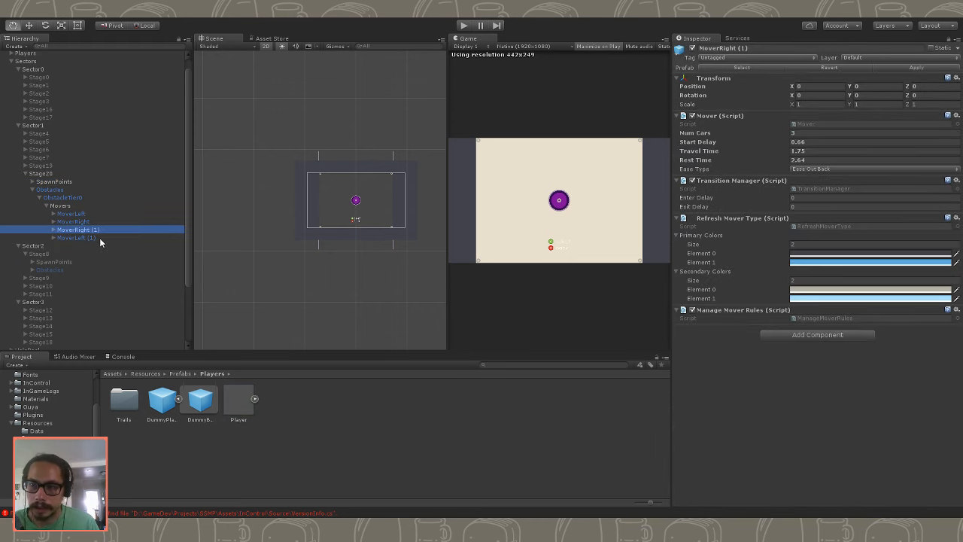
pyautogui.keyDown('ctrl'); pyautogui.click(76, 238); pyautogui.keyUp('ctrl')
pyautogui.keyDown('shift'); pyautogui.click(71, 214); pyautogui.keyUp('shift')
pyautogui.click(845, 152)
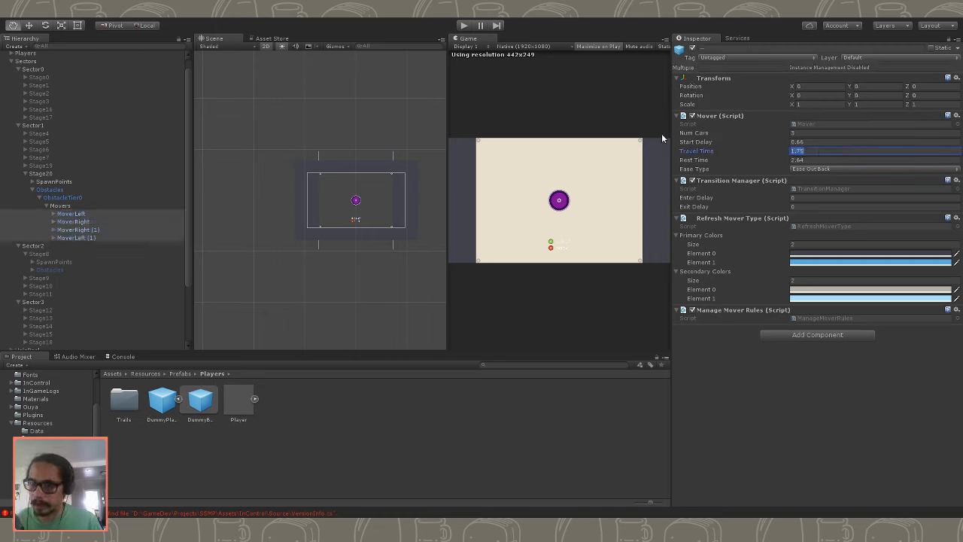
pyautogui.write('2')
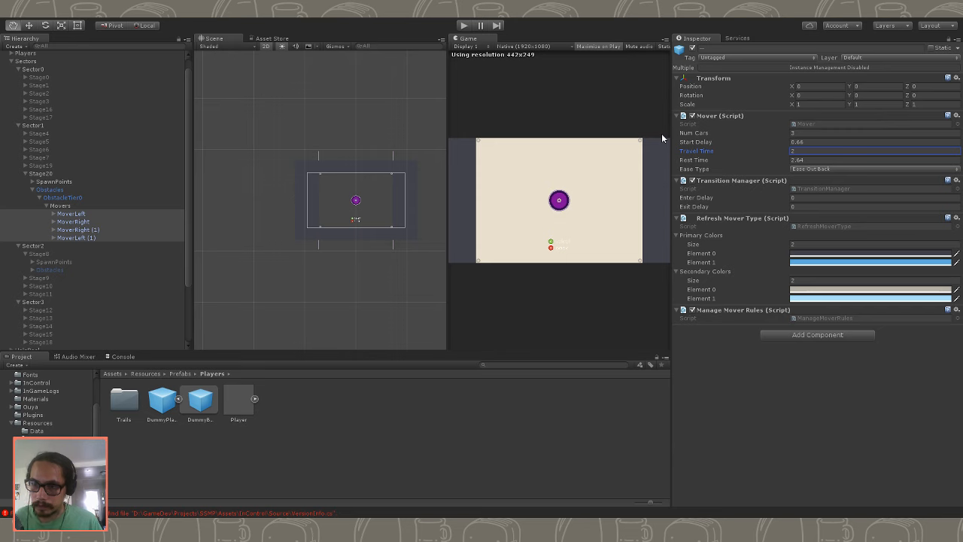
# - Run Stage20 with the new travel time and collapse the Movers group in the hierarchy
pyautogui.click(465, 25)
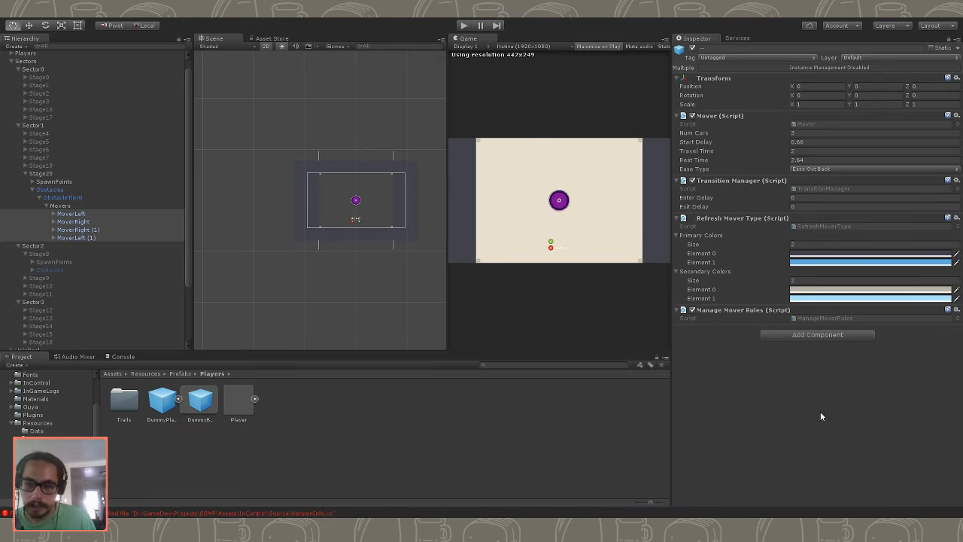
pyautogui.click(83, 213)
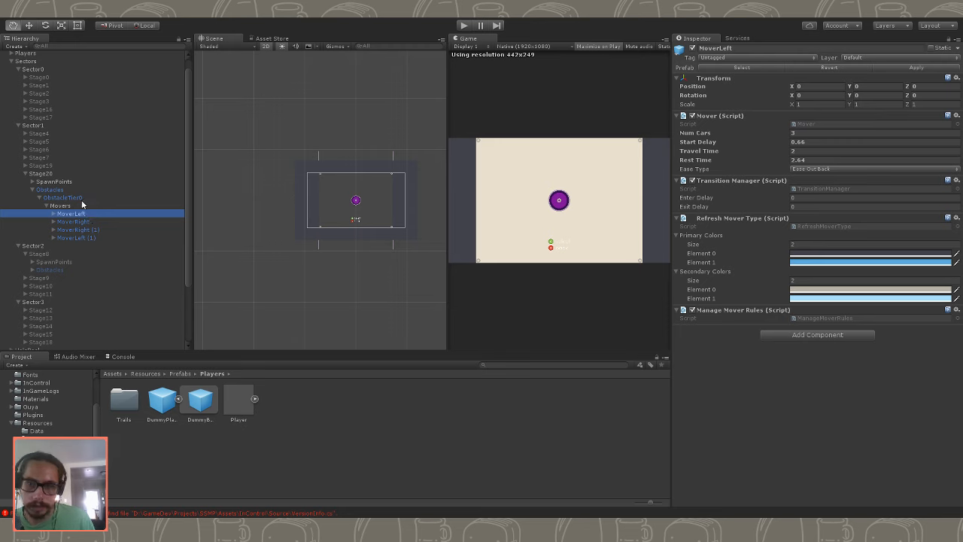
pyautogui.click(47, 205)
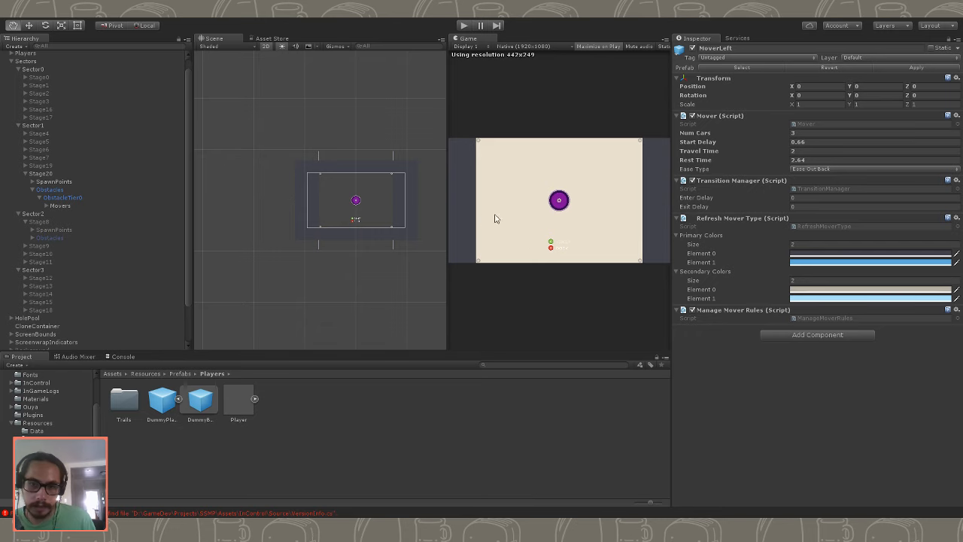
# - Play-test Stage20 by steering ships around the moving obstacles, and stop the game
pyautogui.click(464, 27)
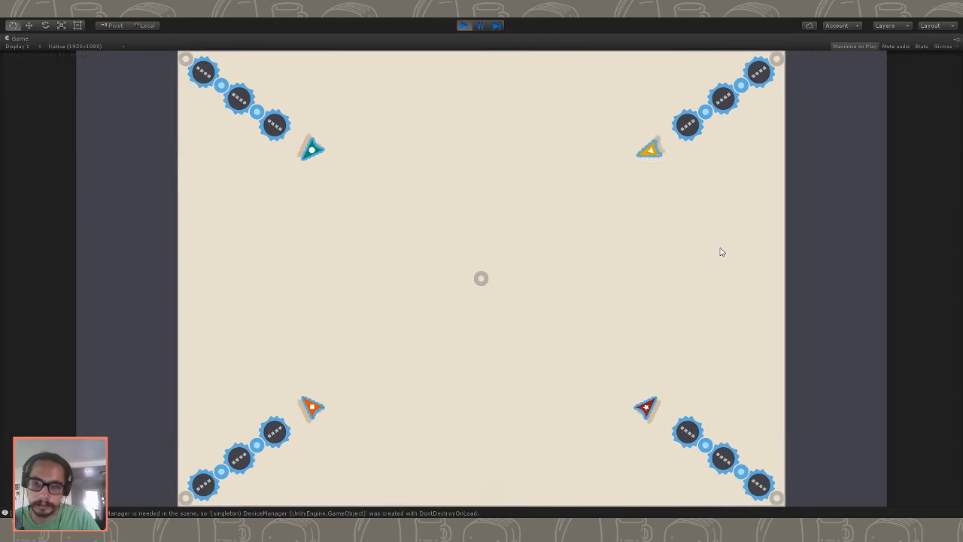
pyautogui.press('Down')
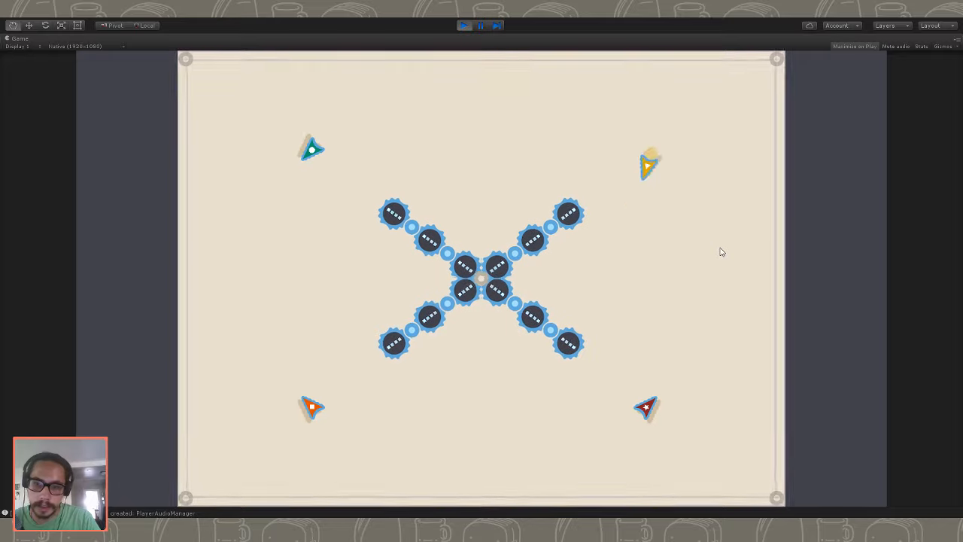
pyautogui.press('Left')
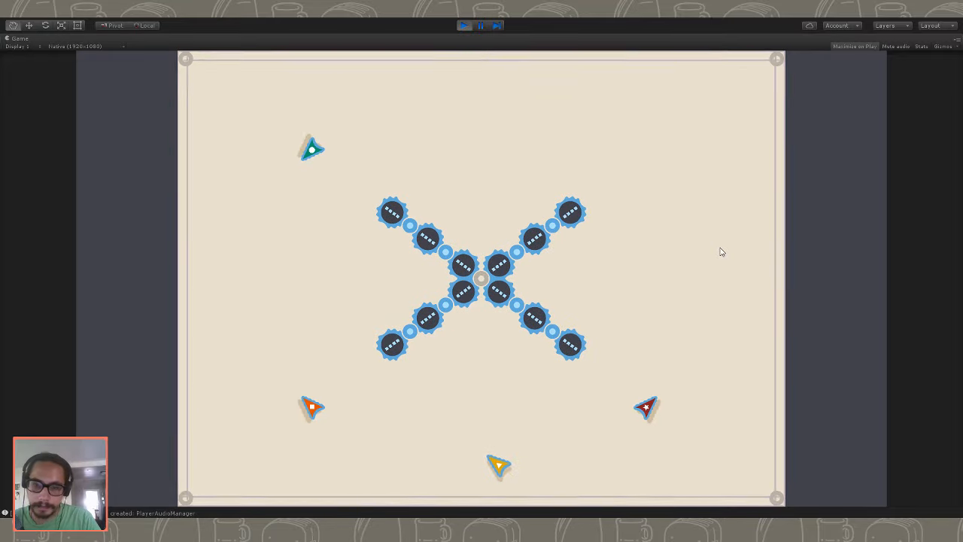
pyautogui.press('Up')
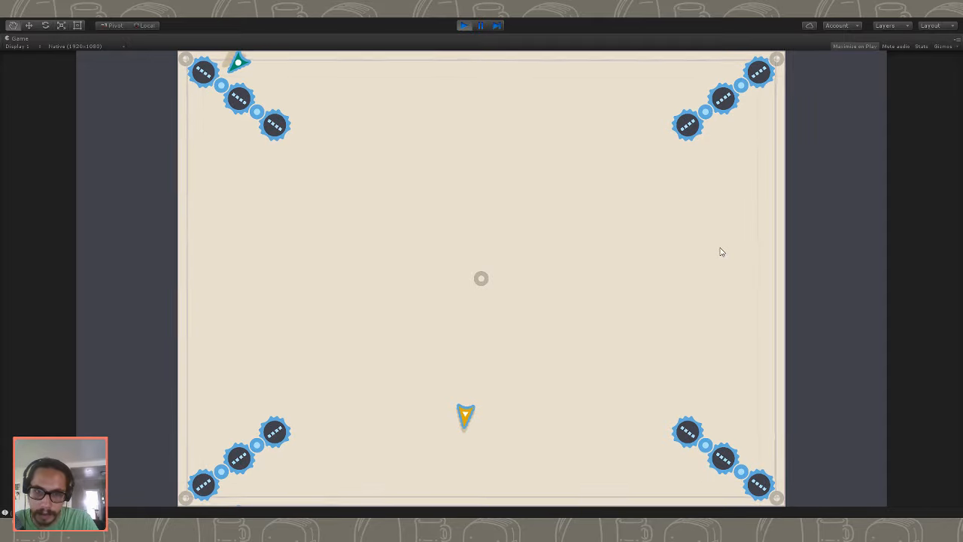
pyautogui.press('Down')
pyautogui.press('Left')
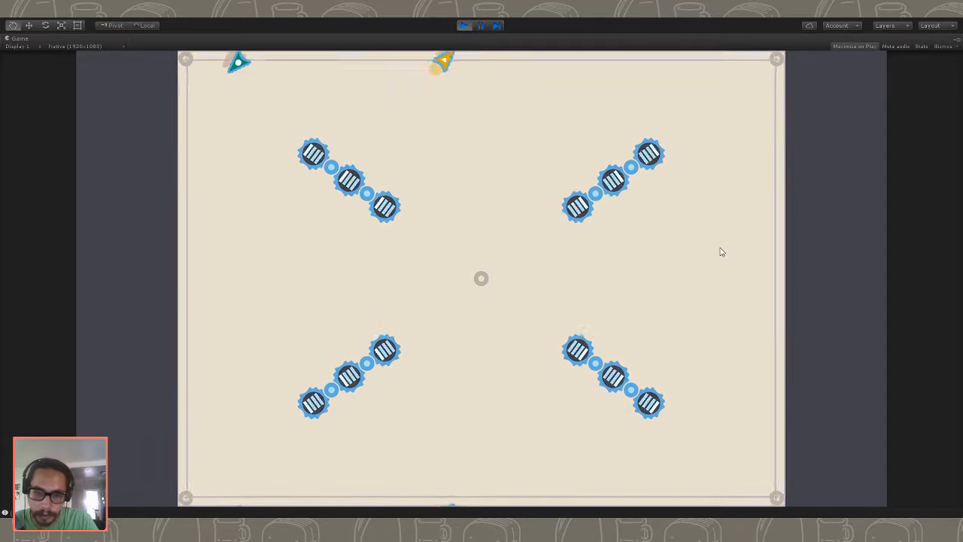
pyautogui.press('Down')
pyautogui.press('Right')
pyautogui.press('Up')
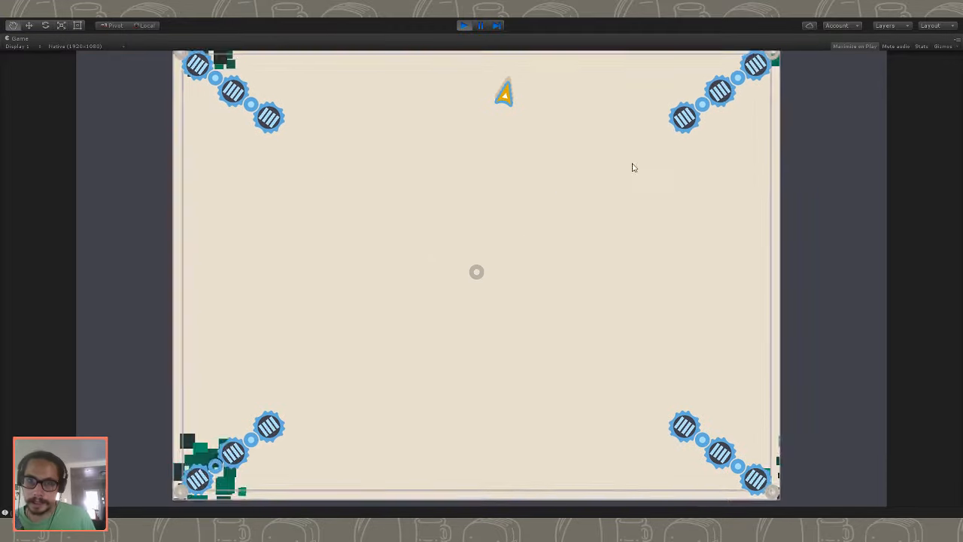
pyautogui.click(463, 27)
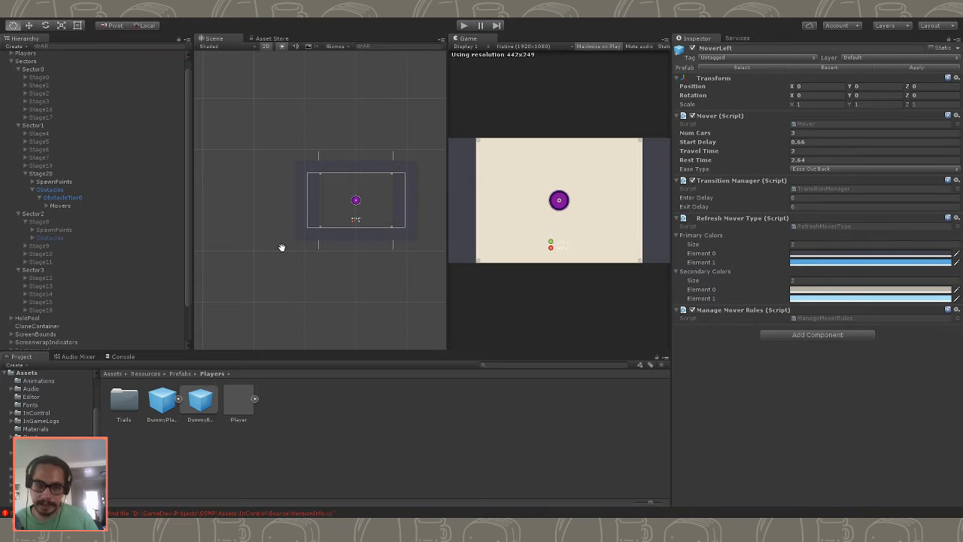
# - Expand Stage20's SpawnPoints and set PlayerSpawn0's Y position to 0
pyautogui.click(60, 190)
pyautogui.press('Up')
pyautogui.click(32, 181)
pyautogui.click(63, 190)
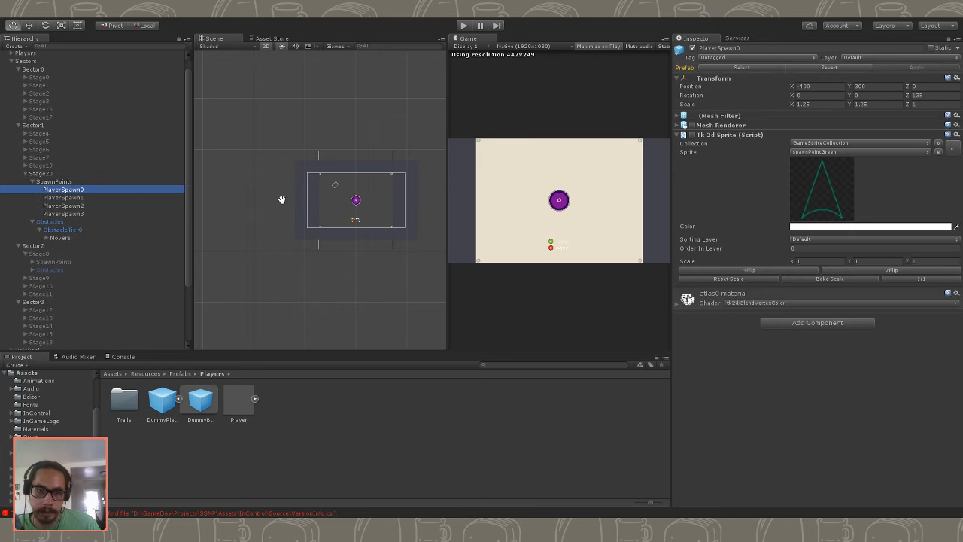
pyautogui.click(829, 88)
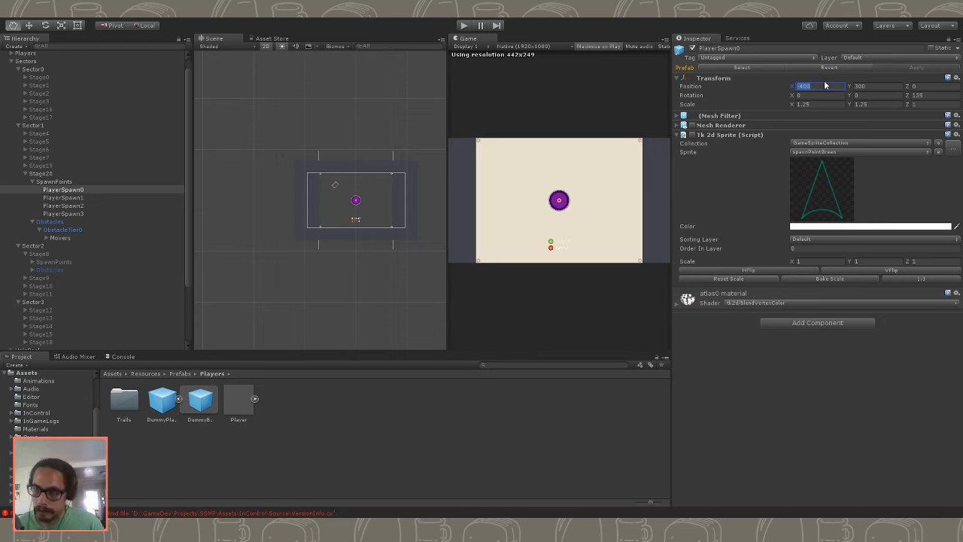
pyautogui.click(883, 88)
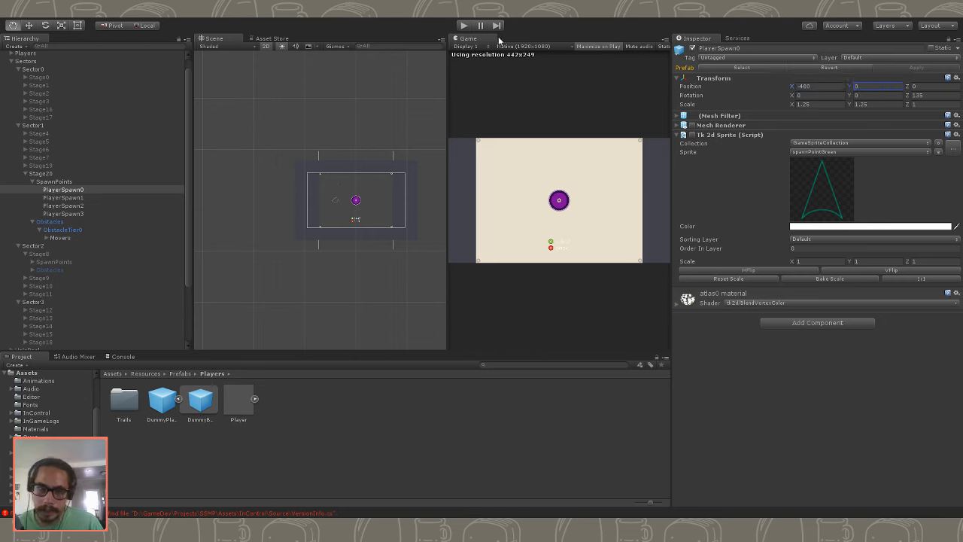
# - Edit PlayerSpawn1's Y position and set PlayerSpawn2's Y position to 0
pyautogui.click(55, 198)
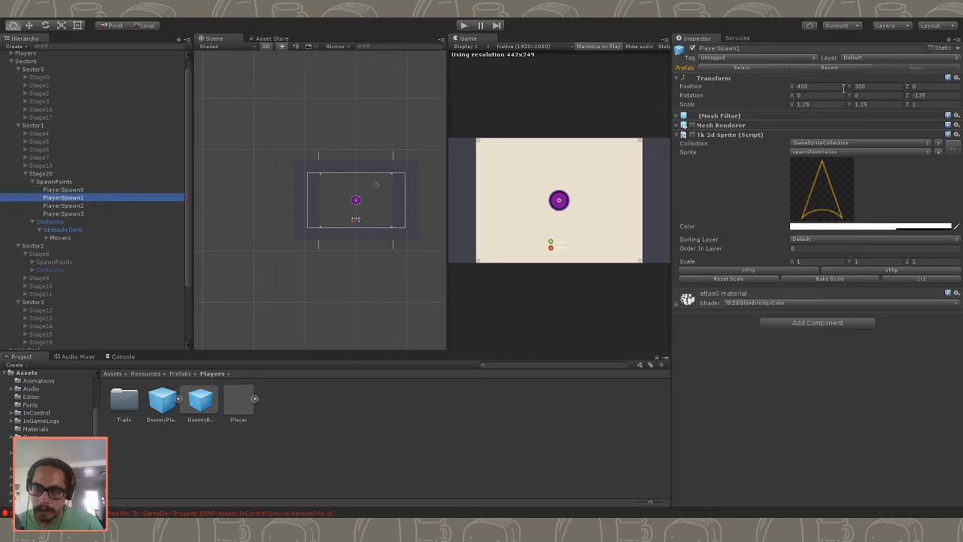
pyautogui.click(877, 87)
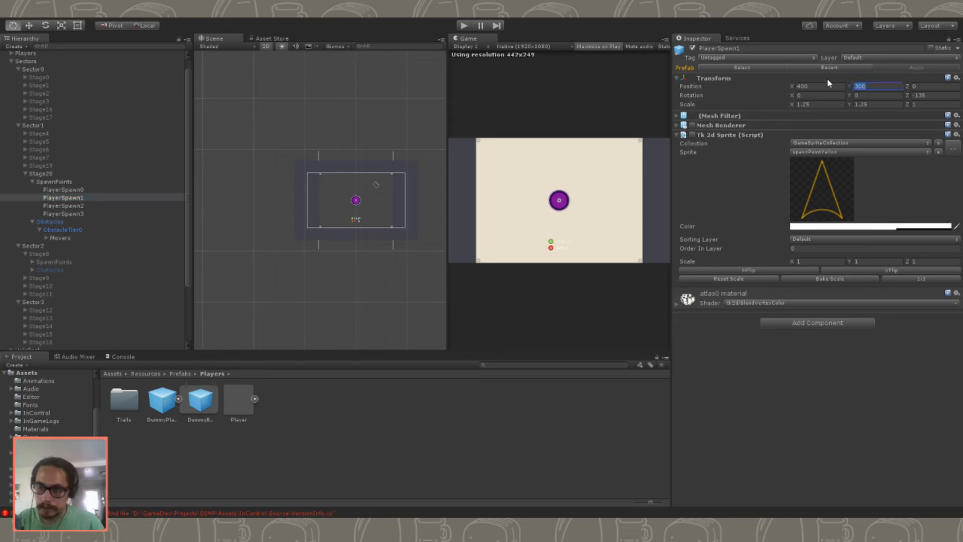
pyautogui.click(67, 205)
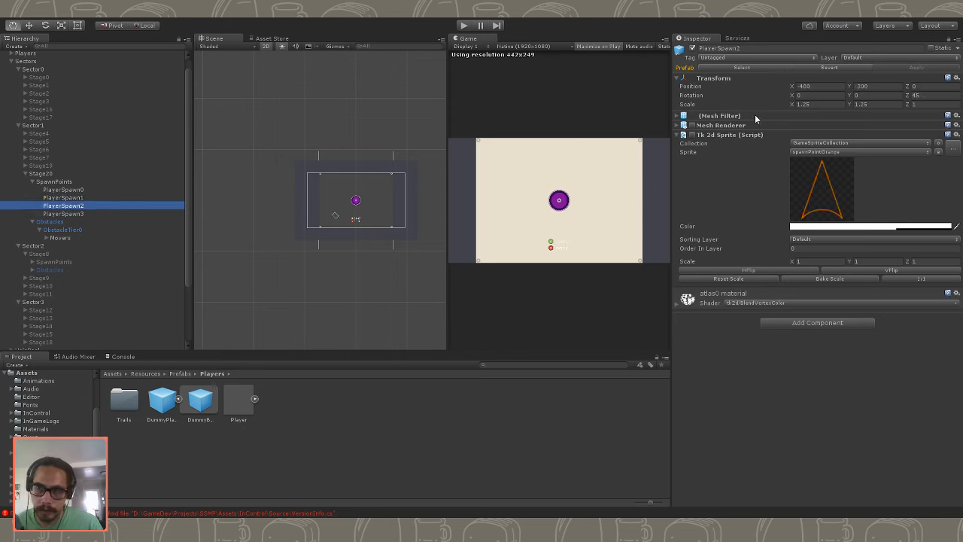
pyautogui.click(858, 86)
pyautogui.write('0')
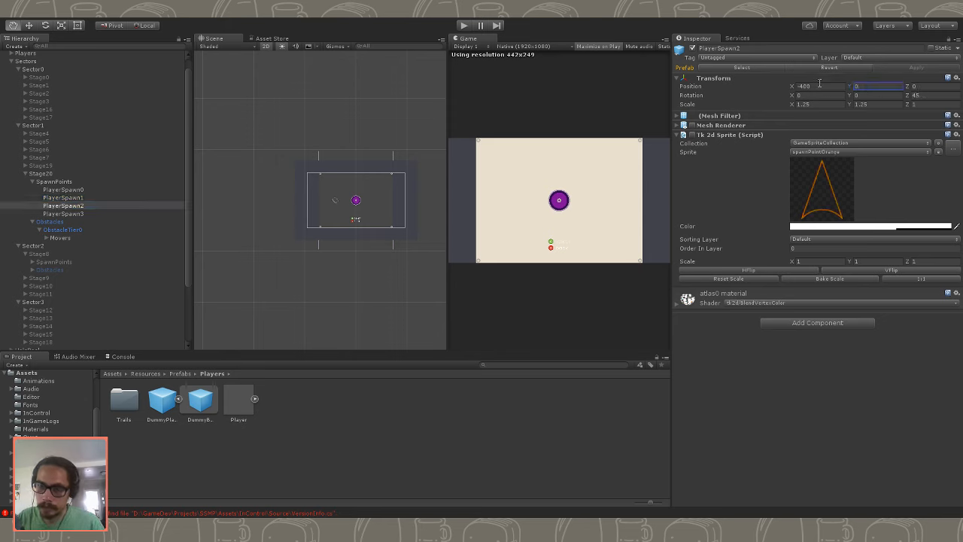
# - Set PlayerSpawn0's Z rotation to 90 and activate the Move tool
pyautogui.click(85, 198)
pyautogui.click(84, 190)
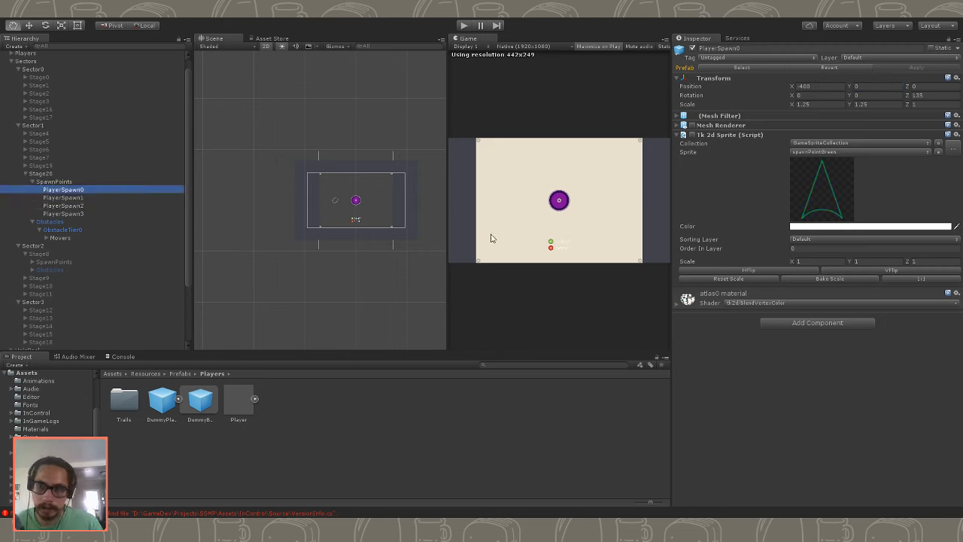
pyautogui.click(826, 87)
pyautogui.click(918, 94)
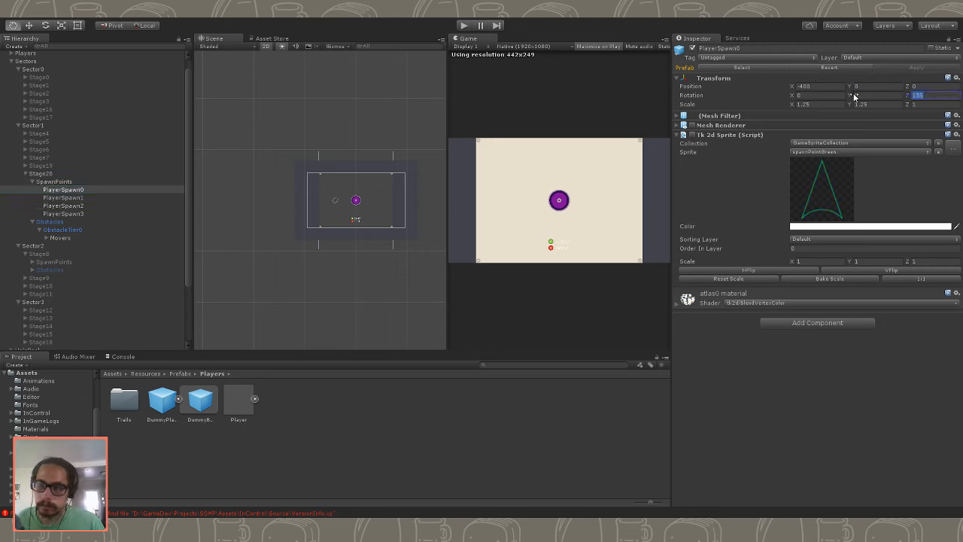
pyautogui.write('90')
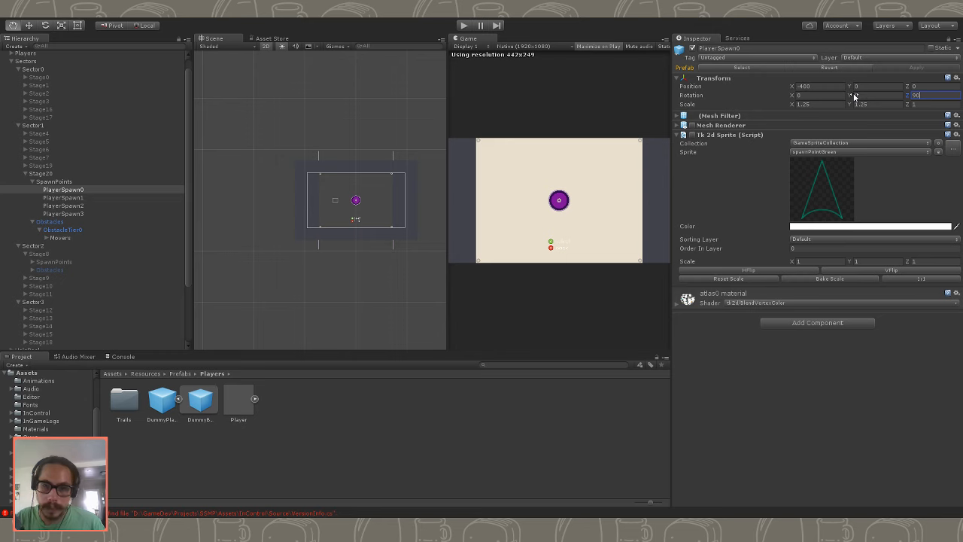
pyautogui.press('Return')
pyautogui.click(28, 25)
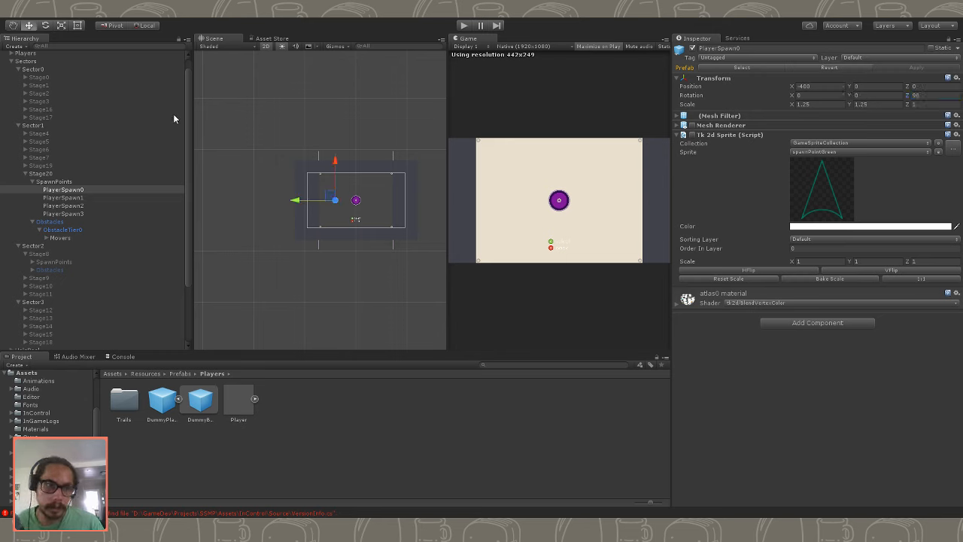
# - Set PlayerSpawn2's Z rotation to 270 and its X position to 400
pyautogui.click(64, 197)
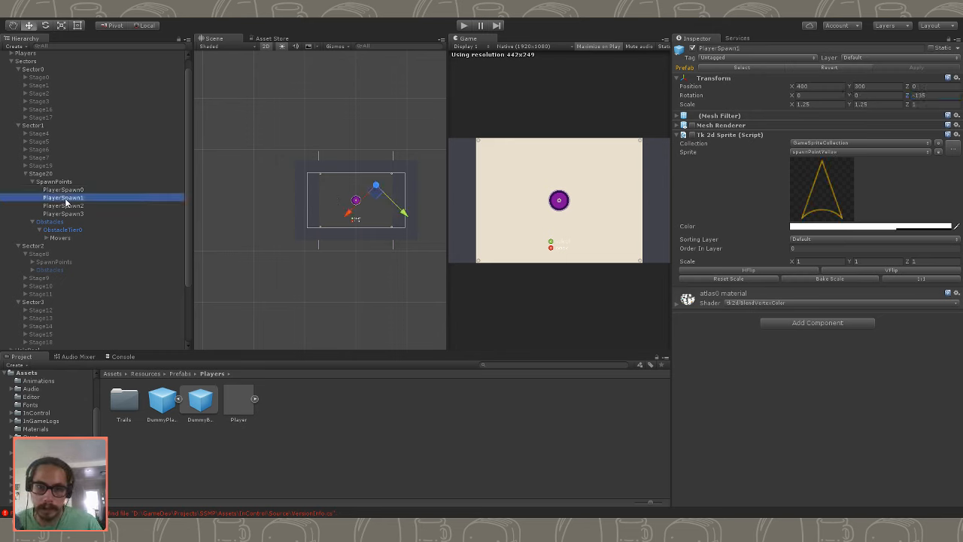
pyautogui.click(66, 205)
pyautogui.click(949, 95)
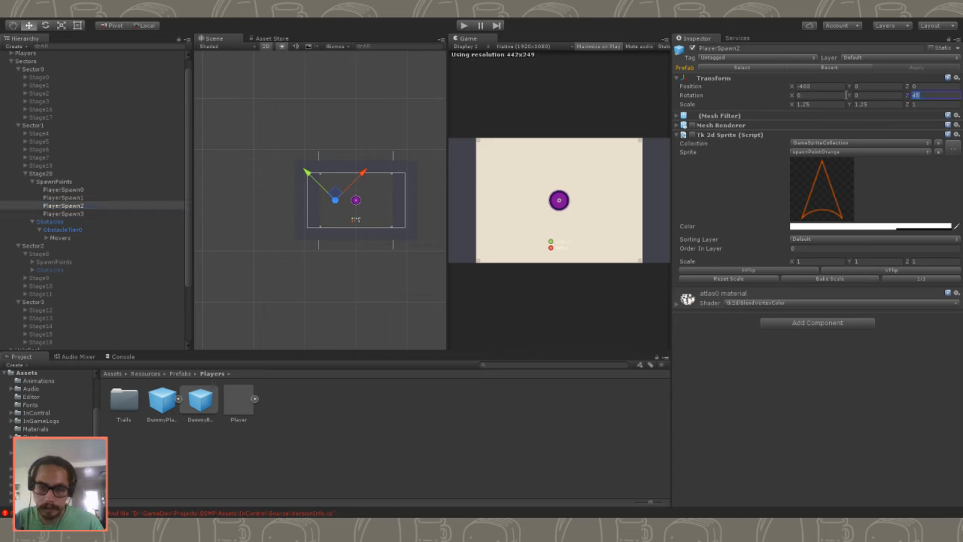
pyautogui.write('270')
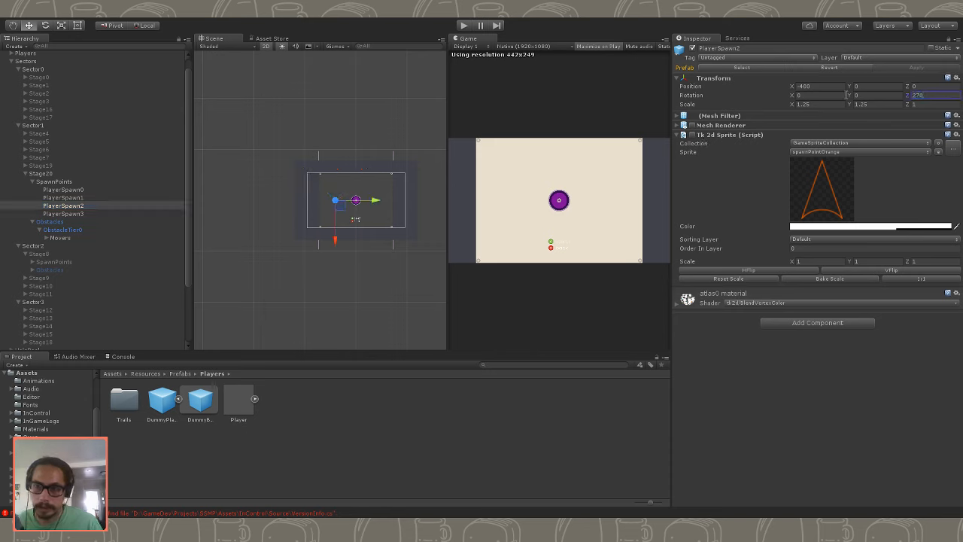
pyautogui.click(823, 85)
pyautogui.write('400')
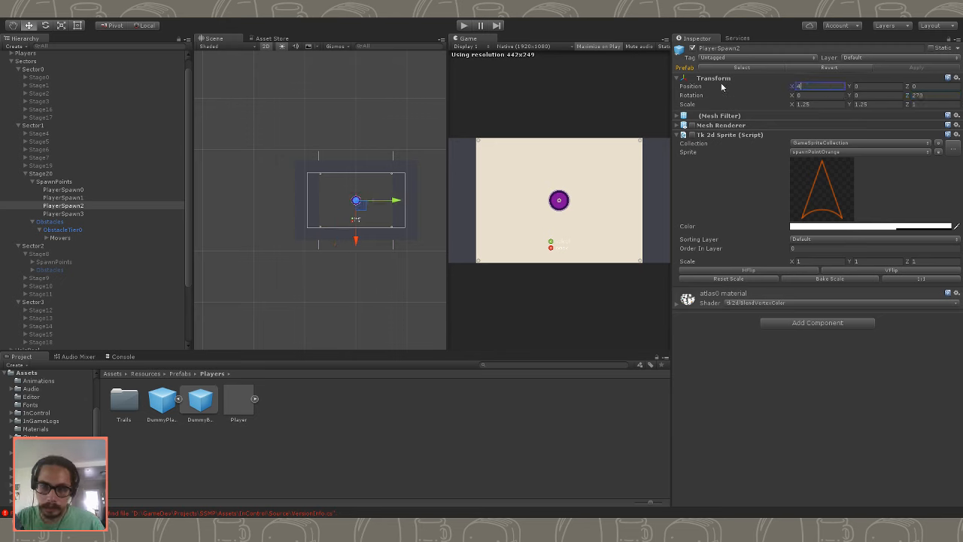
# - Set PlayerSpawn1's Z rotation to 0
pyautogui.click(63, 189)
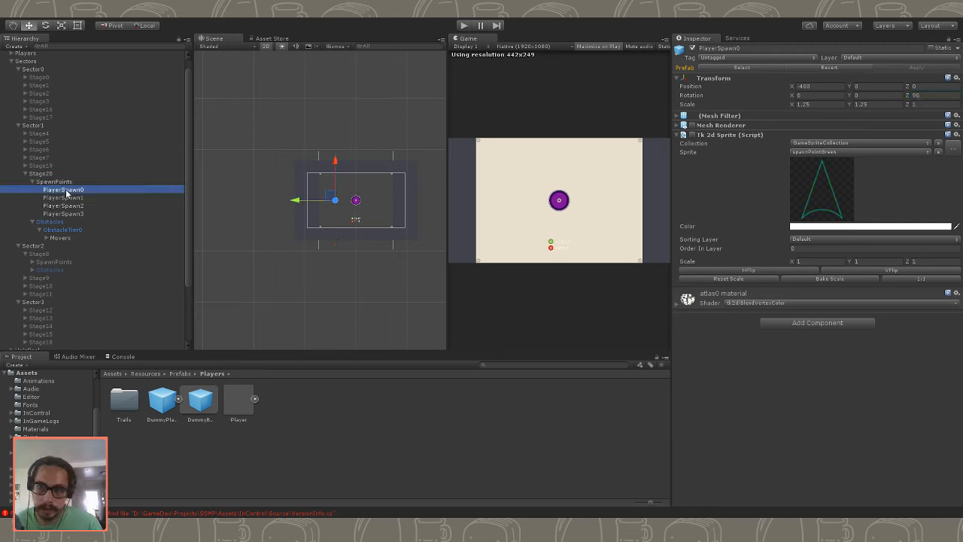
pyautogui.click(72, 215)
pyautogui.click(83, 198)
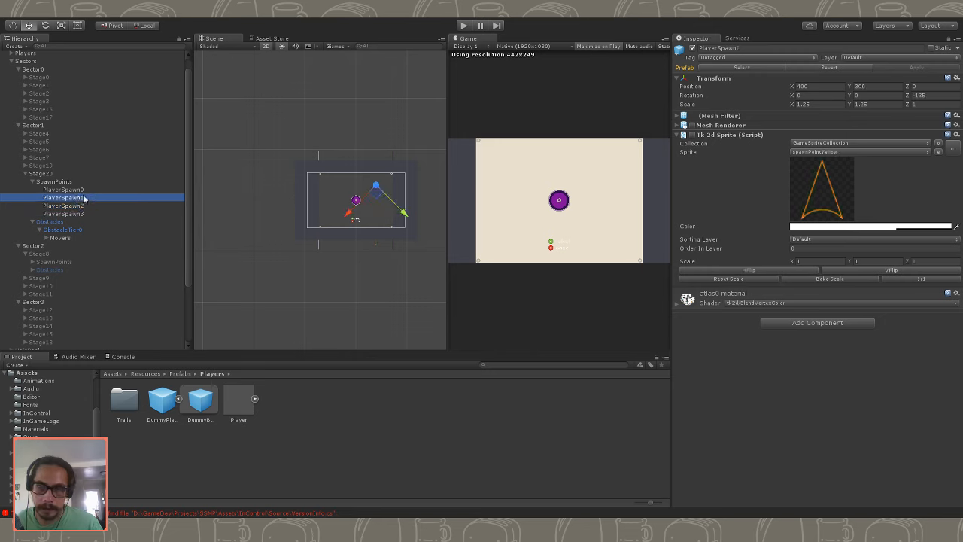
pyautogui.click(820, 86)
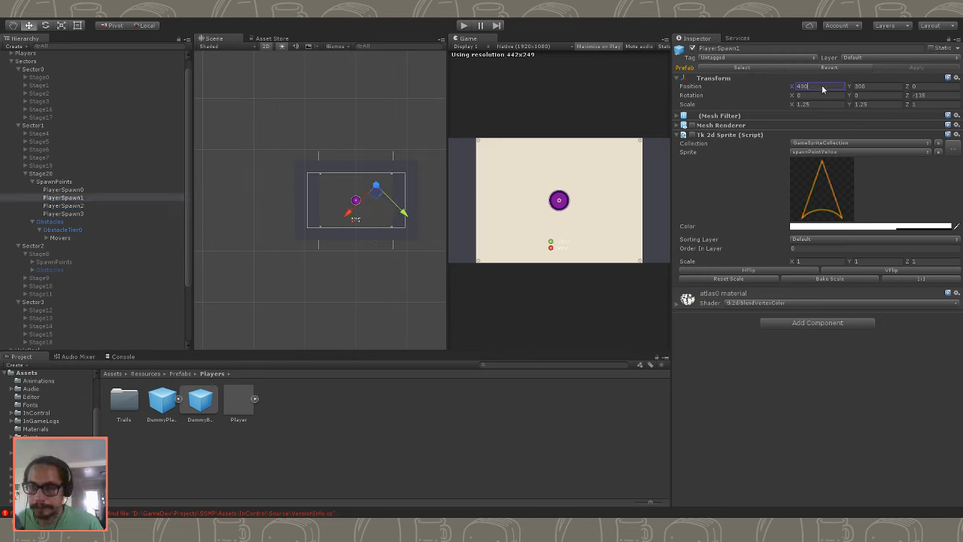
pyautogui.click(883, 84)
pyautogui.click(930, 95)
pyautogui.write('0')
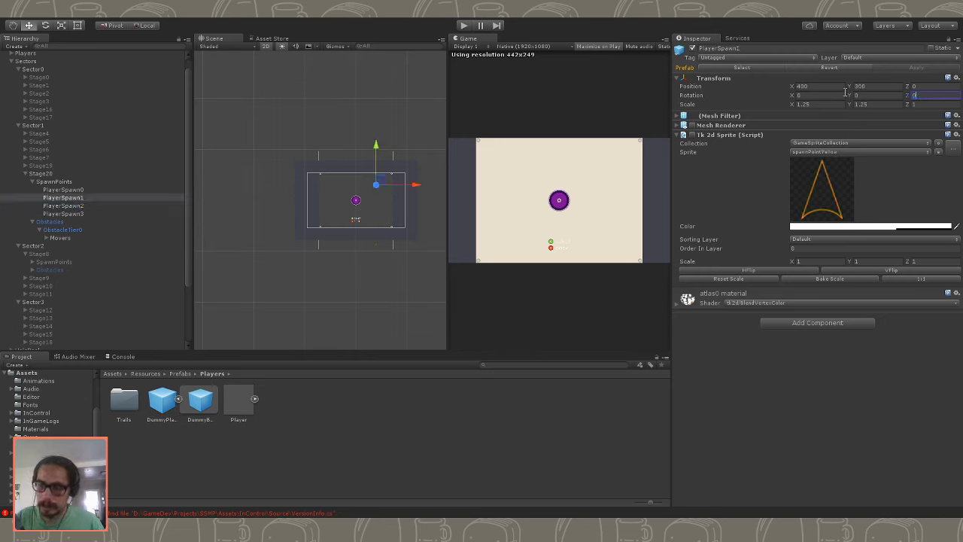
# - Set PlayerSpawn3's Z rotation to 180 and check the other spawn points' transforms
pyautogui.click(139, 214)
pyautogui.click(930, 95)
pyautogui.write('0180')
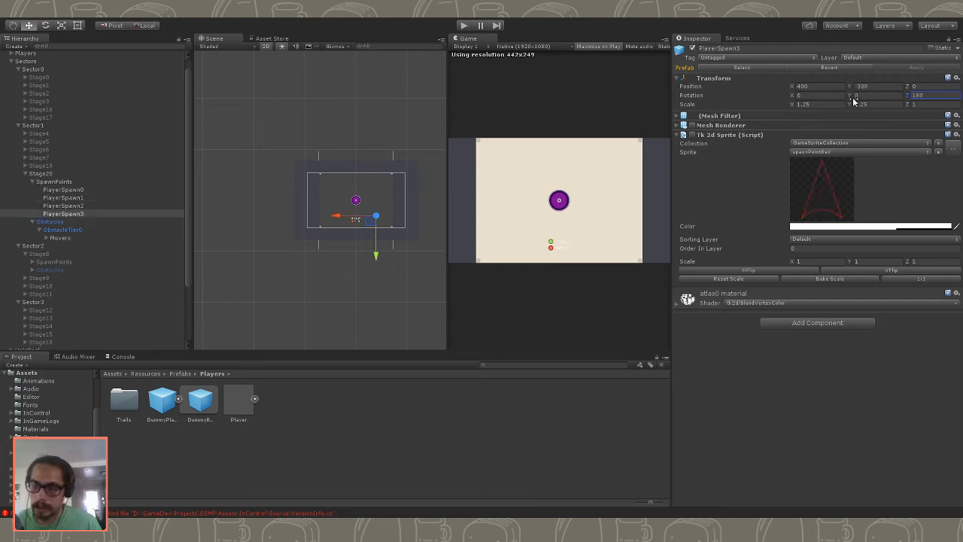
pyautogui.click(92, 190)
pyautogui.click(93, 213)
pyautogui.click(95, 183)
pyautogui.click(91, 188)
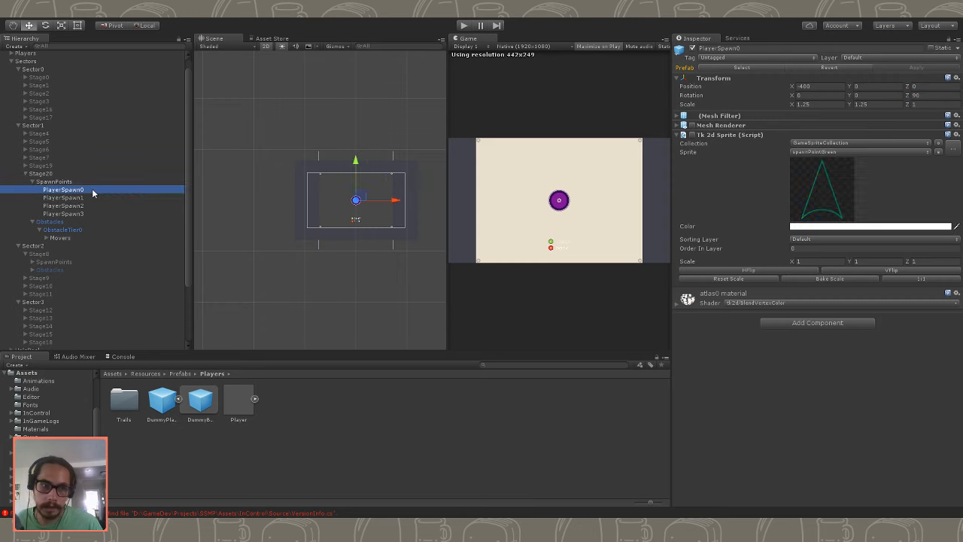
# - Set the X position of both PlayerSpawn1 and PlayerSpawn3 to 0
pyautogui.click(93, 198)
pyautogui.click(821, 86)
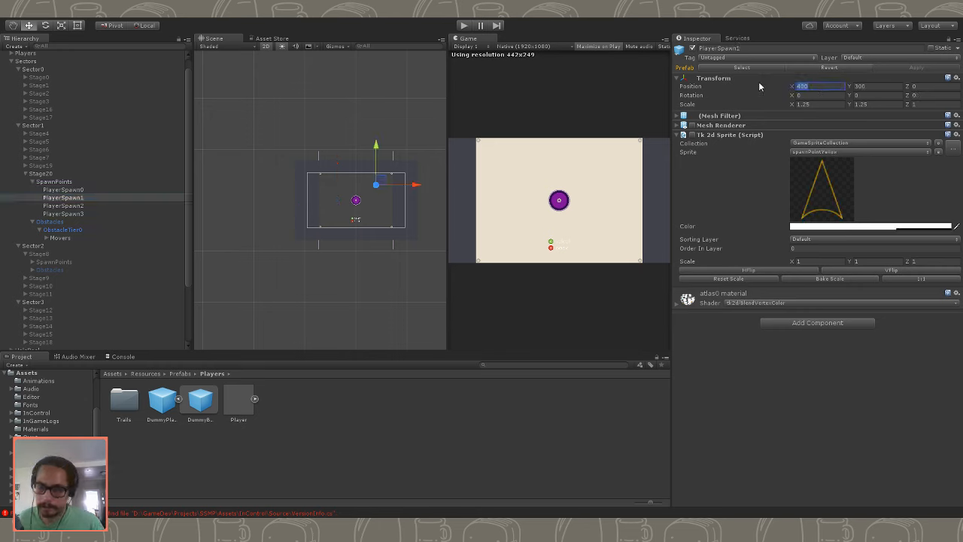
pyautogui.write('0')
pyautogui.click(107, 215)
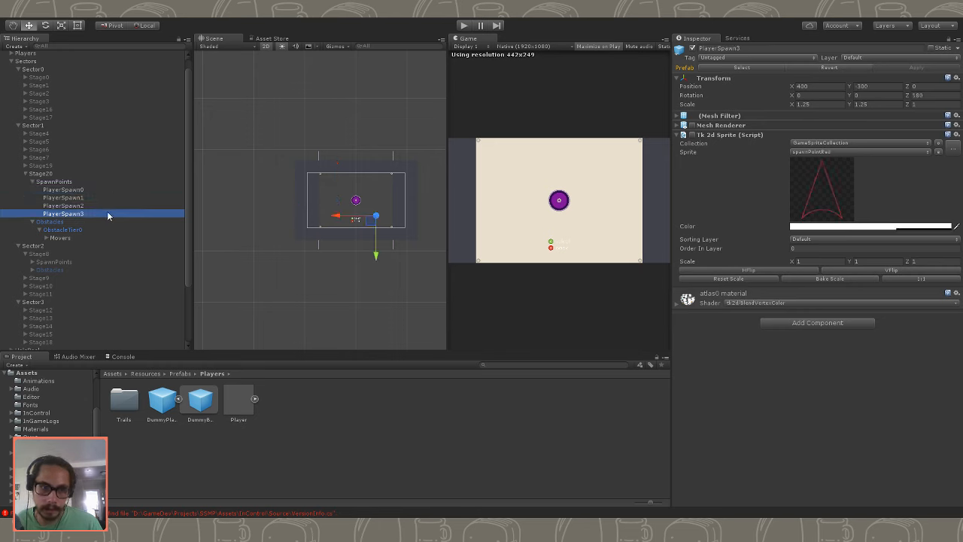
pyautogui.click(764, 68)
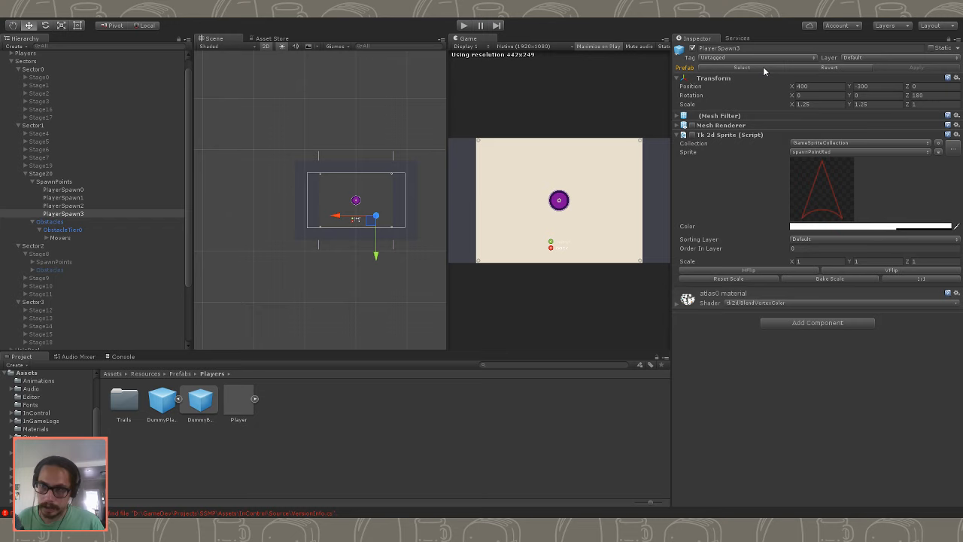
pyautogui.click(835, 85)
pyautogui.write('0')
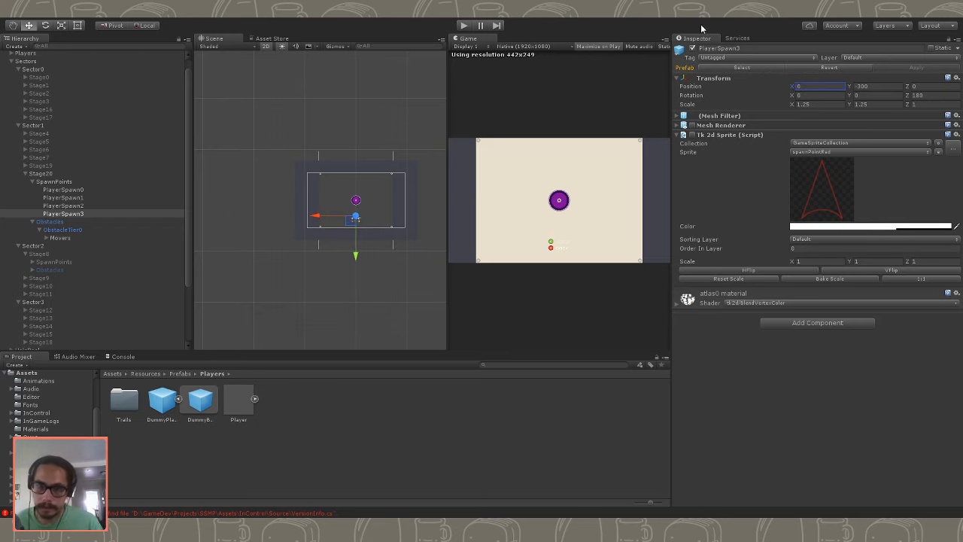
# - Play-test Stage20 twice with the rearranged spawn points, steering the yellow ship around the movers, and stop the game
pyautogui.click(466, 26)
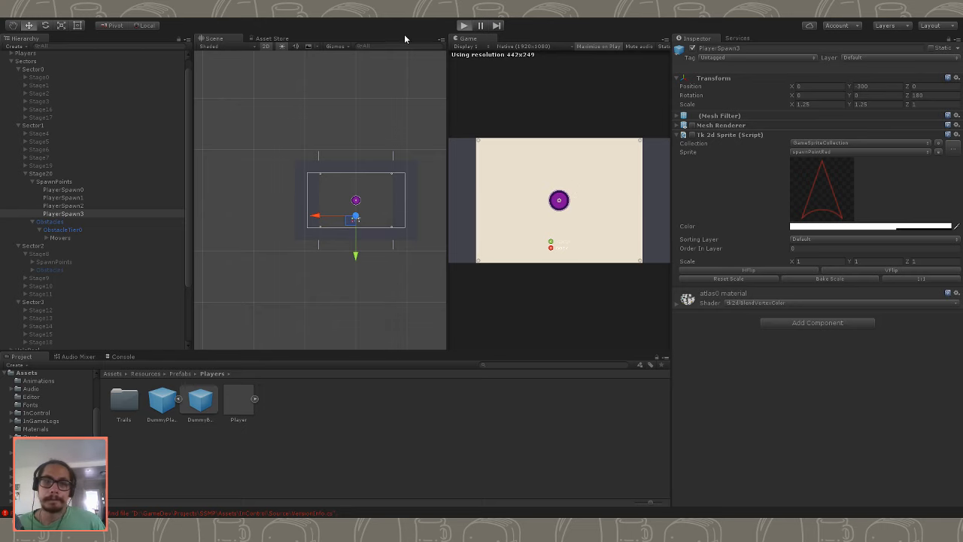
pyautogui.click(464, 26)
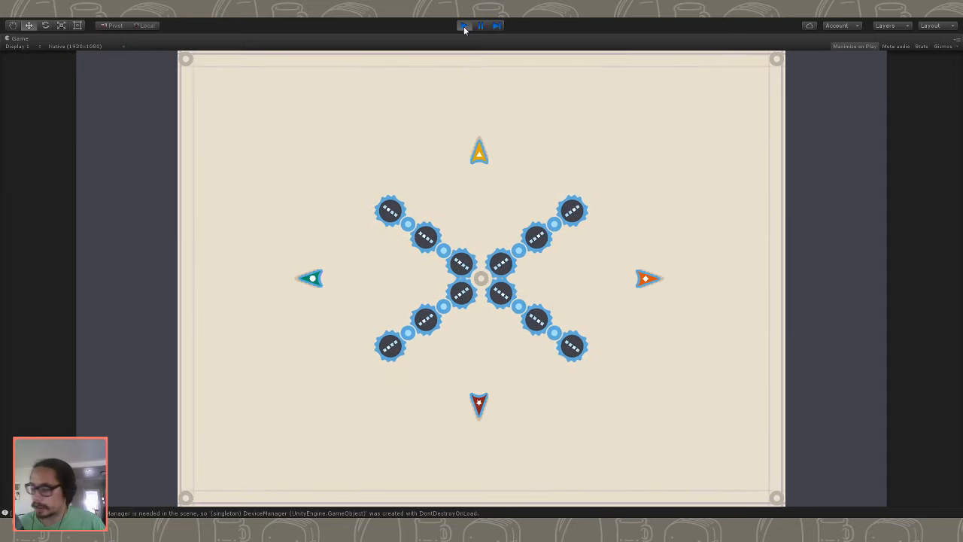
pyautogui.press('w')
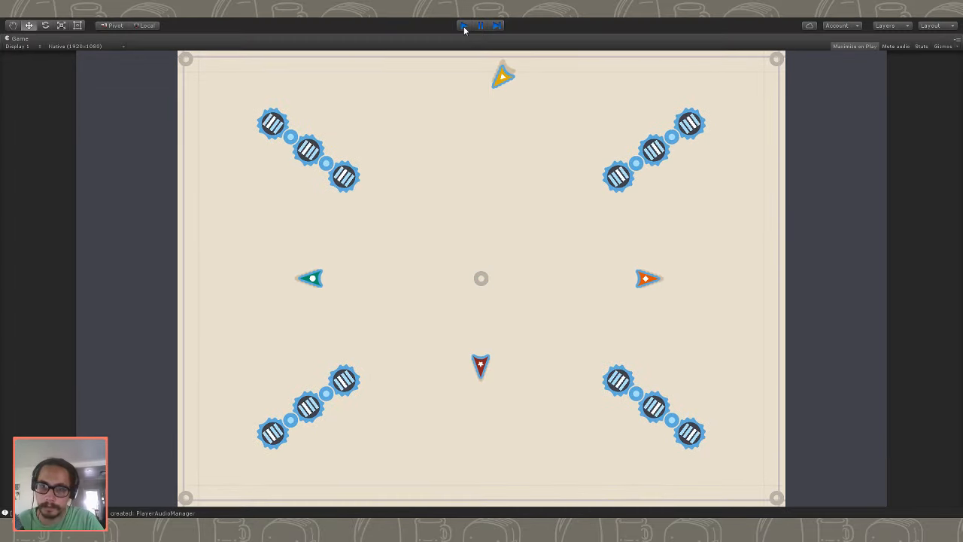
pyautogui.click(465, 26)
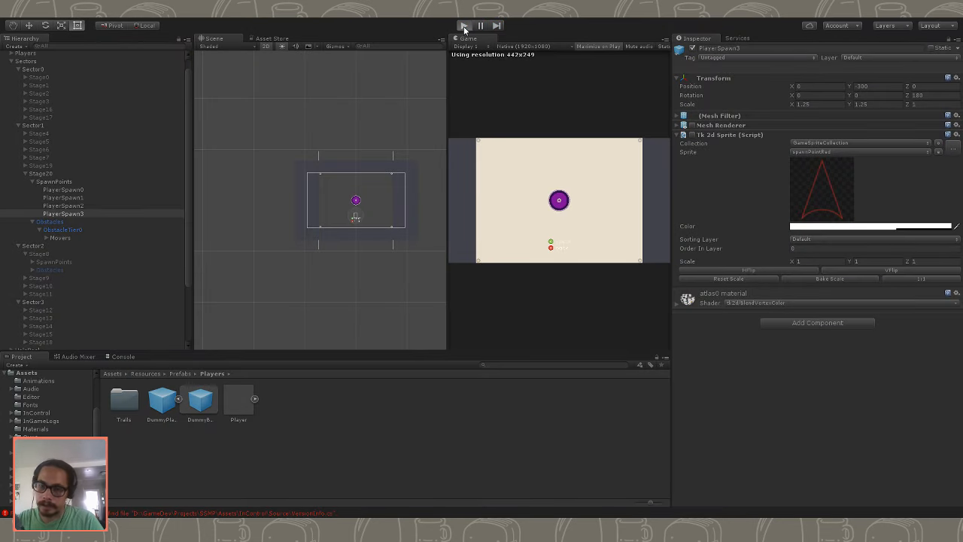
pyautogui.click(465, 26)
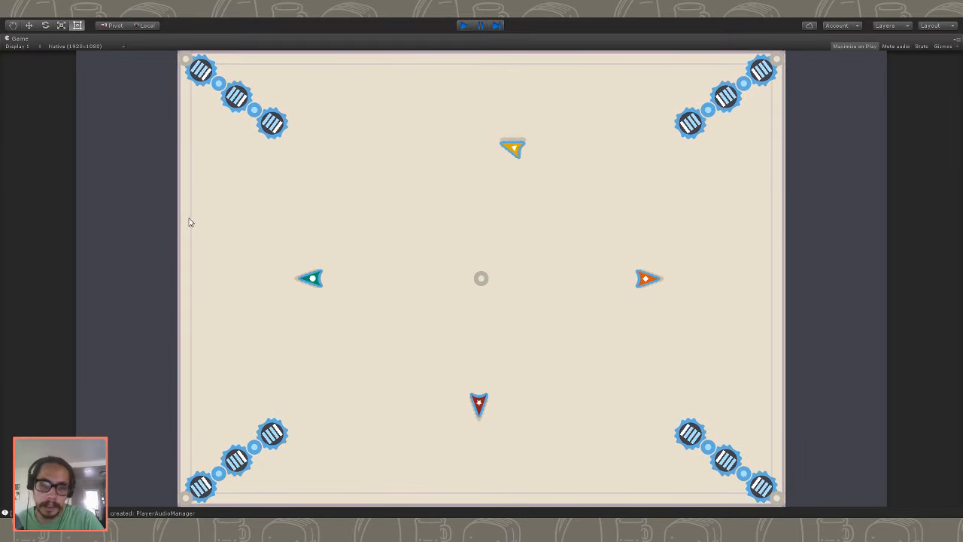
pyautogui.hotkey('ctrl', 'p')
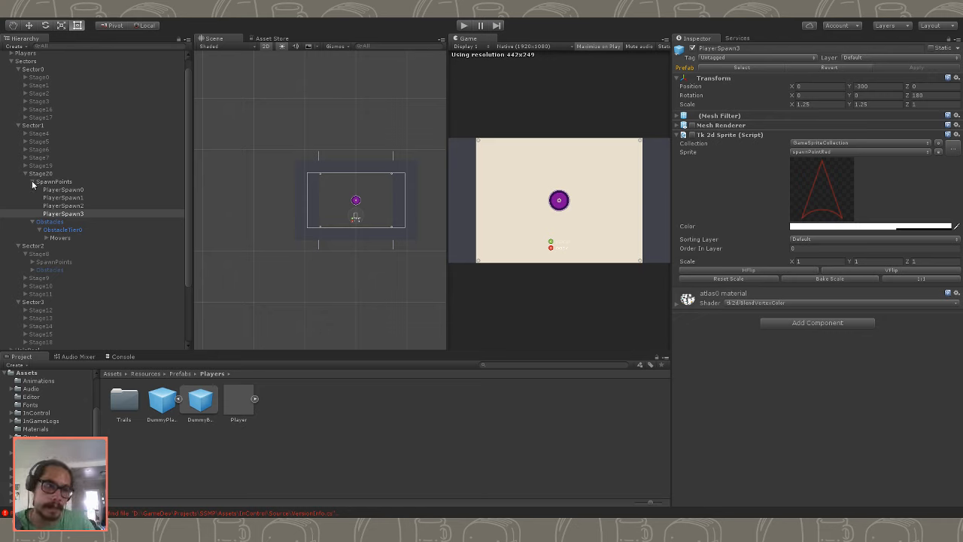
# - Preview the layouts of Stage3, Stage5, Stage6 and Stage7 by briefly enabling each stage
pyautogui.scroll(-1, 73, 219)
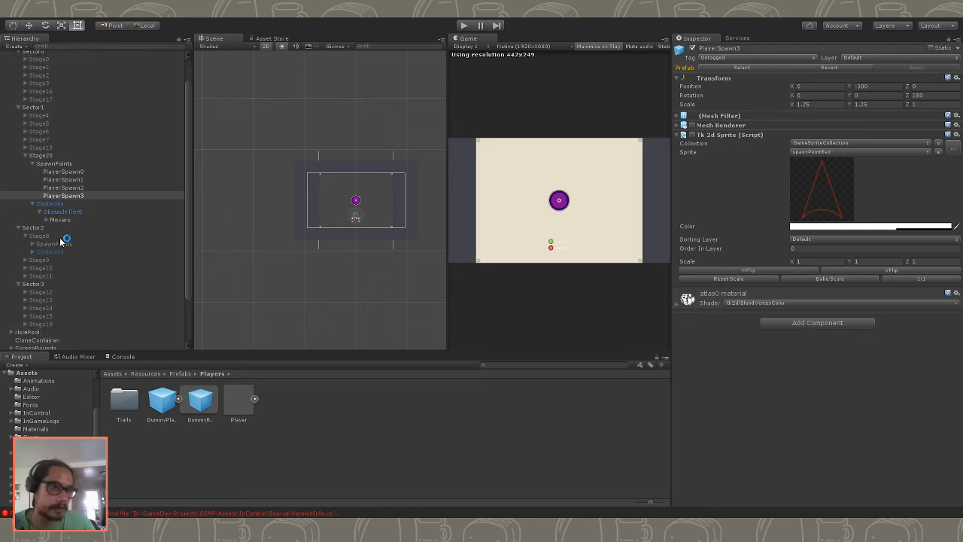
pyautogui.scroll(2, 37, 215)
pyautogui.click(59, 113)
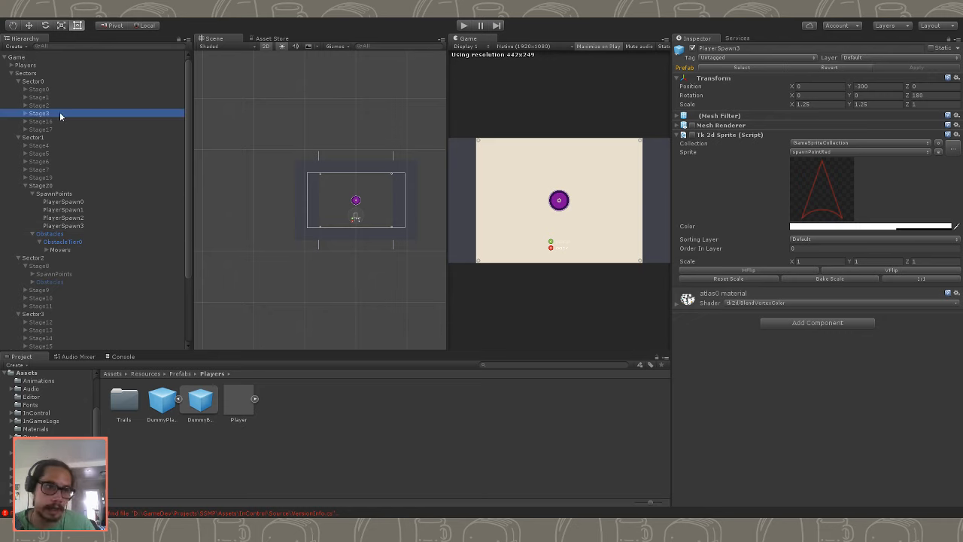
pyautogui.click(693, 48)
pyautogui.click(693, 48)
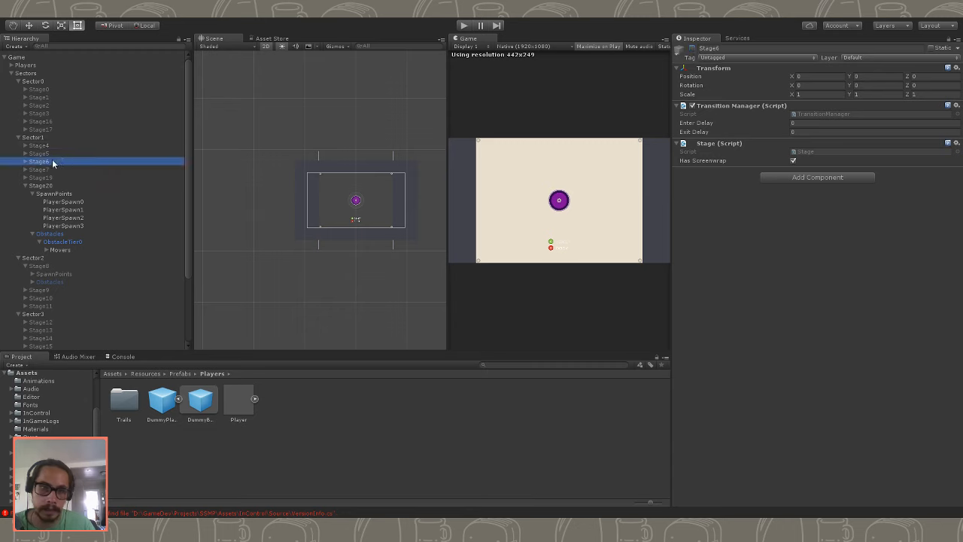
pyautogui.click(693, 48)
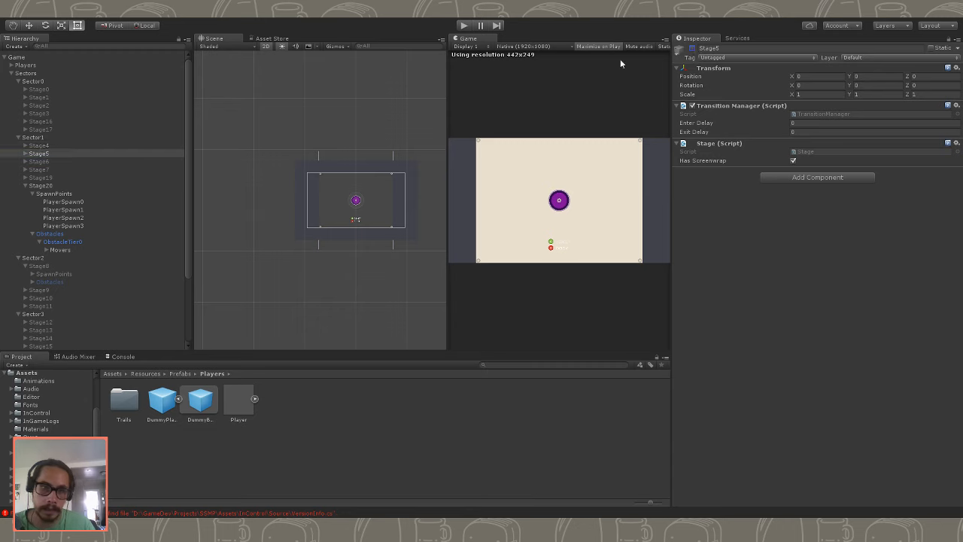
pyautogui.click(39, 162)
pyautogui.click(693, 49)
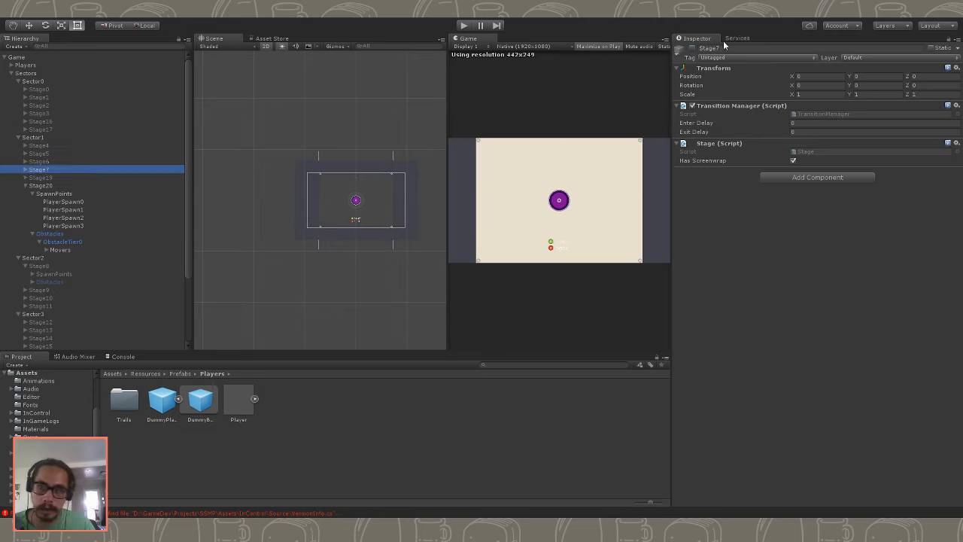
pyautogui.click(694, 48)
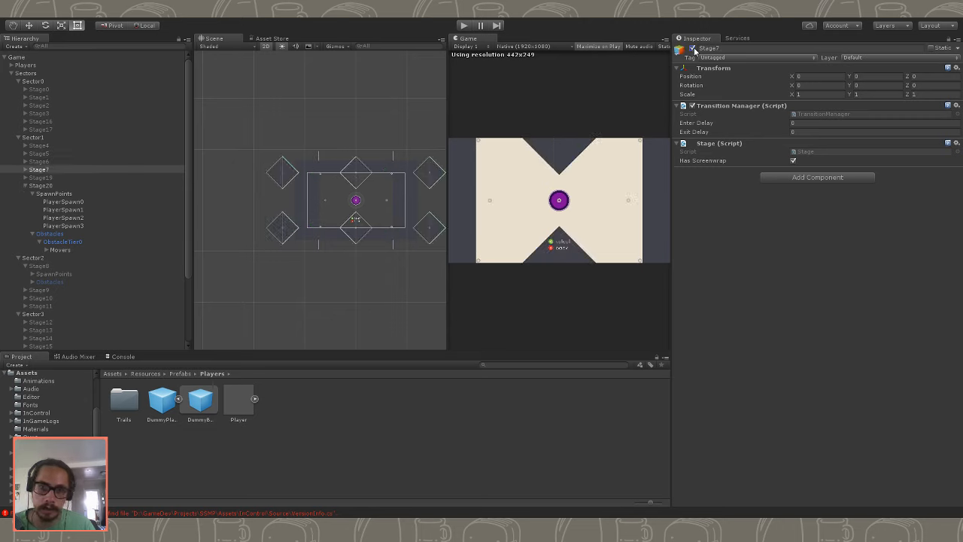
# - Collapse Stage8 in Sector2 and briefly enable Stage13 in Sector3 to preview its layout
pyautogui.click(84, 184)
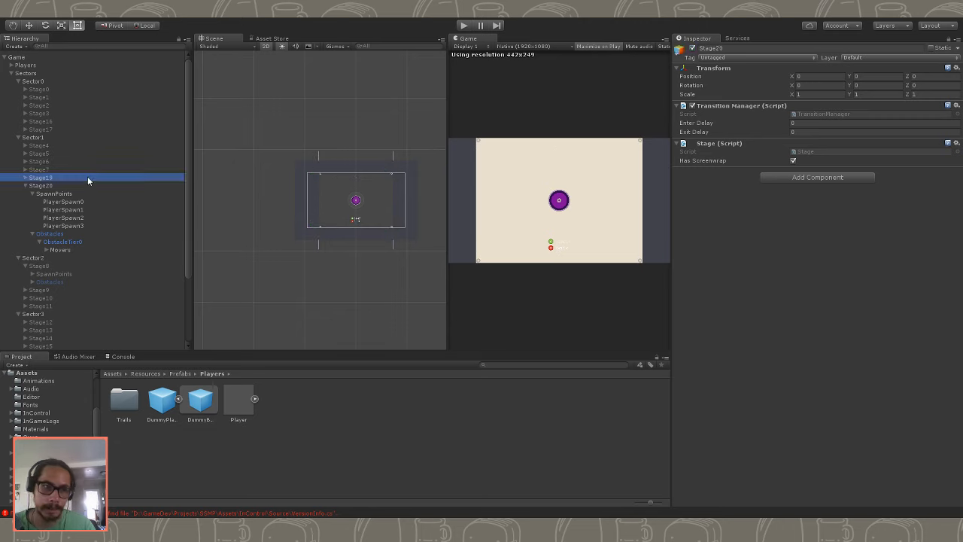
pyautogui.click(28, 266)
pyautogui.scroll(-2, 37, 285)
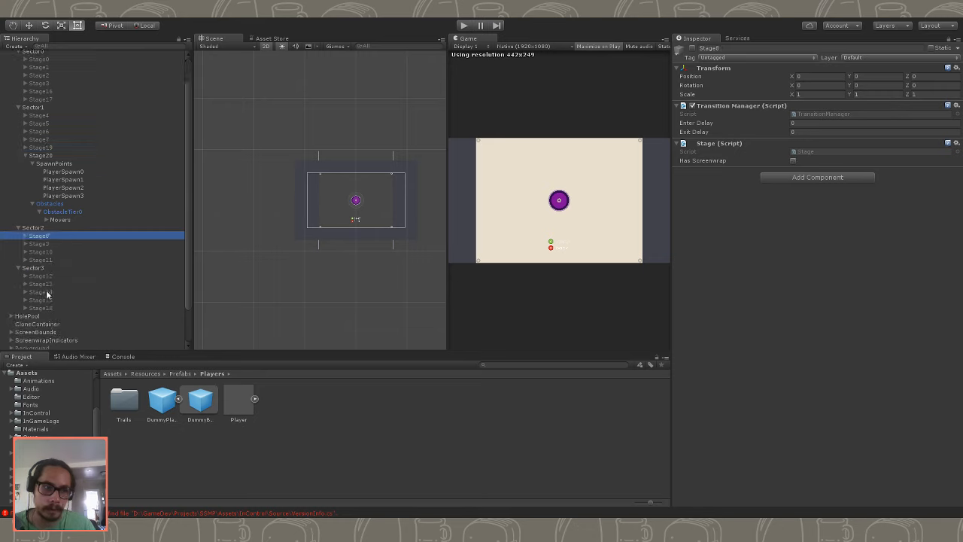
pyautogui.click(46, 284)
pyautogui.click(692, 49)
pyautogui.click(693, 49)
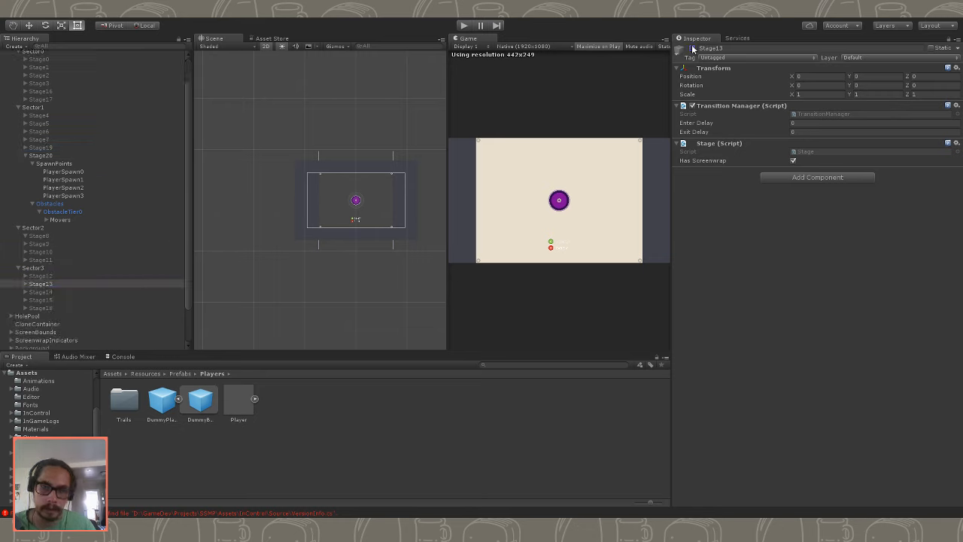
# - Enable Stage14 in Sector3 and expand its Obstacles group down to the contents of ObstacleTier0
pyautogui.click(93, 294)
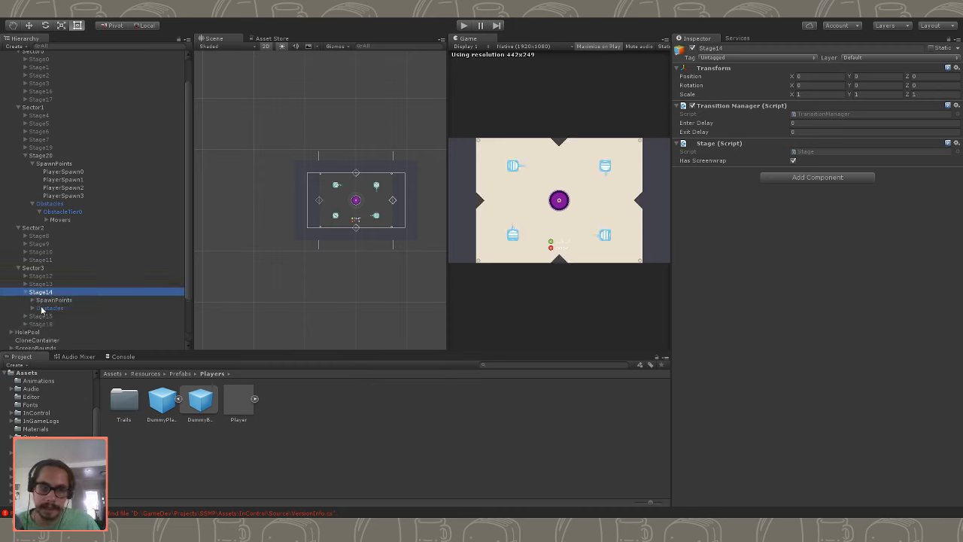
pyautogui.click(44, 308)
pyautogui.press('Right')
pyautogui.scroll(-4, 52, 304)
pyautogui.click(39, 256)
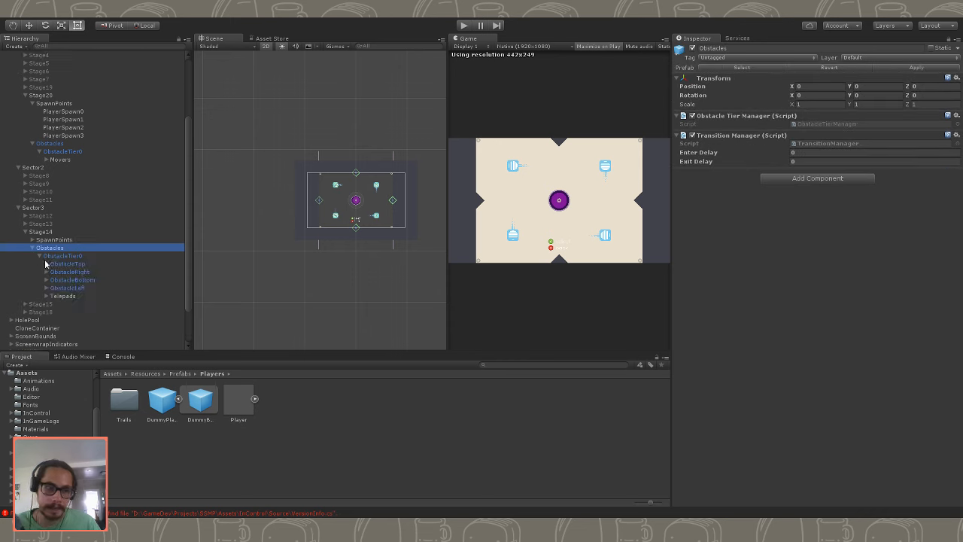
# - Copy ObstacleTop, ObstacleRight, ObstacleBottom and ObstacleLeft from Stage14's ObstacleTier0 and disable Stage14
pyautogui.click(58, 265)
pyautogui.keyDown('shift'); pyautogui.click(84, 295); pyautogui.keyUp('shift')
pyautogui.click(74, 265)
pyautogui.keyDown('shift'); pyautogui.click(82, 289); pyautogui.keyUp('shift')
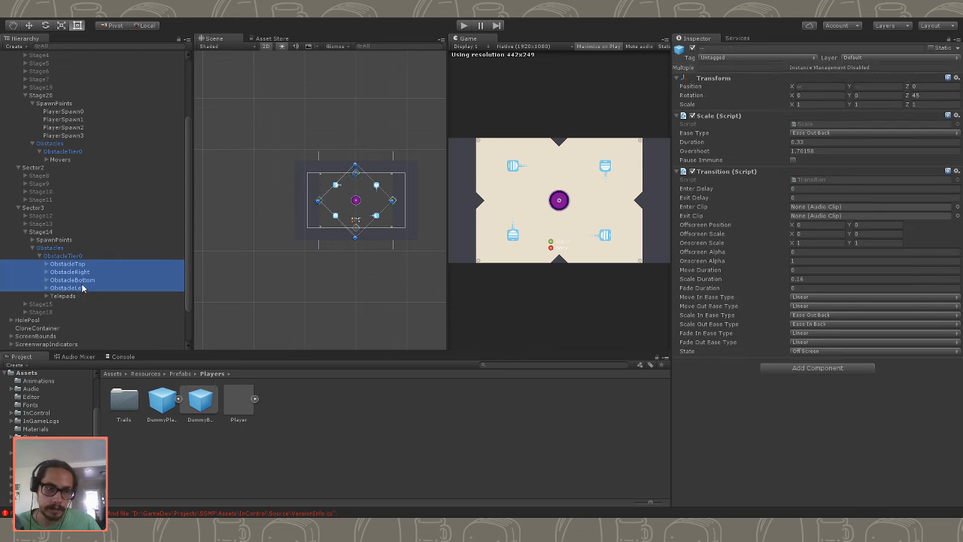
pyautogui.click(40, 232)
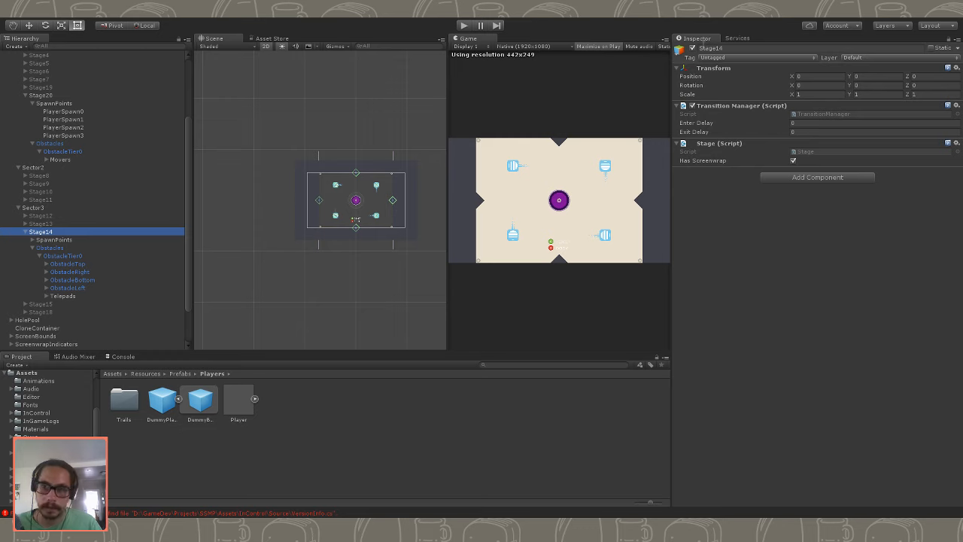
pyautogui.click(693, 47)
# - Paste the four copied edge obstacles into Stage20 and nest them under its ObstacleTier0
pyautogui.scroll(4, 91, 191)
pyautogui.click(56, 194)
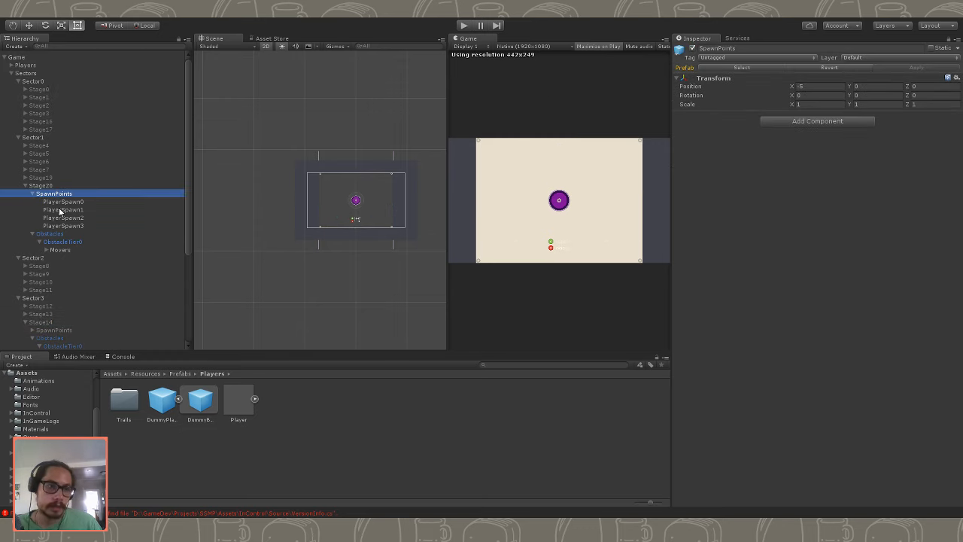
pyautogui.click(58, 249)
pyautogui.click(62, 242)
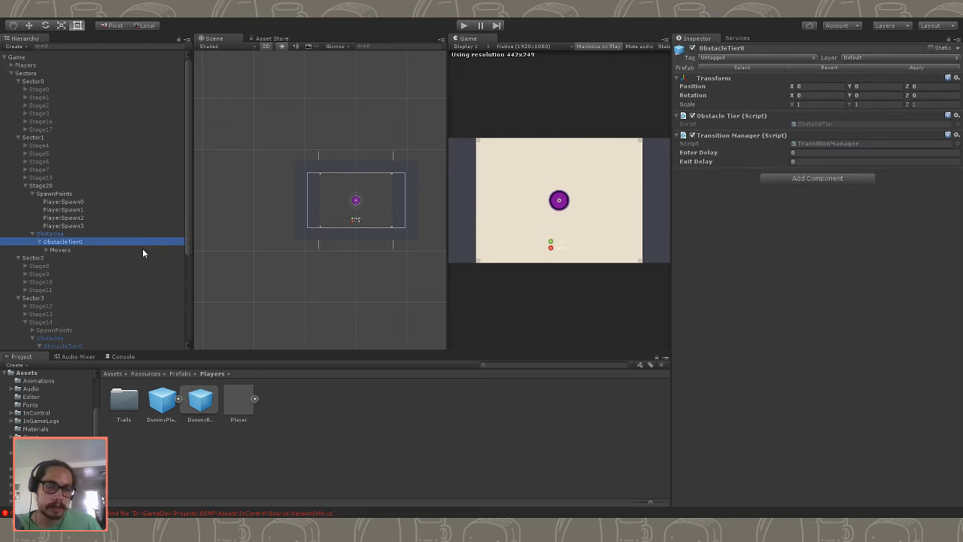
pyautogui.hotkey('ctrl', 'v')
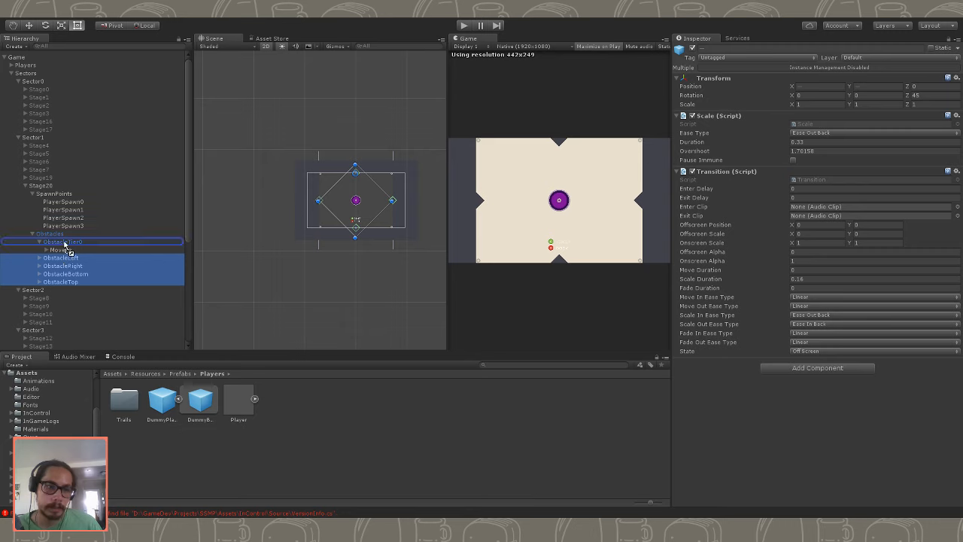
pyautogui.click(537, 246)
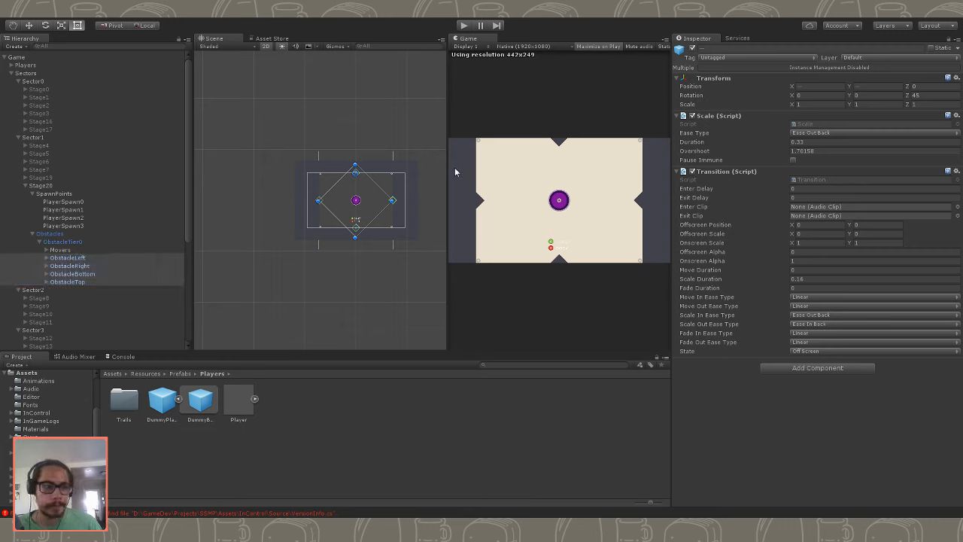
# - Disable Stage20 and set the Game object's Testbed options with Zoom Walls on and Bounce Walls off
pyautogui.click(68, 186)
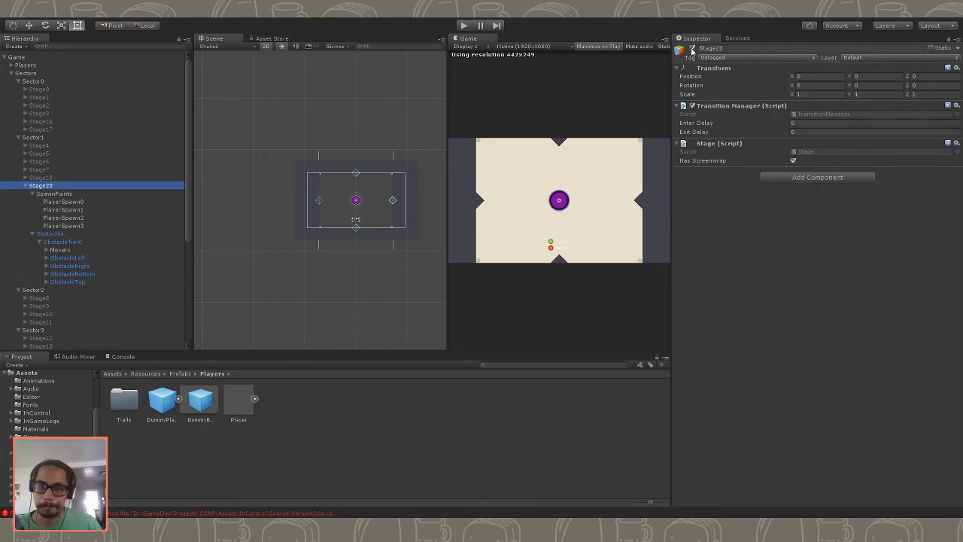
pyautogui.click(693, 49)
pyautogui.click(23, 57)
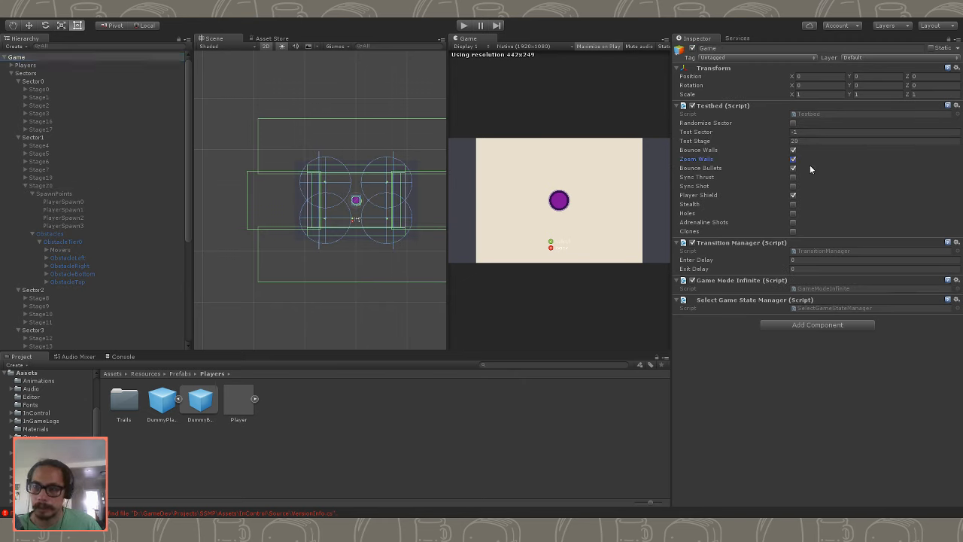
pyautogui.click(793, 177)
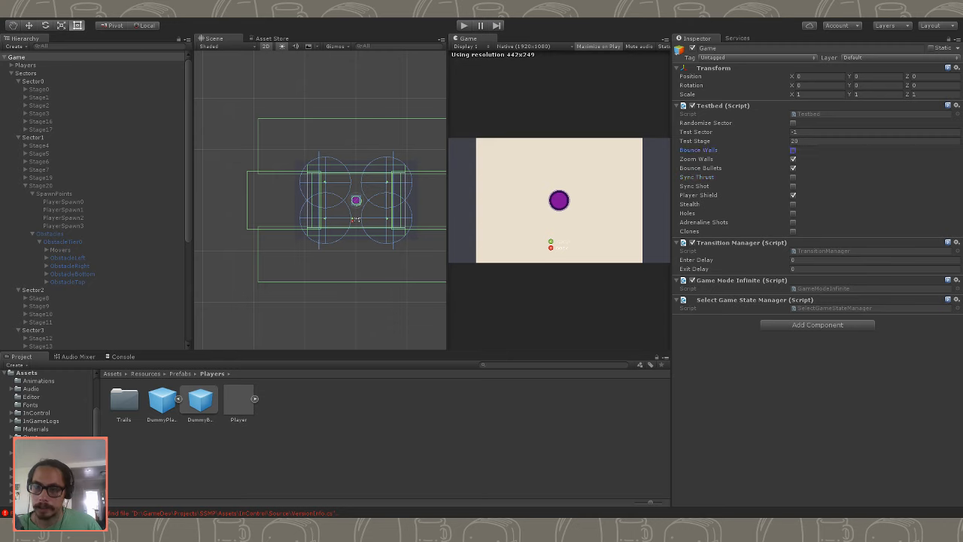
# - Play-test Stage20 with the four diamond-shaped edge obstacles and zoom walls, and stop the game
pyautogui.click(465, 26)
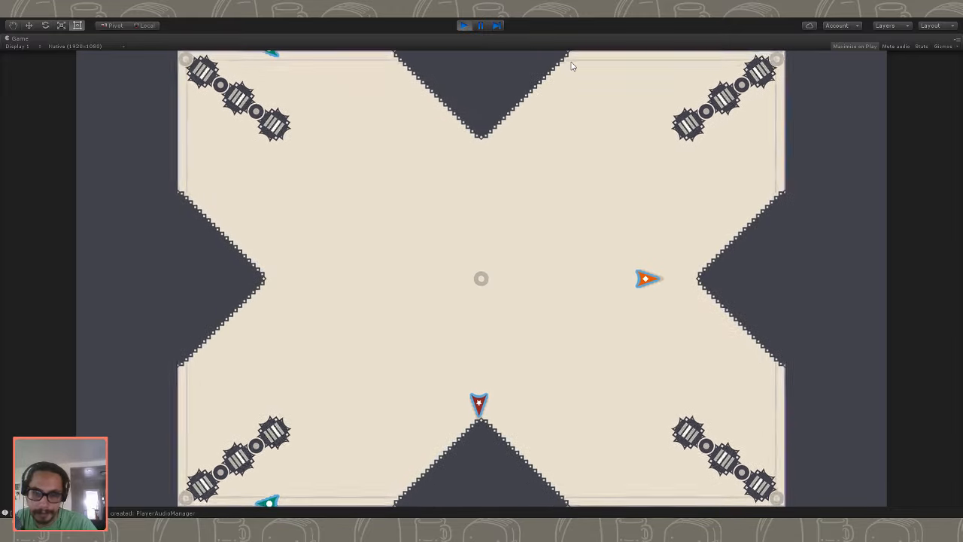
pyautogui.click(462, 27)
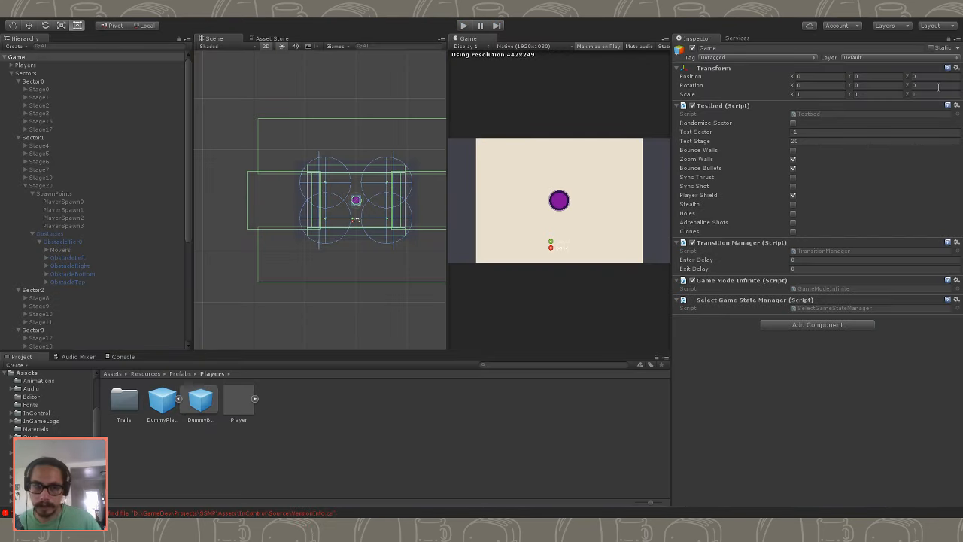
# - Delete ObstacleBottom and ObstacleTop from Stage20's ObstacleTier0
pyautogui.click(122, 259)
pyautogui.click(120, 267)
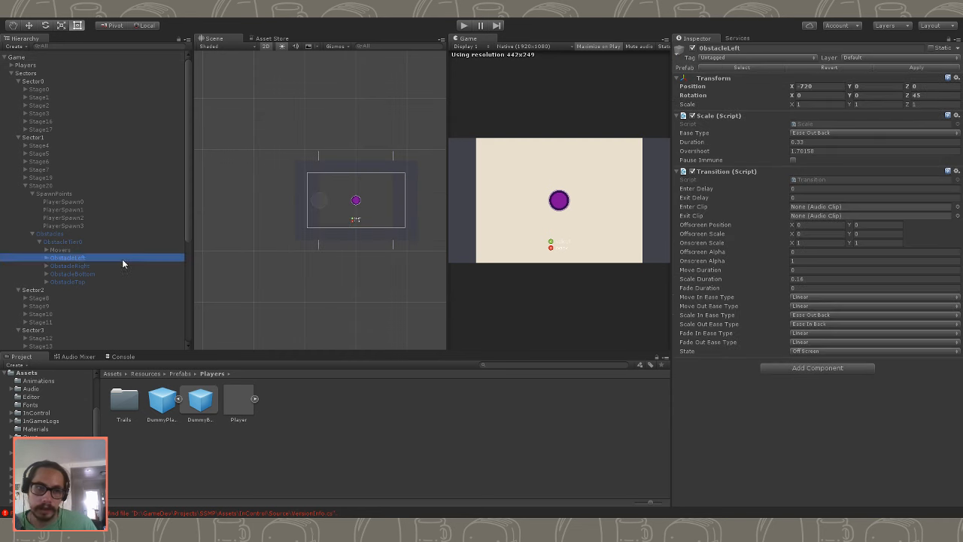
pyautogui.click(118, 261)
pyautogui.keyDown('ctrl'); pyautogui.click(90, 264); pyautogui.keyUp('ctrl')
pyautogui.click(96, 274)
pyautogui.keyDown('ctrl'); pyautogui.click(92, 282); pyautogui.keyUp('ctrl')
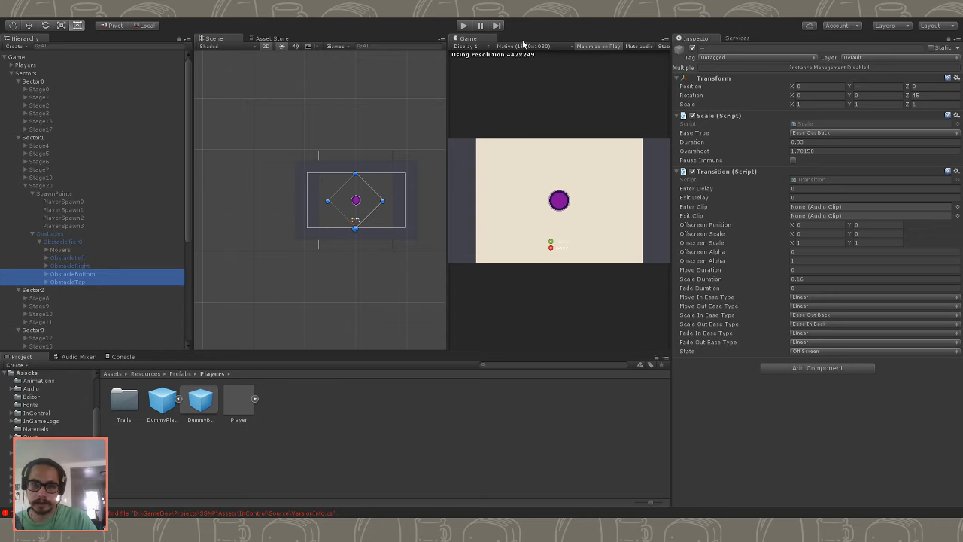
pyautogui.press('Delete')
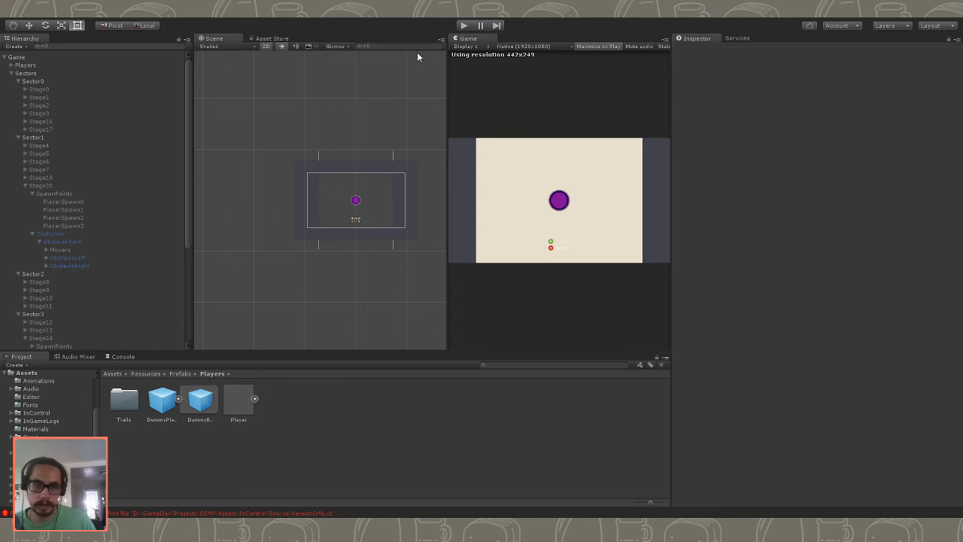
# - Play-test Stage20 with only the left and right edge obstacles, and stop the game
pyautogui.click(463, 25)
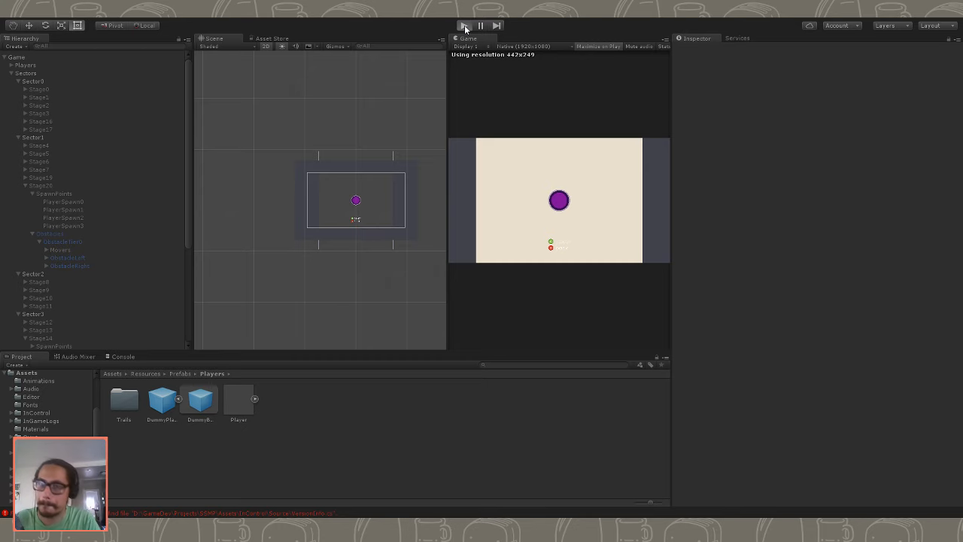
pyautogui.click(464, 26)
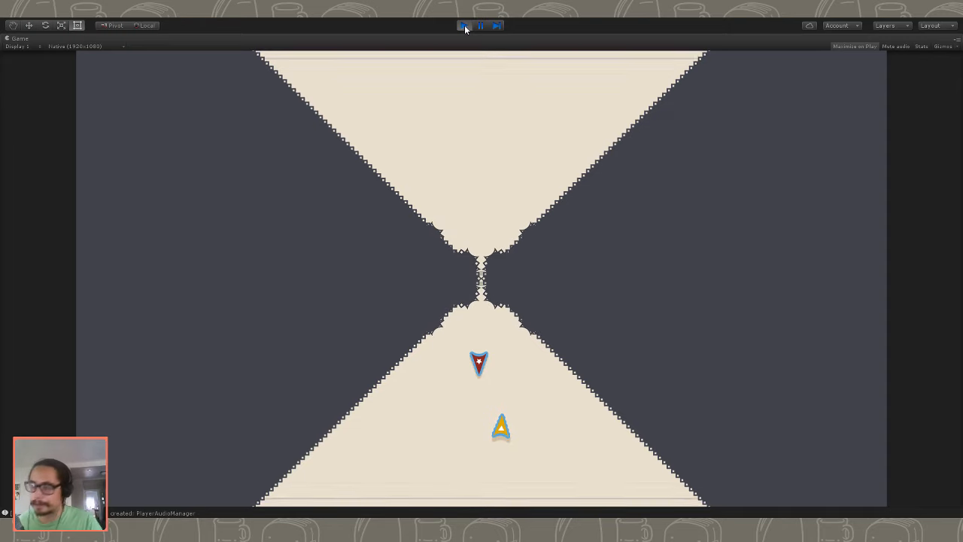
pyautogui.click(465, 28)
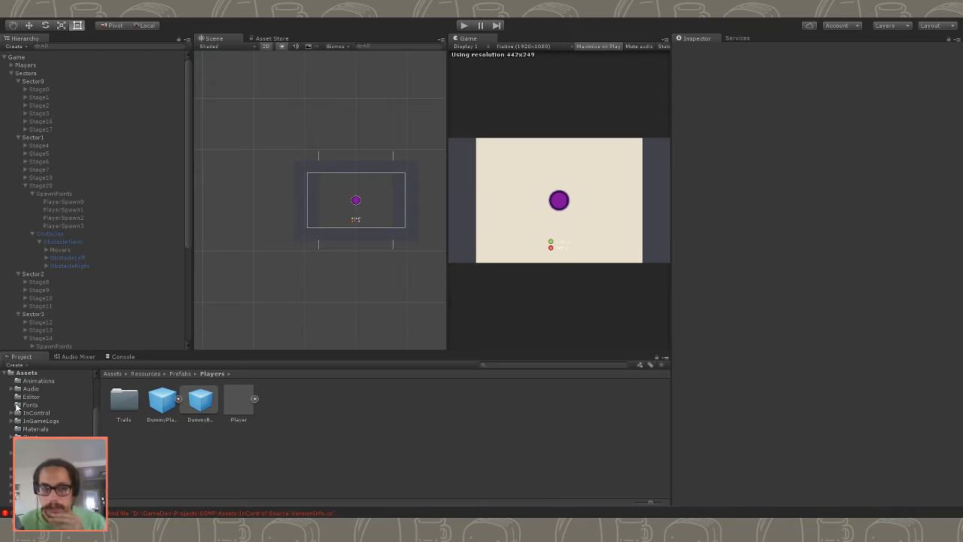
# - Undo the deletion of ObstacleBottom and ObstacleTop in Stage20 and check the restored obstacles
pyautogui.click(118, 271)
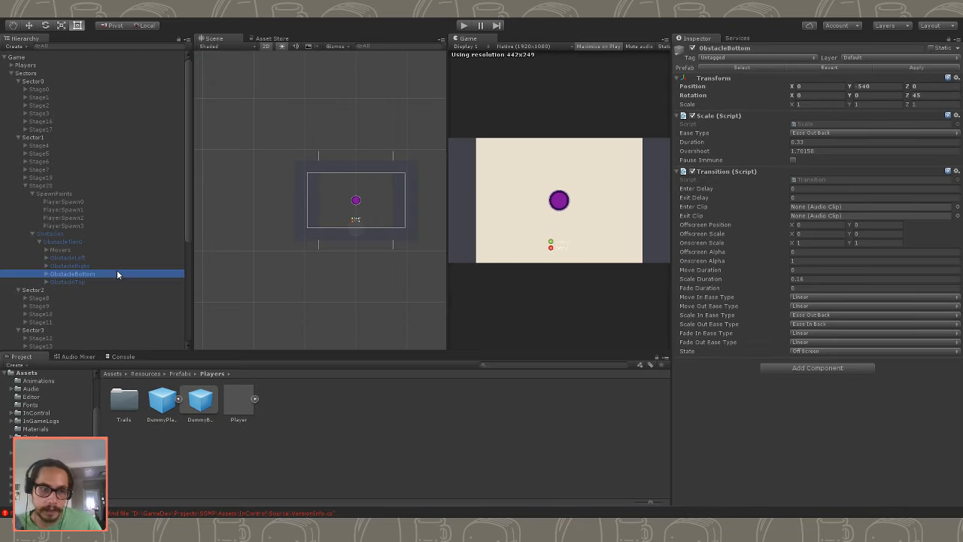
pyautogui.click(137, 251)
pyautogui.click(134, 267)
pyautogui.click(133, 274)
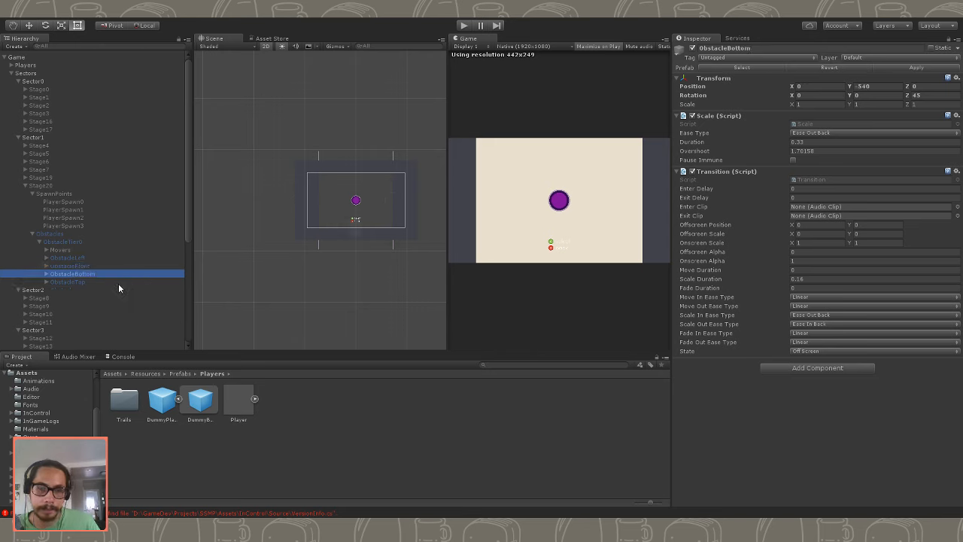
pyautogui.click(108, 267)
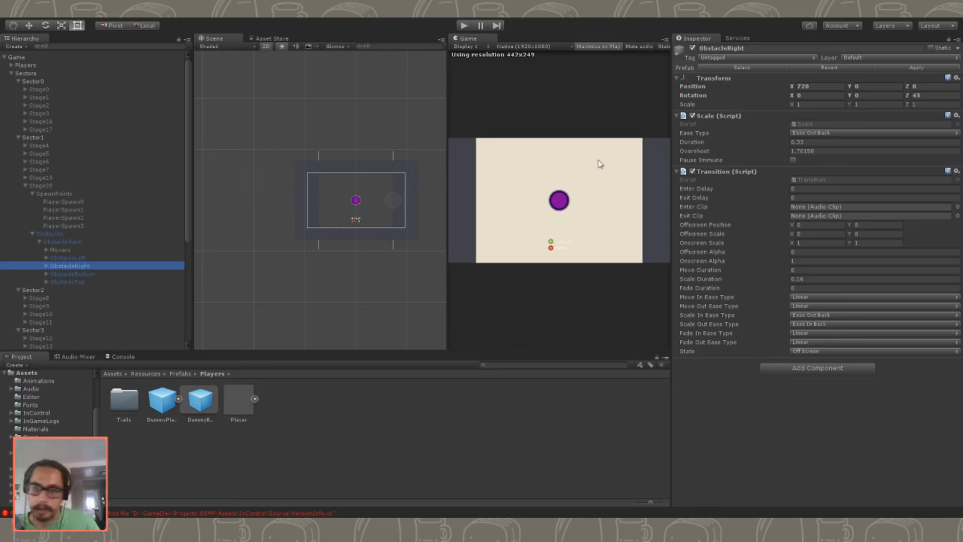
# - Enable Stage20 in Sector1 to show its obstacles in the scene
pyautogui.click(80, 236)
pyautogui.click(66, 185)
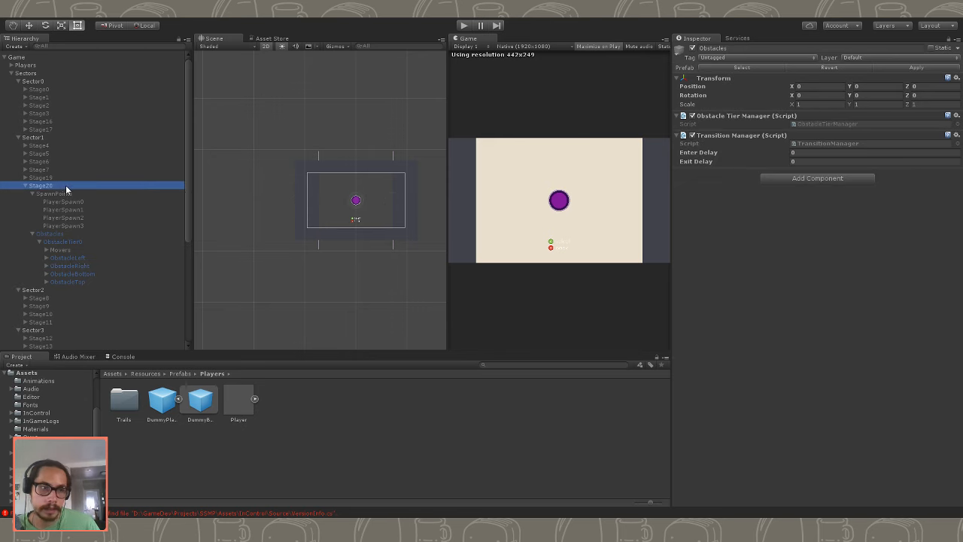
pyautogui.click(691, 50)
pyautogui.click(692, 49)
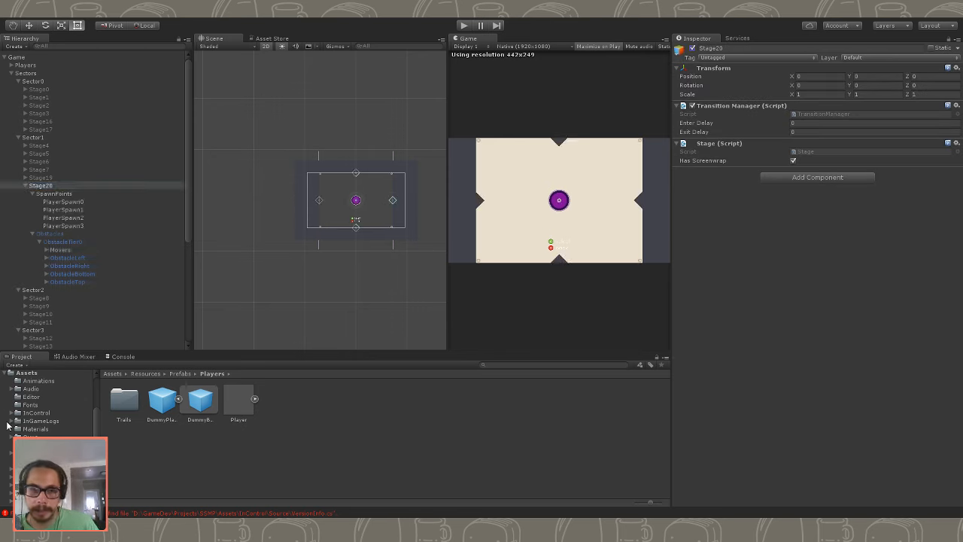
# - Set the Z rotation of all four edge obstacles in Stage20's ObstacleTier0 to 0
pyautogui.click(68, 258)
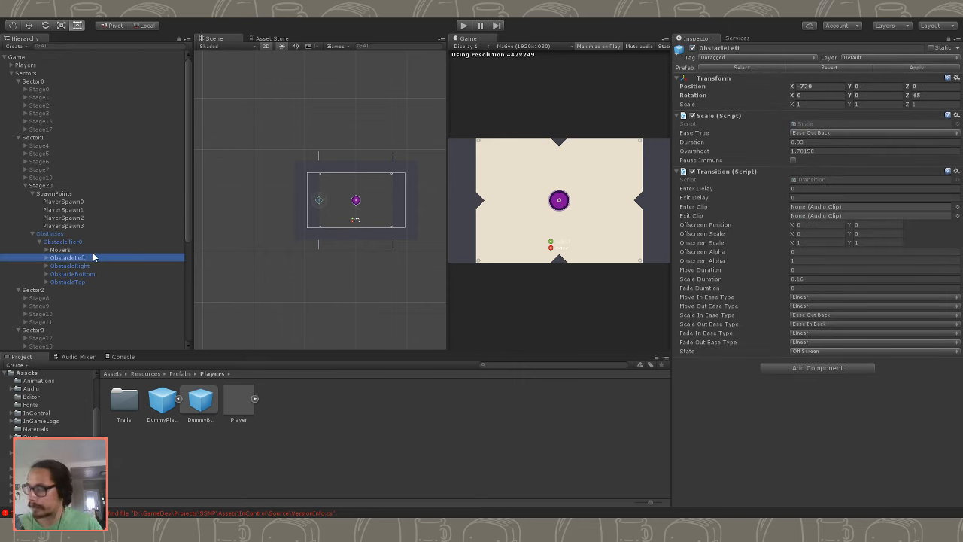
pyautogui.click(88, 283)
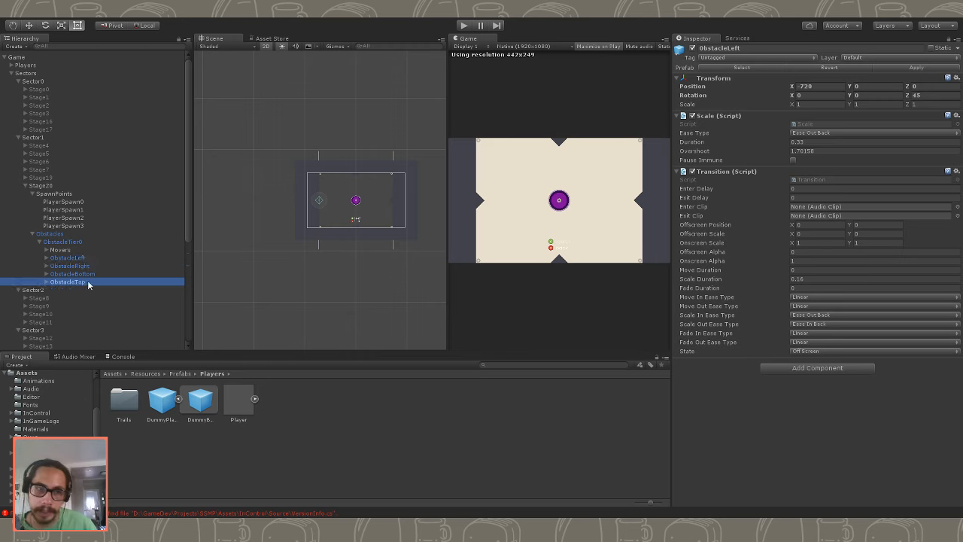
pyautogui.click(90, 273)
pyautogui.click(92, 259)
pyautogui.click(90, 276)
pyautogui.click(88, 282)
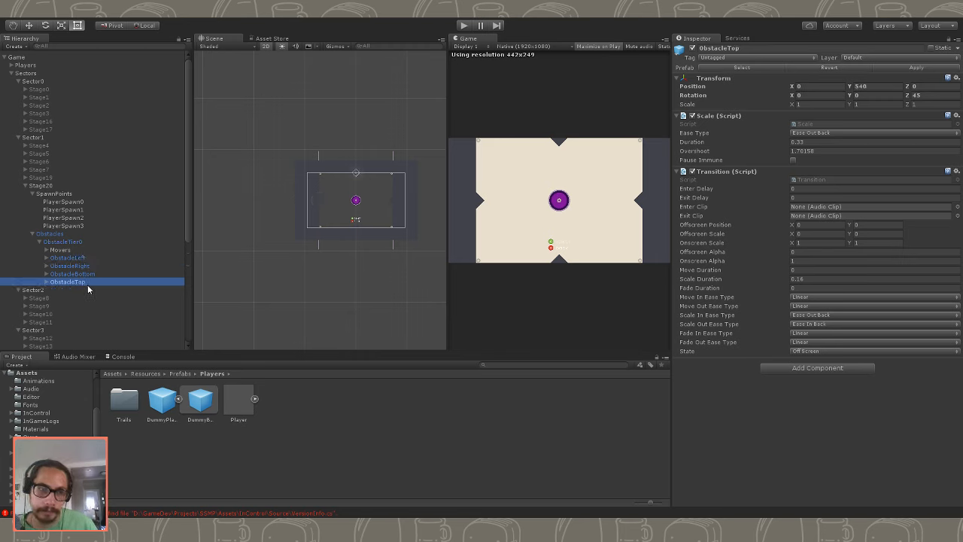
pyautogui.keyDown('shift'); pyautogui.click(130, 259); pyautogui.keyUp('shift')
pyautogui.click(929, 96)
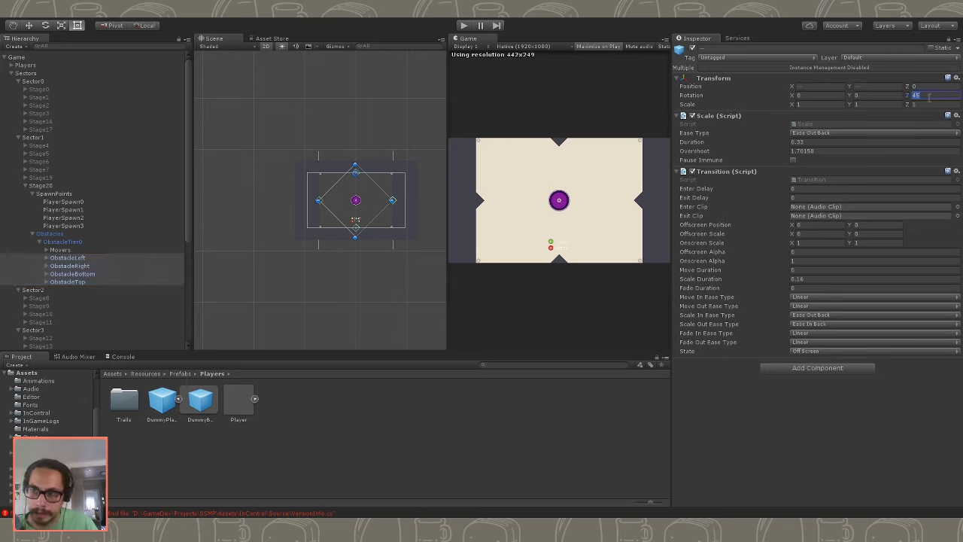
pyautogui.write('0')
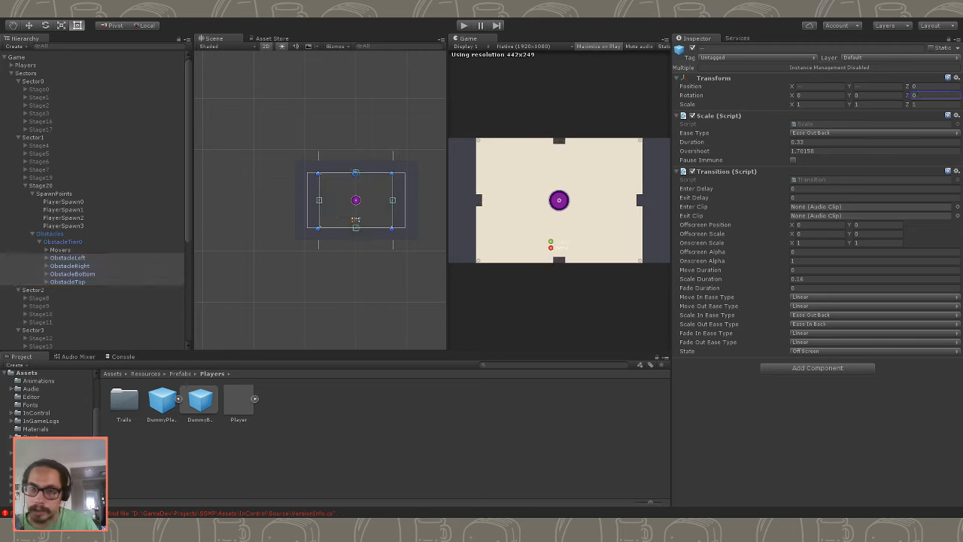
# - Play-test Stage20 with the unrotated square edge obstacles and stop the game
pyautogui.click(464, 26)
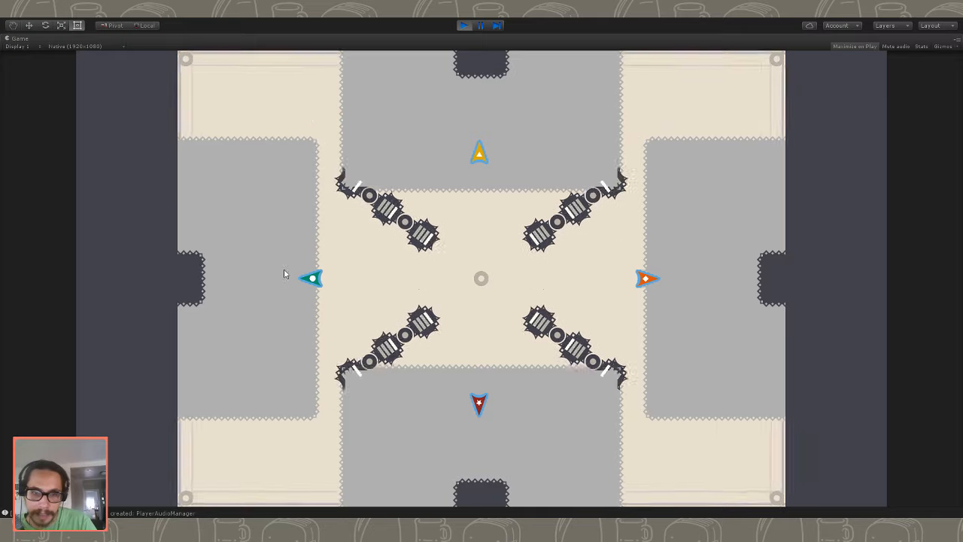
pyautogui.click(465, 26)
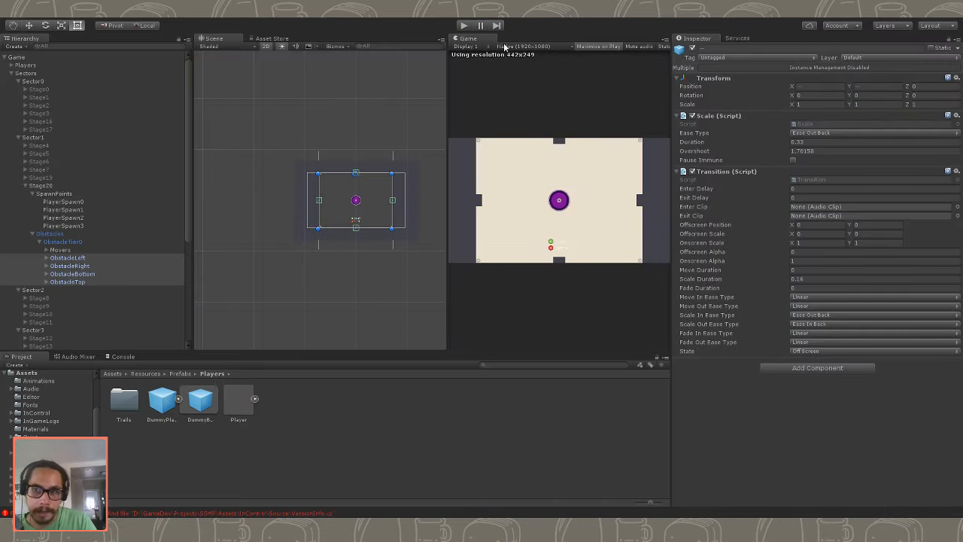
# - Expand ObstacleLeft in Stage20 and examine its Object's growth settings, its Preview and its side pieces
pyautogui.click(66, 258)
pyautogui.click(46, 258)
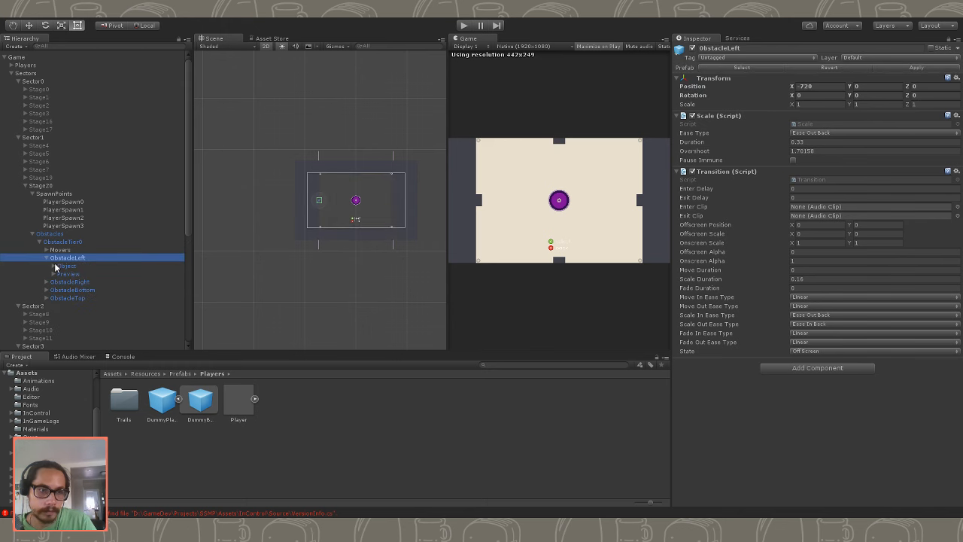
pyautogui.click(66, 267)
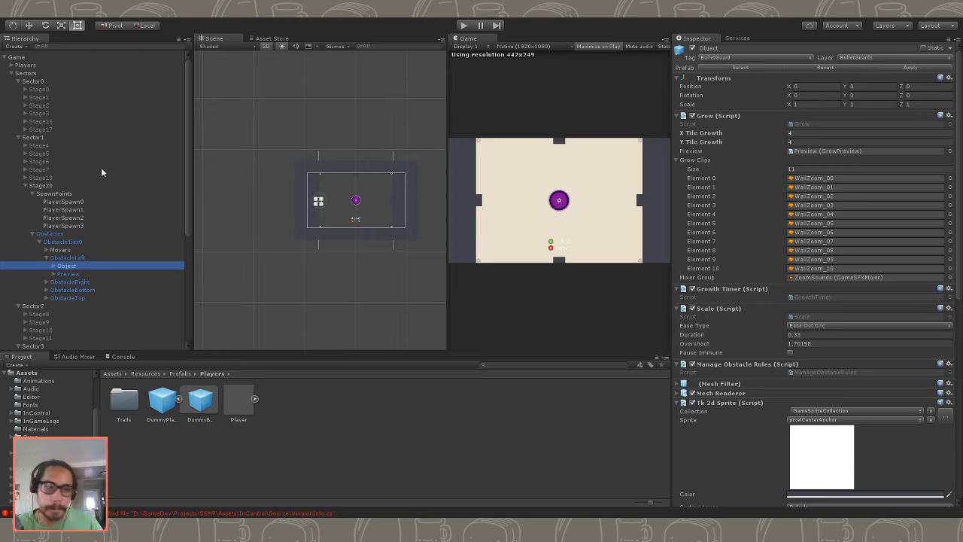
pyautogui.click(53, 266)
pyautogui.click(75, 274)
pyautogui.click(81, 298)
pyautogui.click(82, 306)
pyautogui.click(81, 297)
pyautogui.click(81, 289)
pyautogui.click(82, 275)
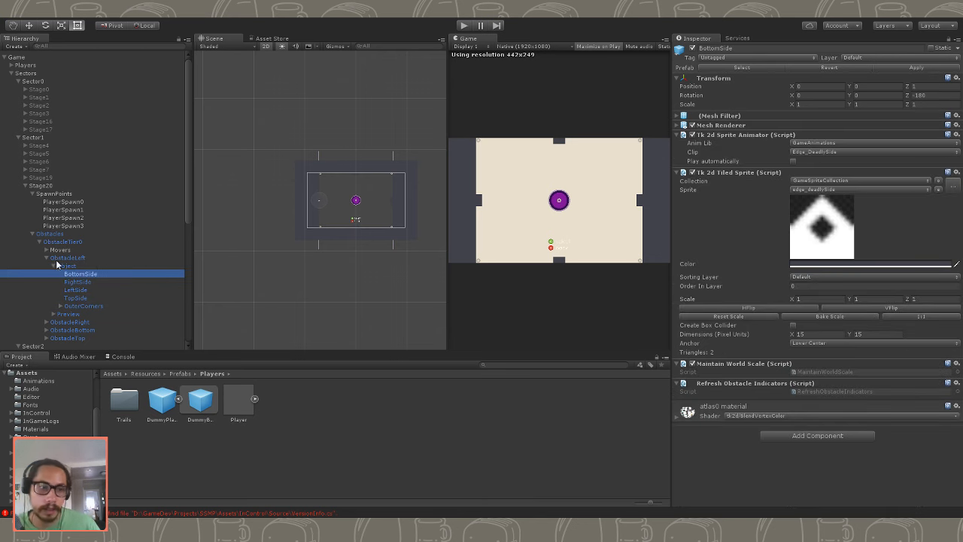
# - Set the Y Tile Growth of the Objects in Stage20's ObstacleLeft and ObstacleRight to 1
pyautogui.click(55, 265)
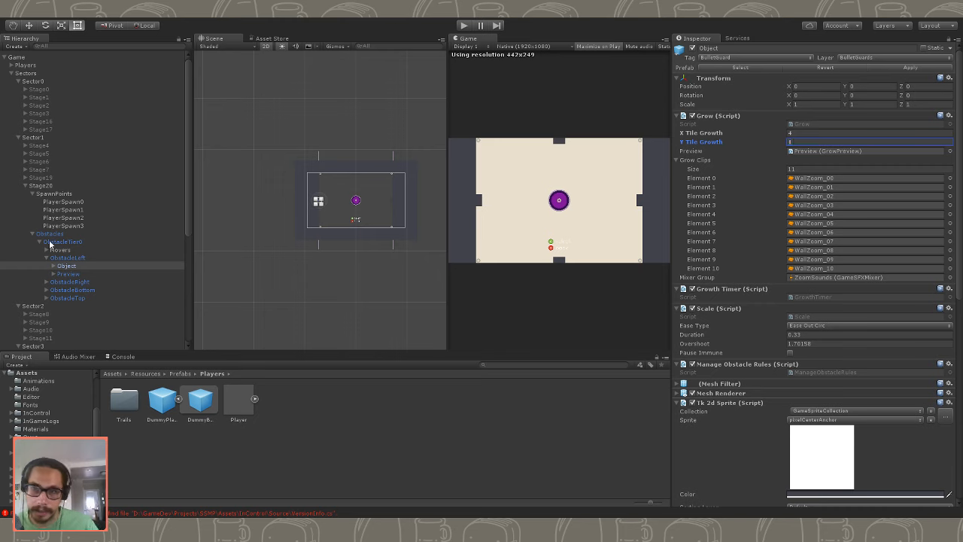
pyautogui.click(69, 282)
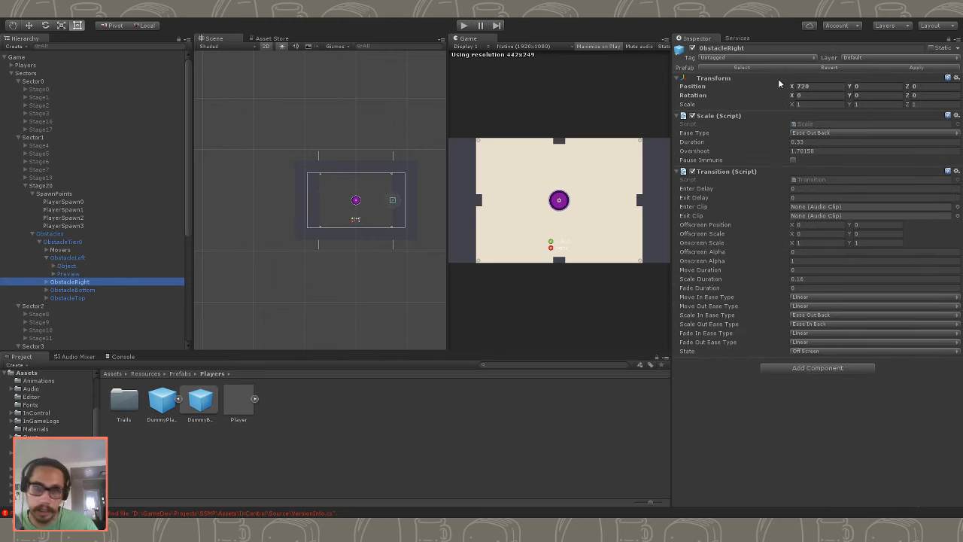
pyautogui.click(80, 281)
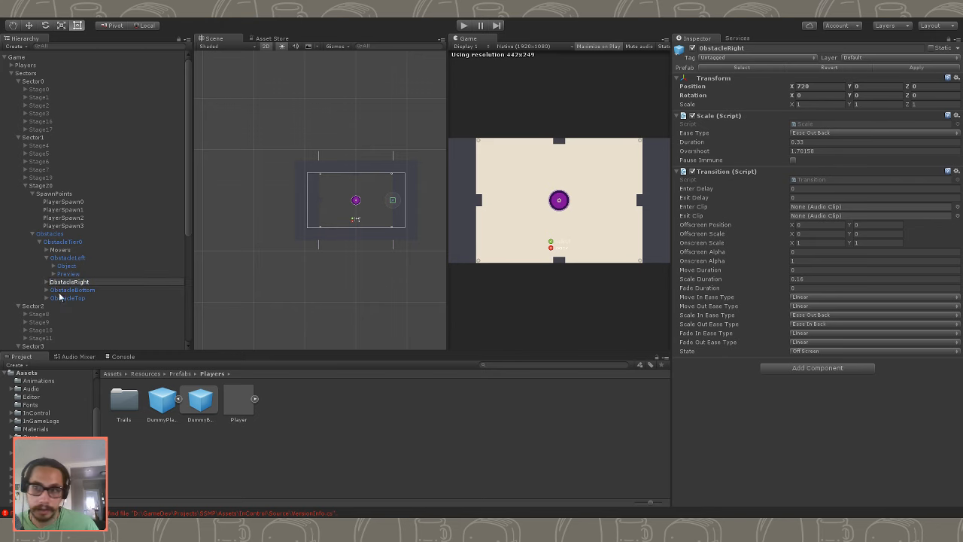
pyautogui.click(64, 289)
pyautogui.click(47, 281)
pyautogui.click(66, 289)
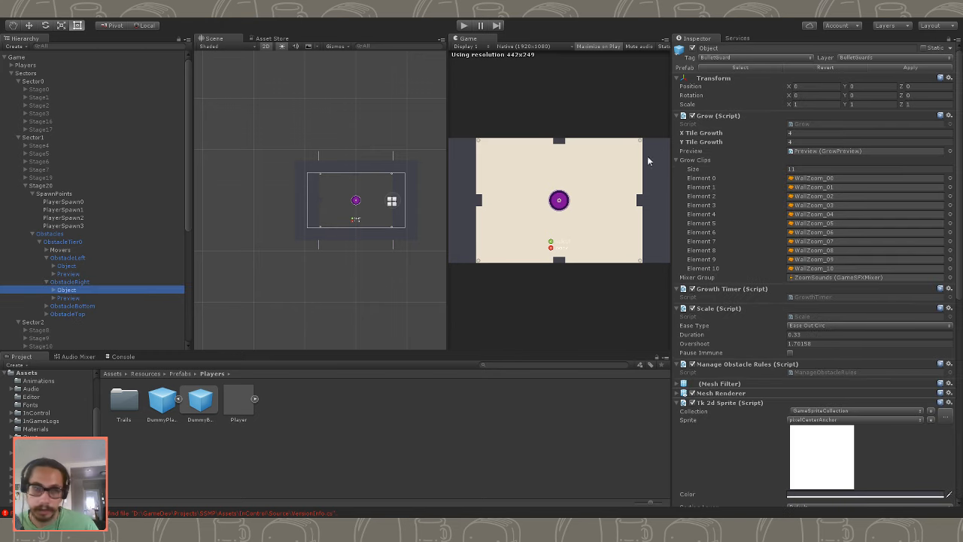
pyautogui.click(808, 141)
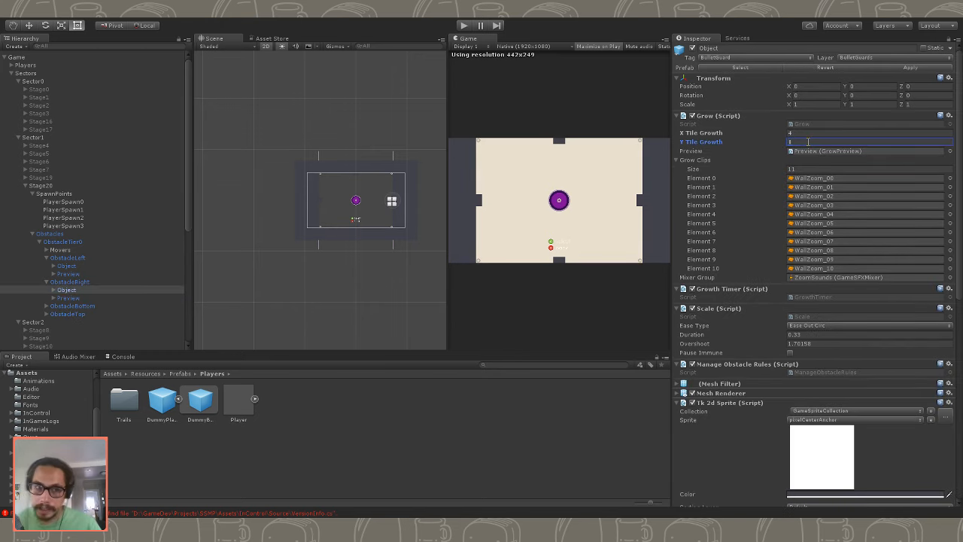
# - Set the X Tile Growth to 1 and the Y Tile Growth to 3 for the Objects in ObstacleBottom and ObstacleTop together
pyautogui.click(46, 306)
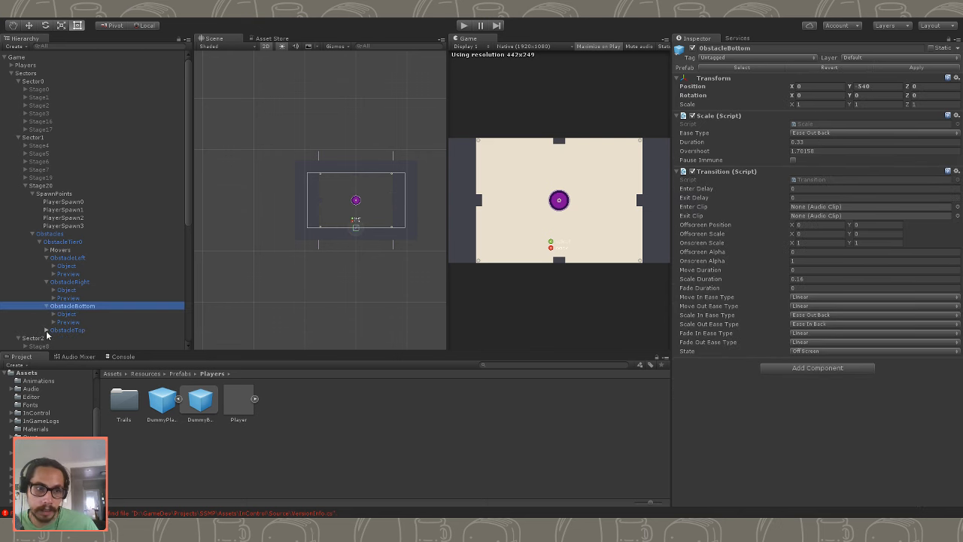
pyautogui.scroll(-2, 82, 322)
pyautogui.click(78, 309)
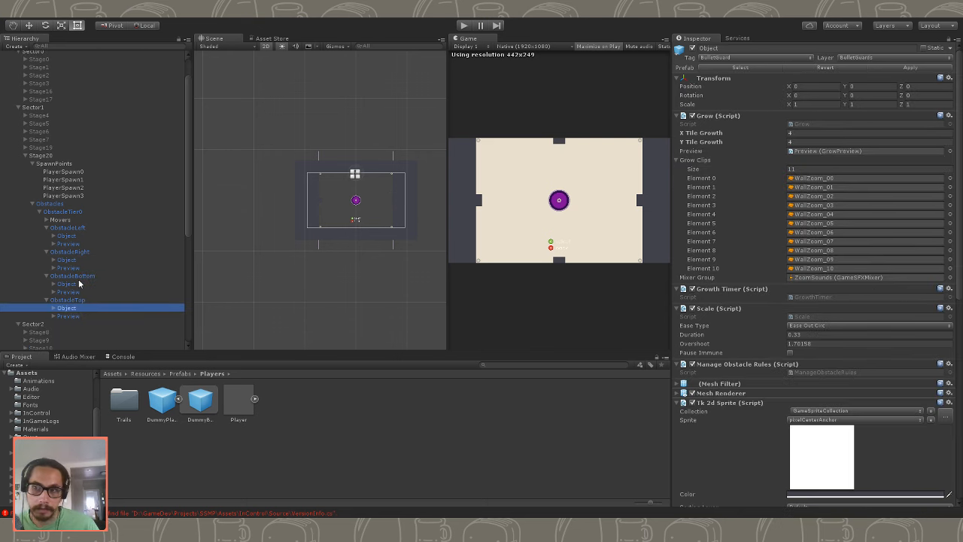
pyautogui.keyDown('ctrl'); pyautogui.click(70, 285); pyautogui.keyUp('ctrl')
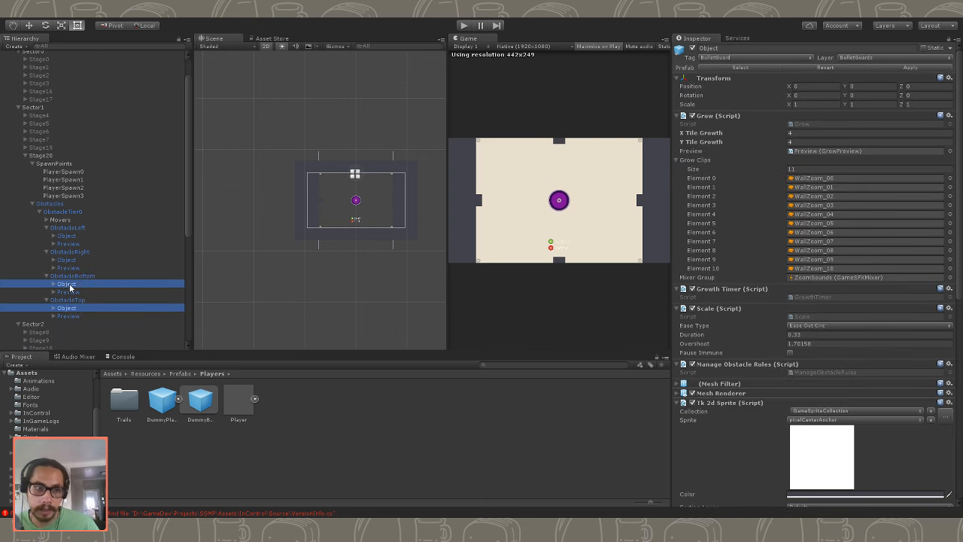
pyautogui.click(805, 132)
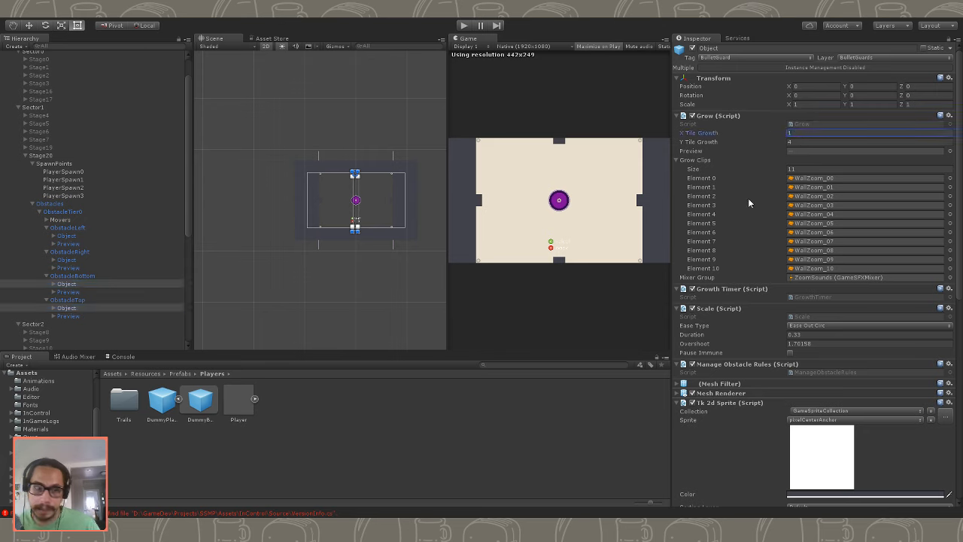
pyautogui.press('Tab')
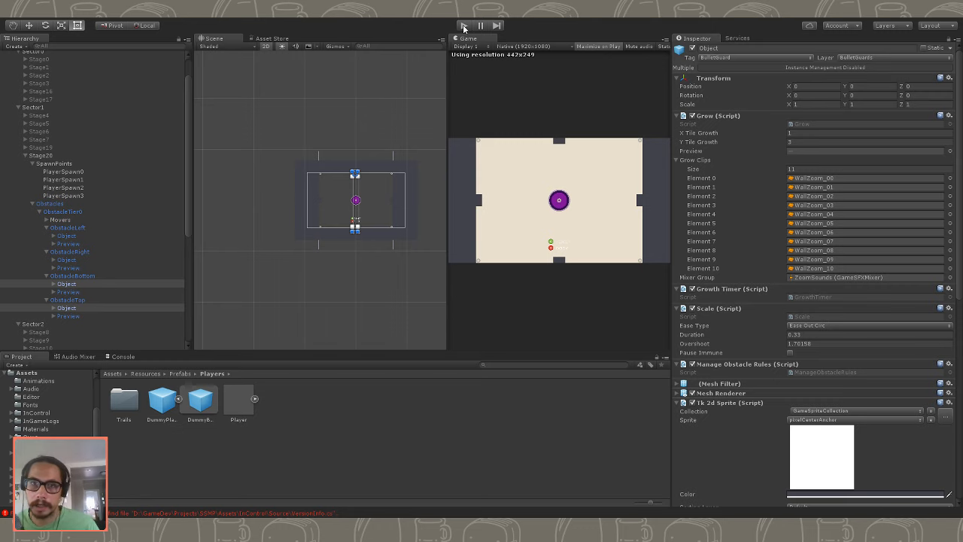
# - Disable Stage20 in the scene and start the game to play-test the new tile growth
pyautogui.click(50, 157)
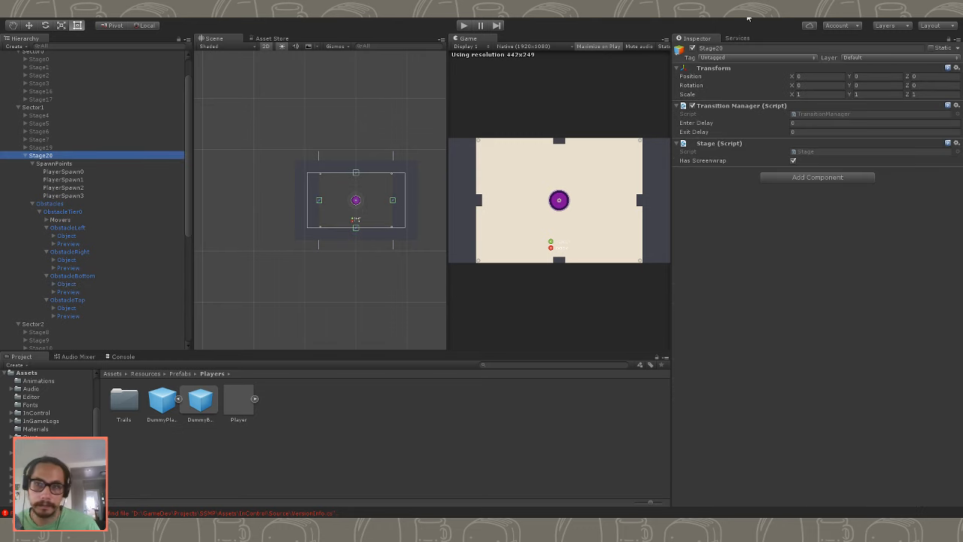
pyautogui.click(692, 49)
pyautogui.click(466, 27)
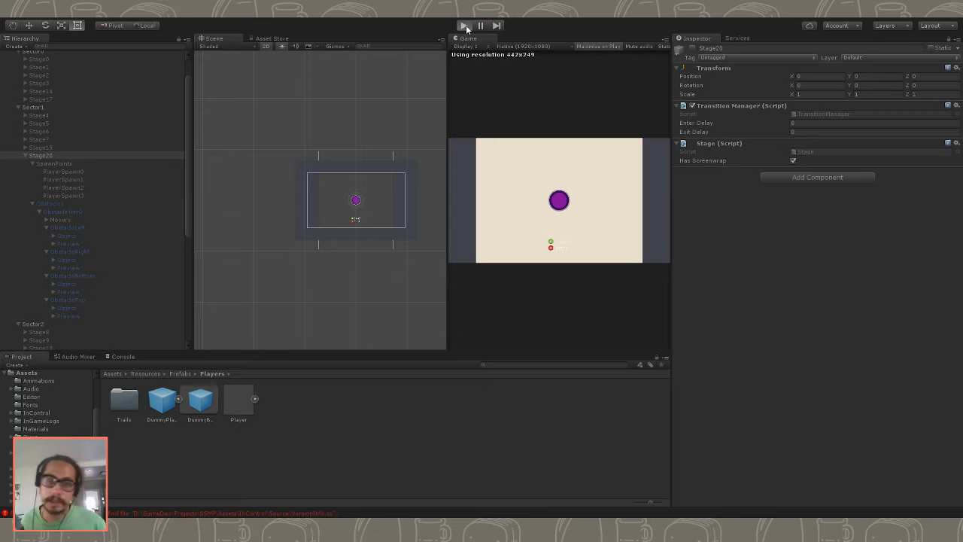
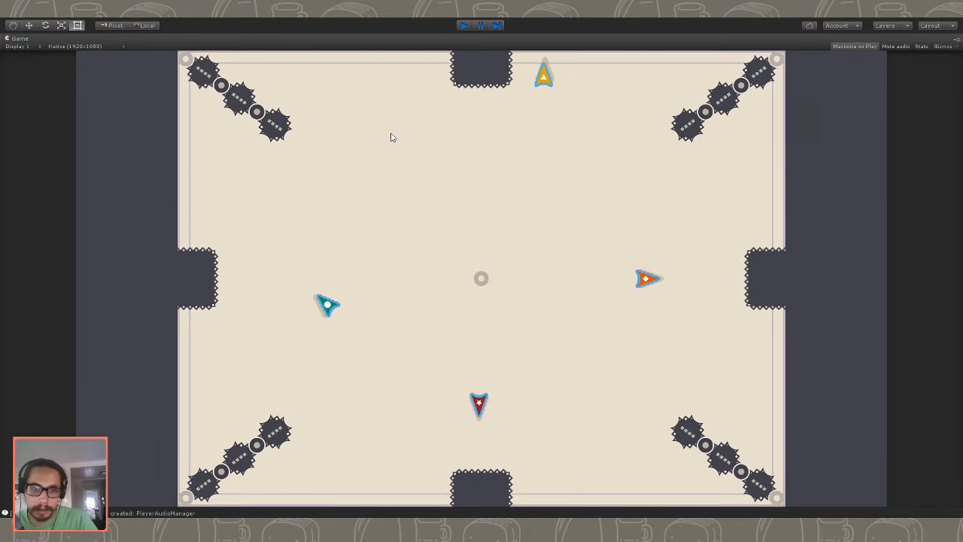
# - Stop the play-test and set the X Tile Growth of the Objects in Stage20's ObstacleLeft and ObstacleRight to 8
pyautogui.hotkey('ctrl', 'p')
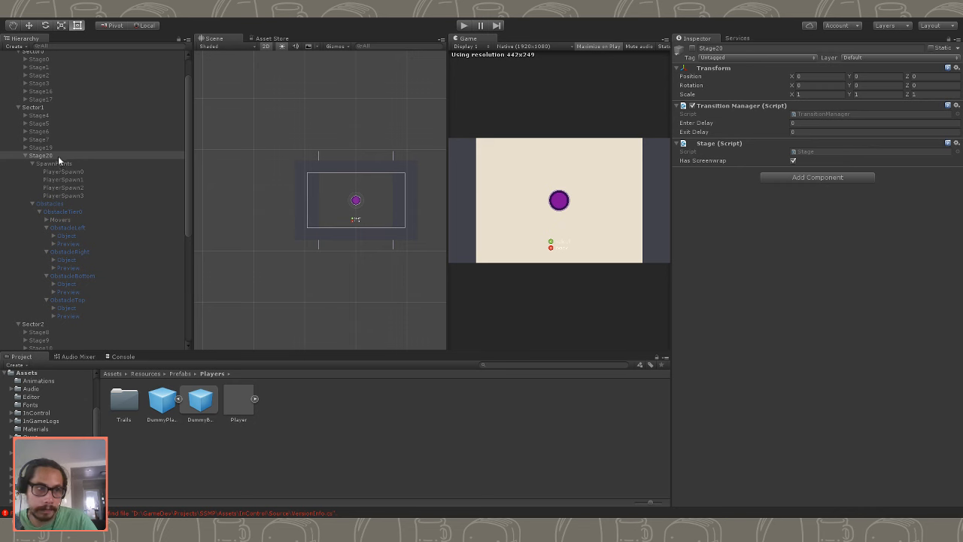
pyautogui.click(64, 236)
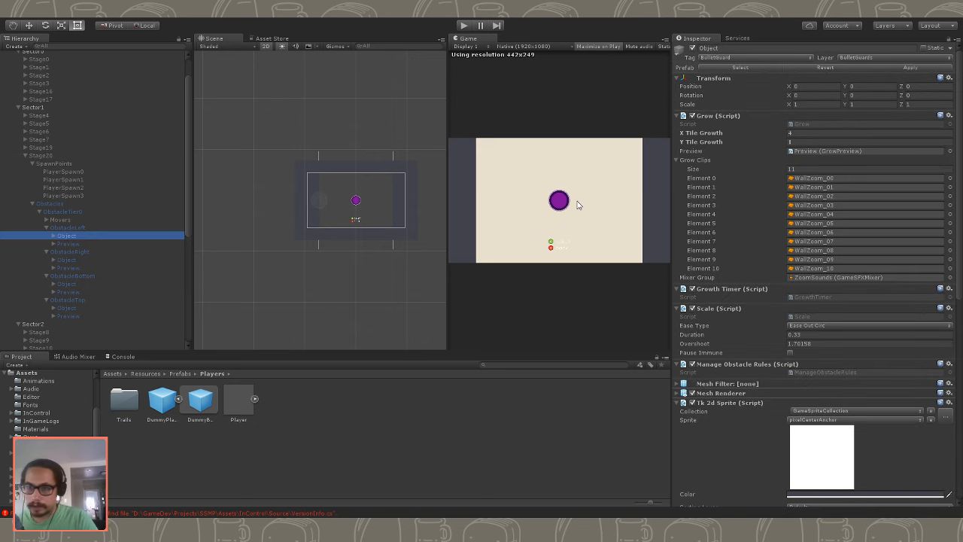
pyautogui.keyDown('ctrl'); pyautogui.click(77, 259); pyautogui.keyUp('ctrl')
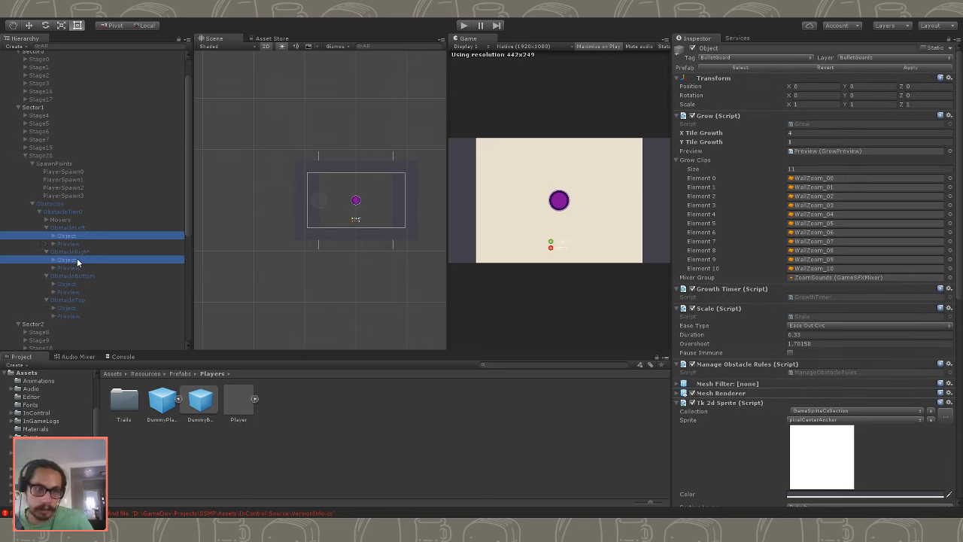
pyautogui.click(801, 133)
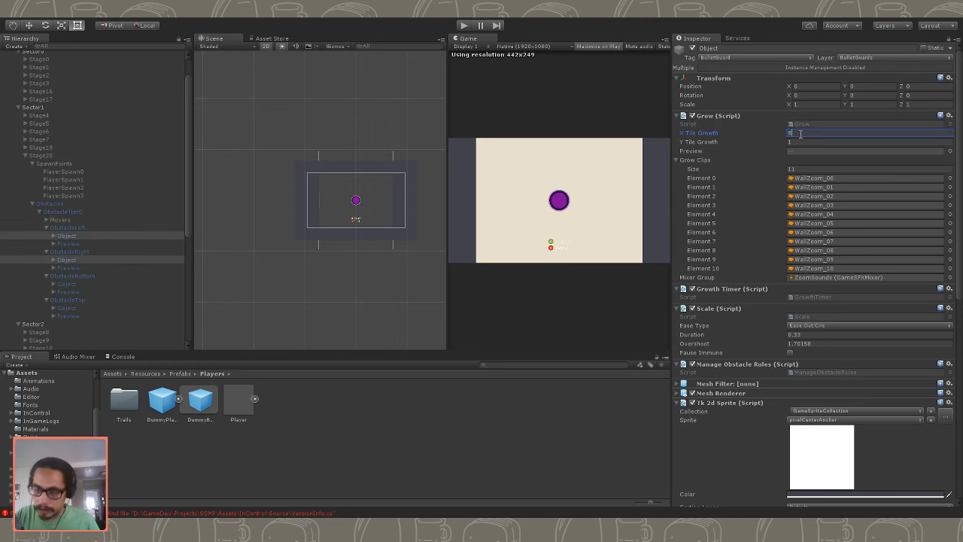
# - Set the Y Tile Growth of the Objects in ObstacleBottom and ObstacleTop together to 6
pyautogui.click(82, 284)
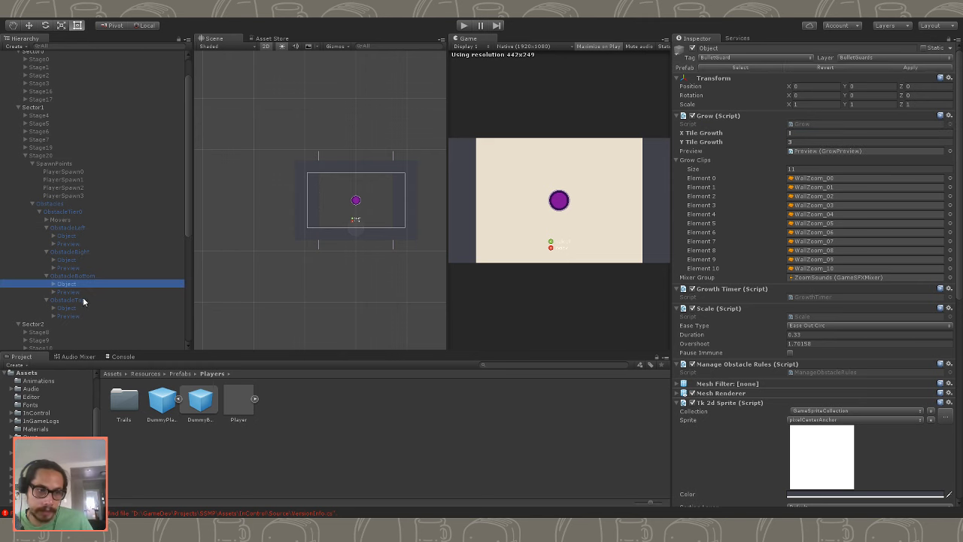
pyautogui.keyDown('ctrl'); pyautogui.click(75, 308); pyautogui.keyUp('ctrl')
pyautogui.click(801, 142)
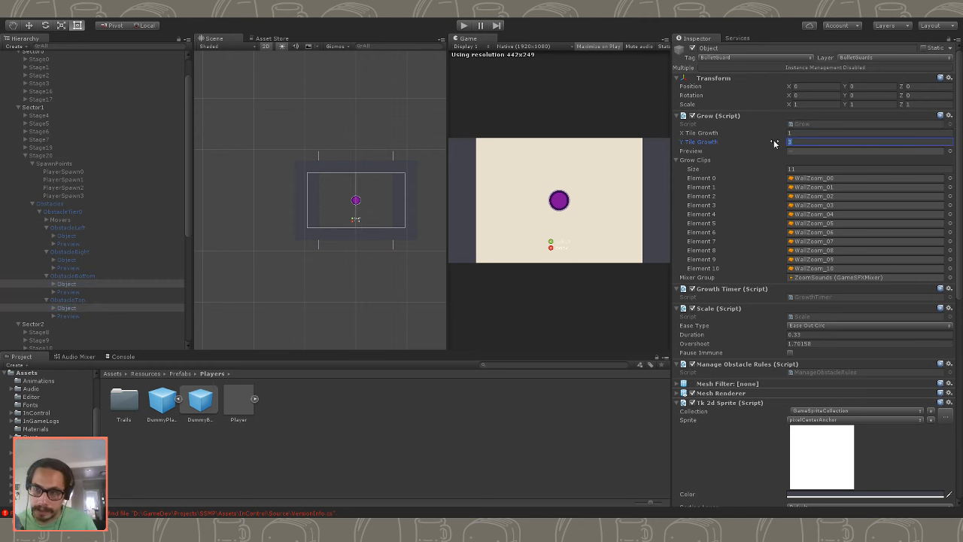
# - Play-test Stage20 with the larger tile growth values and stop the game
pyautogui.click(465, 25)
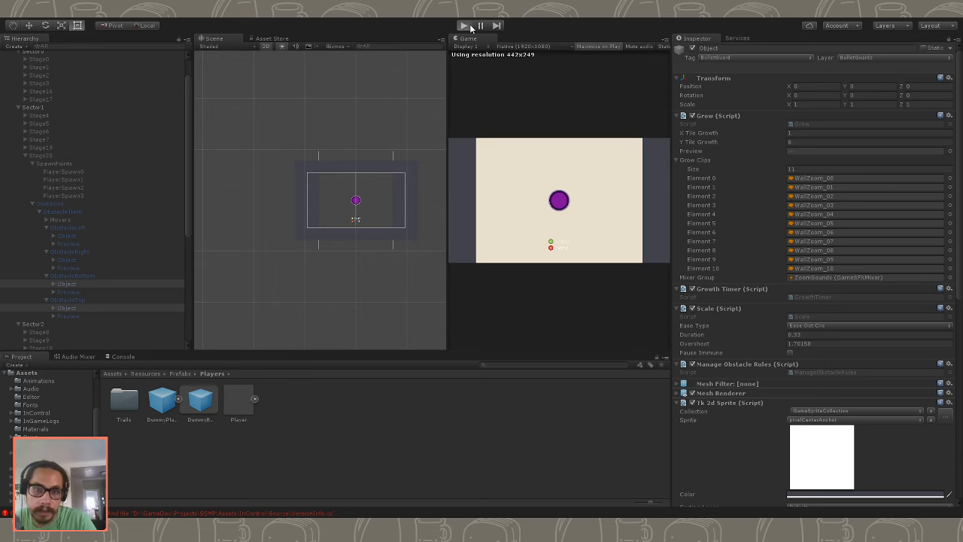
pyautogui.click(465, 26)
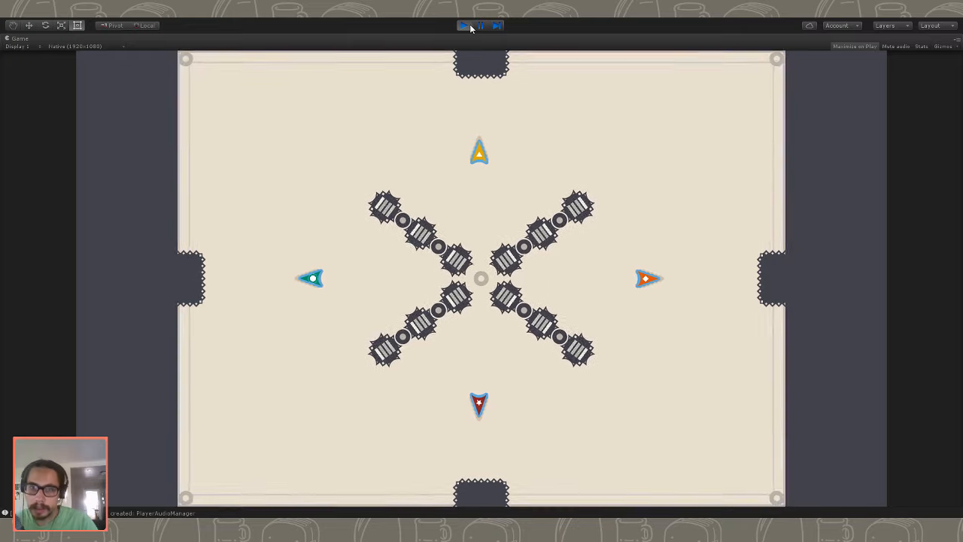
pyautogui.click(471, 29)
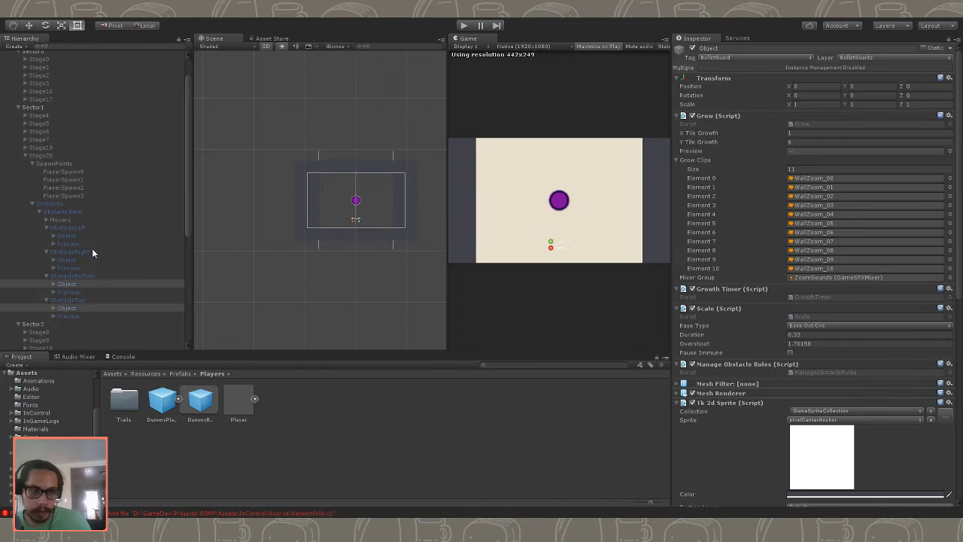
# - Expand the Preview of Stage20's ObstacleBottom and examine its side pieces and OuterCorners
pyautogui.click(75, 300)
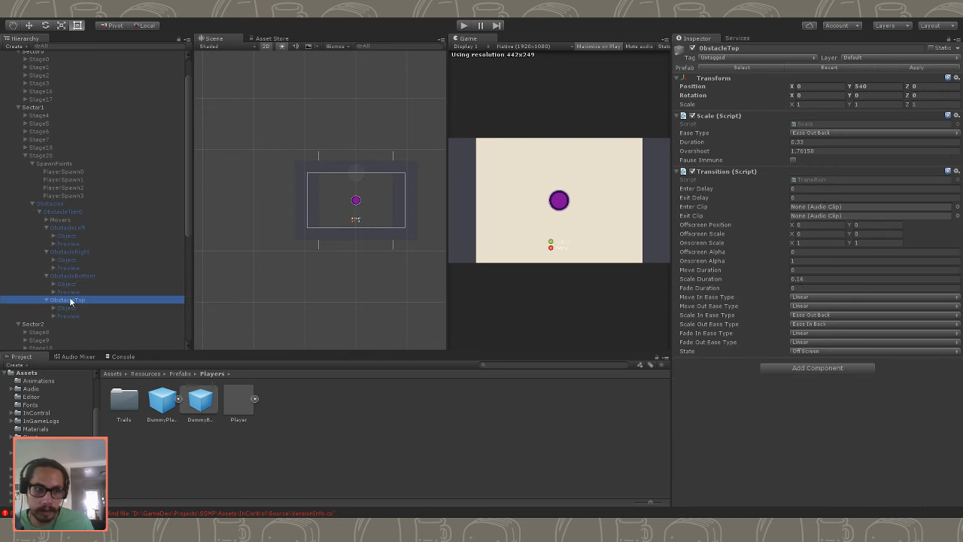
pyautogui.click(52, 295)
pyautogui.click(53, 292)
pyautogui.click(89, 337)
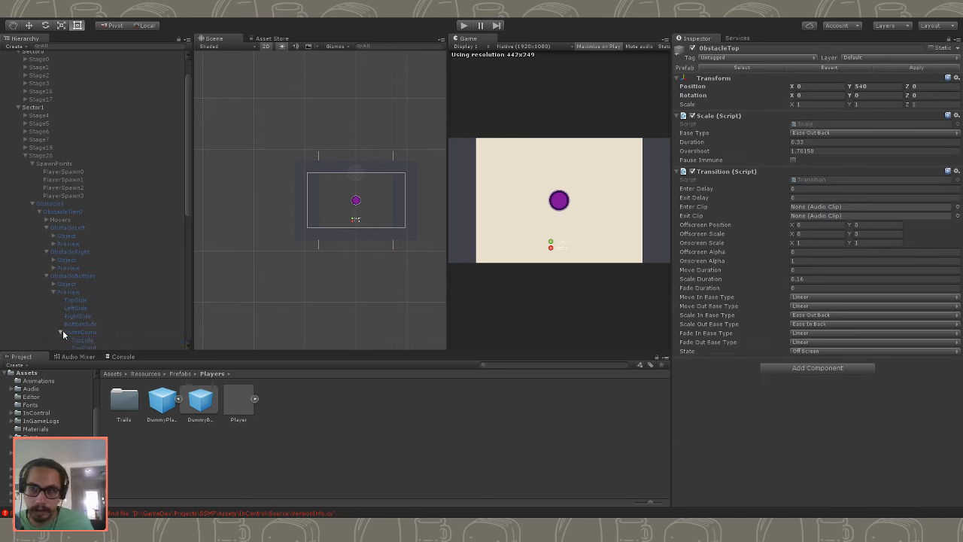
pyautogui.scroll(-4, 105, 306)
pyautogui.click(85, 242)
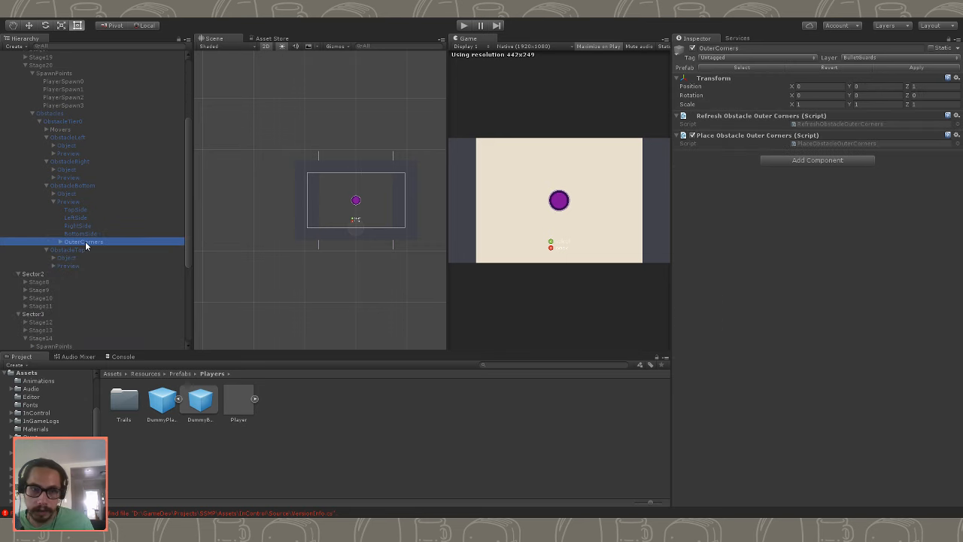
pyautogui.click(66, 201)
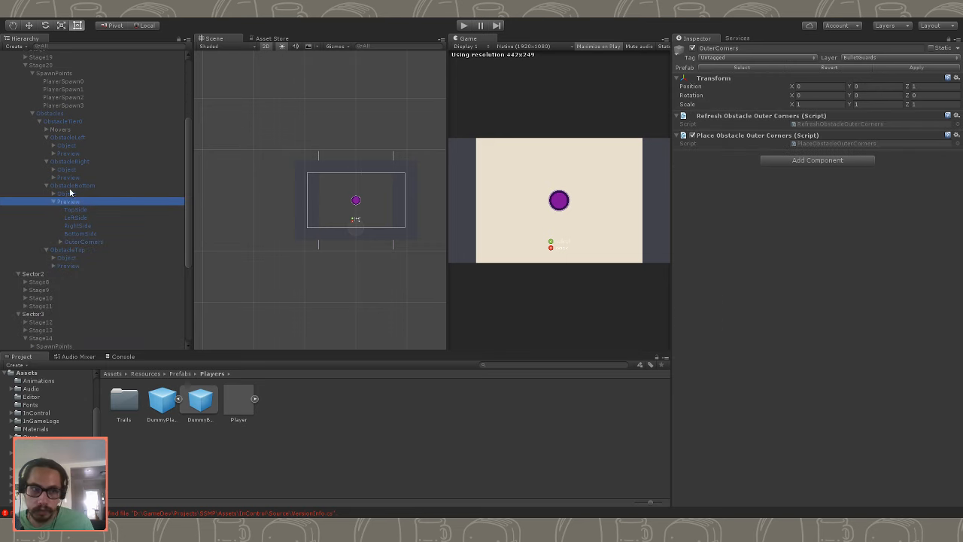
# - Set the Y Tile Growth of the Objects in ObstacleLeft and ObstacleRight to 8
pyautogui.click(74, 137)
pyautogui.click(85, 147)
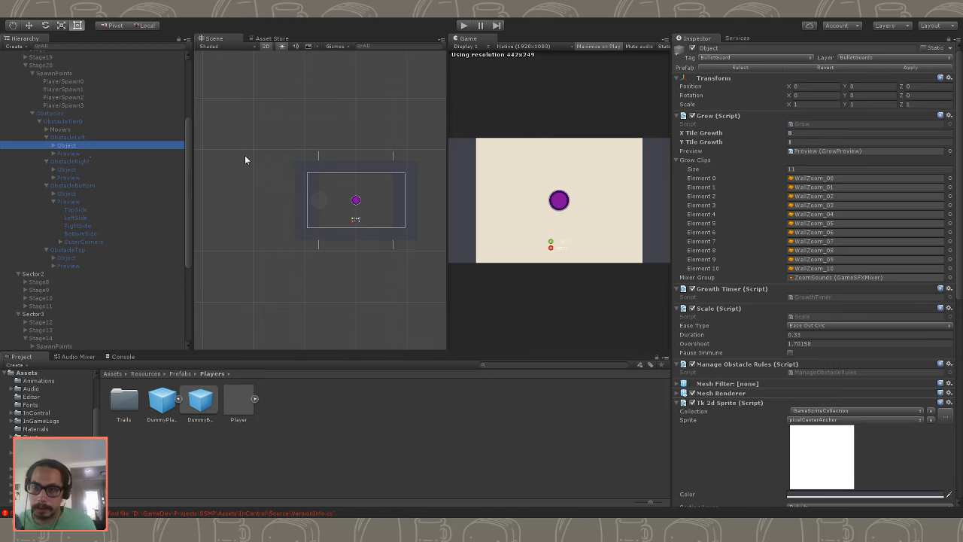
pyautogui.click(813, 141)
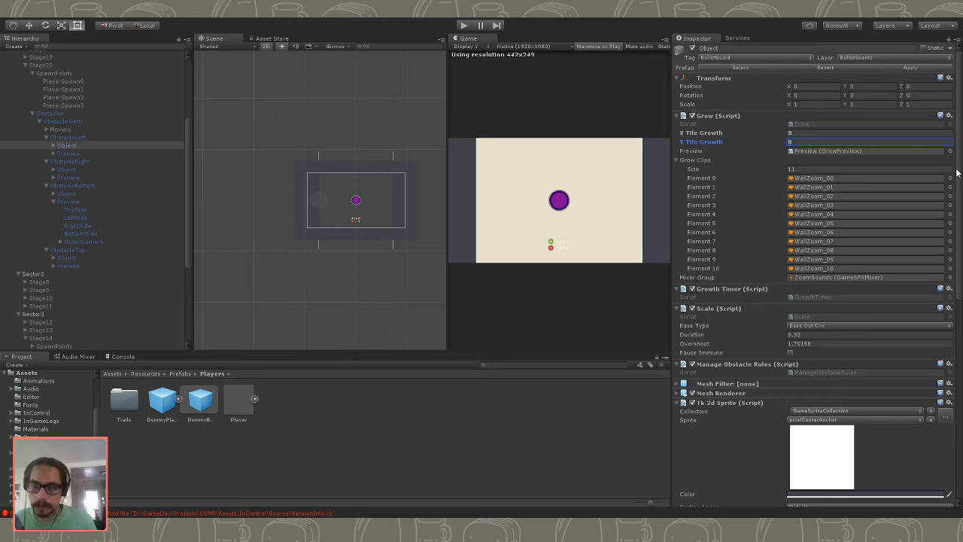
pyautogui.click(71, 169)
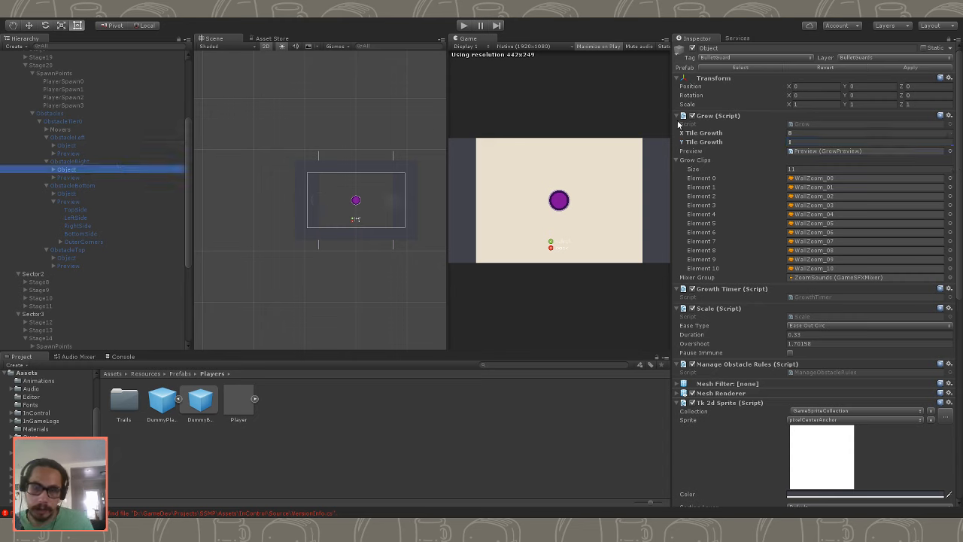
pyautogui.click(802, 142)
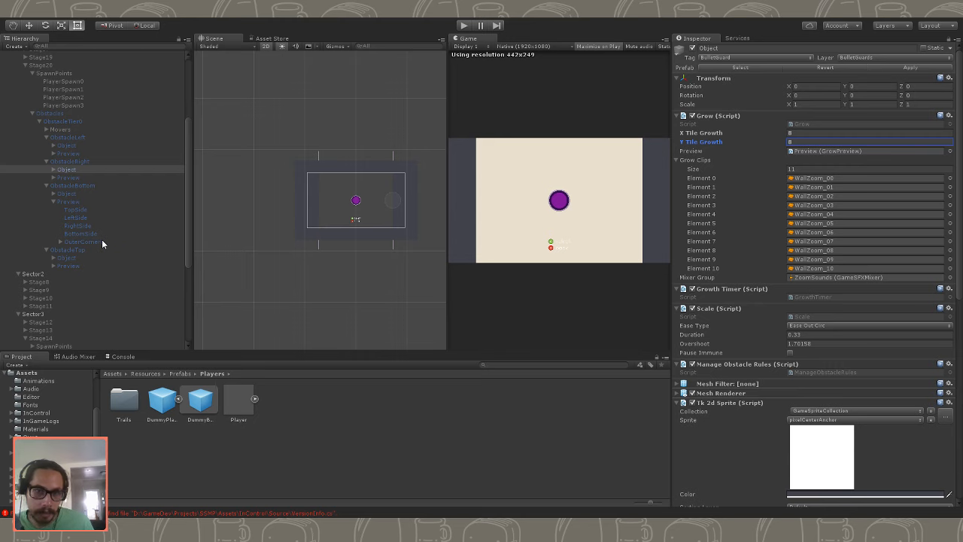
# - Set the X Tile Growth of the Objects in ObstacleBottom and ObstacleTop to 6
pyautogui.click(68, 192)
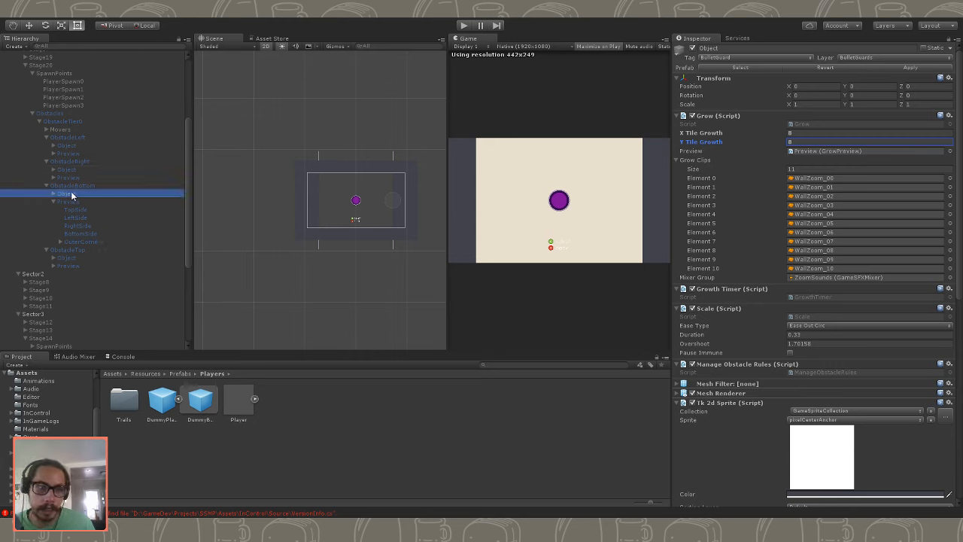
pyautogui.keyDown('ctrl'); pyautogui.click(65, 258); pyautogui.keyUp('ctrl')
pyautogui.click(805, 133)
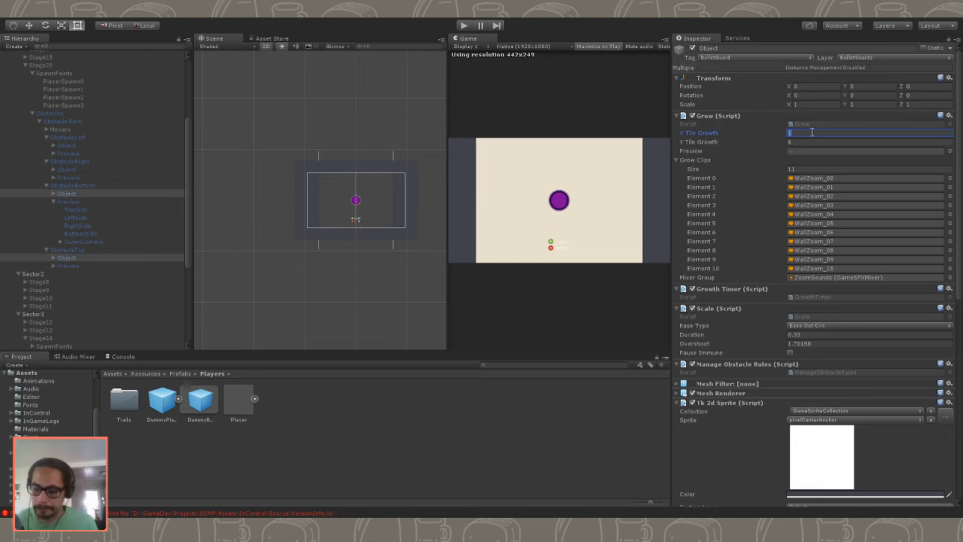
# - Play-test Stage20 with Bounce Walls enabled on the running Game object's Testbed script and stop the game
pyautogui.click(467, 27)
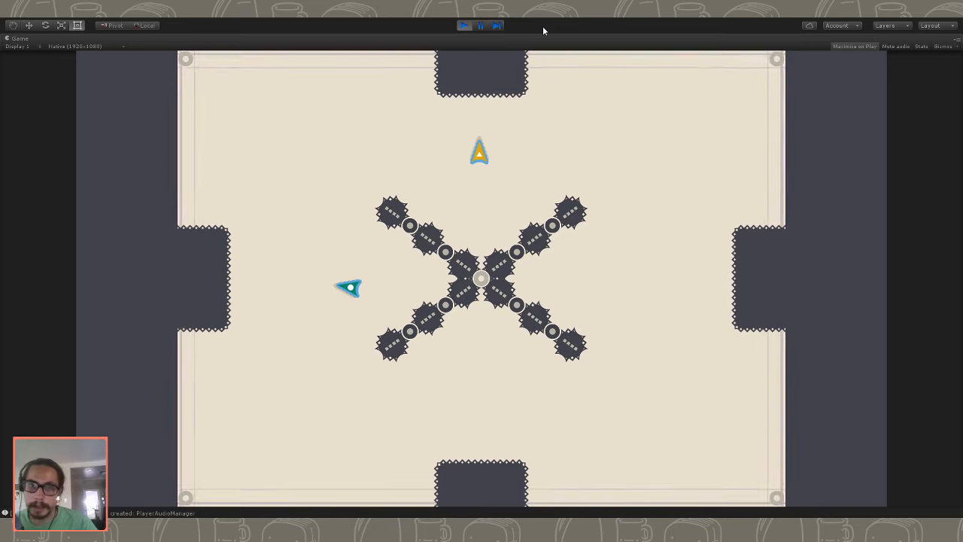
pyautogui.hotkey('shift', 'space')
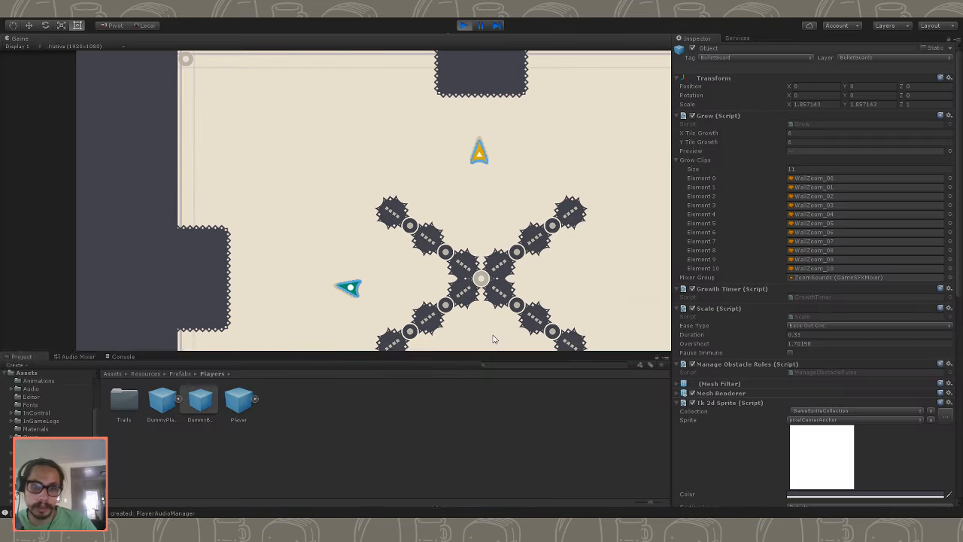
pyautogui.scroll(5, 59, 120)
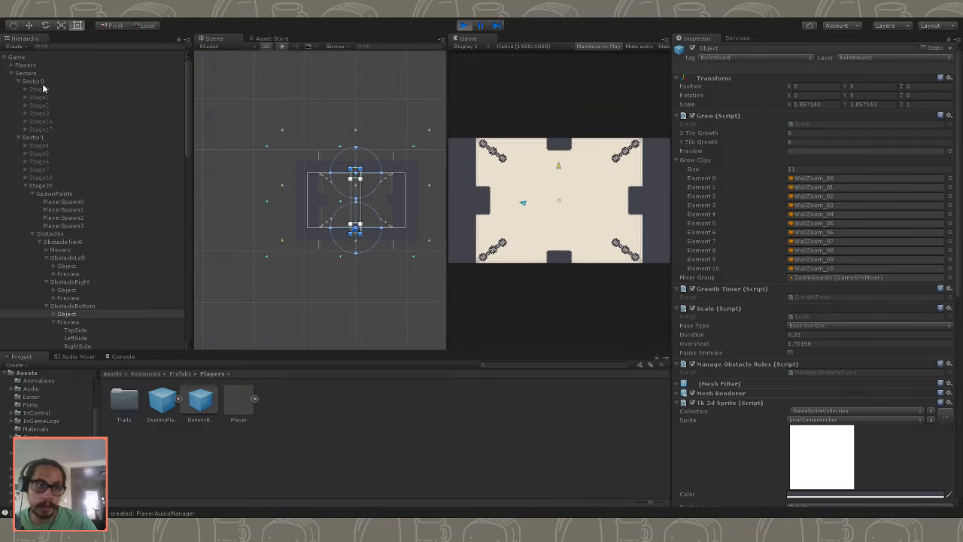
pyautogui.click(36, 58)
pyautogui.click(793, 159)
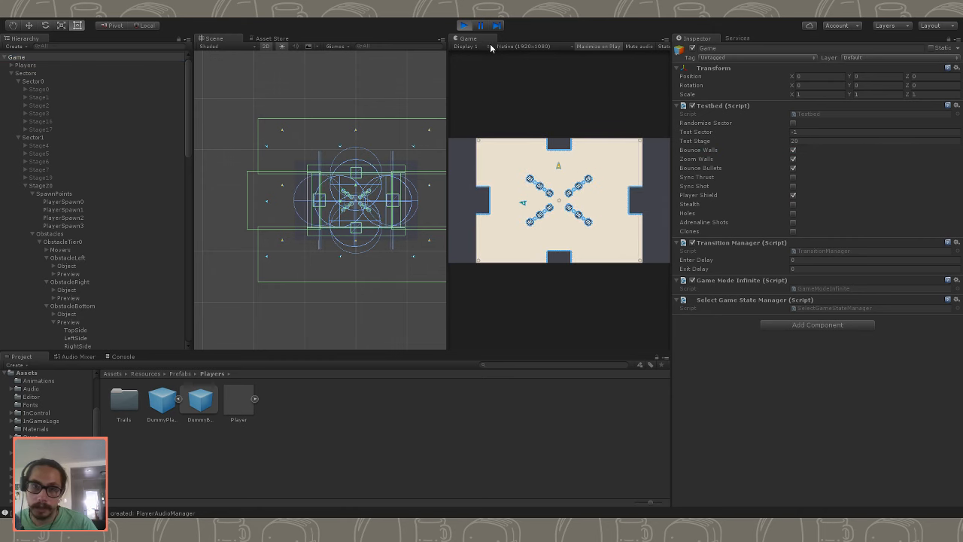
pyautogui.hotkey('shift', 'space')
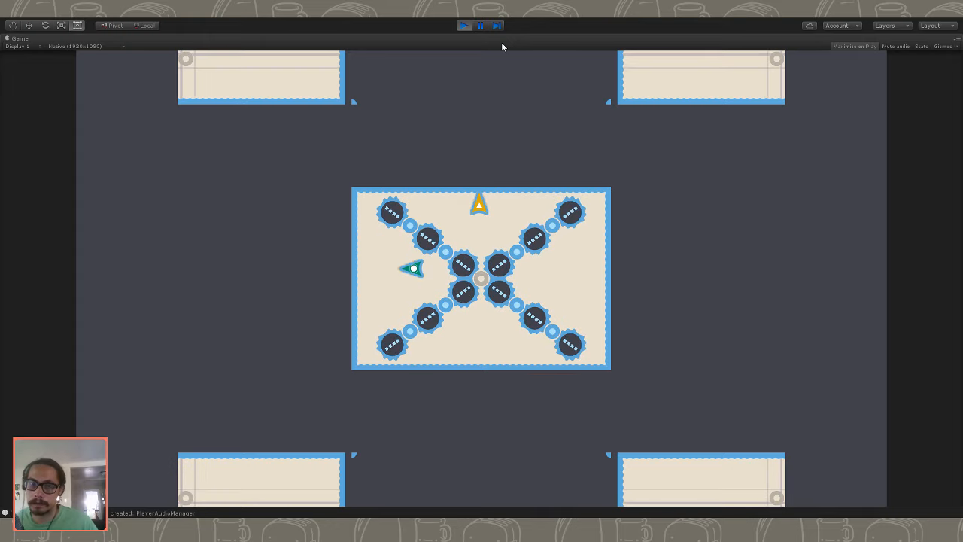
pyautogui.click(463, 25)
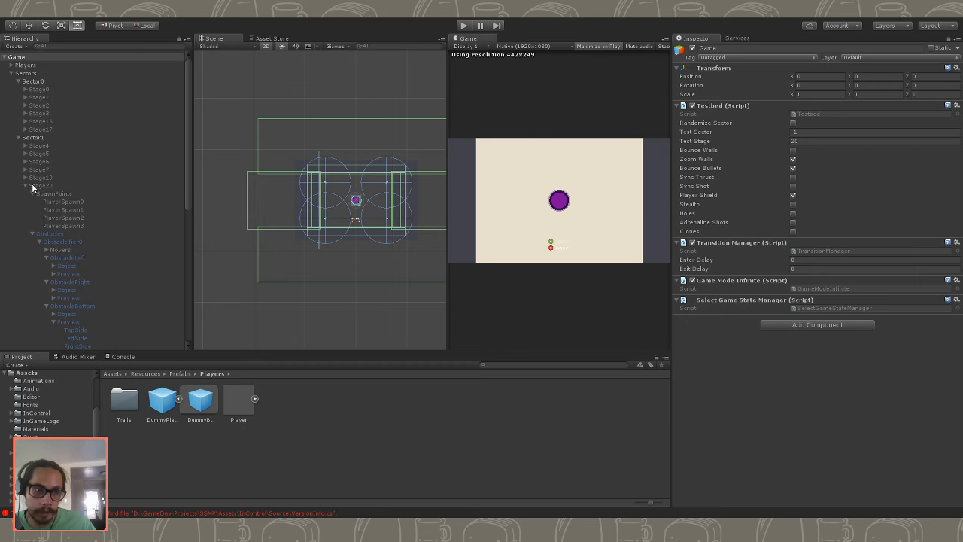
# - Enable Stage20 in the scene and inspect its spawn points PlayerSpawn0 through PlayerSpawn3
pyautogui.click(34, 186)
pyautogui.click(692, 49)
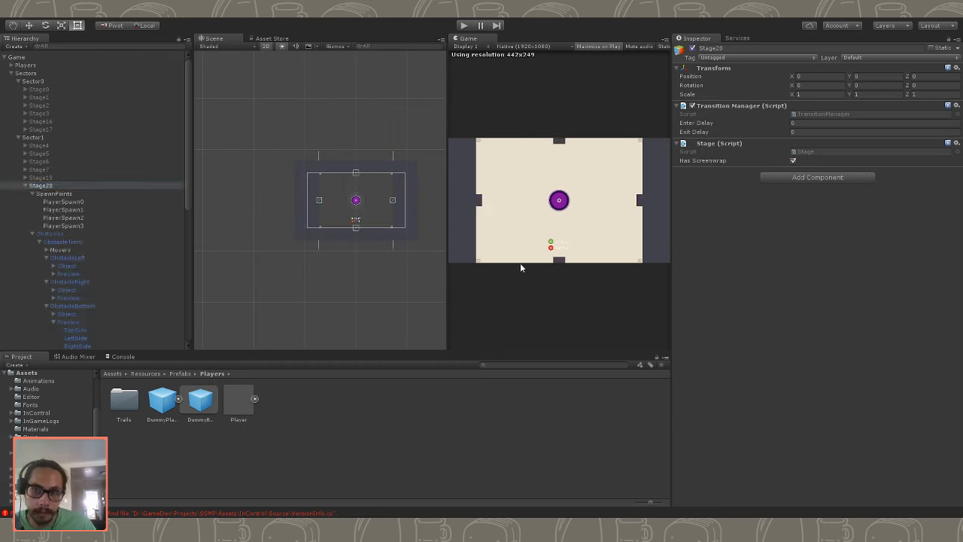
pyautogui.click(61, 187)
pyautogui.click(69, 202)
pyautogui.click(73, 210)
pyautogui.click(75, 219)
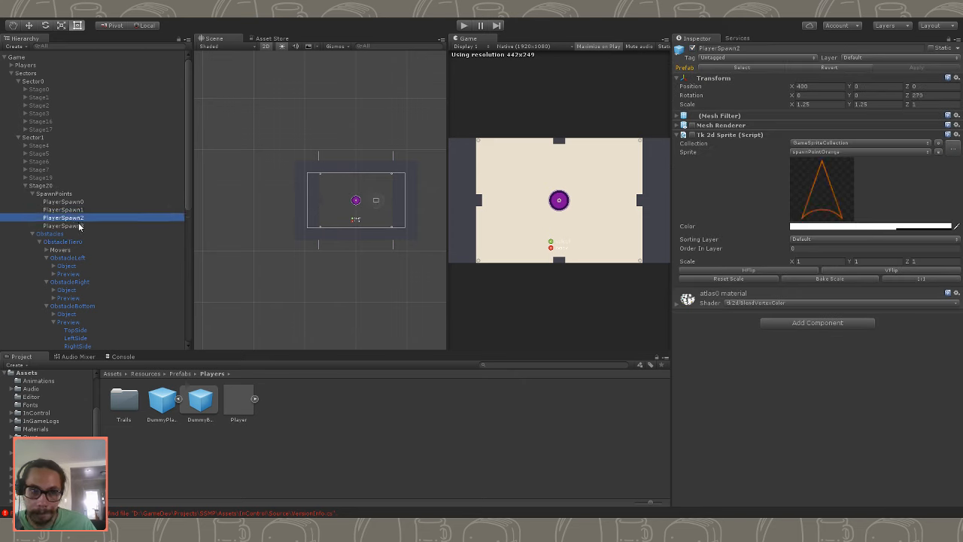
pyautogui.click(80, 226)
pyautogui.click(81, 219)
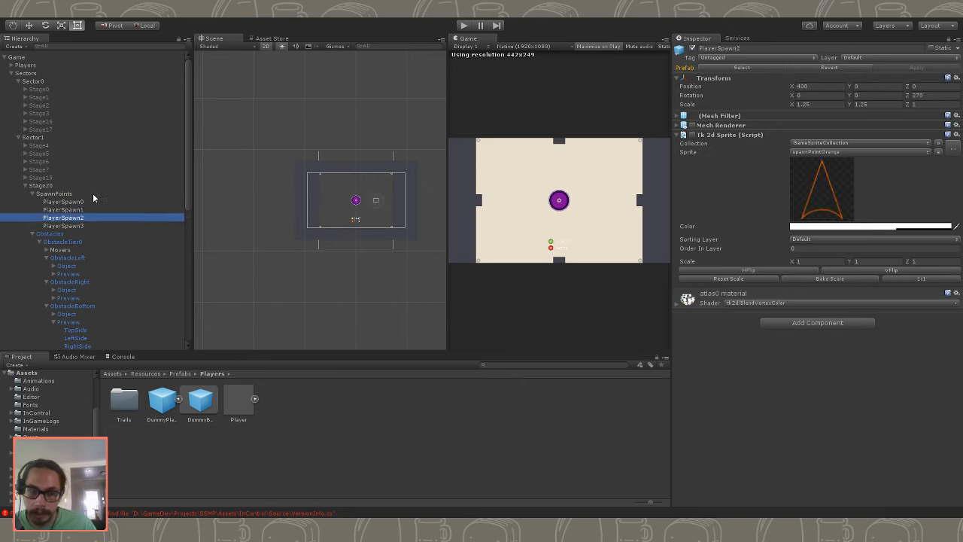
pyautogui.click(95, 211)
pyautogui.click(91, 202)
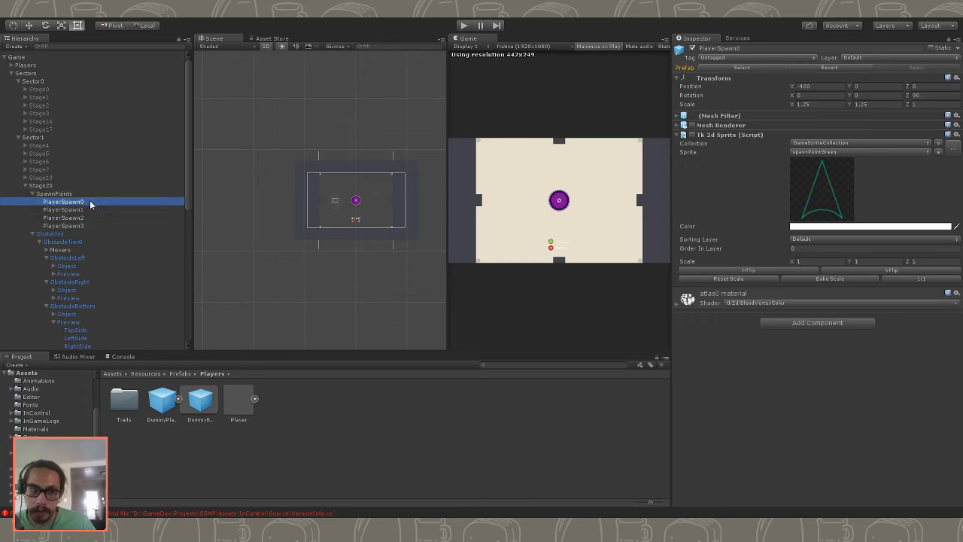
pyautogui.click(32, 195)
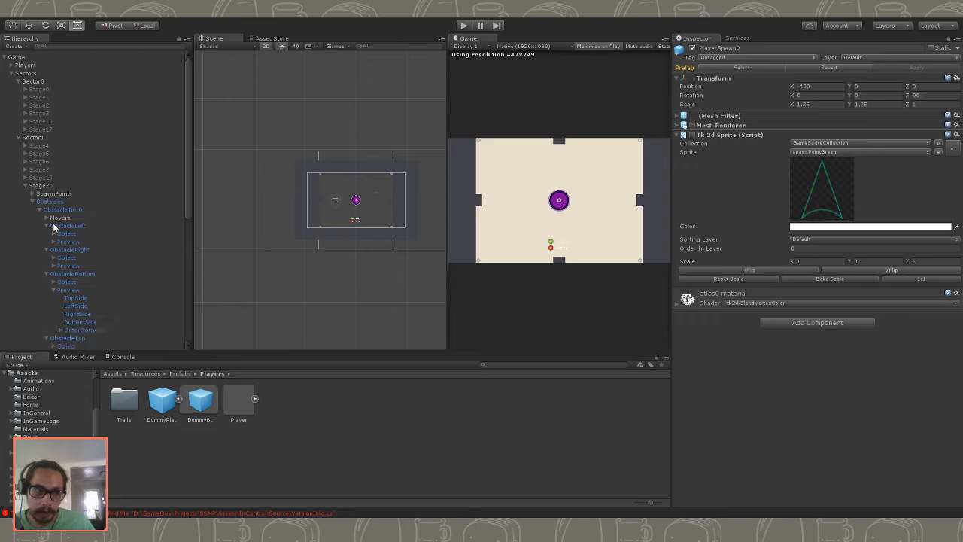
# - Examine the side pieces of ObstacleBottom's Preview and Object, and the Object's growth settings
pyautogui.click(79, 298)
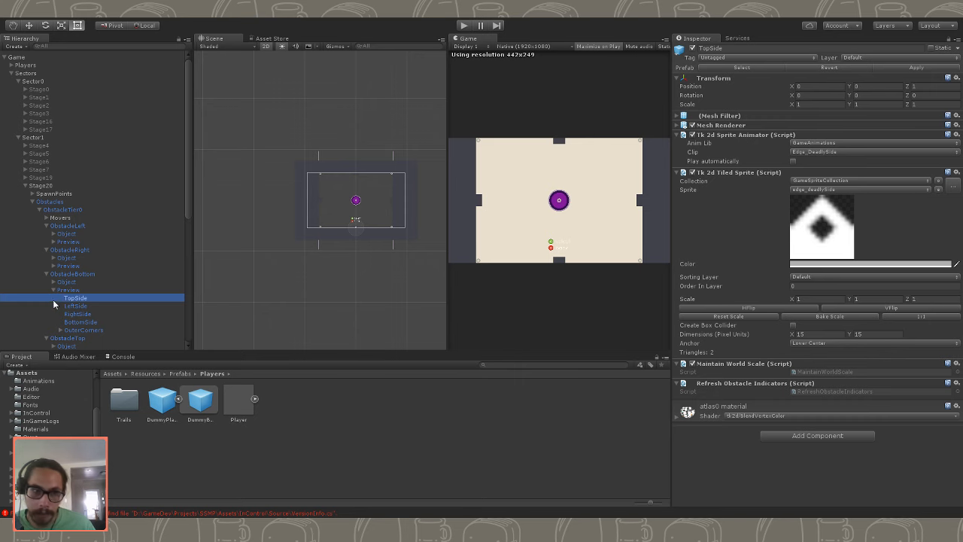
pyautogui.click(72, 305)
pyautogui.click(58, 291)
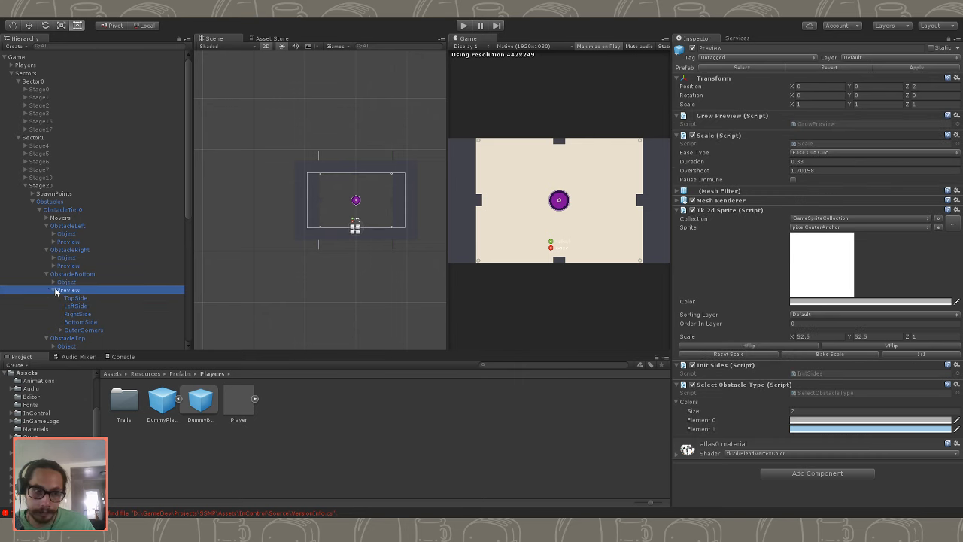
pyautogui.click(65, 282)
pyautogui.click(75, 290)
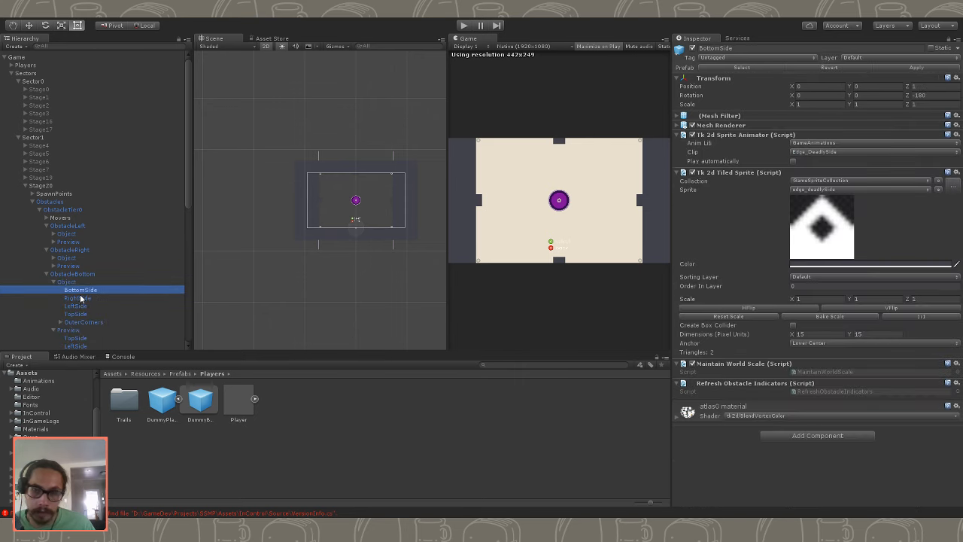
pyautogui.click(75, 301)
pyautogui.click(79, 306)
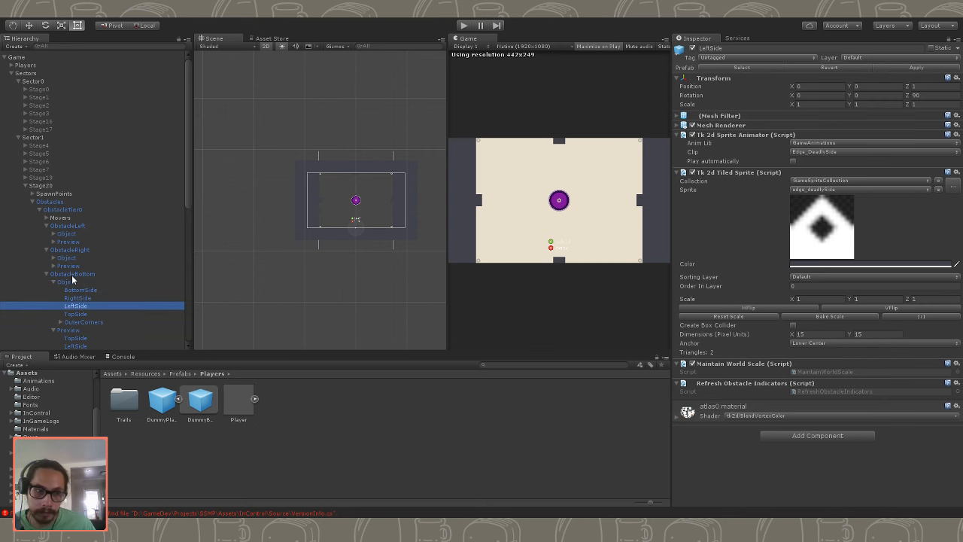
pyautogui.click(71, 275)
pyautogui.click(73, 282)
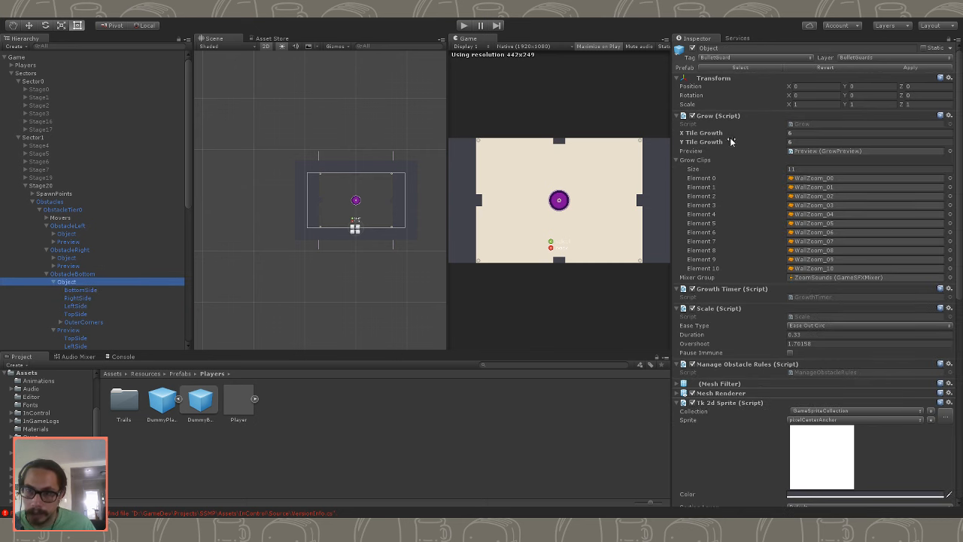
# - Set the X Tile Growth of the Objects in ObstacleBottom and ObstacleTop to 8
pyautogui.click(800, 142)
pyautogui.click(805, 134)
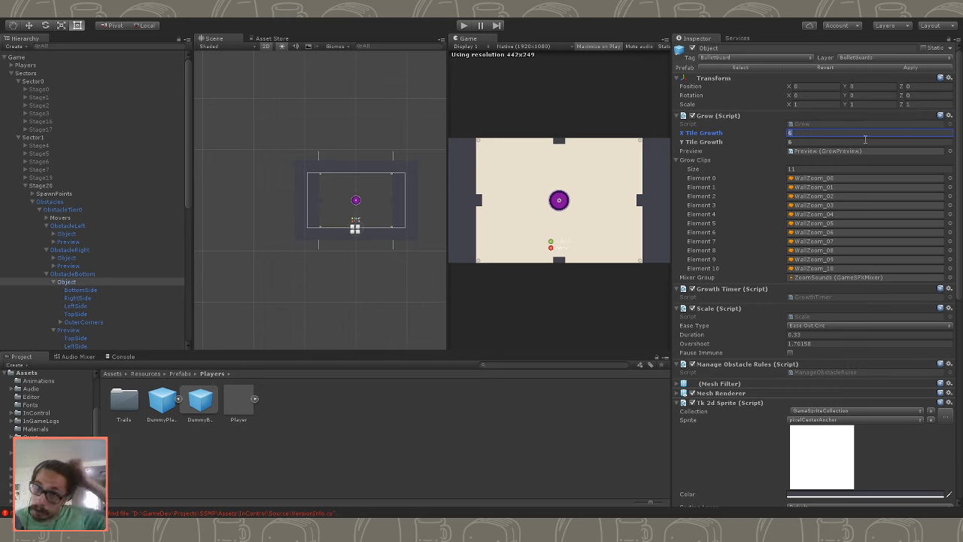
pyautogui.keyDown('ctrl'); pyautogui.click(140, 335); pyautogui.keyUp('ctrl')
pyautogui.keyDown('ctrl'); pyautogui.click(139, 337); pyautogui.keyUp('ctrl')
pyautogui.scroll(-1, 87, 330)
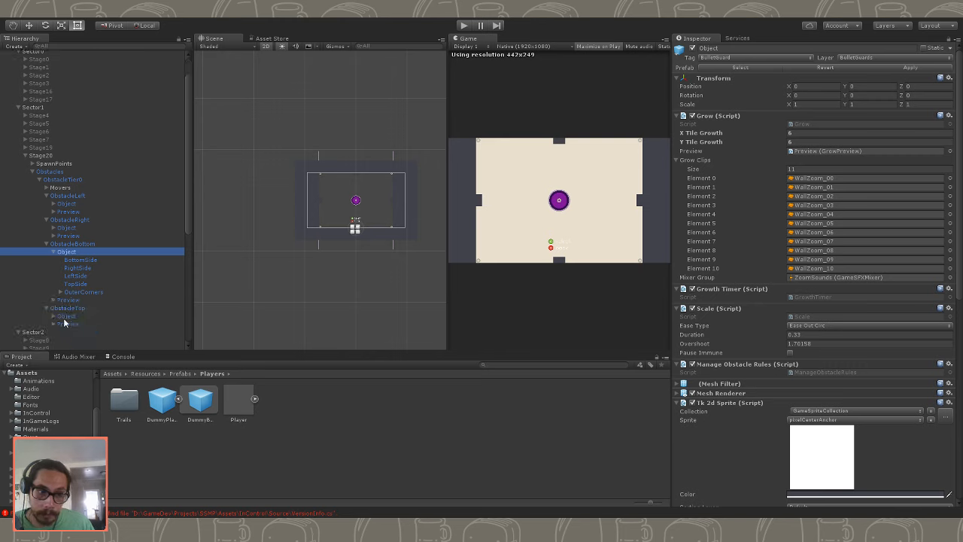
pyautogui.keyDown('ctrl'); pyautogui.click(74, 322); pyautogui.keyUp('ctrl')
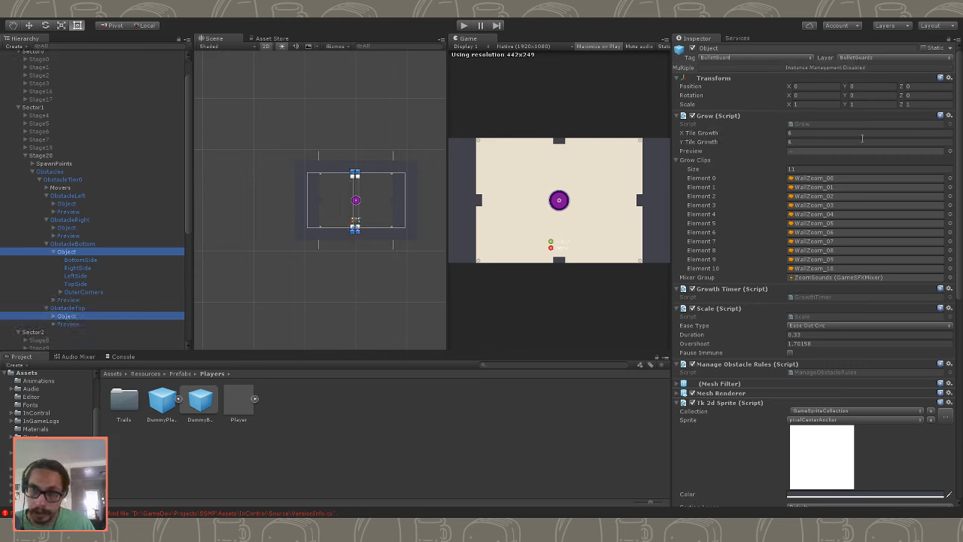
pyautogui.click(812, 131)
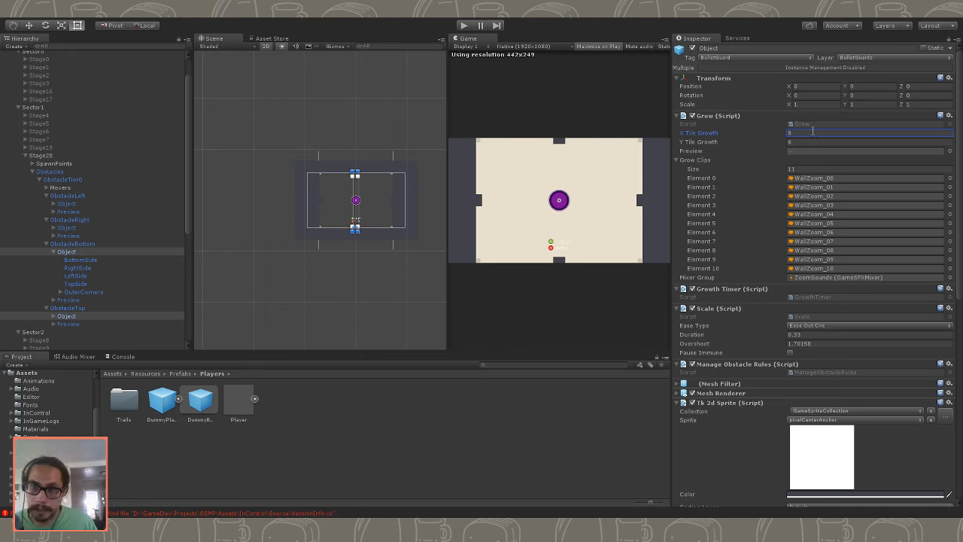
# - Set the Y Tile Growth of the Objects in ObstacleLeft and ObstacleRight to 6
pyautogui.click(84, 205)
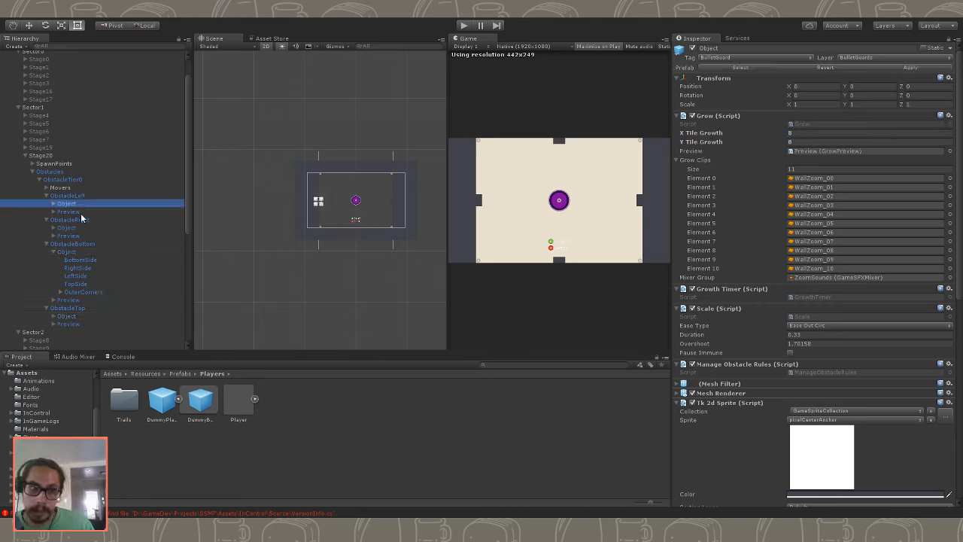
pyautogui.keyDown('ctrl'); pyautogui.click(82, 228); pyautogui.keyUp('ctrl')
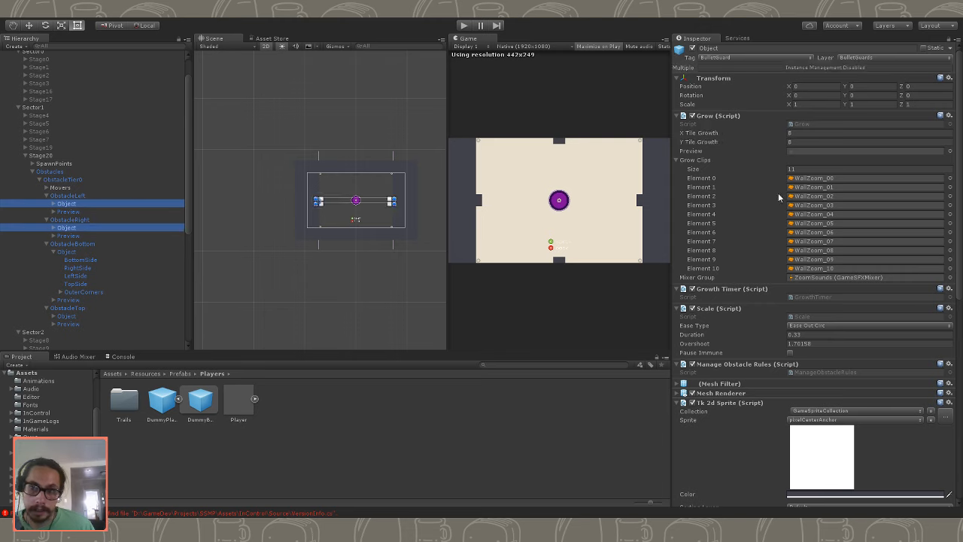
pyautogui.click(810, 133)
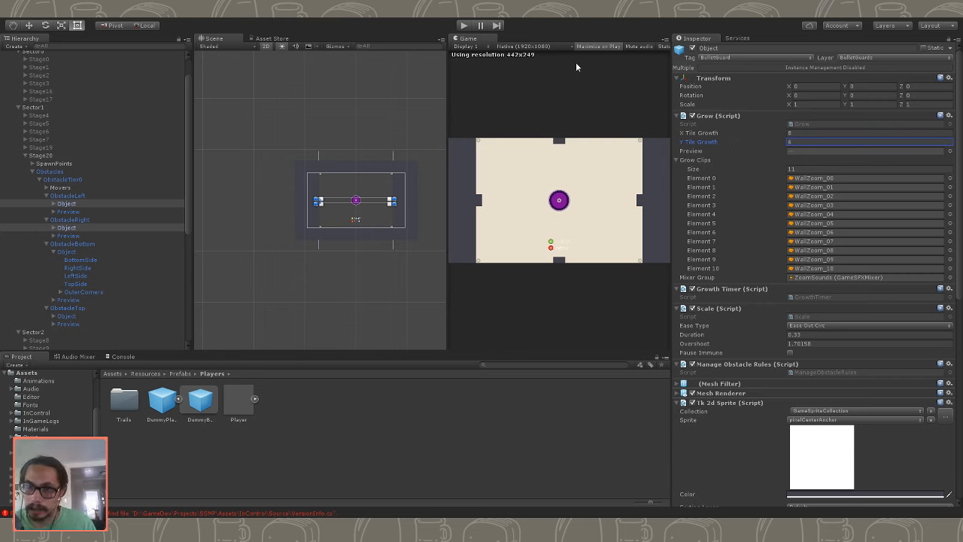
# - Play-test Stage20 with Bounce Walls enabled on the running Game object's Testbed script, viewing the game maximized, and stop the game
pyautogui.click(465, 26)
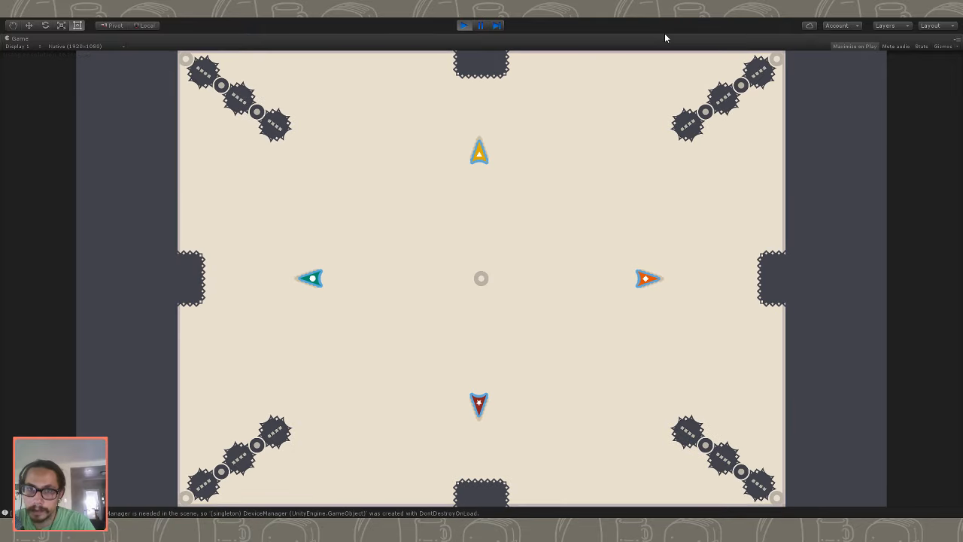
pyautogui.doubleClick(23, 40)
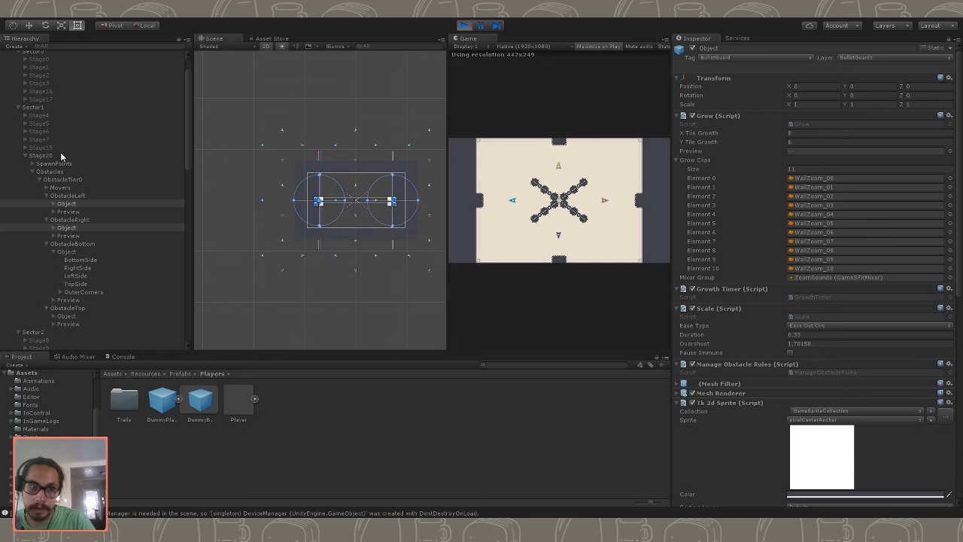
pyautogui.click(41, 155)
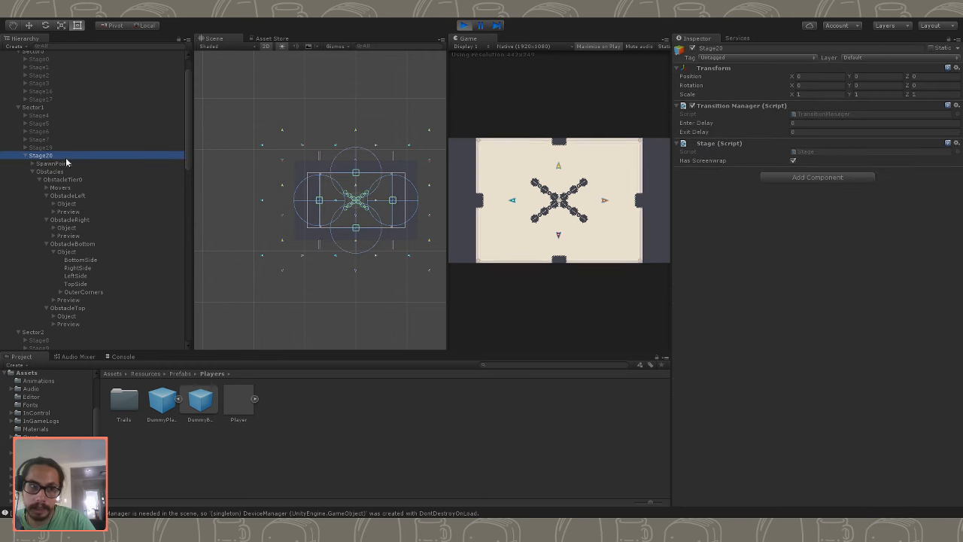
pyautogui.scroll(2, 60, 106)
pyautogui.click(30, 58)
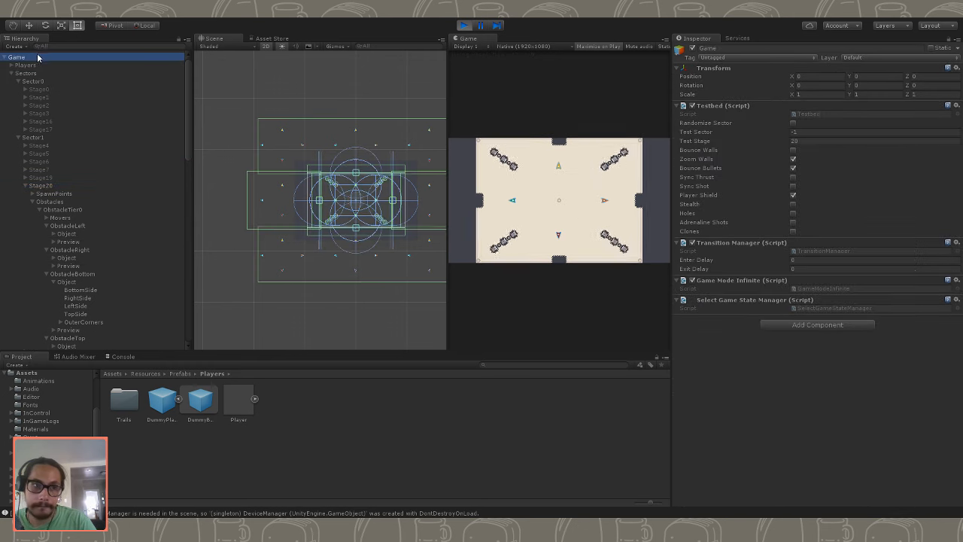
pyautogui.click(798, 141)
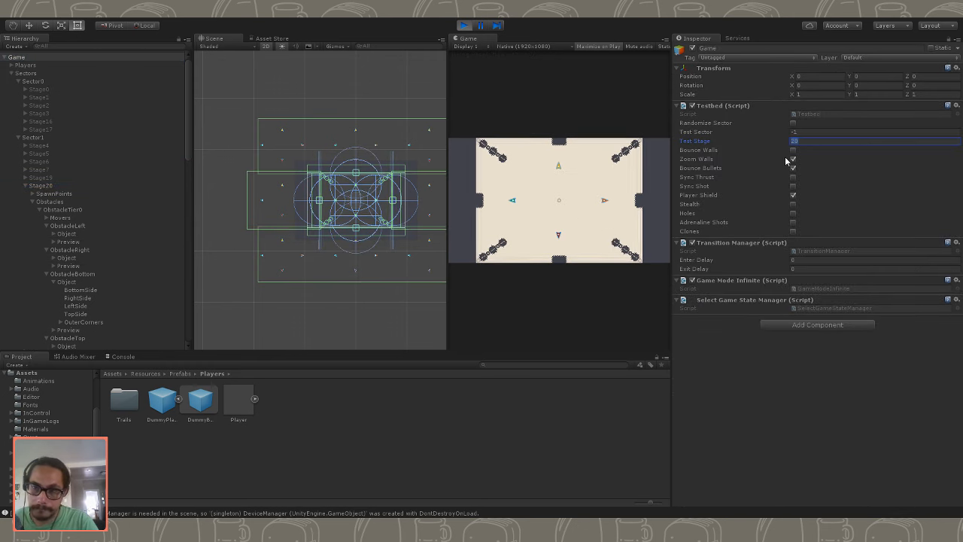
pyautogui.click(793, 150)
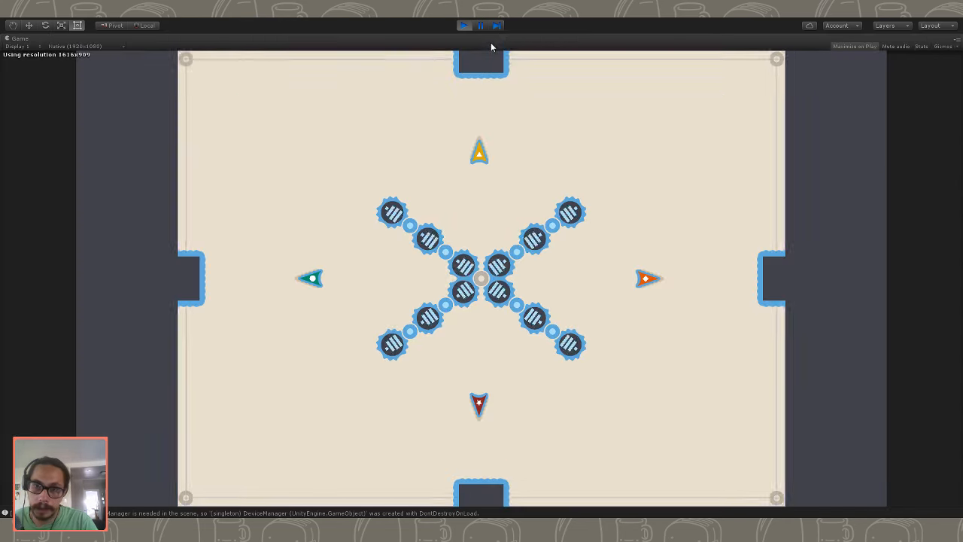
pyautogui.doubleClick(490, 39)
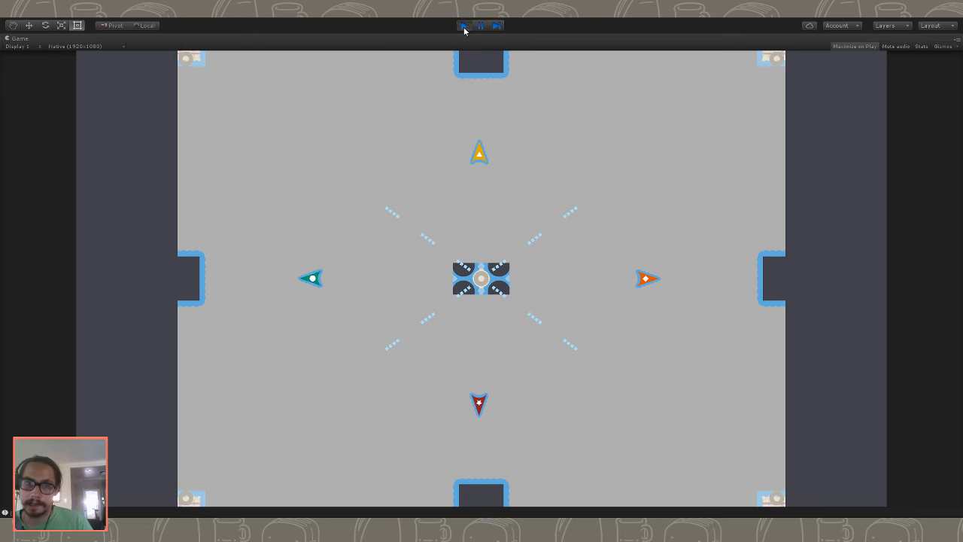
pyautogui.click(464, 27)
# - Set the Y Tile Growth to 8 and the X Tile Growth to 6 for the Objects in ObstacleLeft and ObstacleRight
pyautogui.scroll(-4, 63, 237)
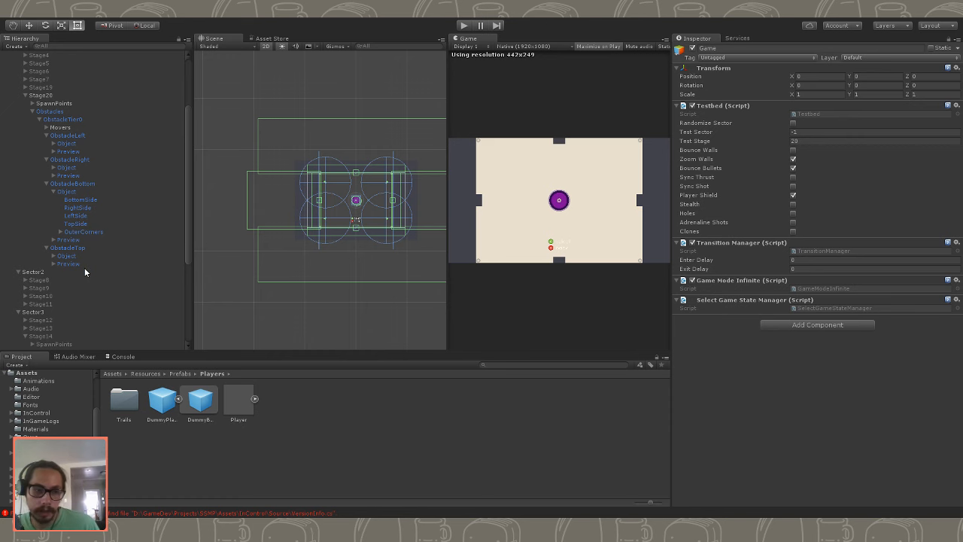
pyautogui.click(83, 257)
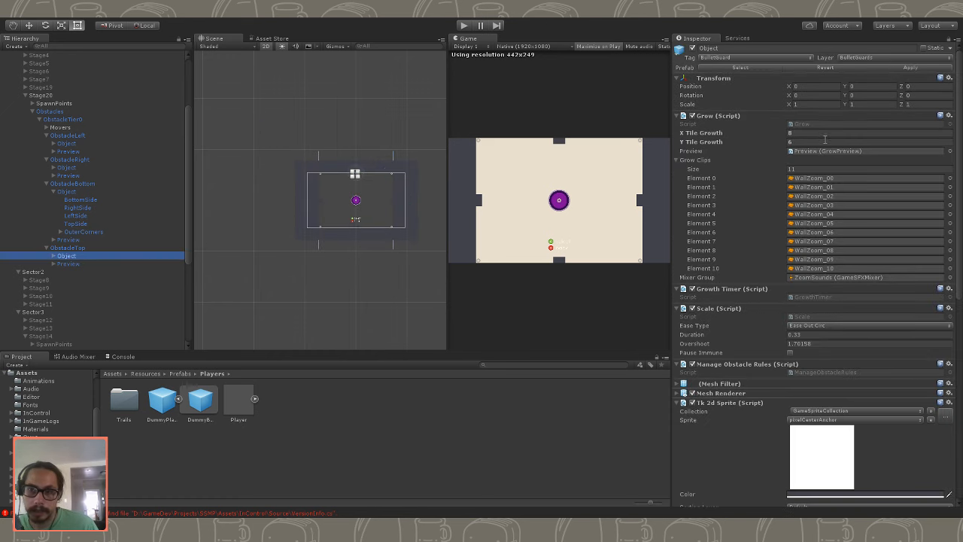
pyautogui.click(823, 134)
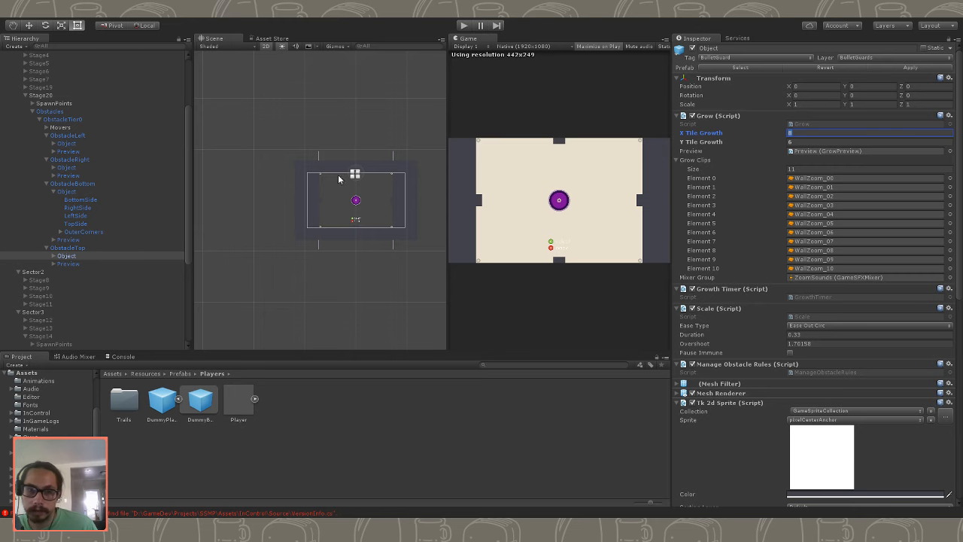
pyautogui.click(67, 193)
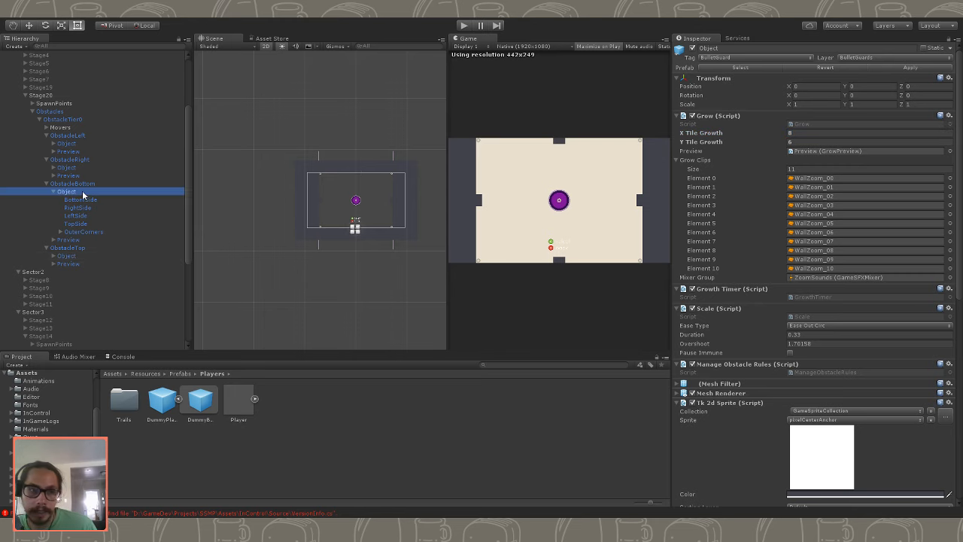
pyautogui.click(83, 207)
pyautogui.click(82, 192)
pyautogui.click(81, 145)
pyautogui.keyDown('ctrl'); pyautogui.click(83, 169); pyautogui.keyUp('ctrl')
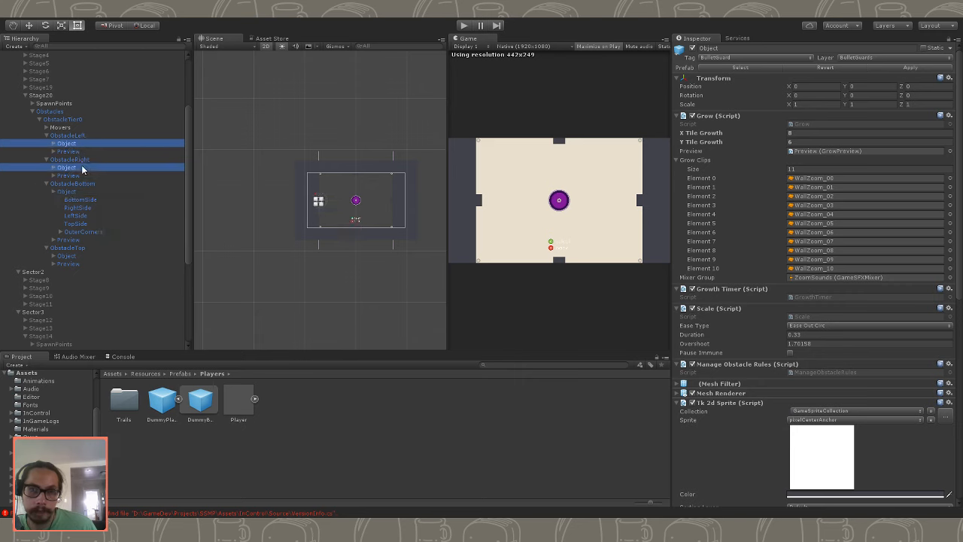
pyautogui.click(800, 143)
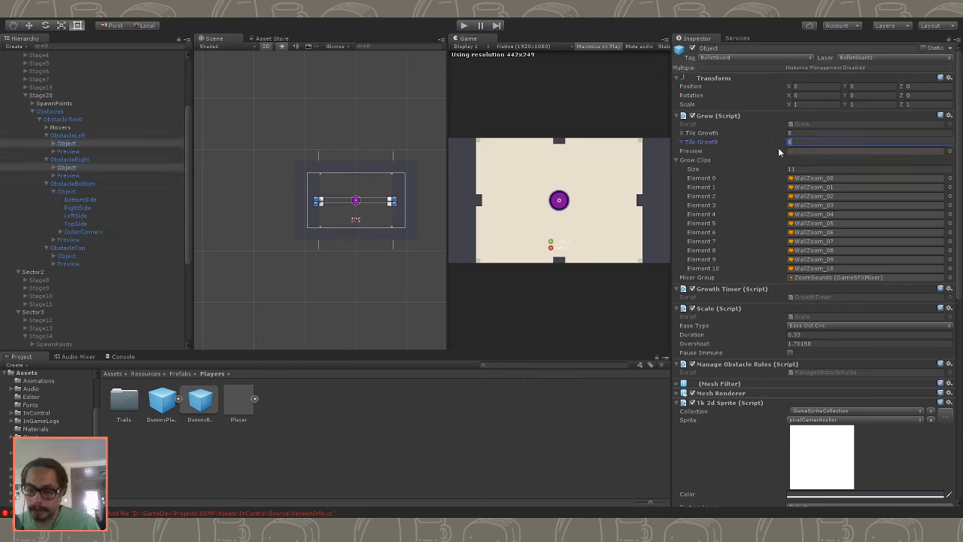
pyautogui.hotkey('shift', 'Tab')
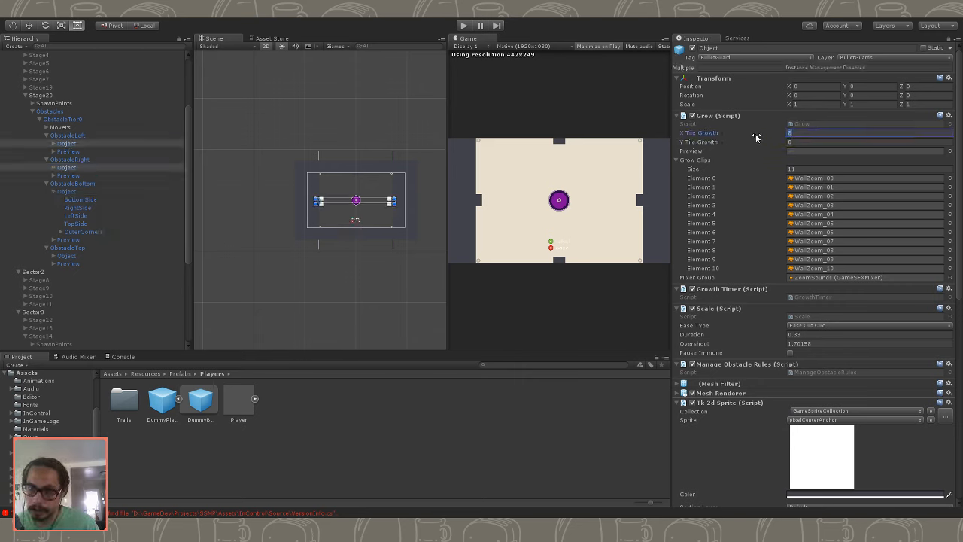
# - Run Stage20 again with Bounce Walls enabled in the Testbed script to test the side obstacles' growth, and stop the game
pyautogui.click(464, 27)
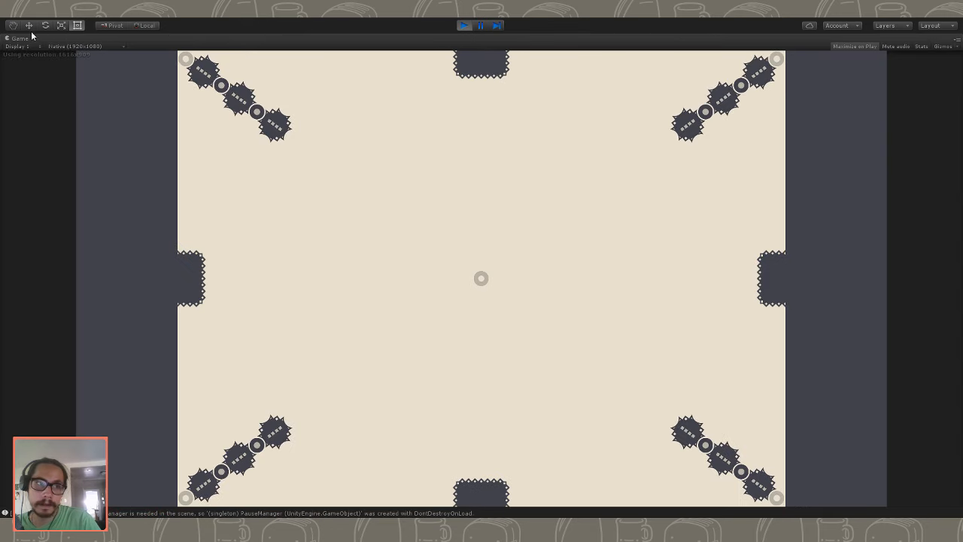
pyautogui.hotkey('shift', 'space')
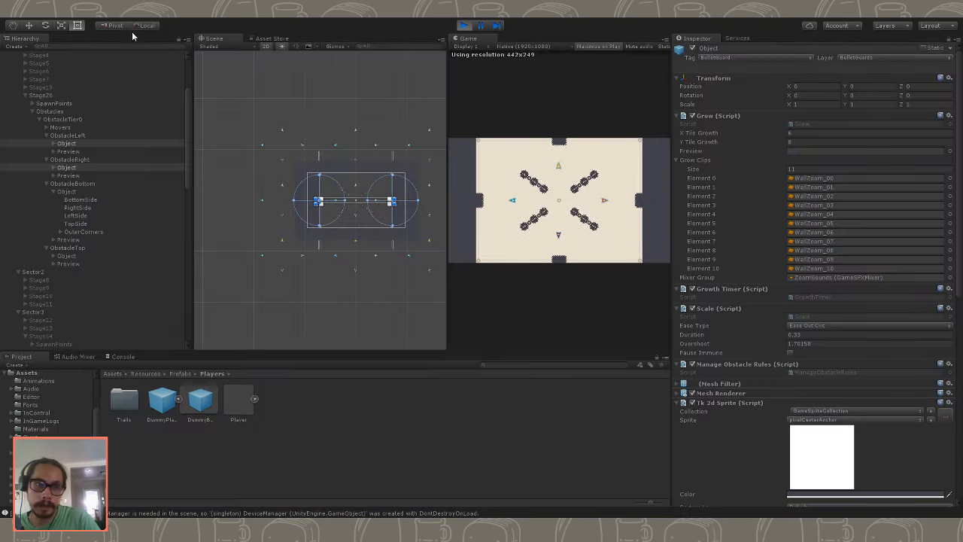
pyautogui.scroll(4, 61, 155)
pyautogui.click(34, 57)
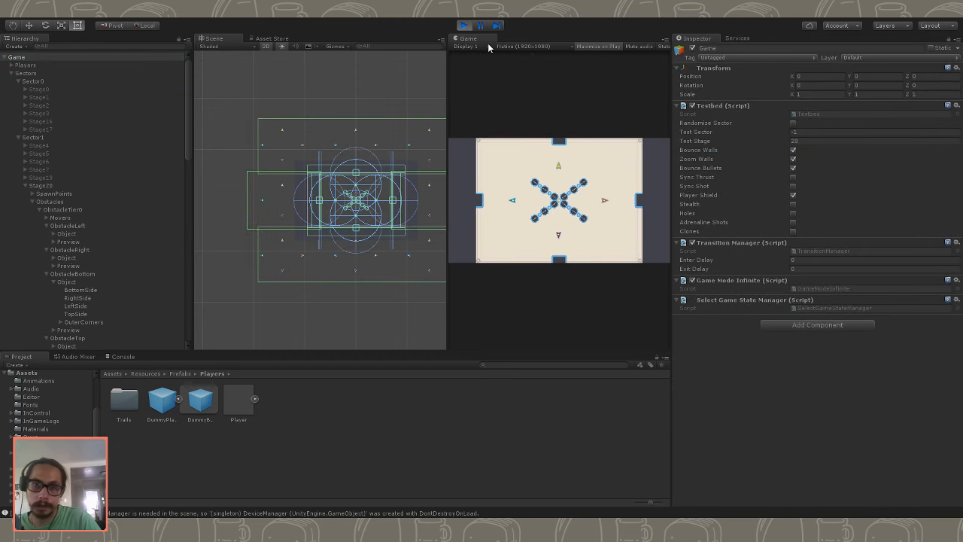
pyautogui.hotkey('shift', 'space')
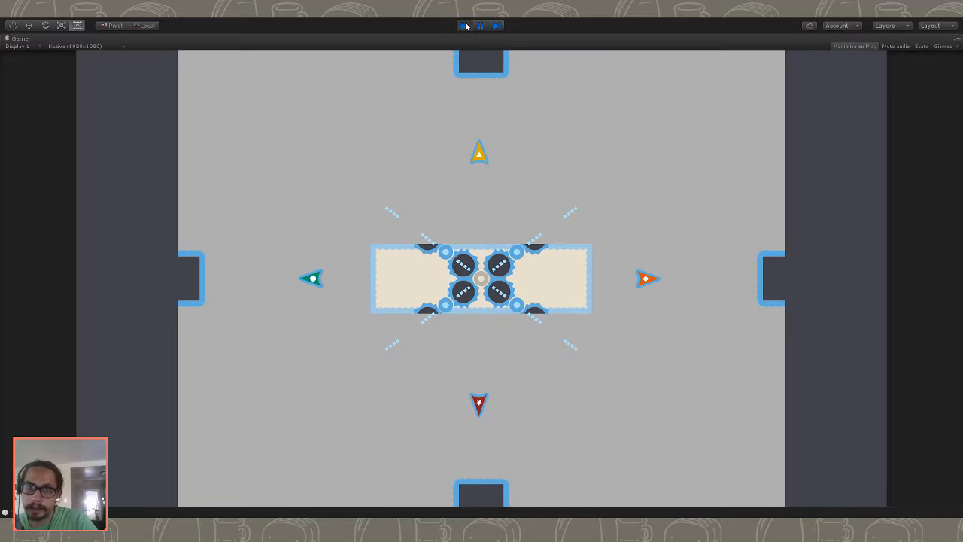
pyautogui.click(464, 25)
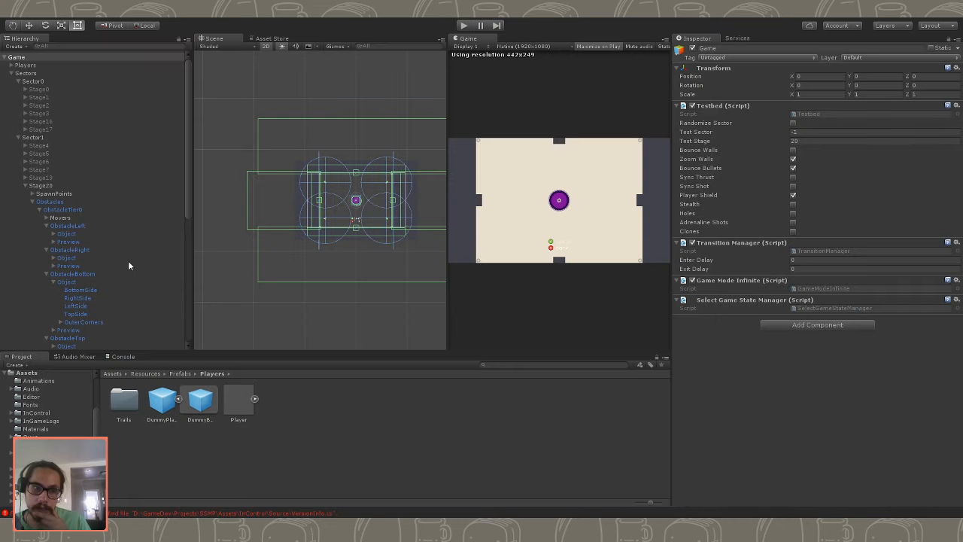
# - Set the X Tile Growth of the Objects in ObstacleLeft and ObstacleRight to 4
pyautogui.click(67, 234)
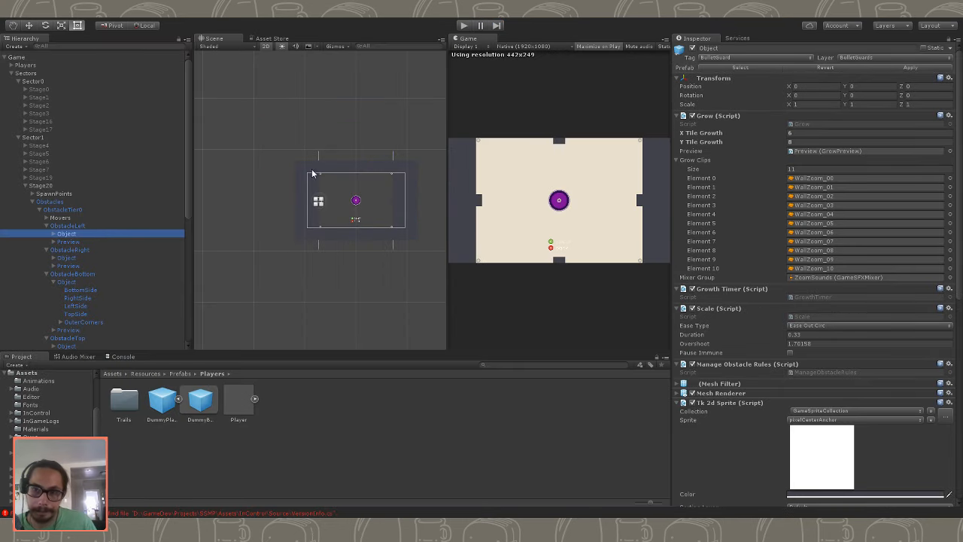
pyautogui.click(107, 241)
pyautogui.click(105, 235)
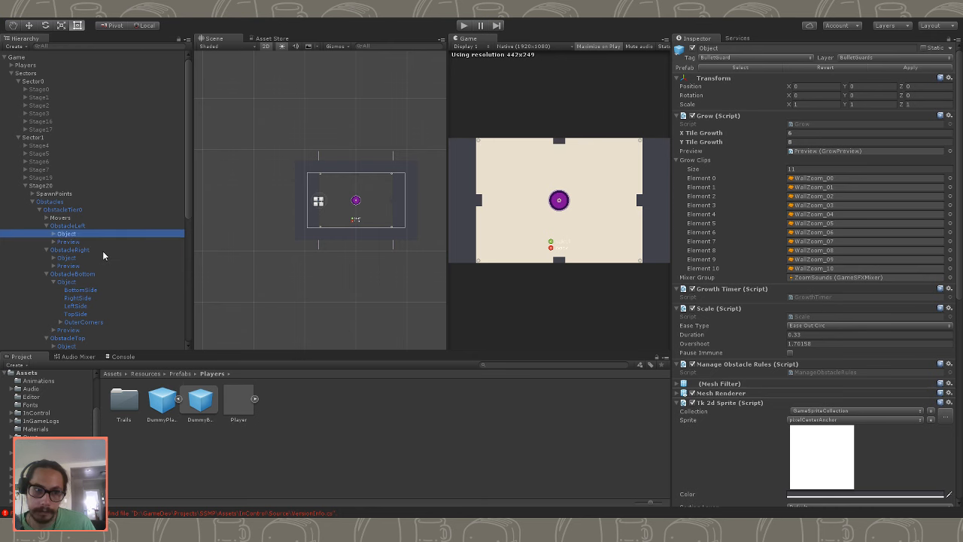
pyautogui.keyDown('ctrl'); pyautogui.click(100, 257); pyautogui.keyUp('ctrl')
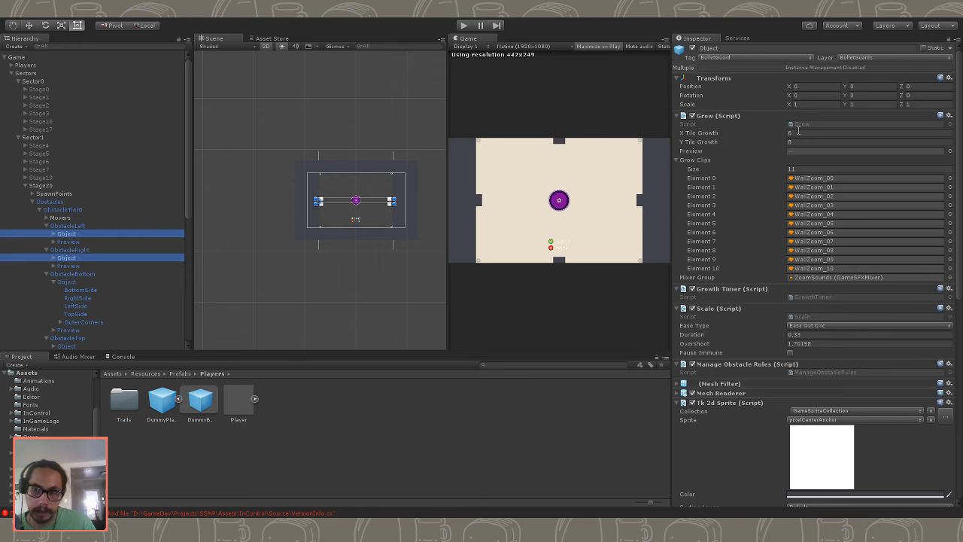
pyautogui.click(773, 132)
pyautogui.write('4')
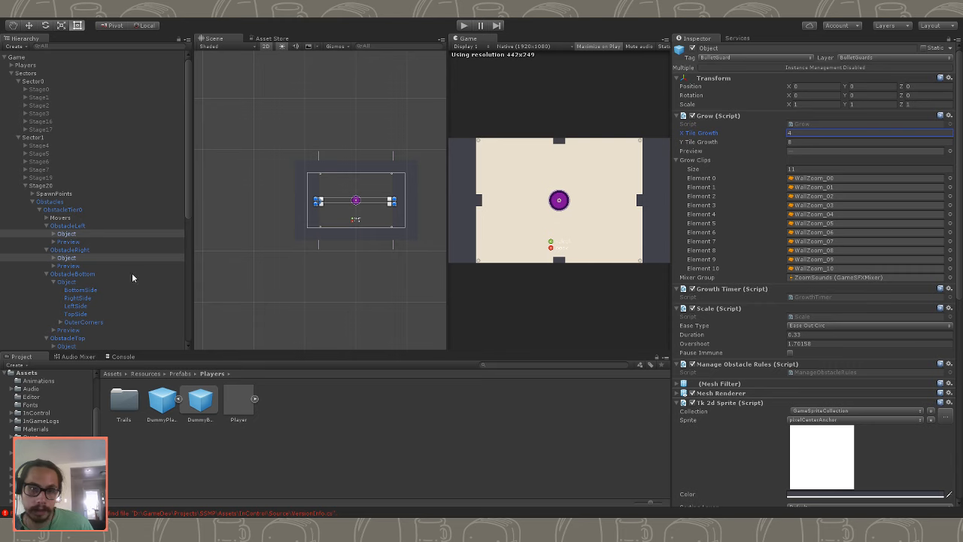
# - Select the Object in ObstacleBottom and inspect its tile growth settings
pyautogui.scroll(-2, 120, 276)
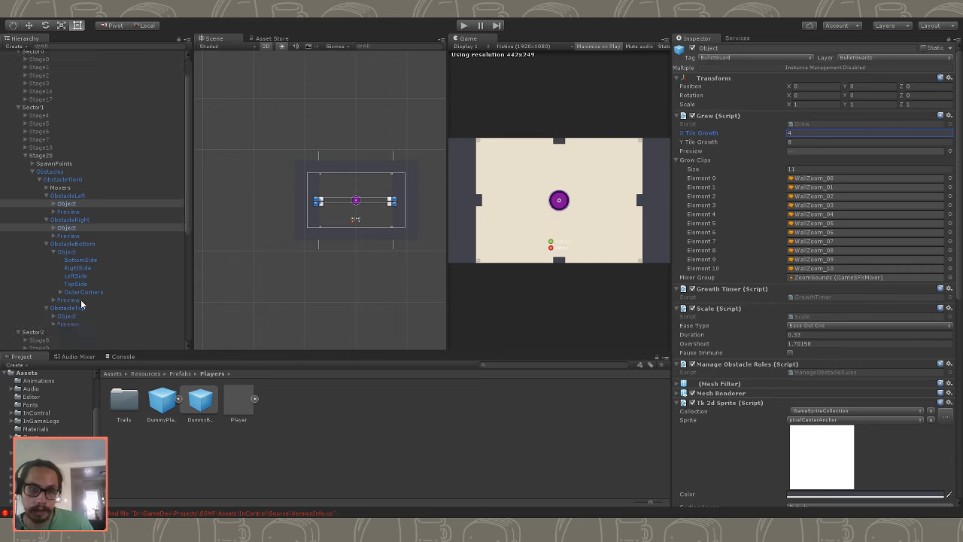
pyautogui.click(81, 308)
pyautogui.press('Up')
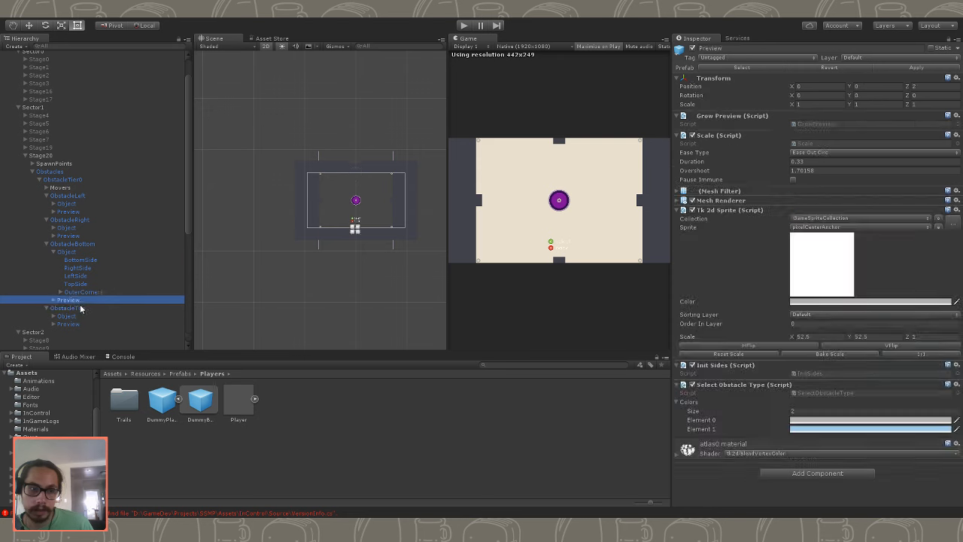
pyautogui.press('Down')
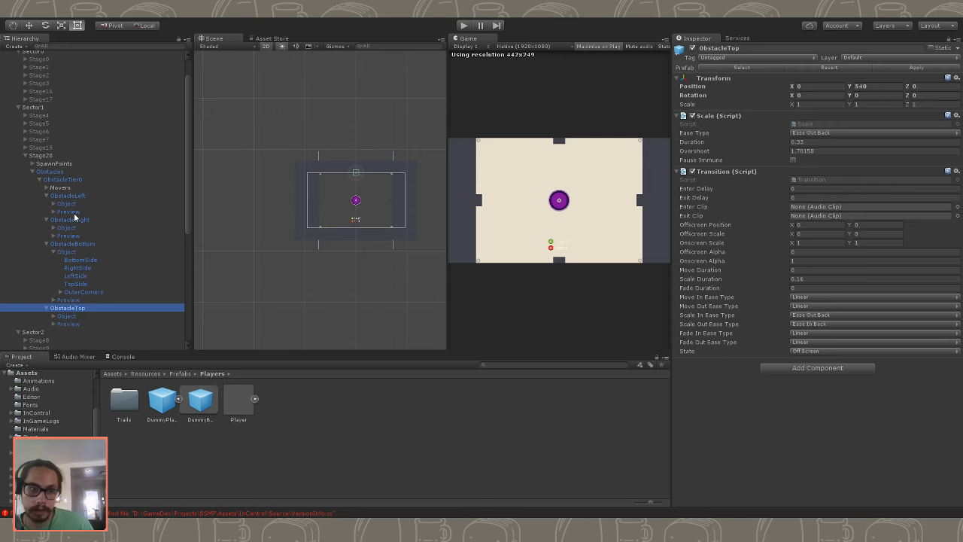
pyautogui.keyDown('ctrl'); pyautogui.click(73, 253); pyautogui.keyUp('ctrl')
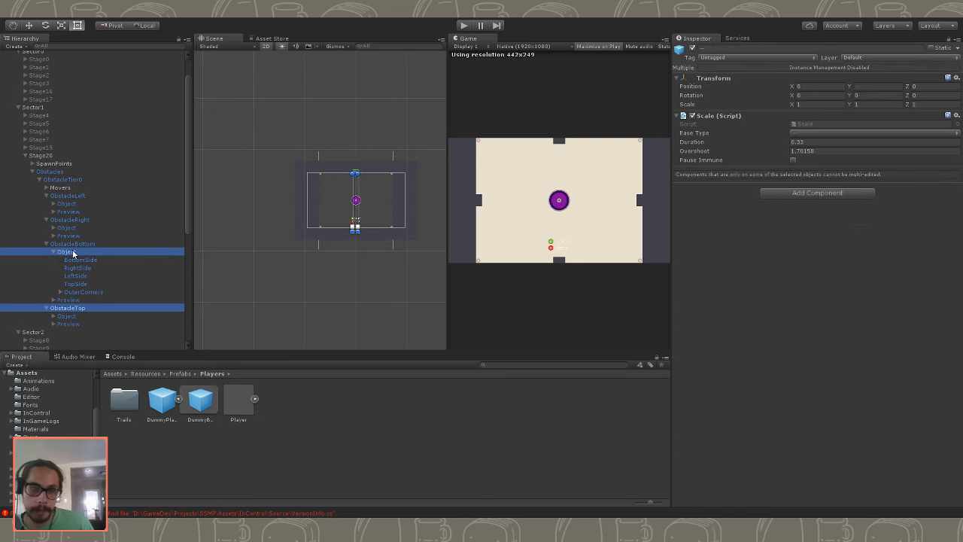
pyautogui.click(72, 253)
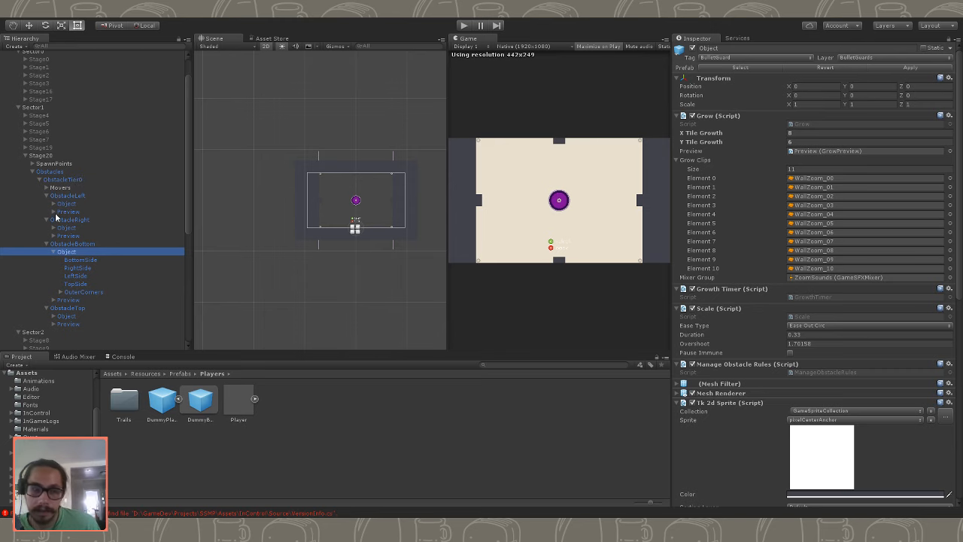
# - Select the Objects in ObstacleBottom and ObstacleTop together and open their Y Tile Growth for editing
pyautogui.click(80, 268)
pyautogui.click(80, 253)
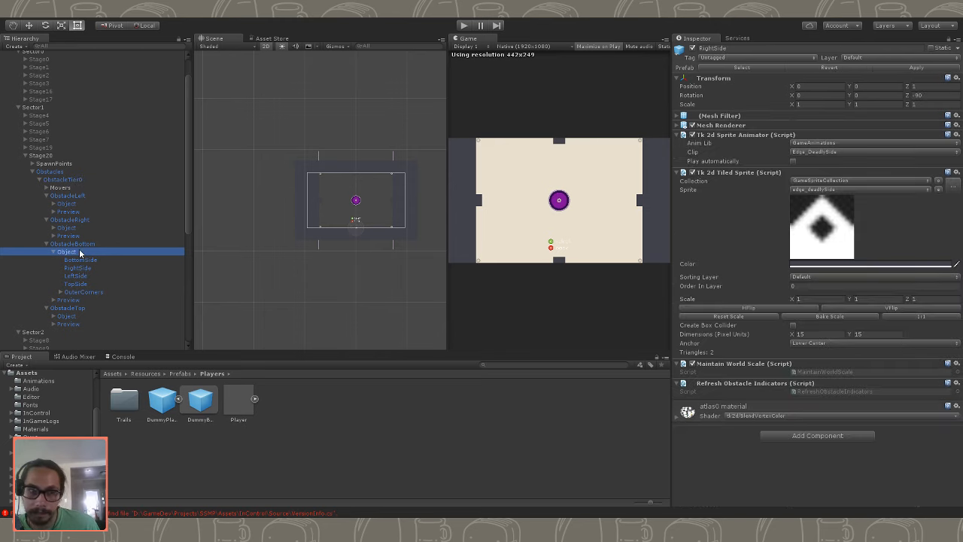
pyautogui.click(86, 227)
pyautogui.click(89, 245)
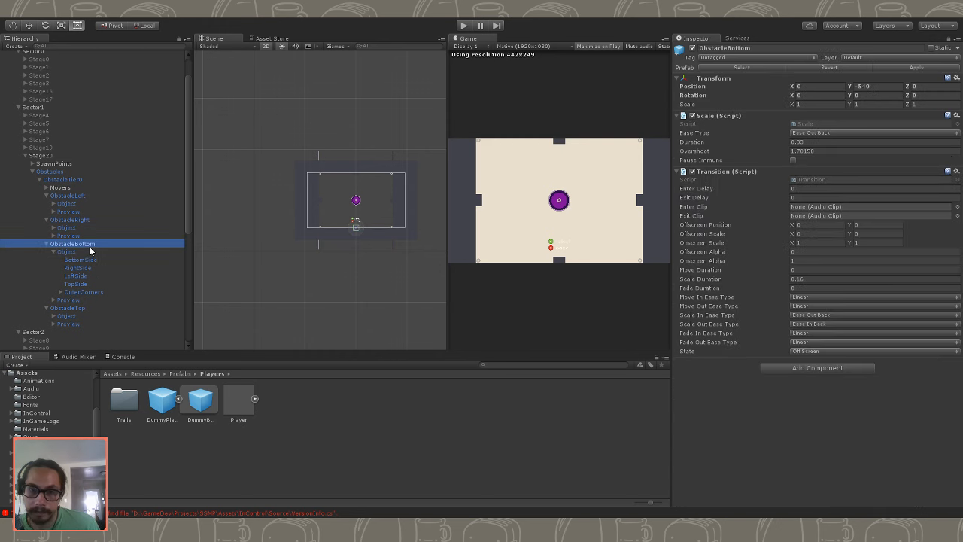
pyautogui.click(91, 253)
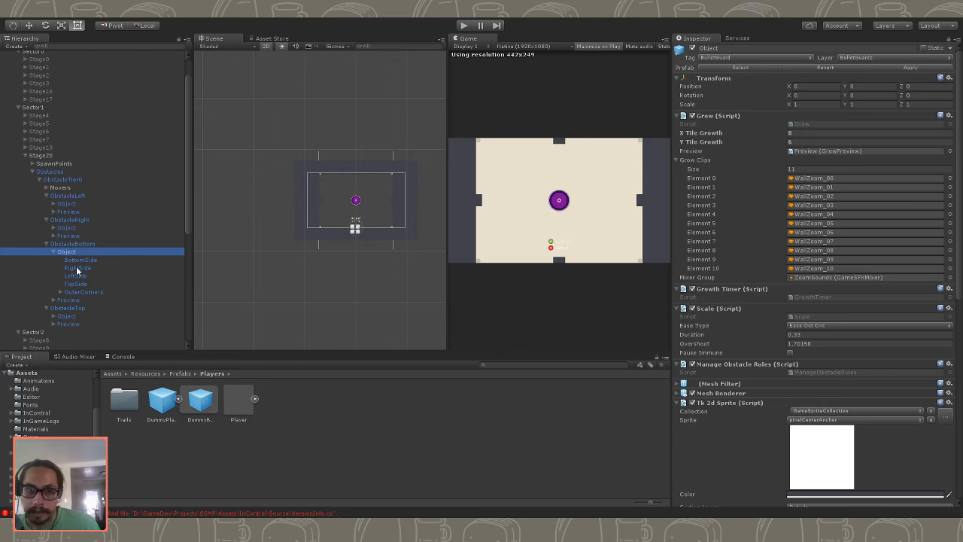
pyautogui.keyDown('ctrl'); pyautogui.click(76, 317); pyautogui.keyUp('ctrl')
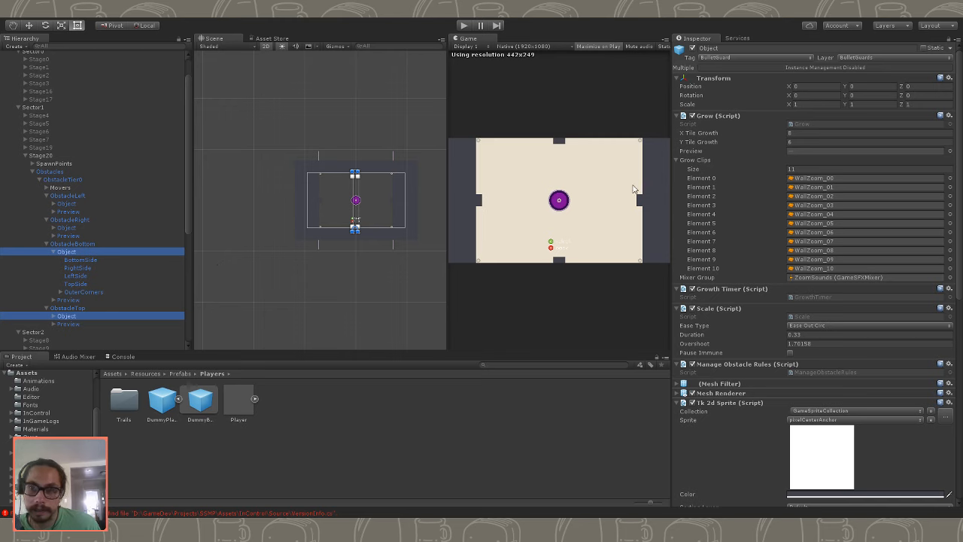
pyautogui.click(820, 143)
pyautogui.moveTo(820, 144); pyautogui.dragTo(681, 138)
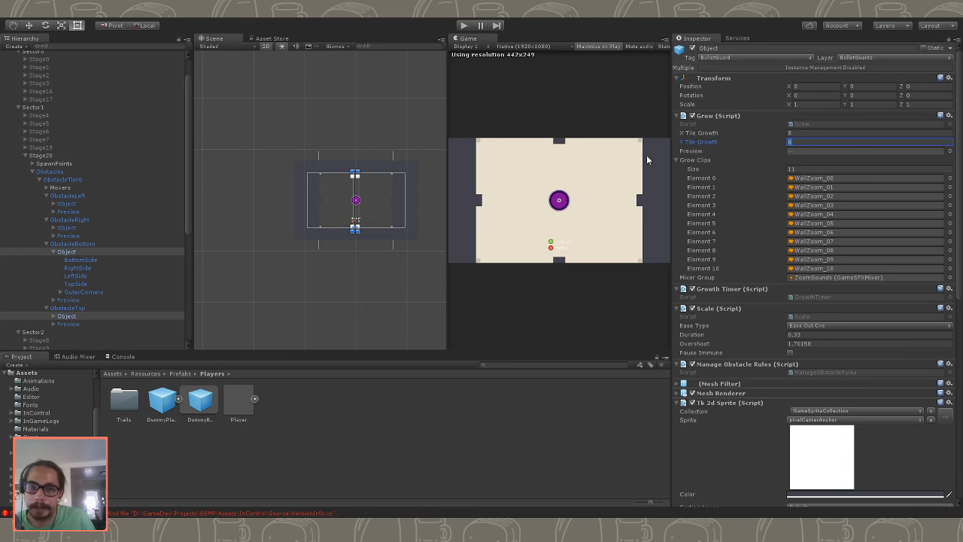
# - Compare the tile growth settings of the Object in ObstacleTop with those in ObstacleLeft and ObstacleRight
pyautogui.click(85, 245)
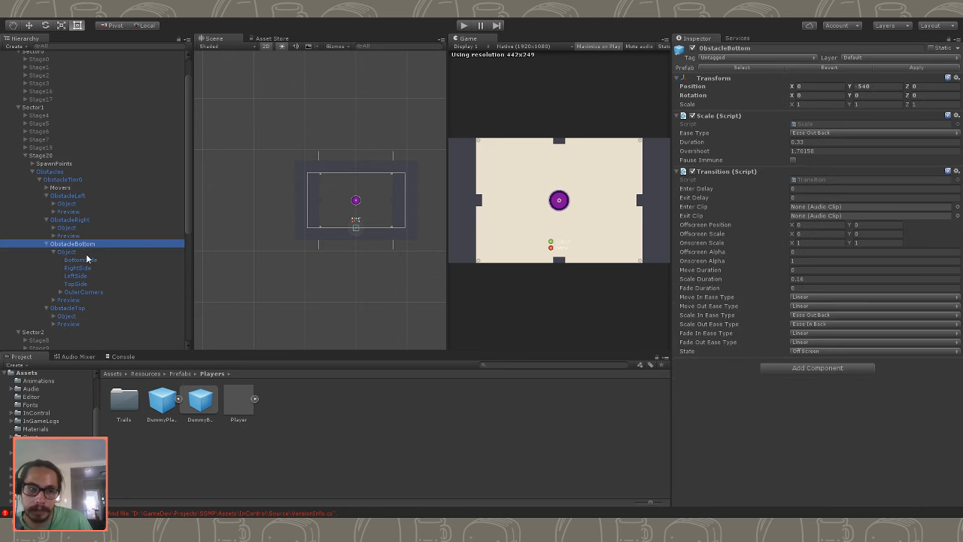
pyautogui.click(86, 252)
pyautogui.click(87, 314)
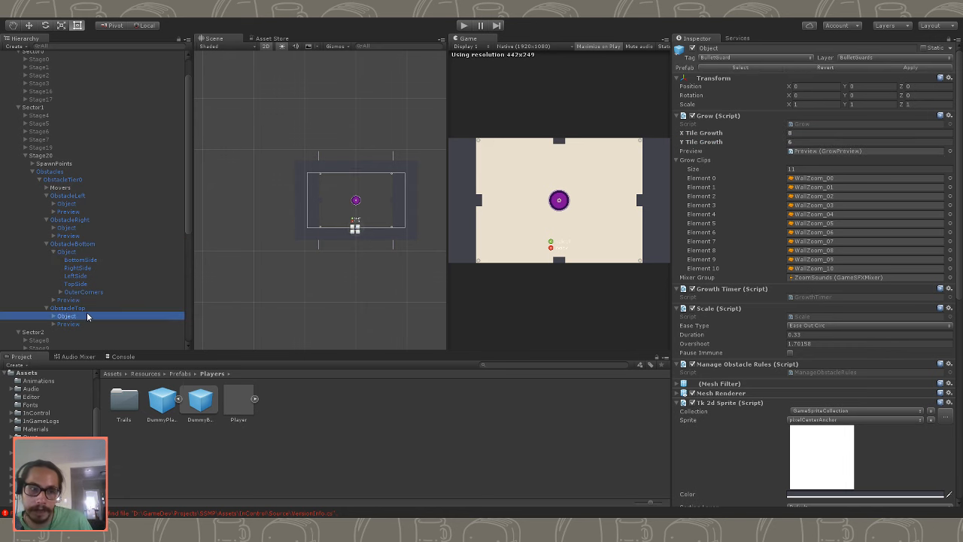
pyautogui.click(67, 227)
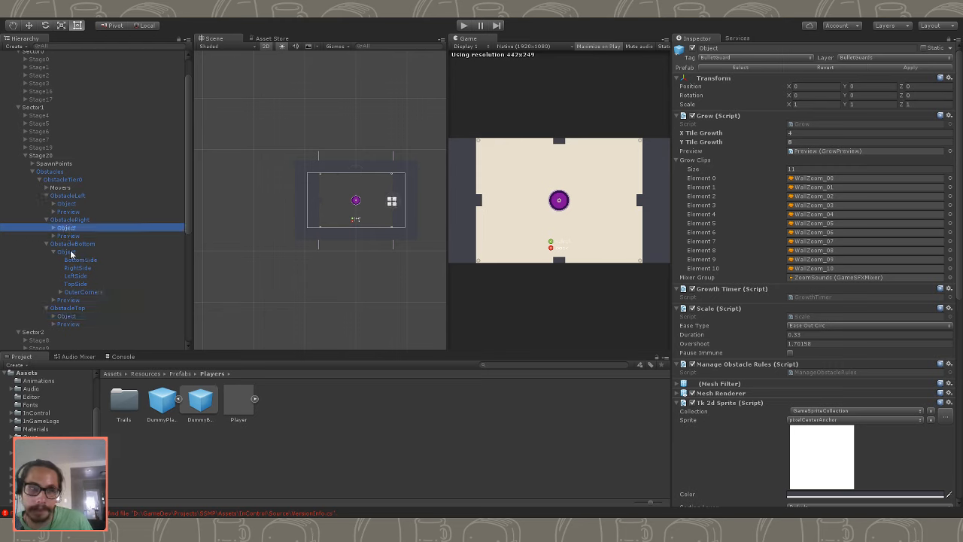
pyautogui.keyDown('ctrl'); pyautogui.click(75, 205); pyautogui.keyUp('ctrl')
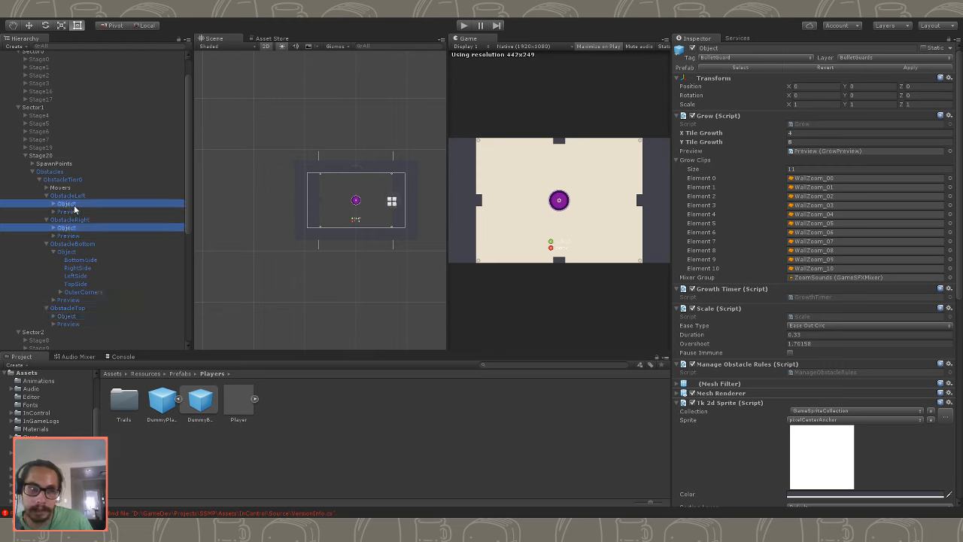
pyautogui.click(87, 315)
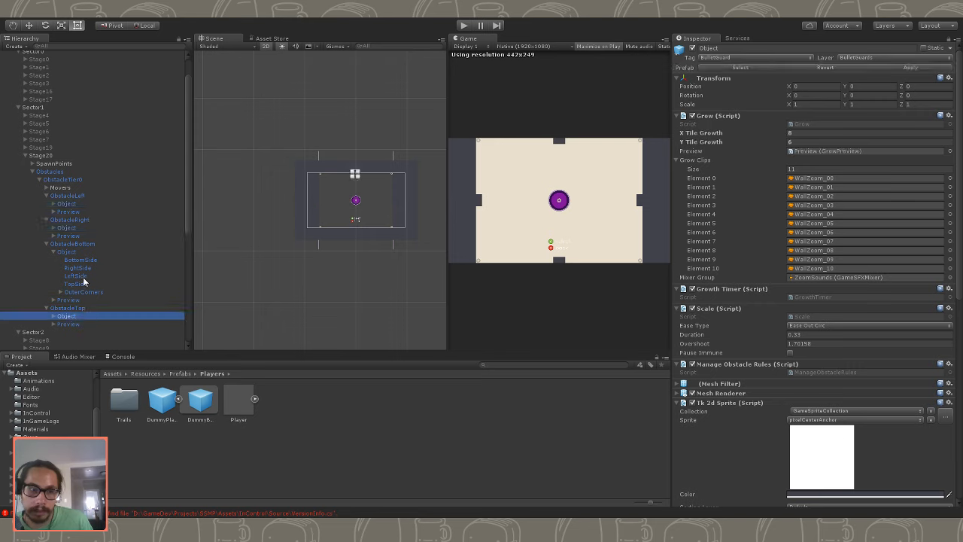
# - Set the Y Tile Growth of the Objects in ObstacleLeft and ObstacleRight to 12
pyautogui.click(79, 229)
pyautogui.keyDown('ctrl'); pyautogui.click(81, 203); pyautogui.keyUp('ctrl')
pyautogui.click(799, 141)
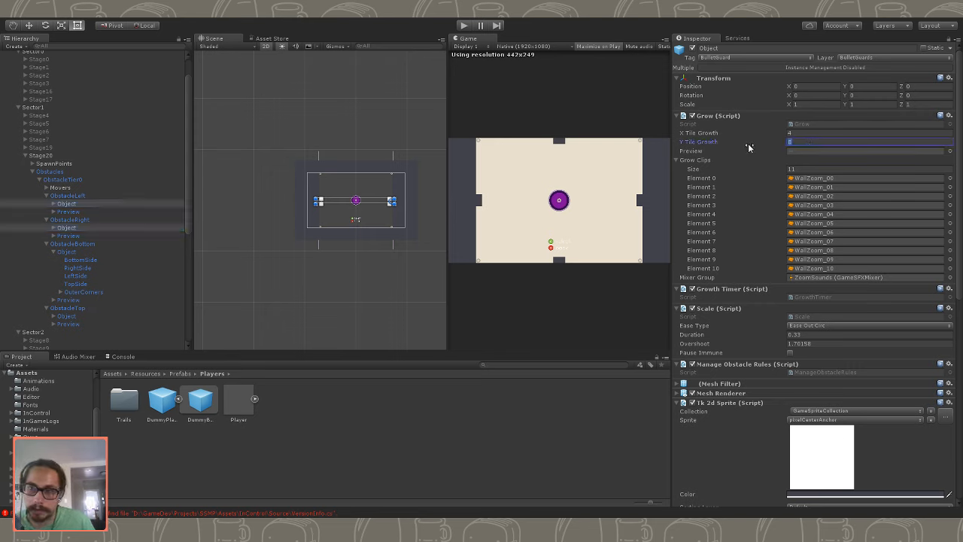
pyautogui.write('12')
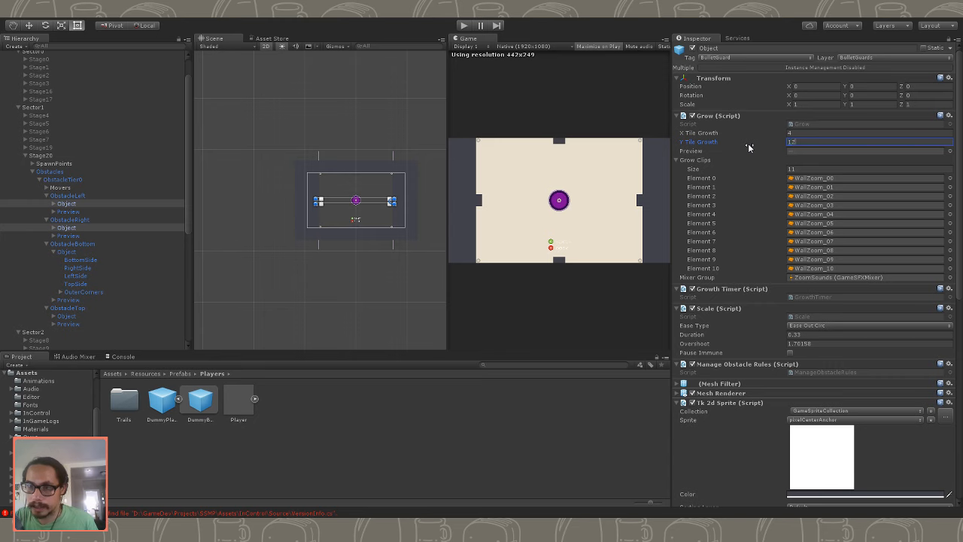
# - Set the X Tile Growth of the Objects in ObstacleBottom and ObstacleTop to 16
pyautogui.click(79, 316)
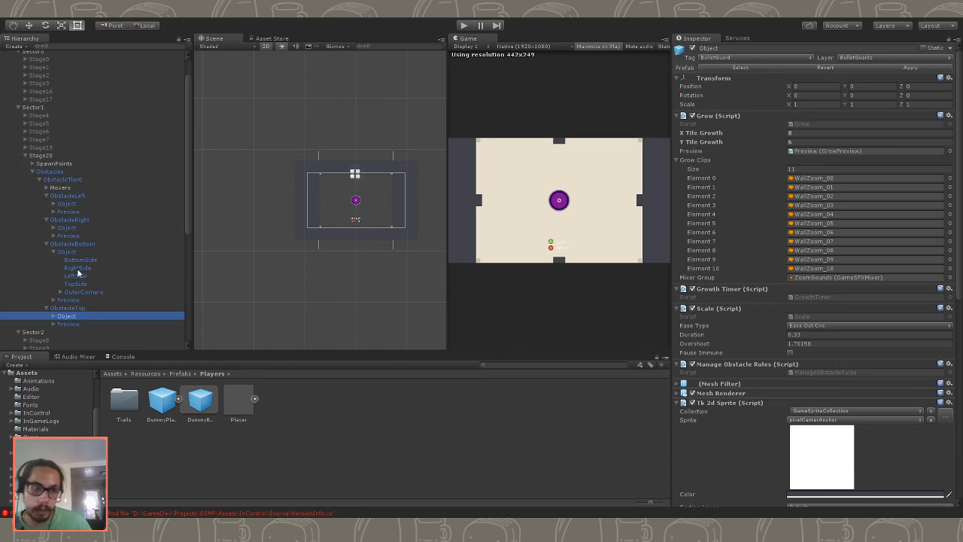
pyautogui.click(58, 254)
pyautogui.keyDown('ctrl'); pyautogui.click(67, 251); pyautogui.keyUp('ctrl')
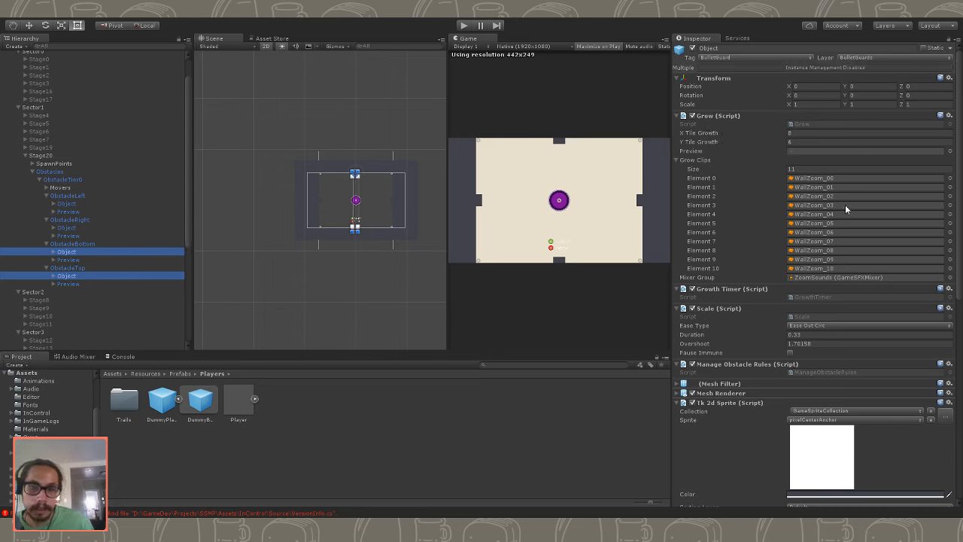
pyautogui.click(809, 142)
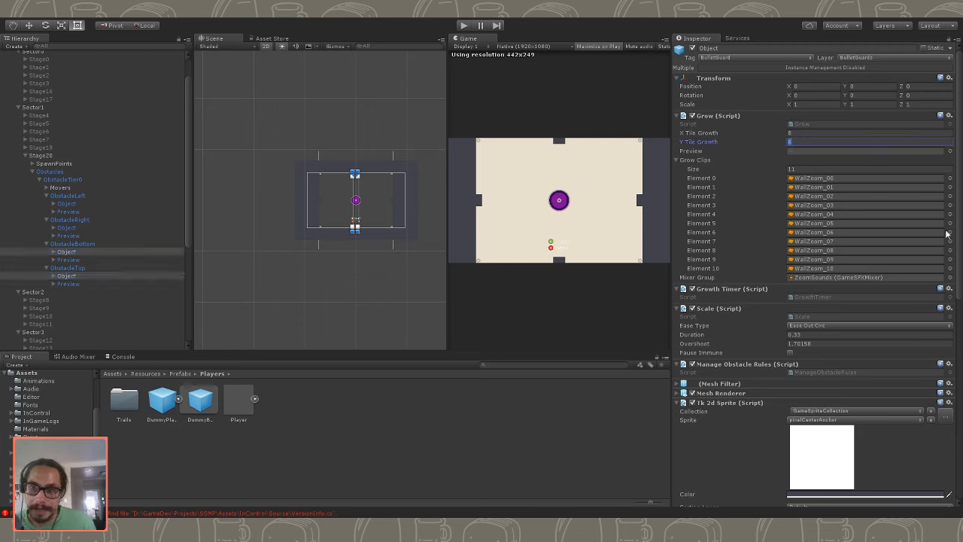
pyautogui.click(80, 228)
pyautogui.keyDown('ctrl'); pyautogui.click(67, 203); pyautogui.keyUp('ctrl')
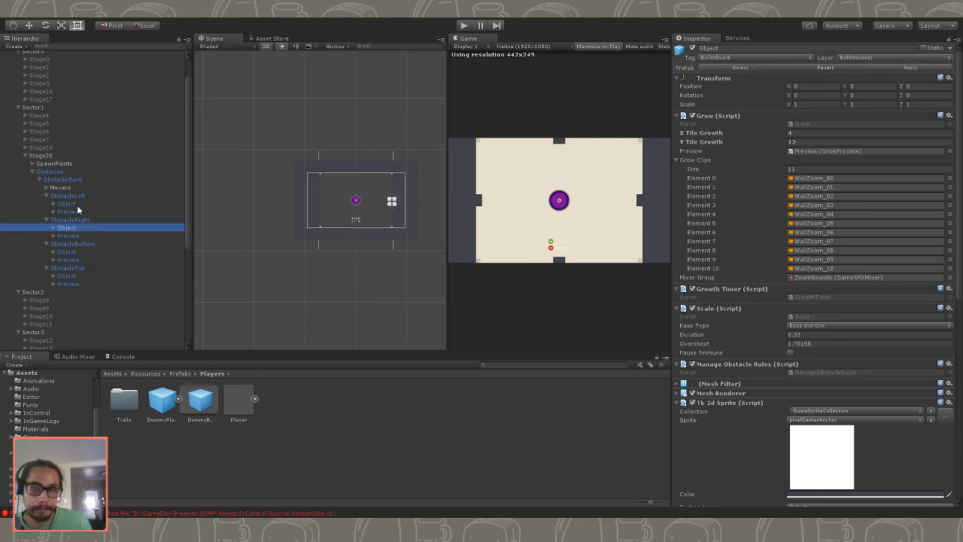
pyautogui.click(74, 275)
pyautogui.keyDown('ctrl'); pyautogui.click(76, 252); pyautogui.keyUp('ctrl')
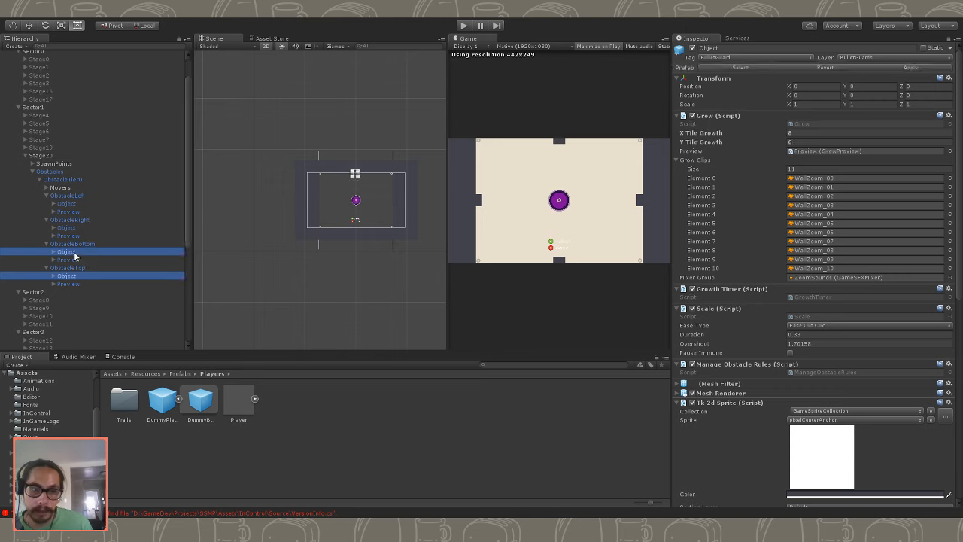
pyautogui.click(753, 134)
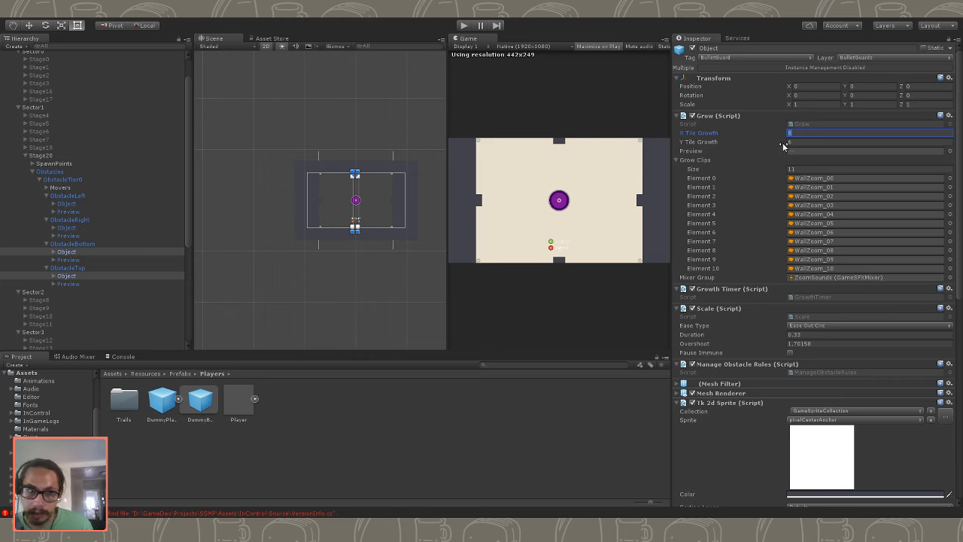
pyautogui.write('16')
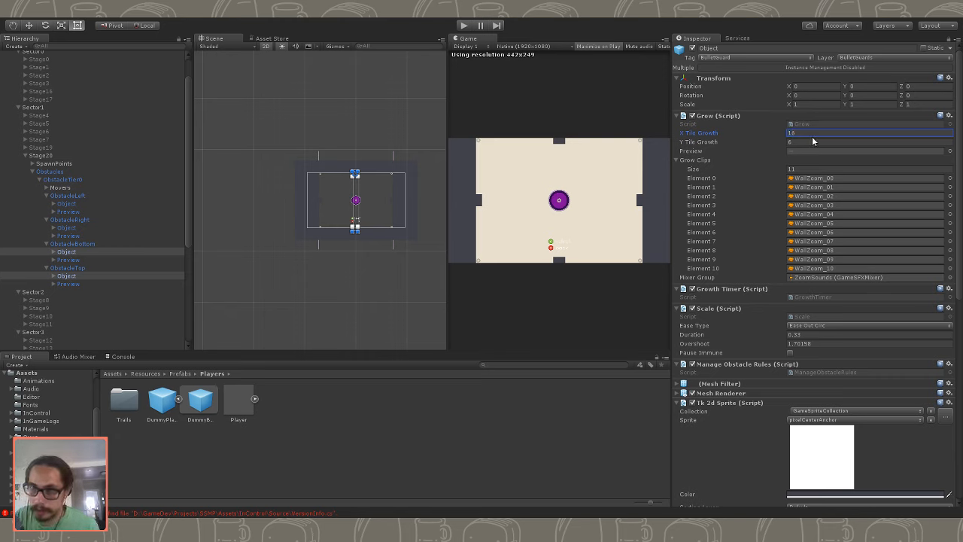
# - Run Stage20 to test the growth of all four edge obstacles, and stop the game
pyautogui.click(463, 26)
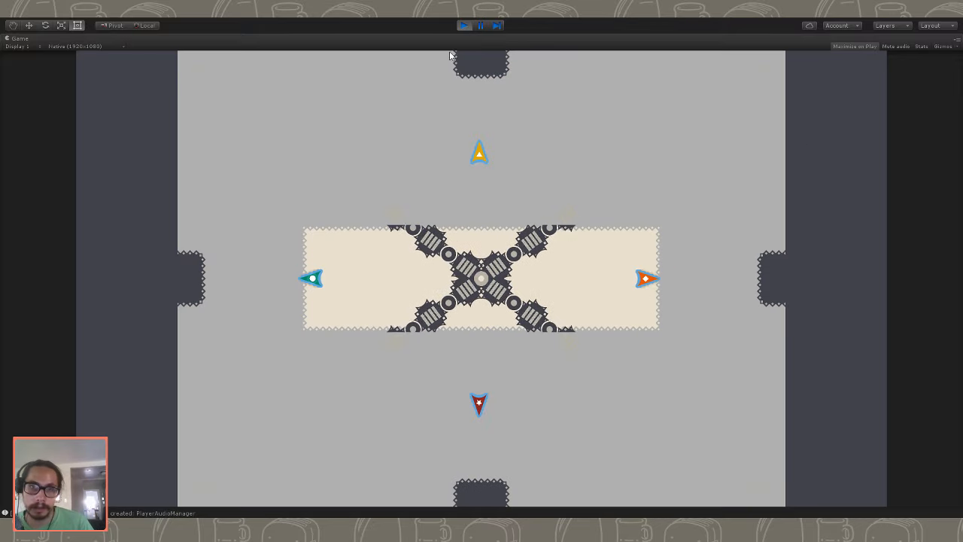
pyautogui.click(464, 25)
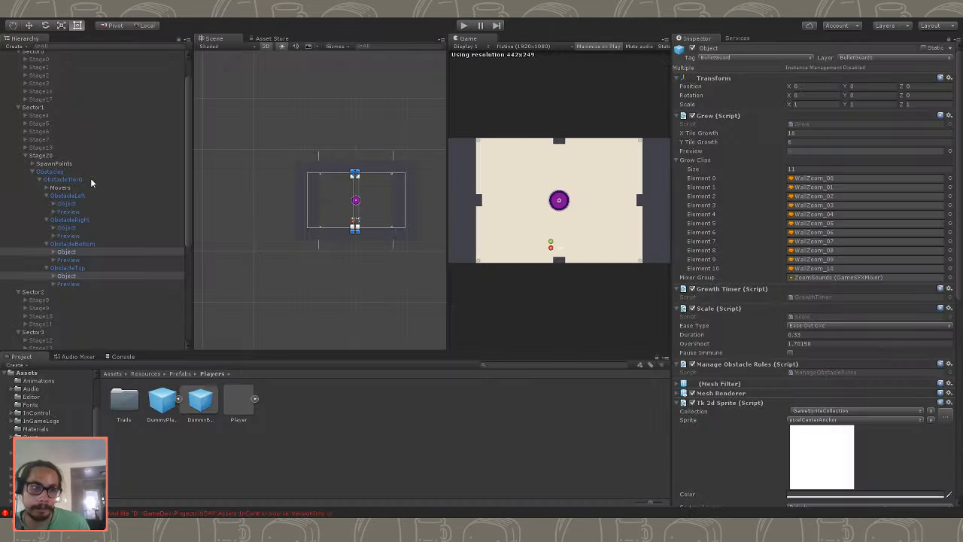
# - Try a short run of Stage20 with ObstacleTop deactivated, and reactivate ObstacleTop after stopping the game
pyautogui.click(61, 156)
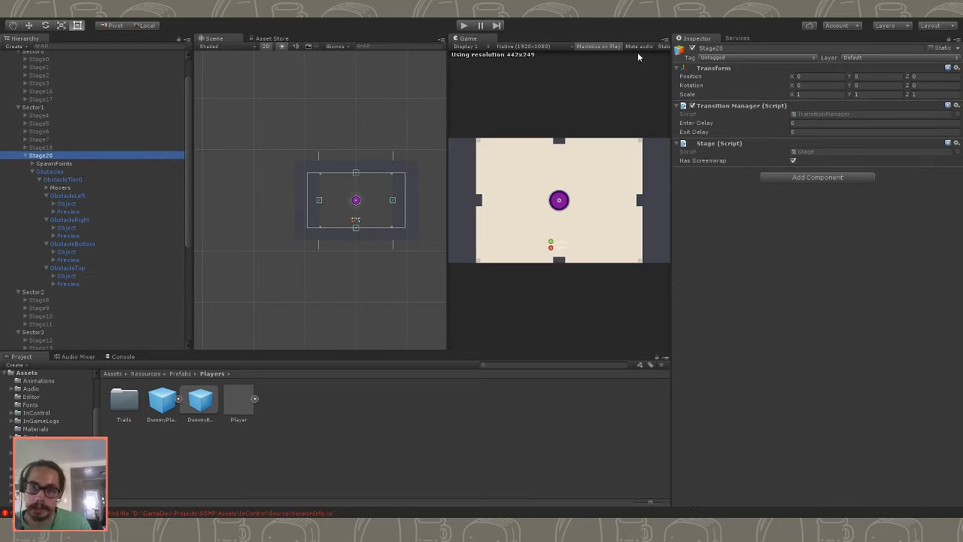
pyautogui.click(96, 196)
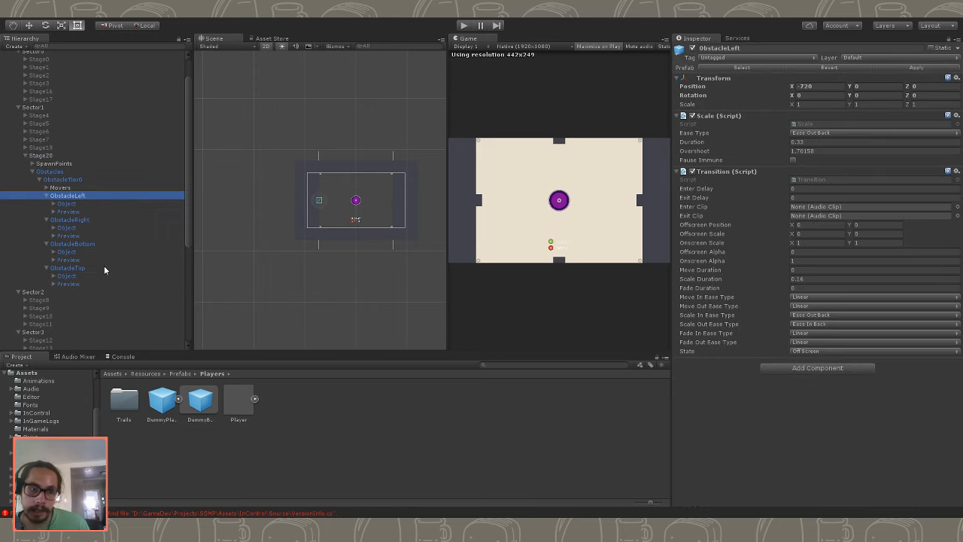
pyautogui.click(75, 268)
pyautogui.click(696, 49)
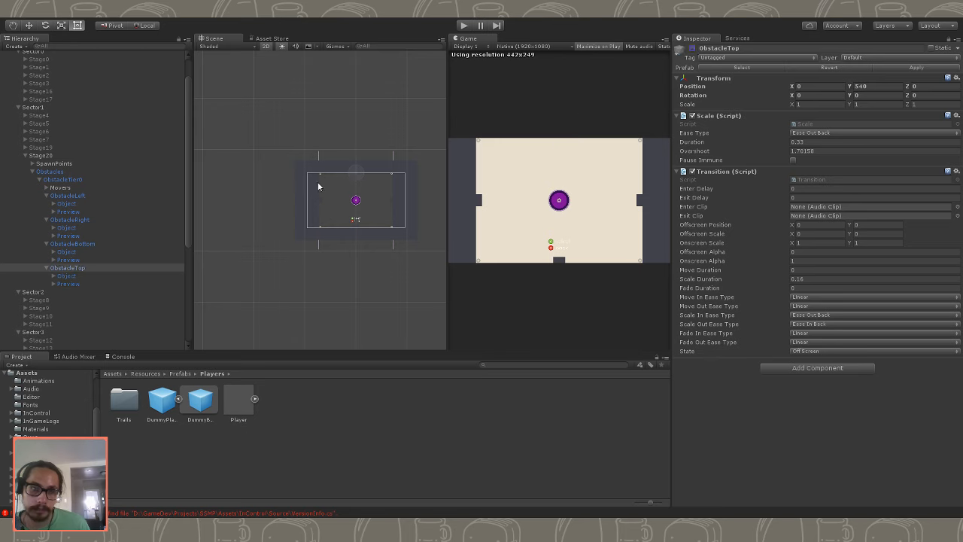
pyautogui.click(464, 26)
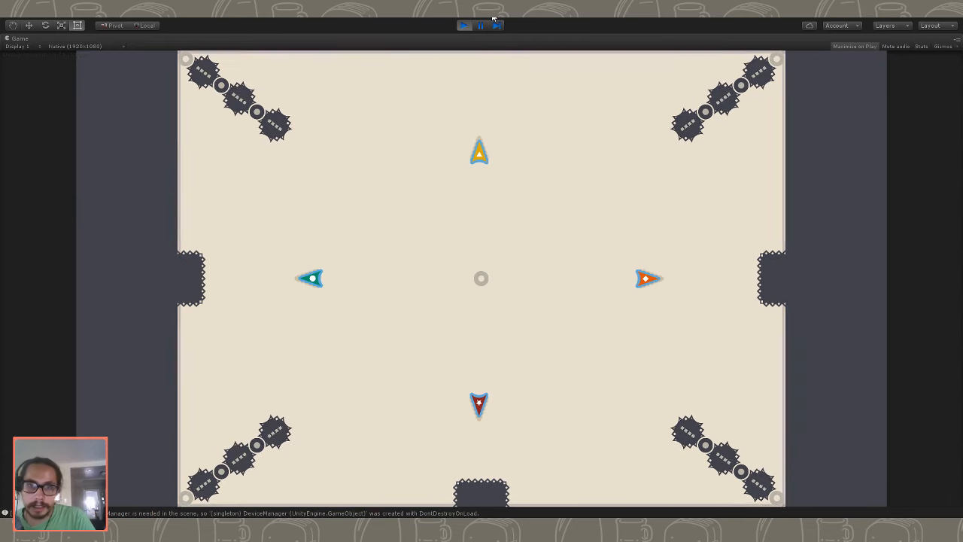
pyautogui.hotkey('ctrl', 'p')
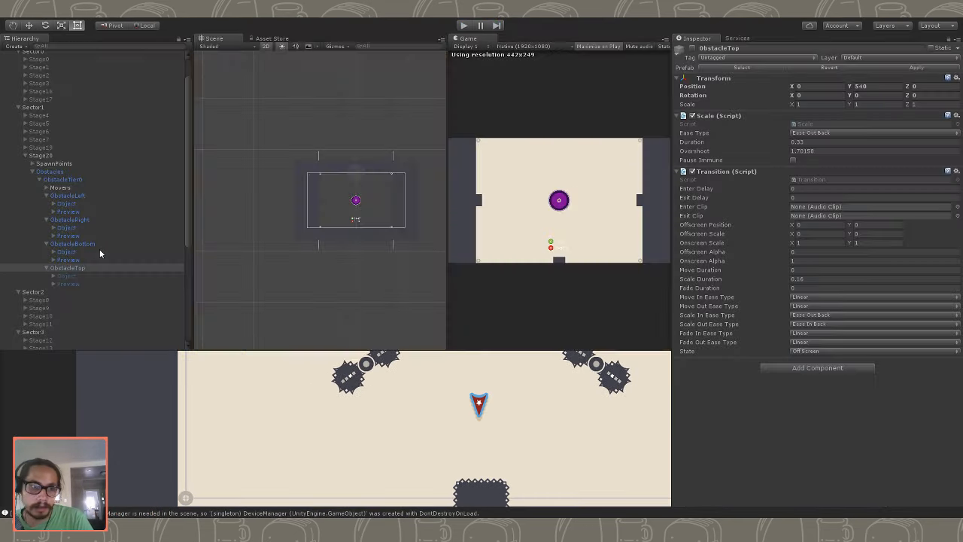
pyautogui.click(85, 270)
pyautogui.click(692, 48)
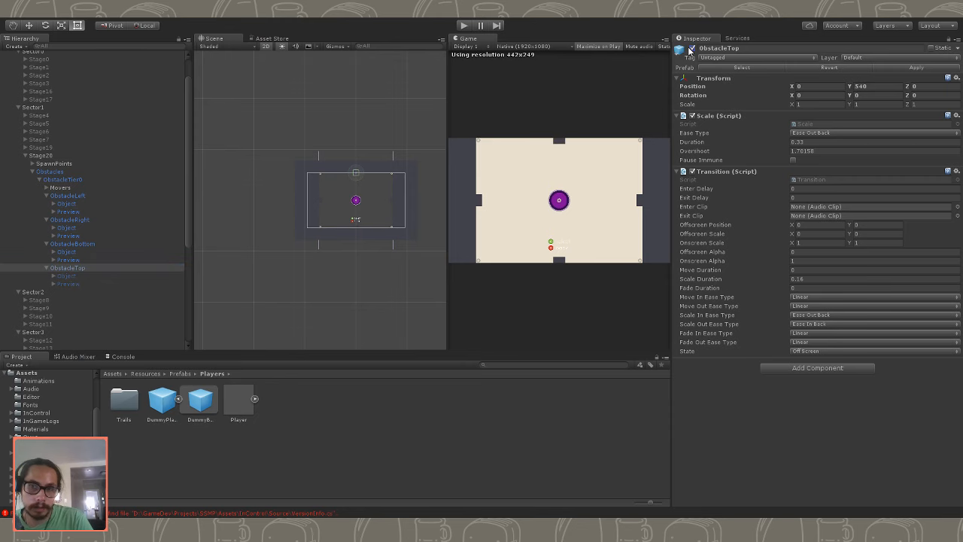
# - Deactivate the Stage20 object and run the game to test the edge obstacles' growth, stopping it when done
pyautogui.click(40, 156)
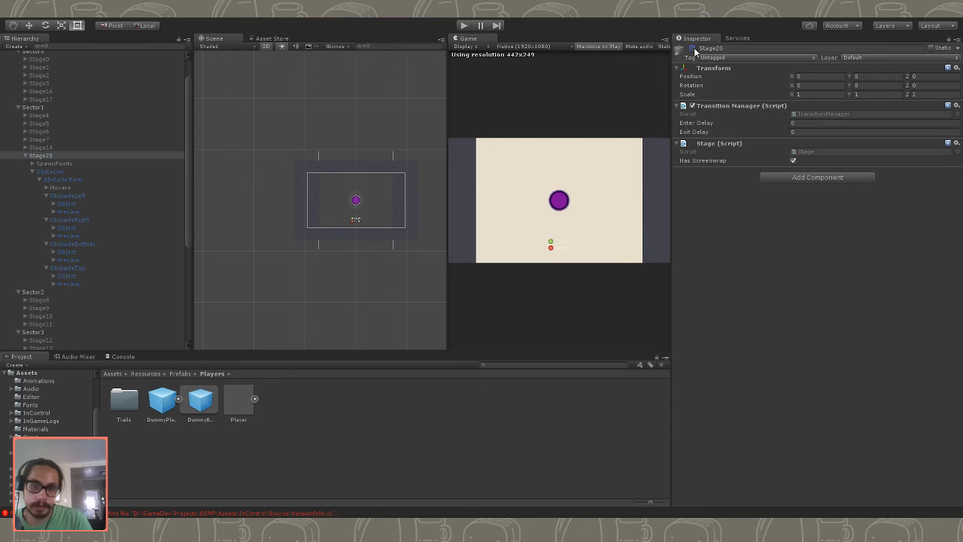
pyautogui.click(462, 27)
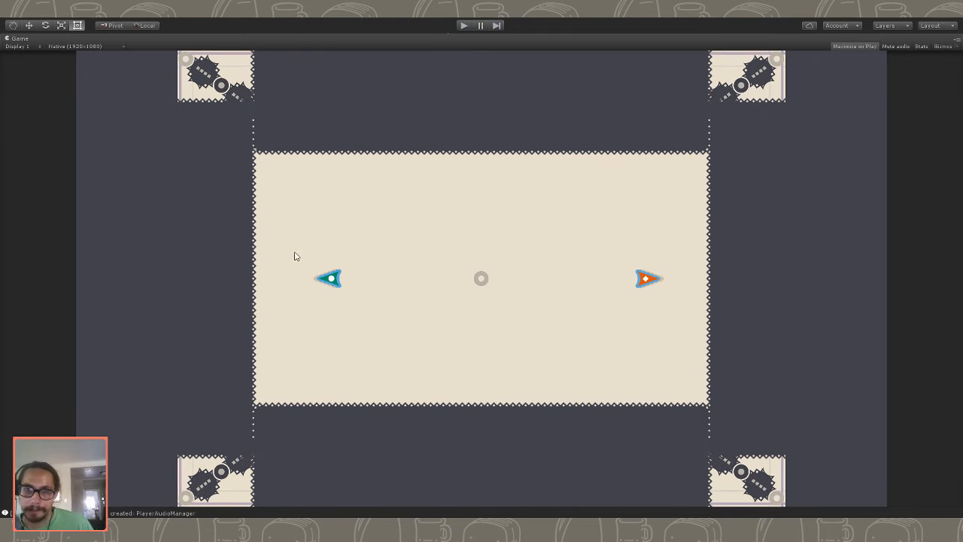
pyautogui.hotkey('ctrl', 'p')
# - Set the Y Tile Growth of the Objects in ObstacleBottom and ObstacleTop to 4
pyautogui.click(83, 203)
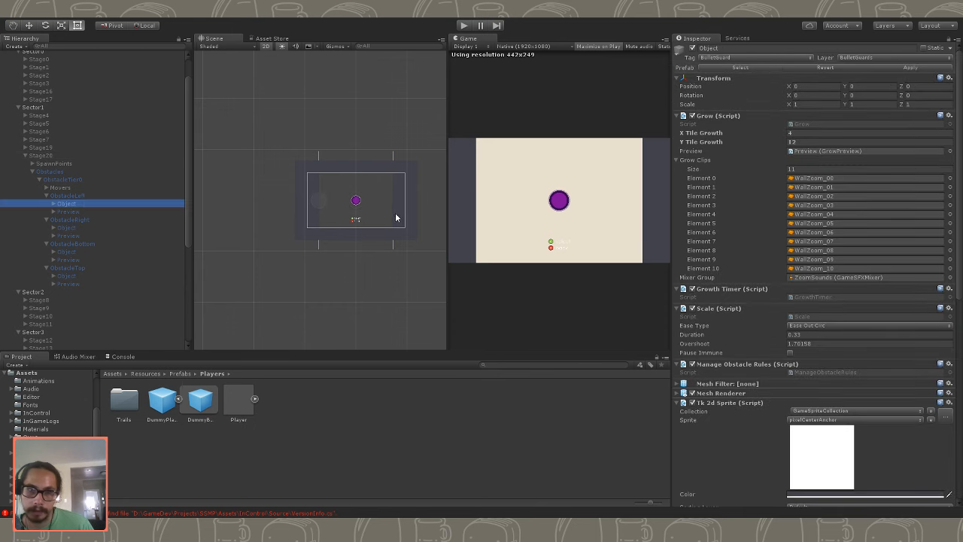
pyautogui.click(87, 251)
pyautogui.click(88, 228)
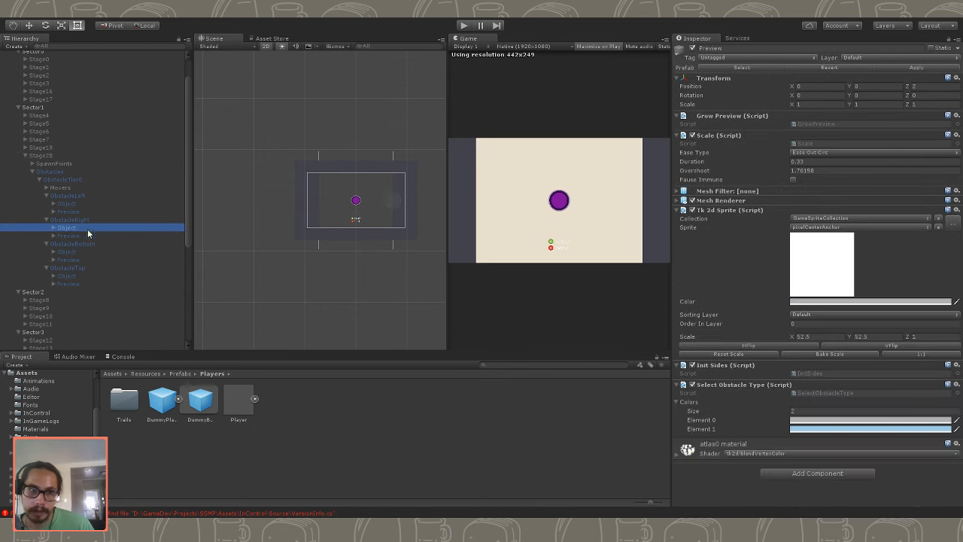
pyautogui.click(83, 204)
pyautogui.click(82, 228)
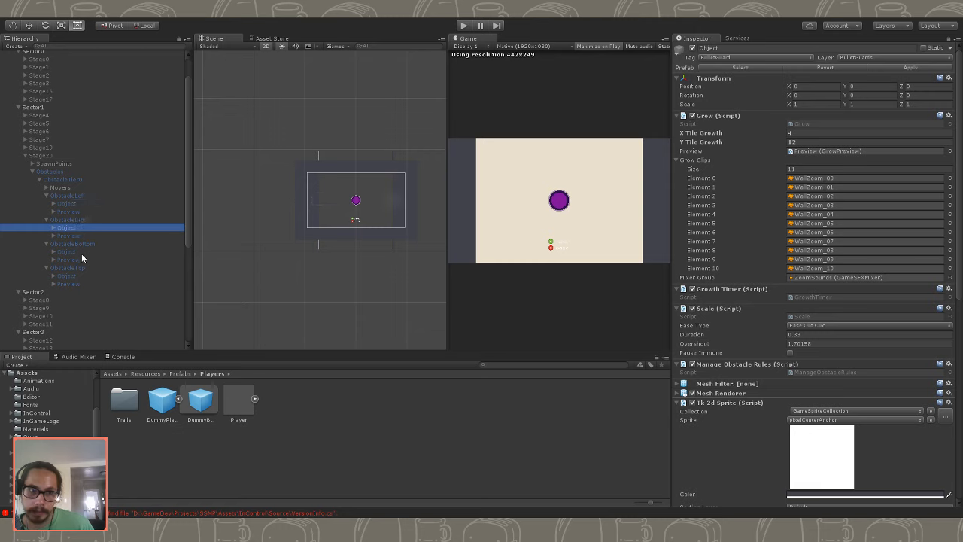
pyautogui.click(77, 252)
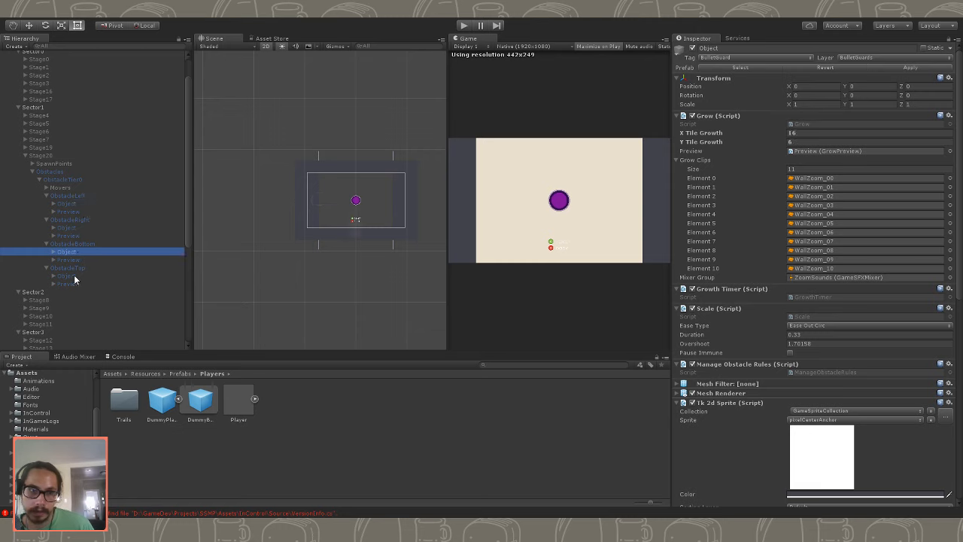
pyautogui.keyDown('ctrl'); pyautogui.click(74, 277); pyautogui.keyUp('ctrl')
pyautogui.click(802, 141)
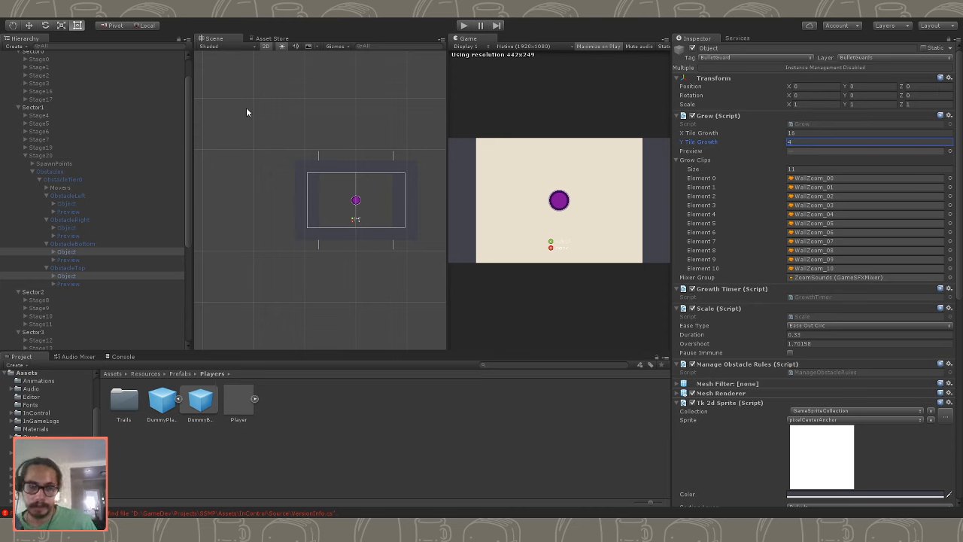
# - Run Stage20 to test the edge obstacles with their new Y Tile Growth, and stop the game
pyautogui.click(465, 26)
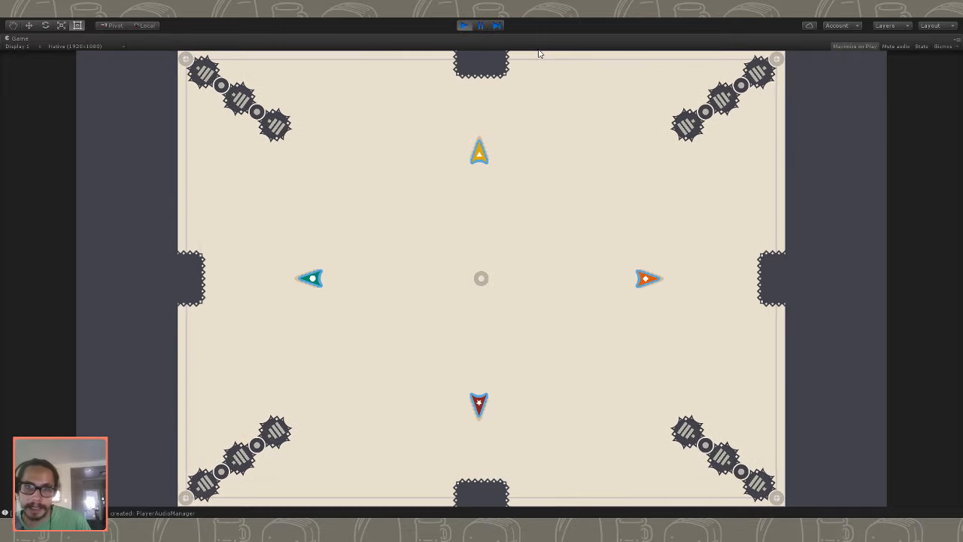
pyautogui.click(464, 26)
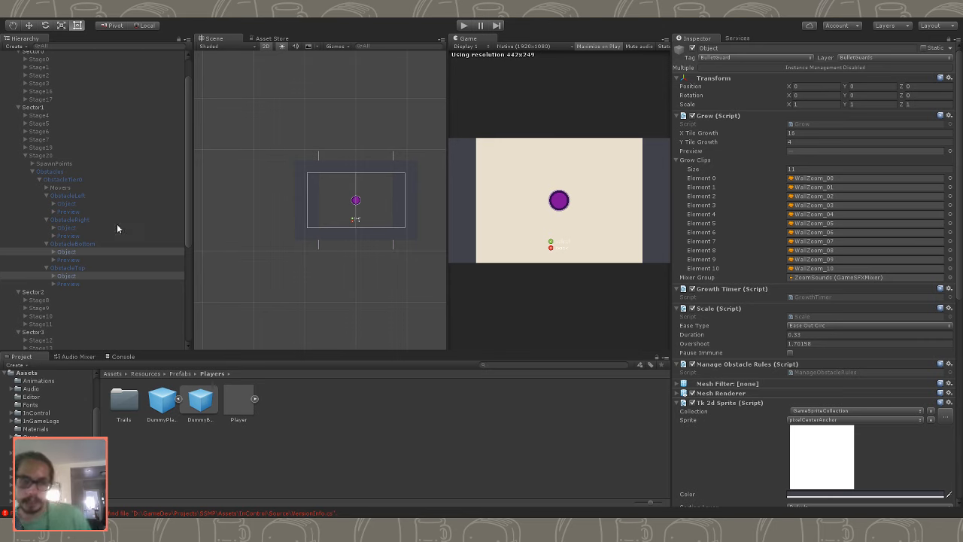
# - Duplicate Stage20 in Sector1 and rename the copy Stage21
pyautogui.click(34, 172)
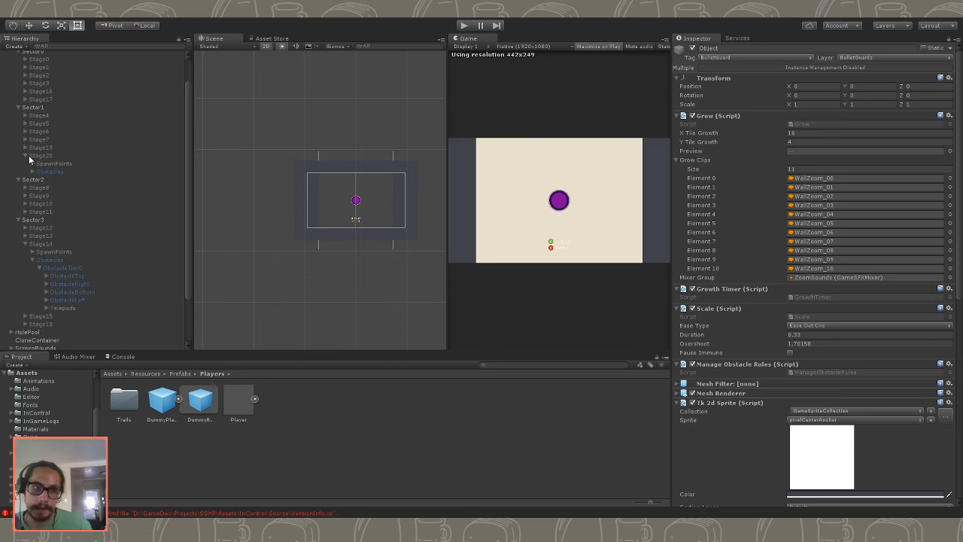
pyautogui.click(38, 156)
pyautogui.hotkey('ctrl', 'd')
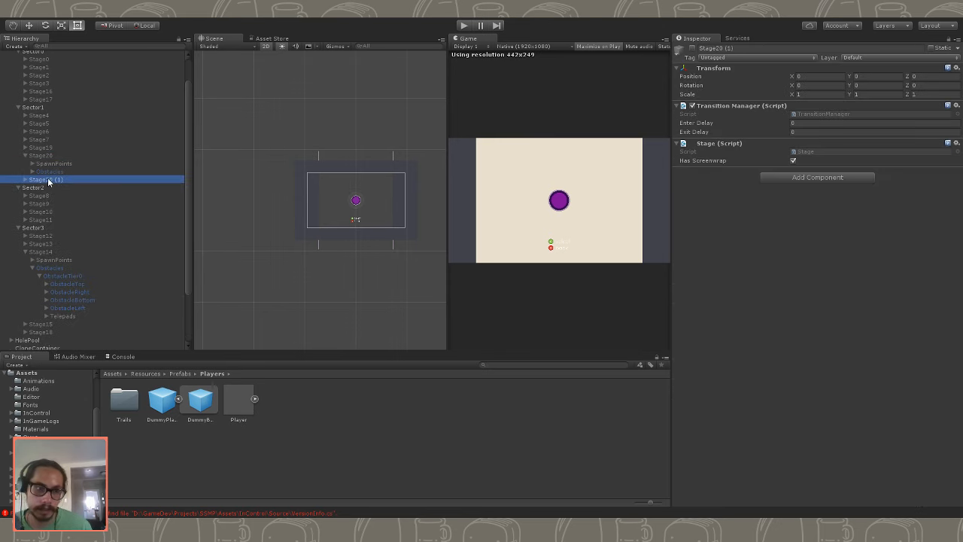
pyautogui.click(48, 180)
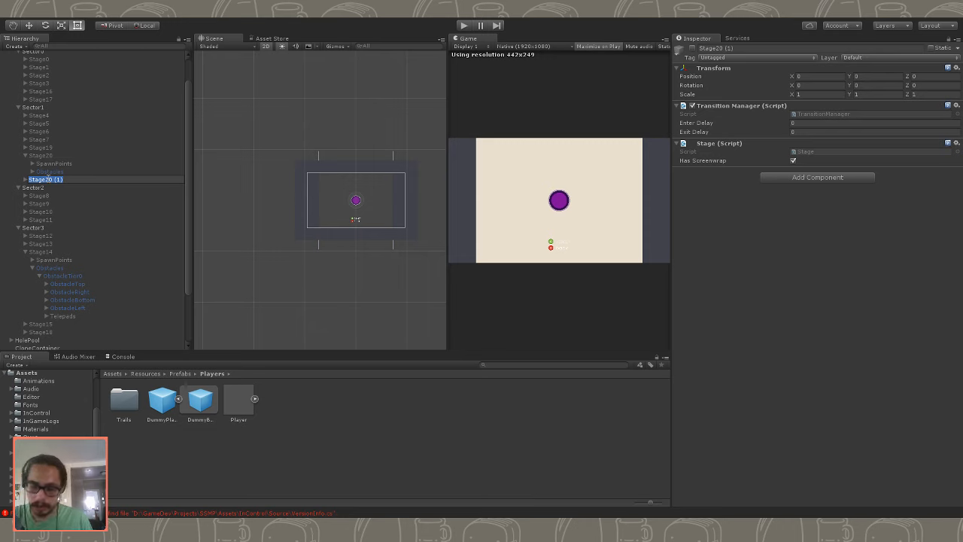
pyautogui.write('Stage21')
pyautogui.press('Return')
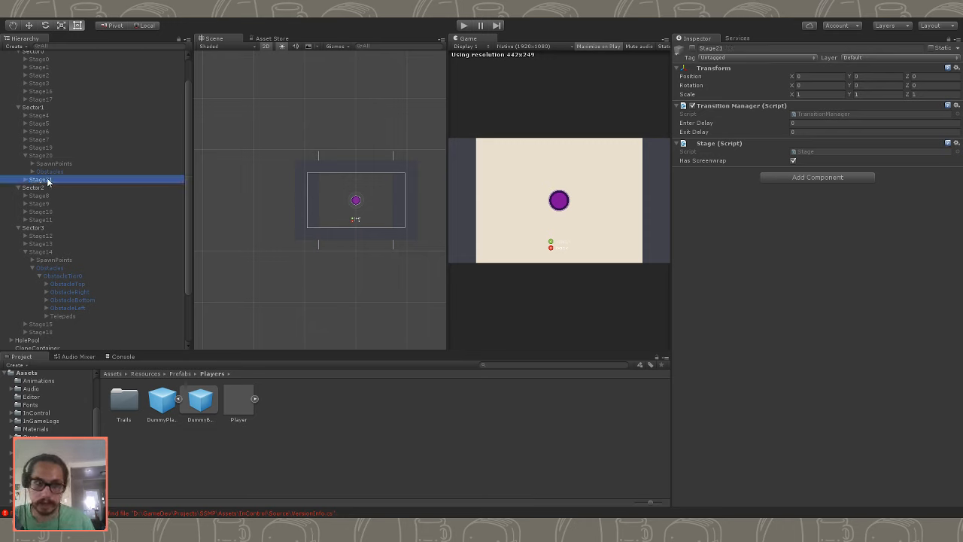
# - Set the Test Stage of the Game object's Testbed script to 21
pyautogui.scroll(2, 47, 182)
pyautogui.click(40, 73)
pyautogui.click(33, 65)
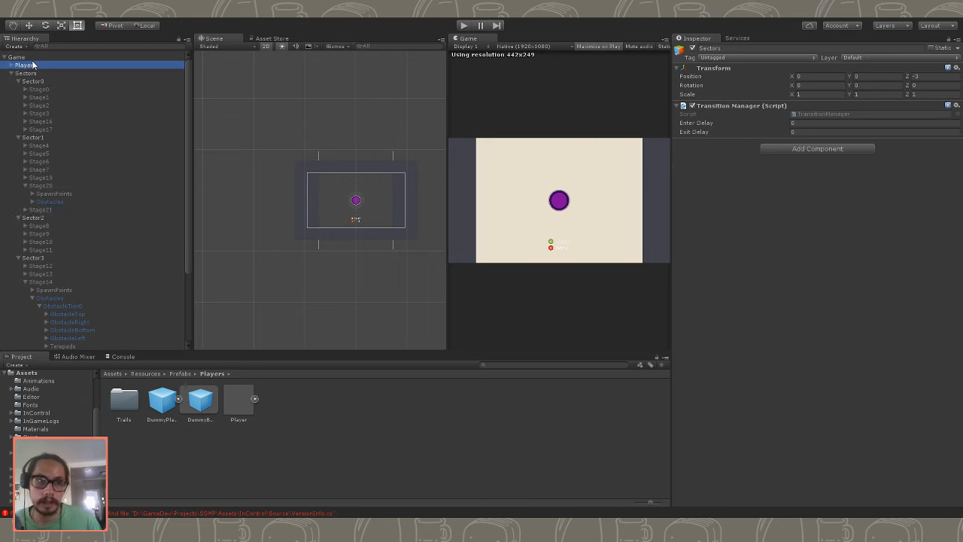
pyautogui.click(26, 58)
pyautogui.click(804, 142)
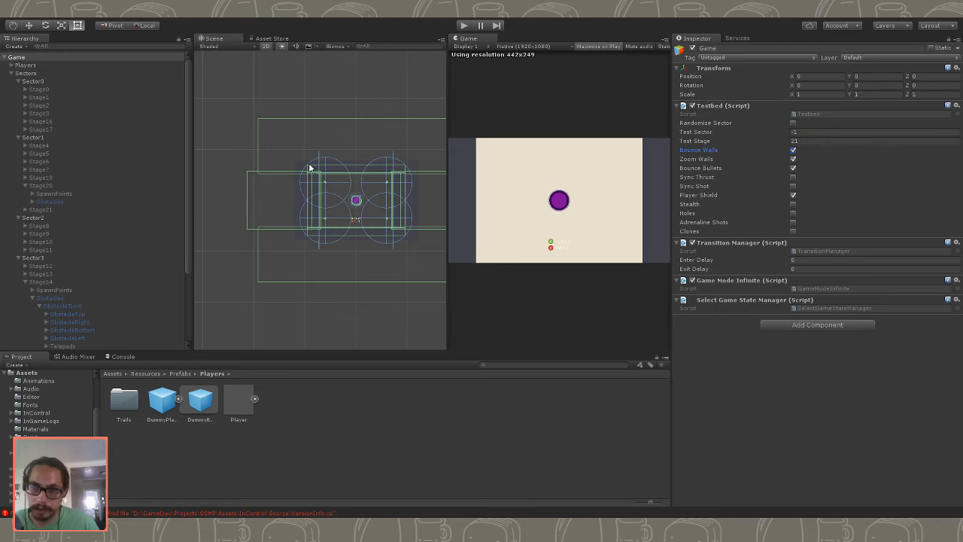
# - Activate Stage1 in Sector0 and expand it in the hierarchy
pyautogui.scroll(-3, 43, 188)
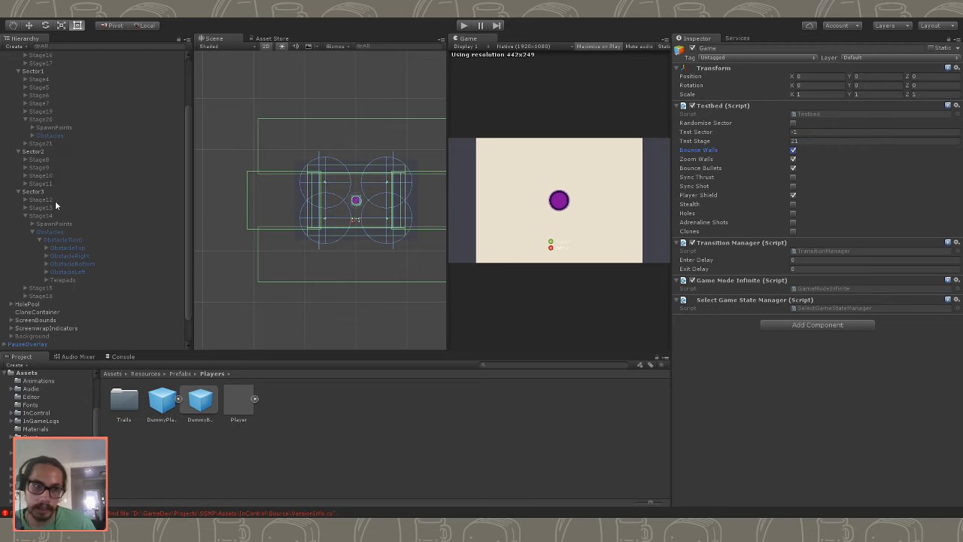
pyautogui.scroll(3, 56, 188)
pyautogui.click(60, 91)
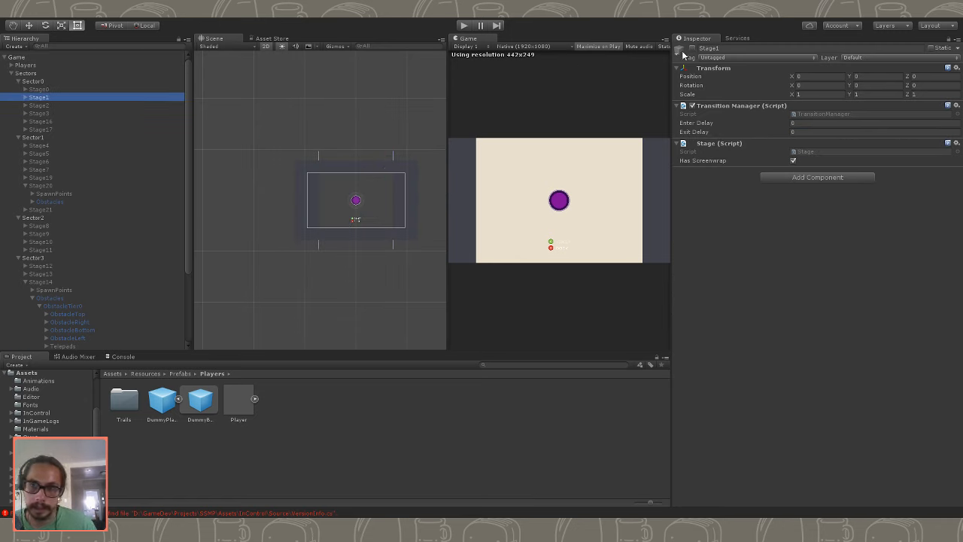
pyautogui.click(692, 48)
pyautogui.press('Down')
pyautogui.press('Up')
pyautogui.click(25, 97)
# - Copy the four corner obstacles, ObstacleTopLeft to ObstacleBottomLeft, from Stage1's ObstacleTier0 and deactivate Stage1
pyautogui.click(38, 113)
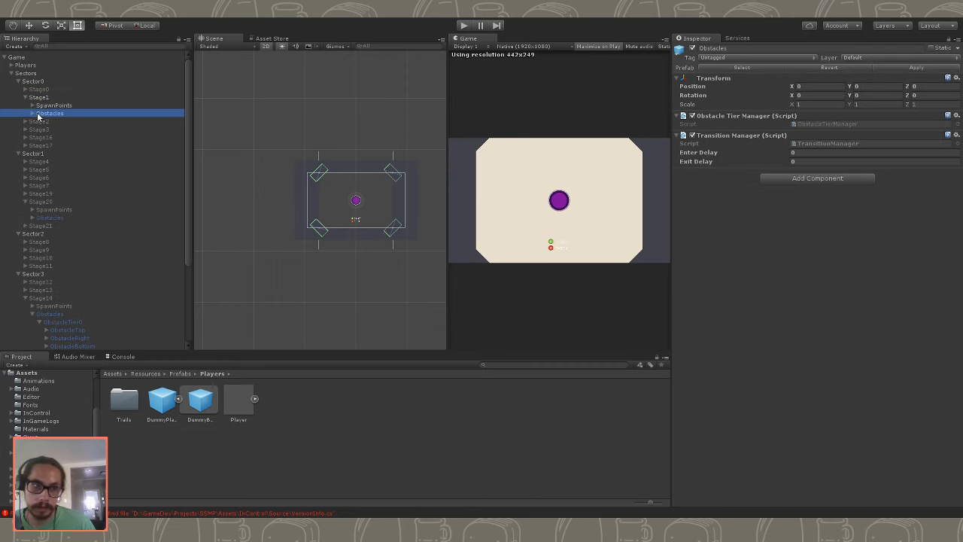
pyautogui.click(63, 121)
pyautogui.click(39, 121)
pyautogui.click(74, 129)
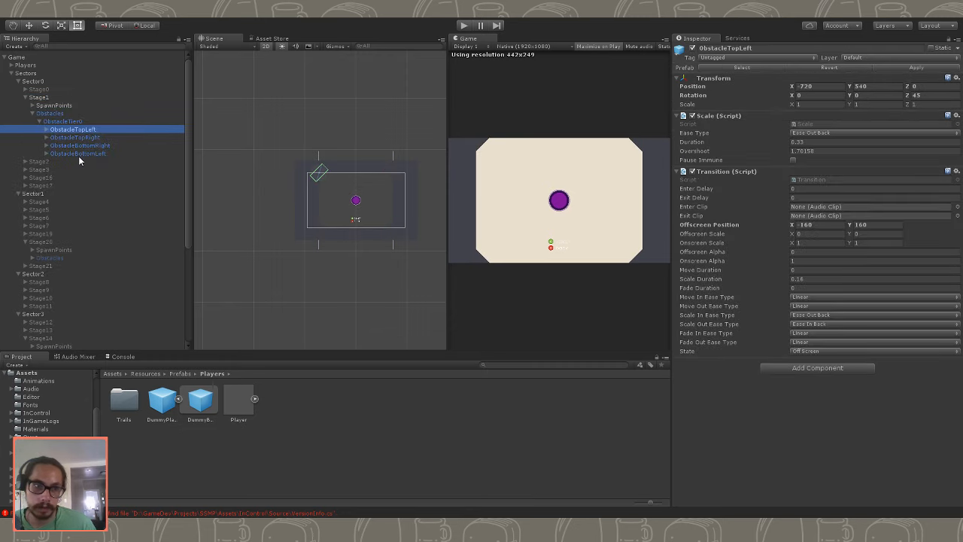
pyautogui.keyDown('shift'); pyautogui.click(78, 154); pyautogui.keyUp('shift')
pyautogui.click(43, 97)
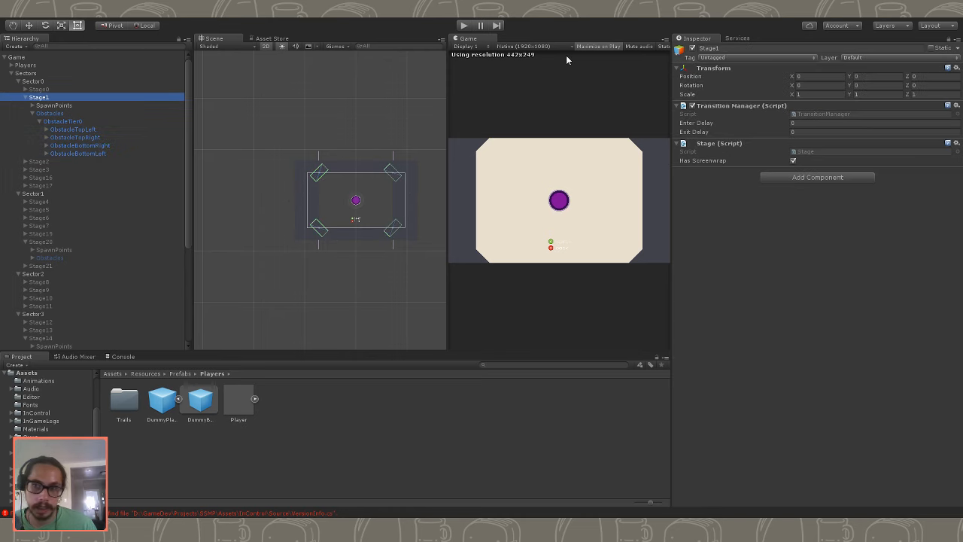
# - Activate the Stage21 object in Sector1
pyautogui.scroll(-3, 43, 211)
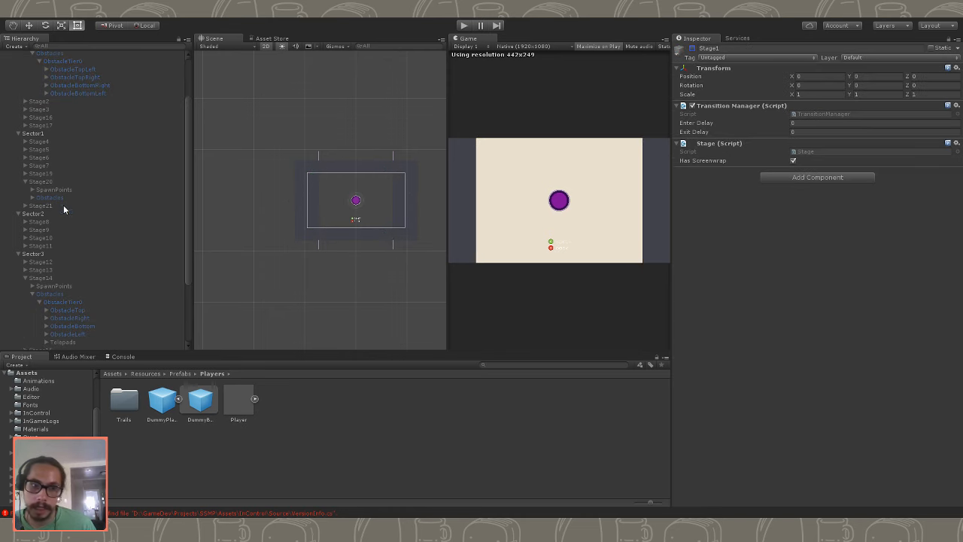
pyautogui.scroll(-3, 64, 210)
pyautogui.scroll(3, 48, 259)
pyautogui.scroll(-1, 49, 209)
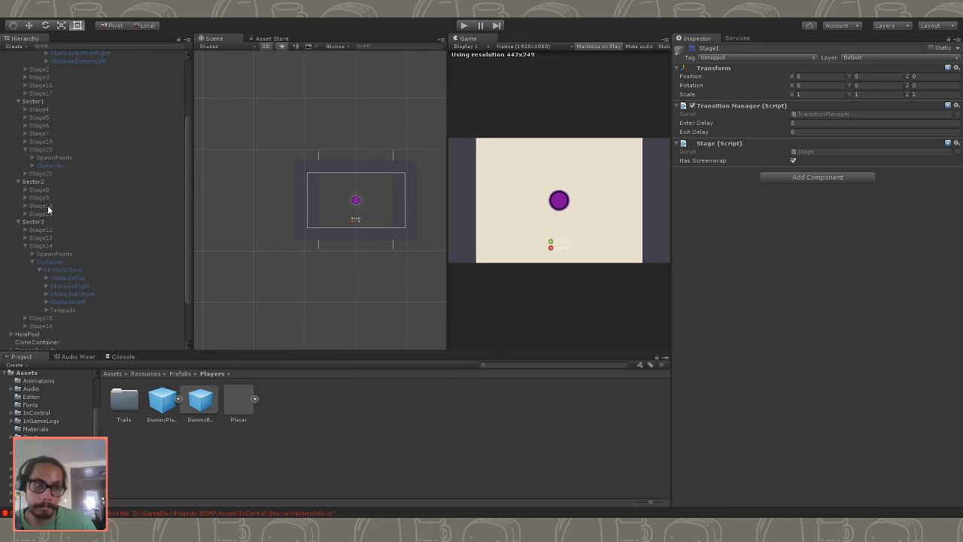
pyautogui.scroll(-1, 47, 210)
pyautogui.click(41, 143)
pyautogui.click(694, 48)
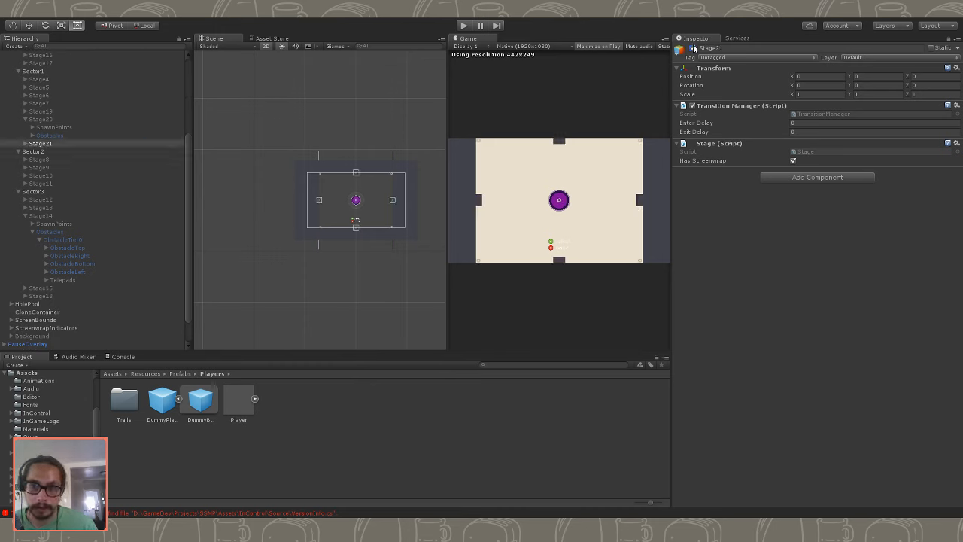
# - Delete the four edge obstacles from Stage21's ObstacleTier0, keeping Movers
pyautogui.click(26, 144)
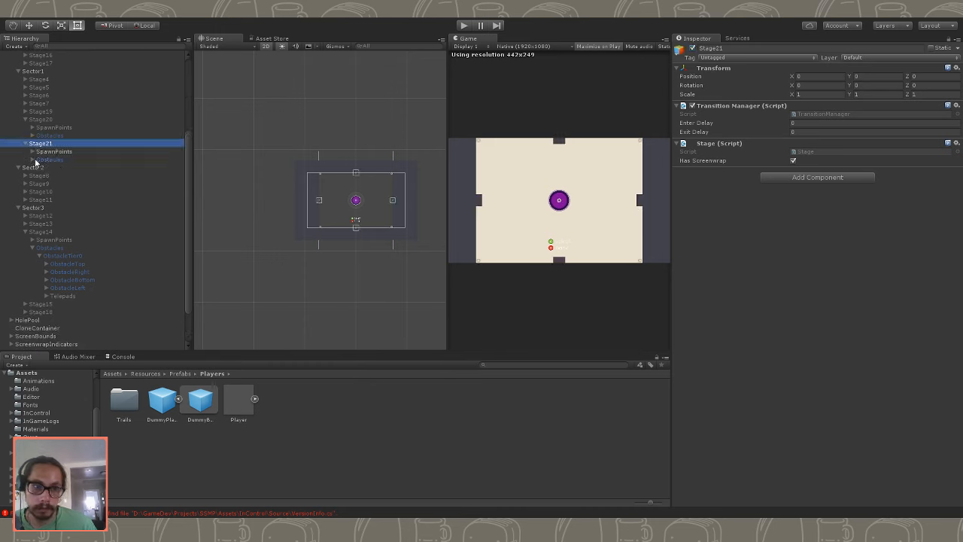
pyautogui.click(32, 160)
pyautogui.click(39, 168)
pyautogui.click(67, 184)
pyautogui.keyDown('shift'); pyautogui.click(74, 208); pyautogui.keyUp('shift')
pyautogui.press('Delete')
# - Paste the copied corner obstacles beside Movers in Stage21's ObstacleTier0 and check each one's position
pyautogui.click(64, 177)
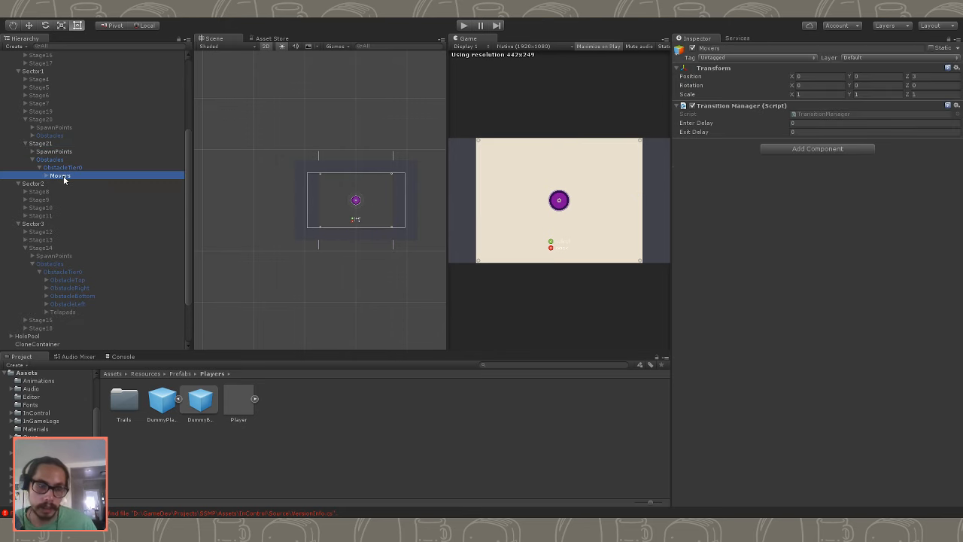
pyautogui.click(62, 168)
pyautogui.click(51, 158)
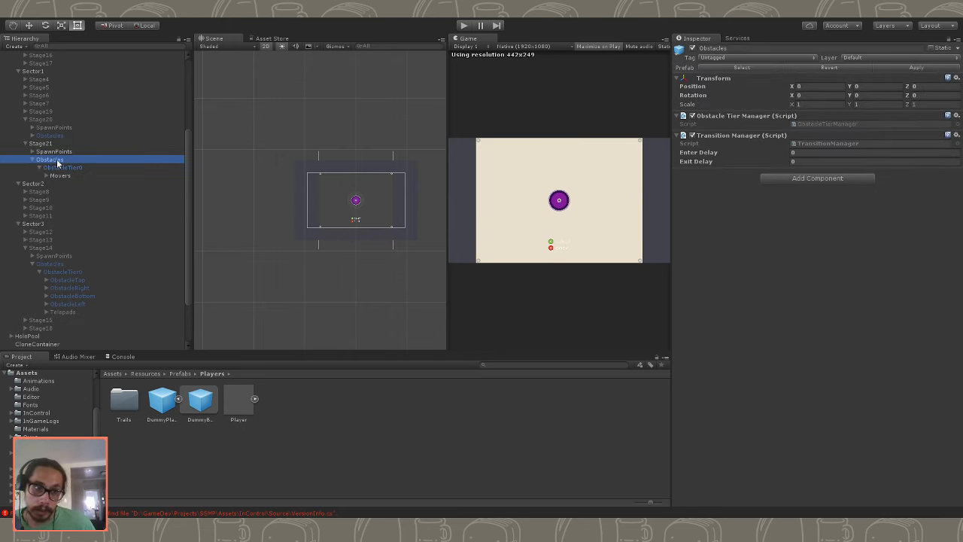
pyautogui.click(60, 167)
pyautogui.click(63, 176)
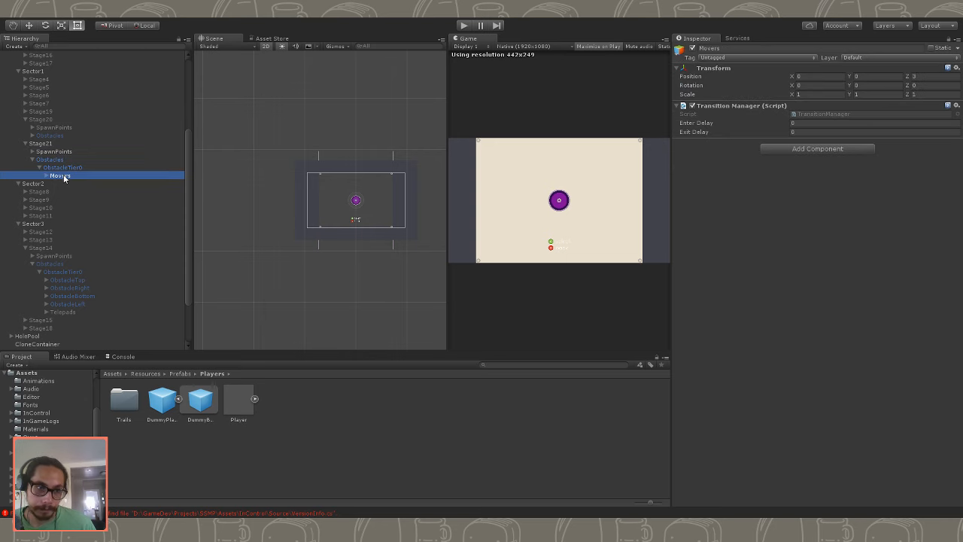
pyautogui.hotkey('ctrl', 'v')
pyautogui.click(88, 191)
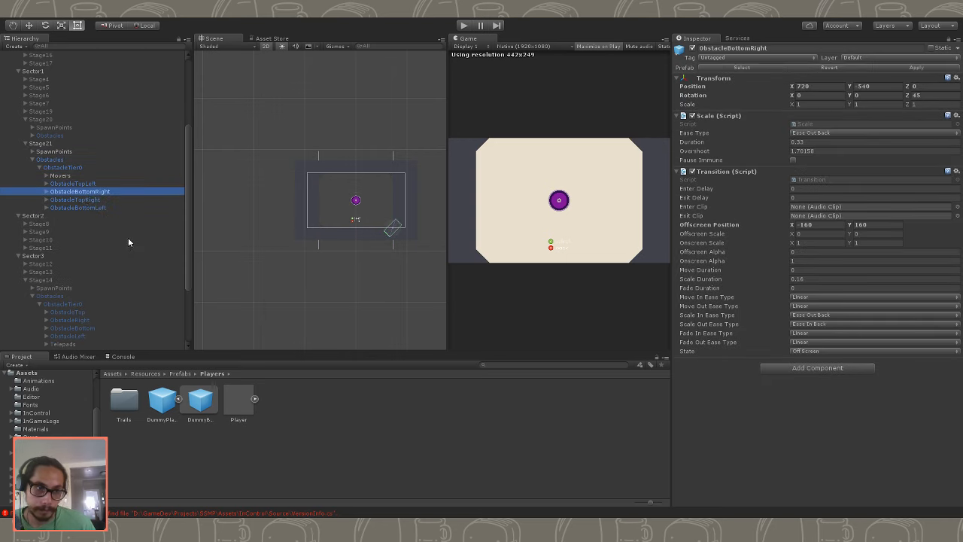
pyautogui.press('Down')
pyautogui.press('Down')
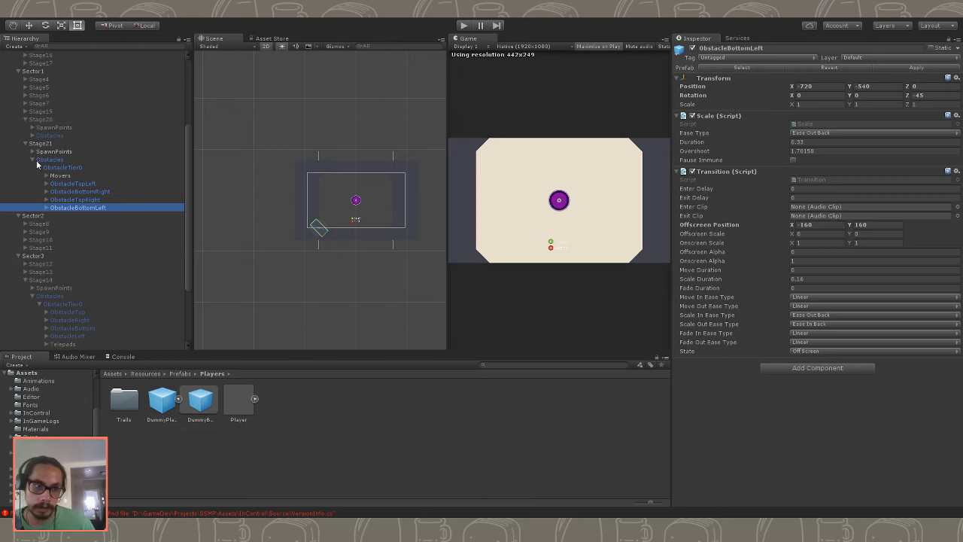
# - Collapse Stage21 in the hierarchy and deactivate it
pyautogui.click(33, 160)
pyautogui.click(38, 145)
pyautogui.click(26, 144)
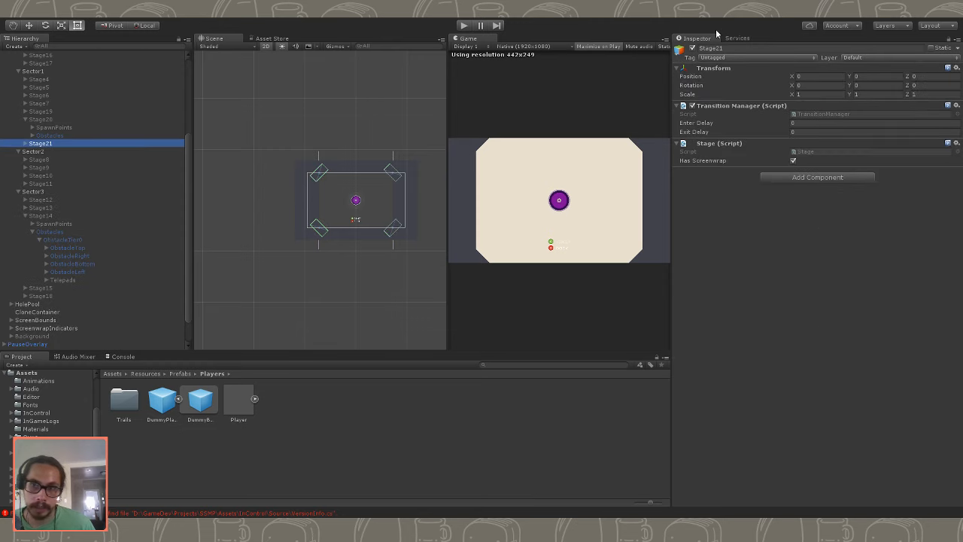
pyautogui.click(697, 49)
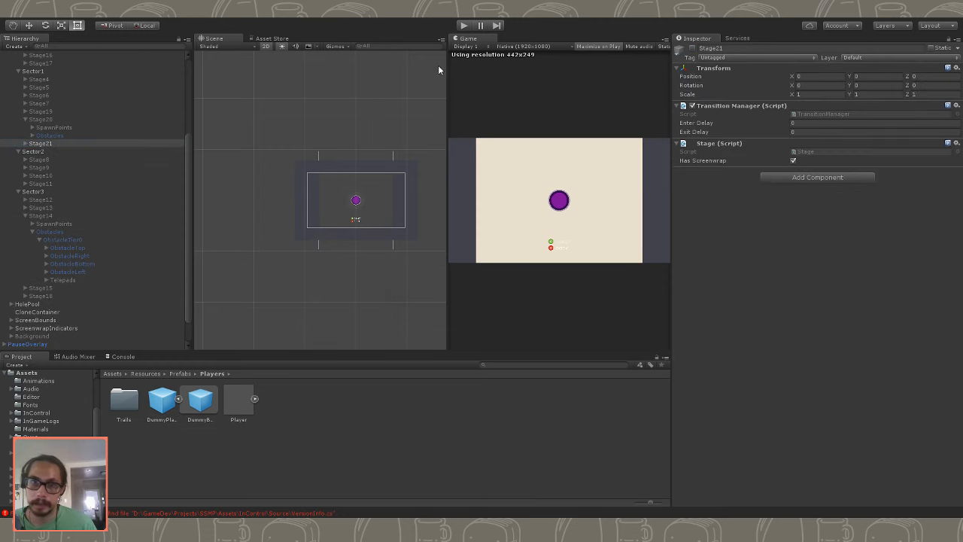
# - Run Stage21 to test the movers with the growing corner obstacles, and restore the maximized Game view
pyautogui.click(466, 26)
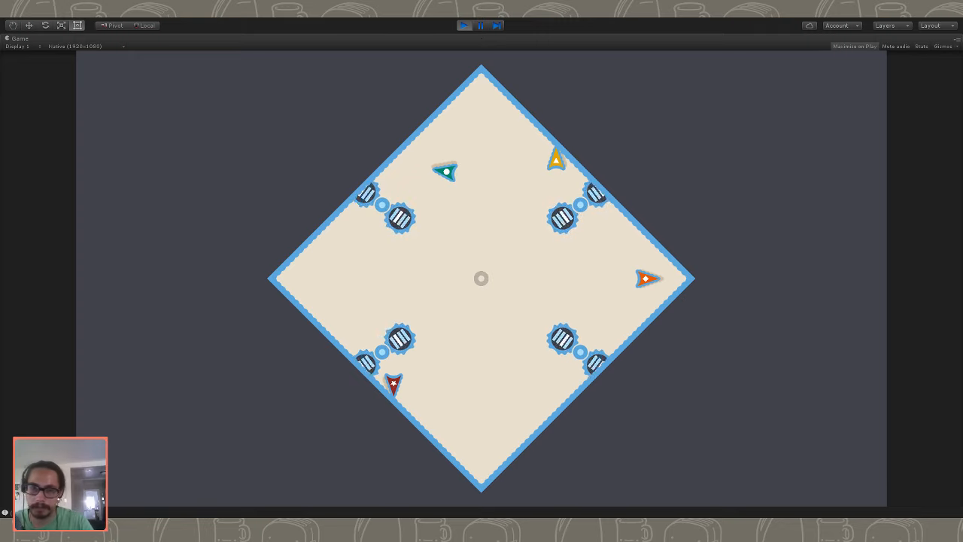
pyautogui.rightClick(22, 40)
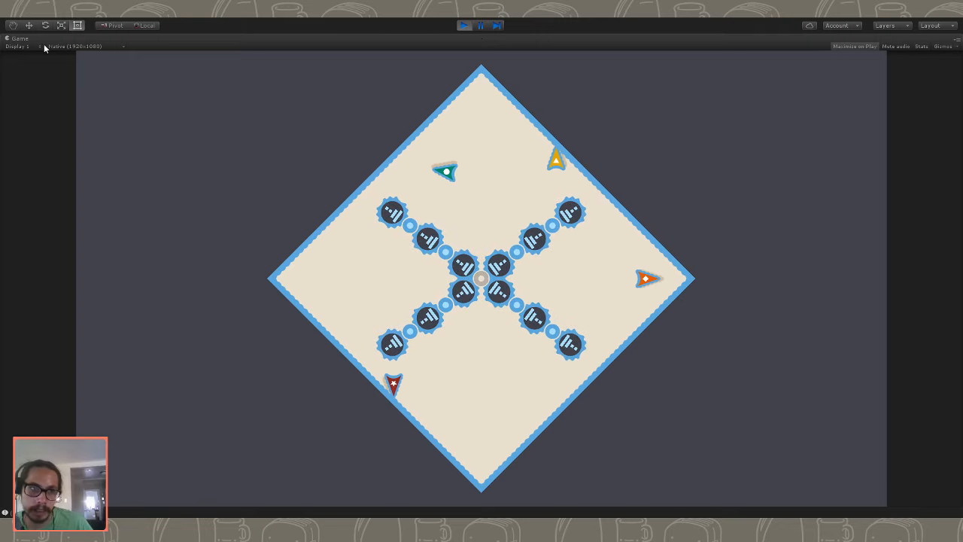
pyautogui.click(45, 44)
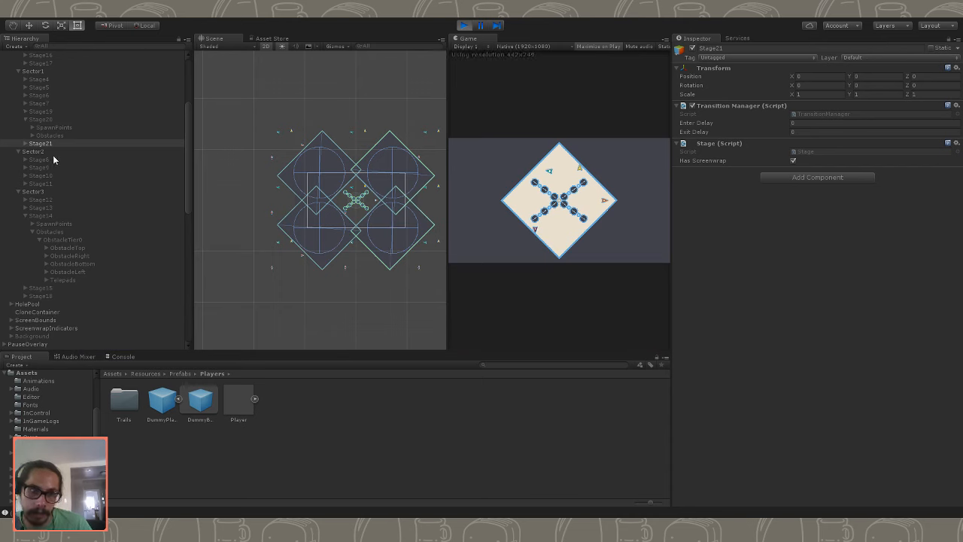
# - Try a Z position of -1 for Stage21's Movers in the running game, test it maximized, and stop the game
pyautogui.click(26, 144)
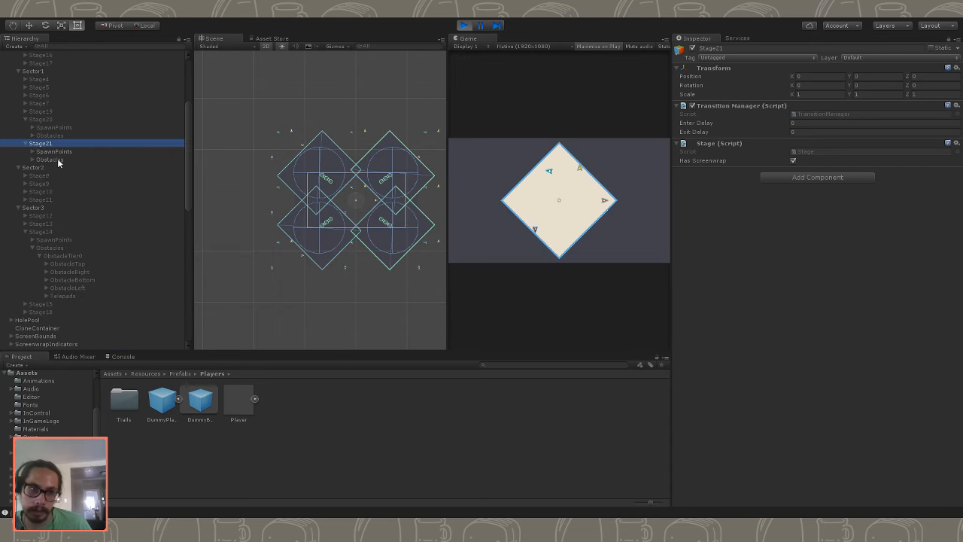
pyautogui.click(60, 159)
pyautogui.click(33, 160)
pyautogui.click(61, 175)
pyautogui.click(922, 76)
pyautogui.write('0')
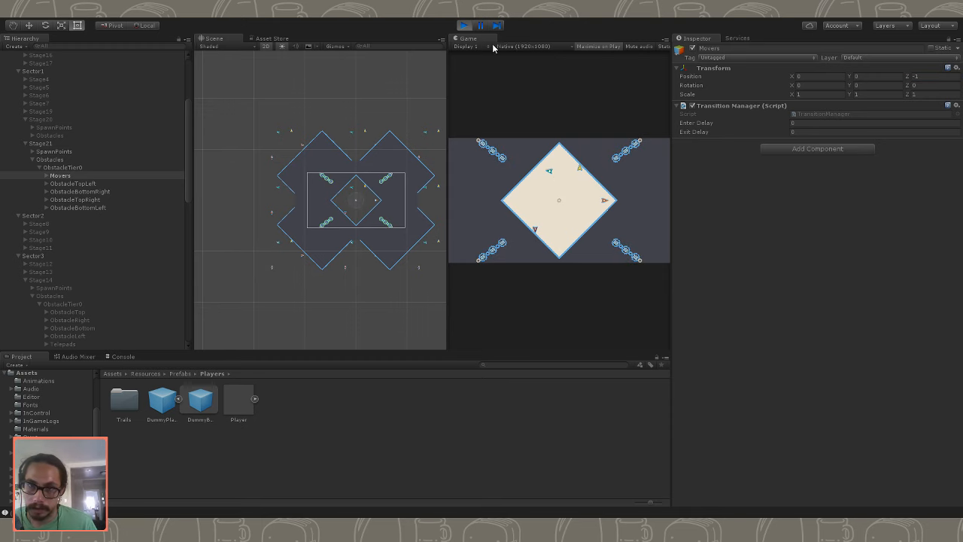
pyautogui.hotkey('shift', 'space')
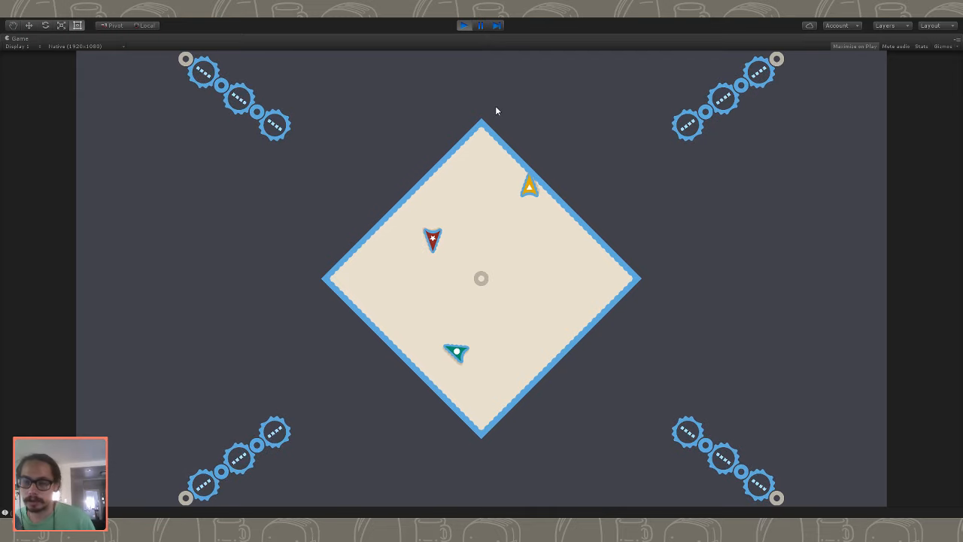
pyautogui.click(466, 28)
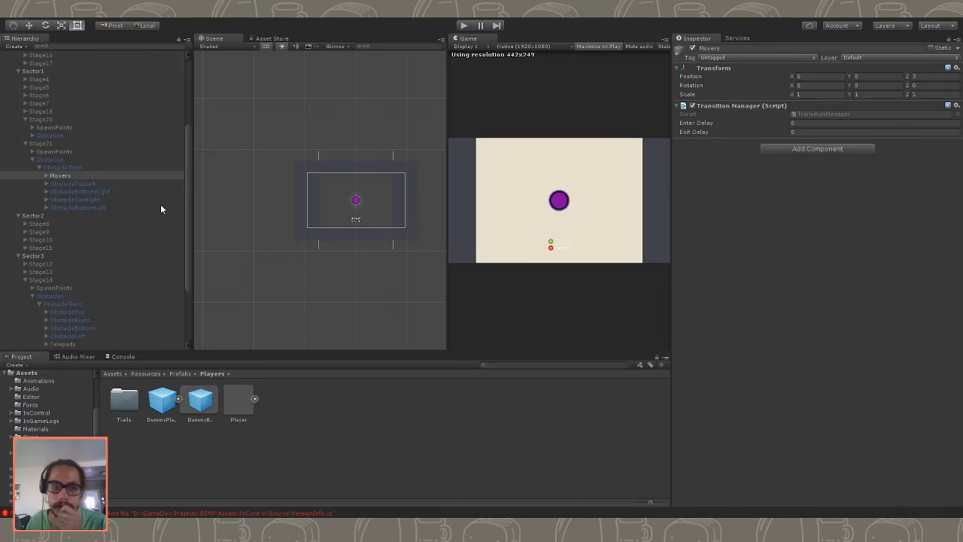
# - Collapse the expanded Stage21, Stage20, Stage14 and Stage1 objects in the hierarchy
pyautogui.click(26, 144)
pyautogui.click(28, 128)
pyautogui.click(26, 121)
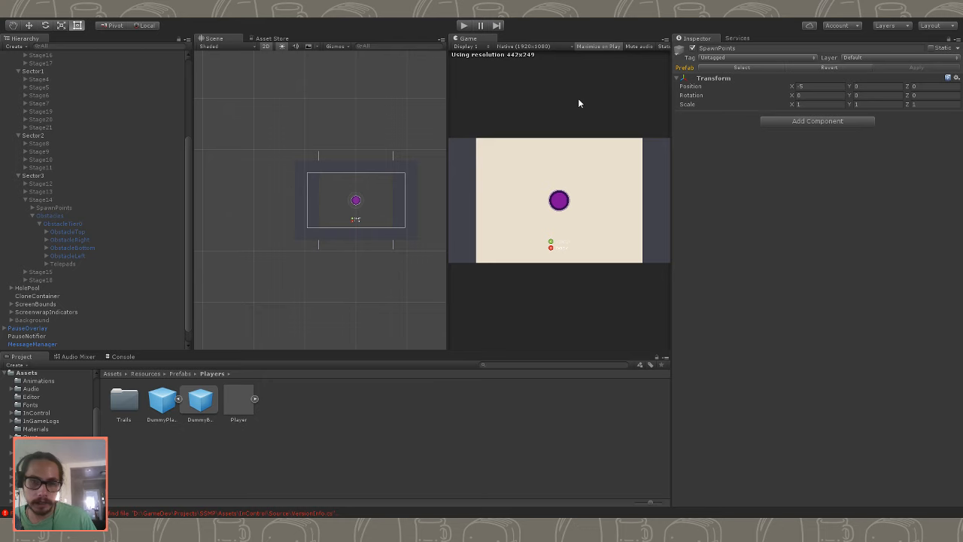
pyautogui.click(27, 200)
pyautogui.click(38, 265)
pyautogui.click(35, 258)
pyautogui.click(37, 218)
pyautogui.click(41, 169)
pyautogui.click(40, 178)
pyautogui.click(40, 169)
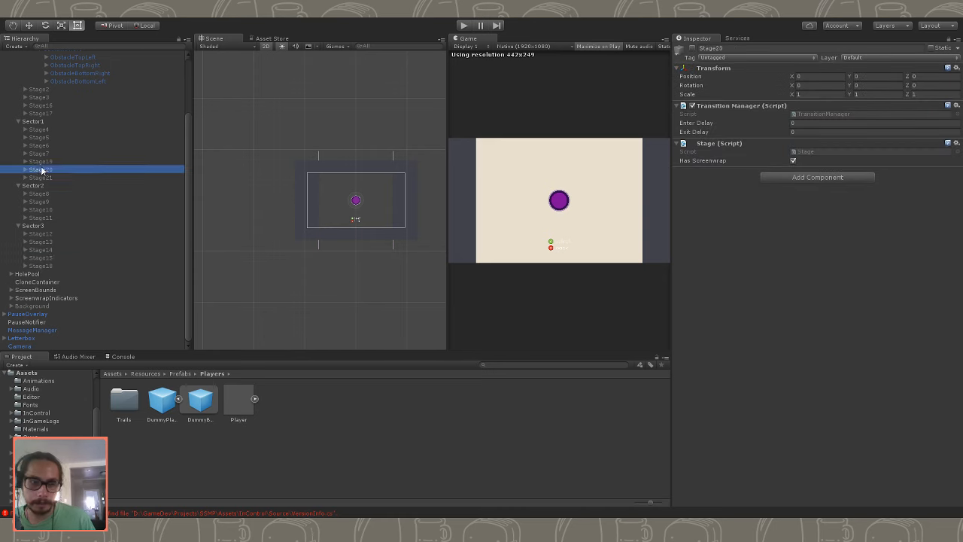
pyautogui.click(41, 162)
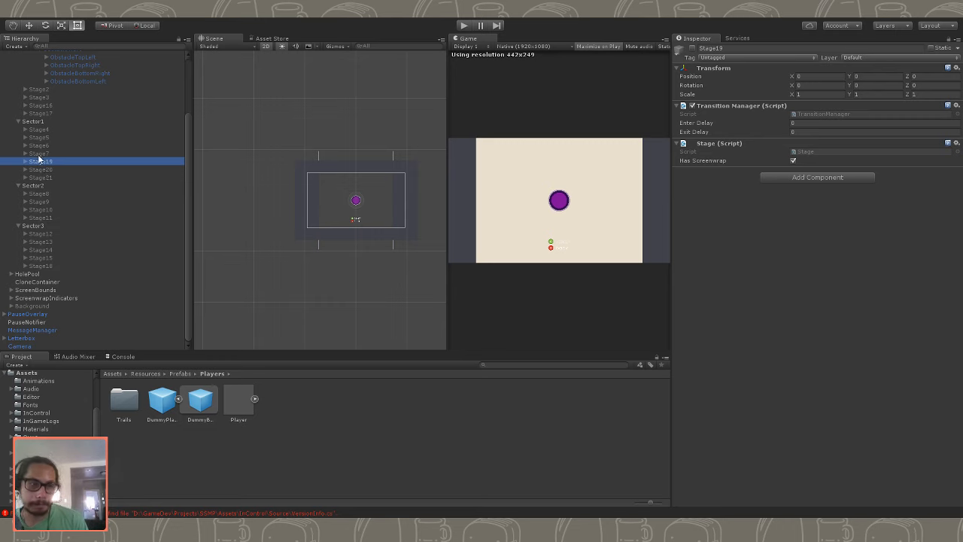
pyautogui.scroll(3, 41, 167)
pyautogui.click(33, 114)
pyautogui.click(27, 97)
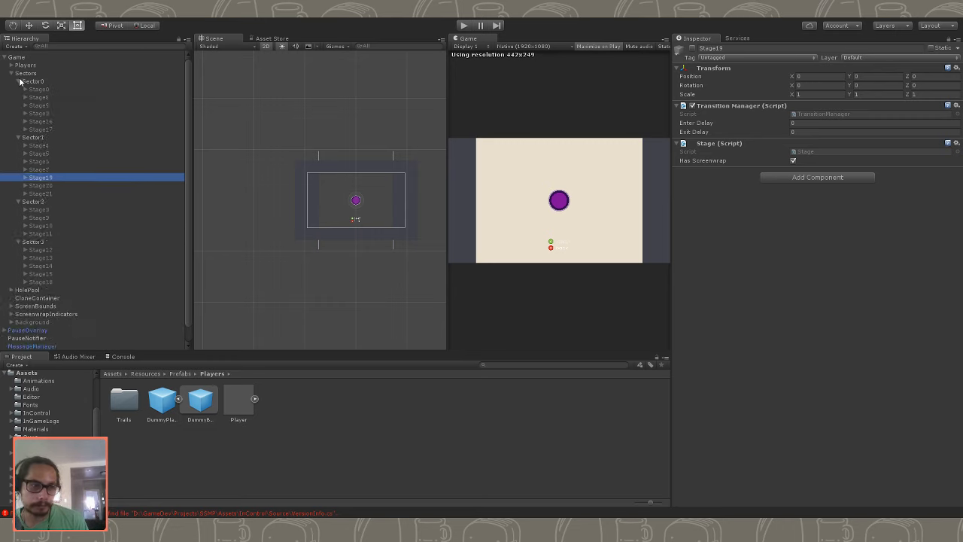
# - Collapse Sector0, Sector1, Sector2 and Sector3 in the hierarchy so their stages are hidden
pyautogui.click(18, 82)
pyautogui.click(24, 89)
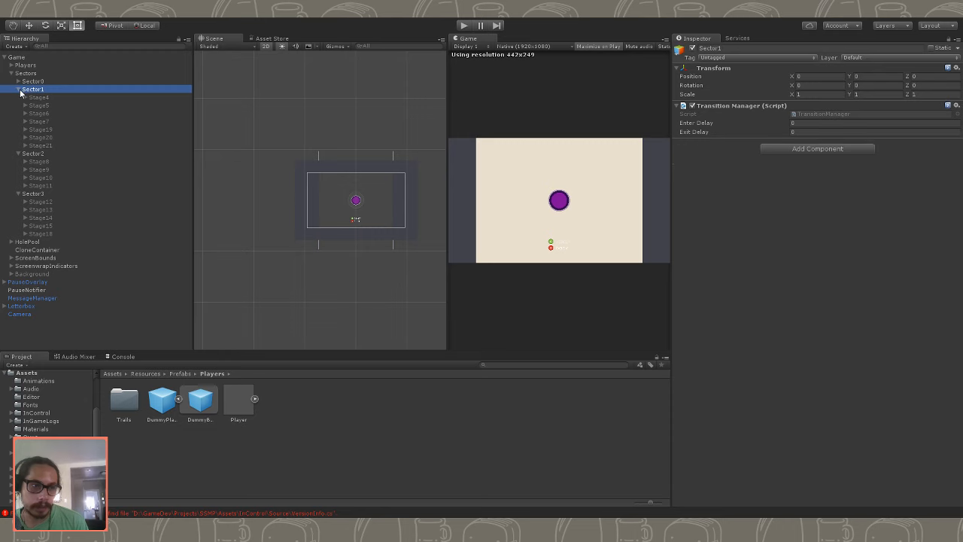
pyautogui.press('Left')
pyautogui.click(18, 98)
pyautogui.click(19, 106)
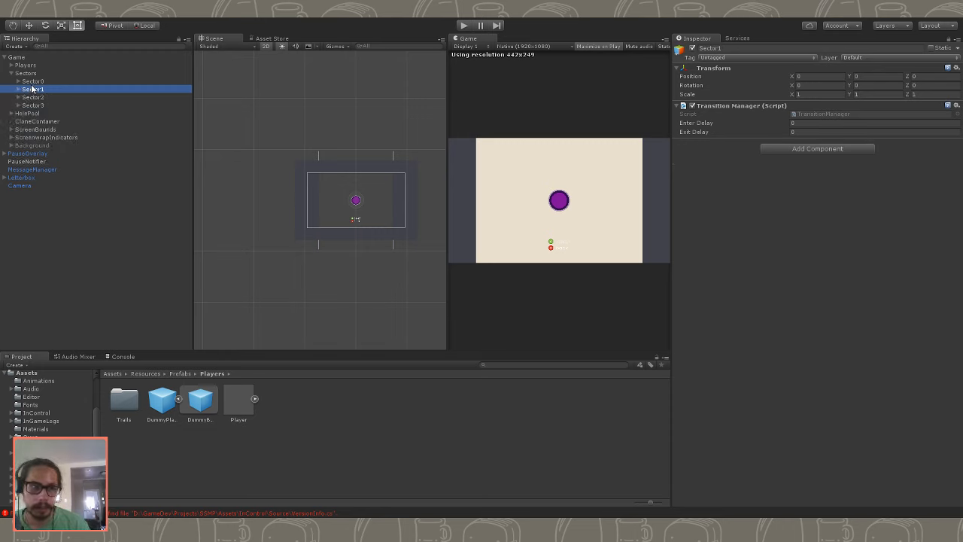
pyautogui.click(32, 82)
pyautogui.click(33, 105)
pyautogui.click(34, 98)
pyautogui.click(34, 87)
pyautogui.click(33, 82)
pyautogui.click(34, 90)
pyautogui.click(34, 97)
pyautogui.click(36, 105)
pyautogui.click(34, 98)
pyautogui.click(34, 90)
pyautogui.click(33, 82)
pyautogui.click(33, 89)
pyautogui.click(35, 98)
pyautogui.click(36, 104)
pyautogui.click(39, 97)
pyautogui.click(39, 90)
pyautogui.click(37, 82)
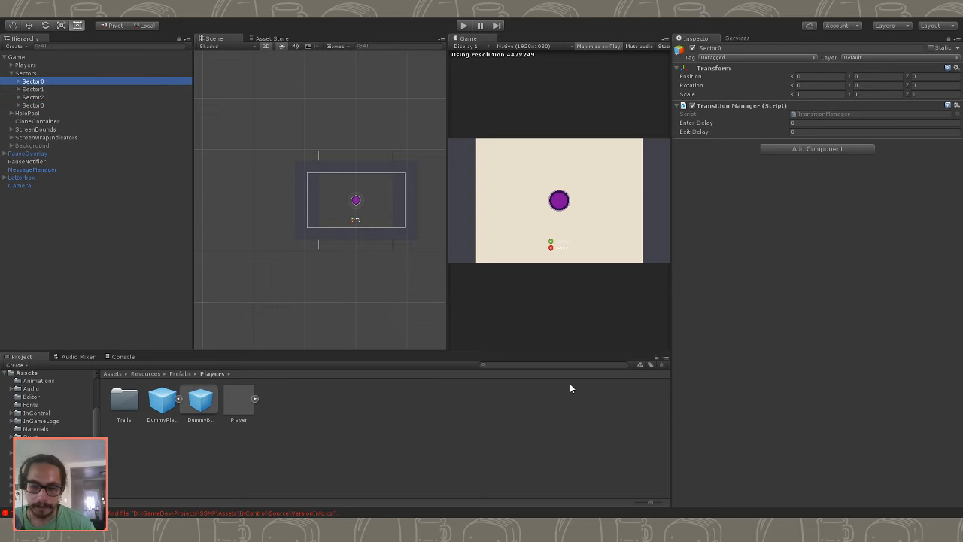
pyautogui.click(47, 89)
pyautogui.click(47, 97)
pyautogui.click(47, 104)
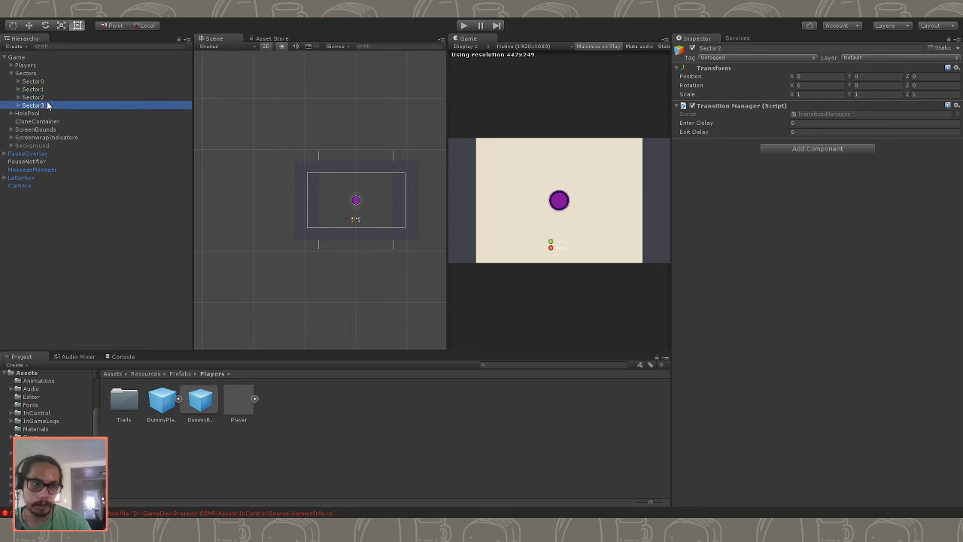
pyautogui.click(47, 97)
pyautogui.click(48, 90)
pyautogui.click(50, 82)
pyautogui.click(51, 90)
pyautogui.click(54, 98)
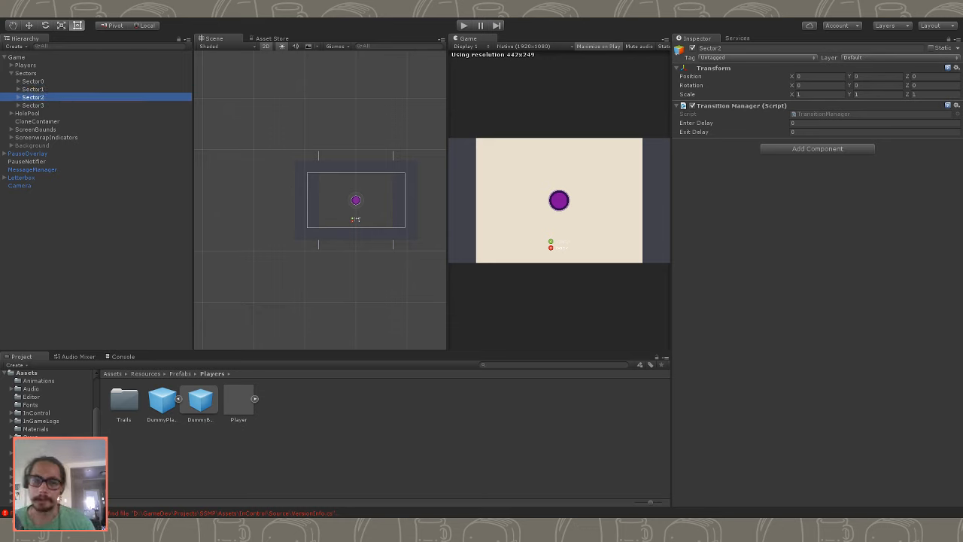
# - Select the Sectors parent object in the hierarchy
pyautogui.click(23, 73)
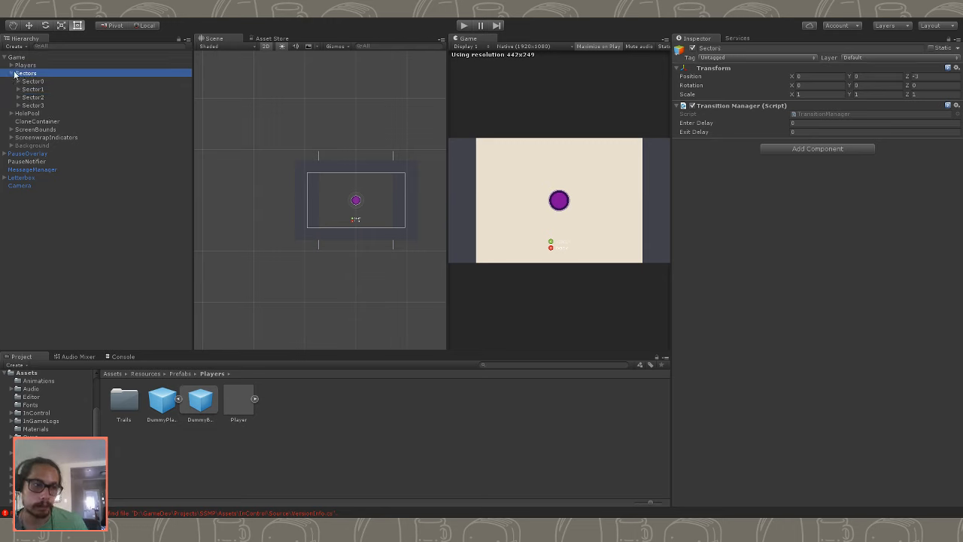